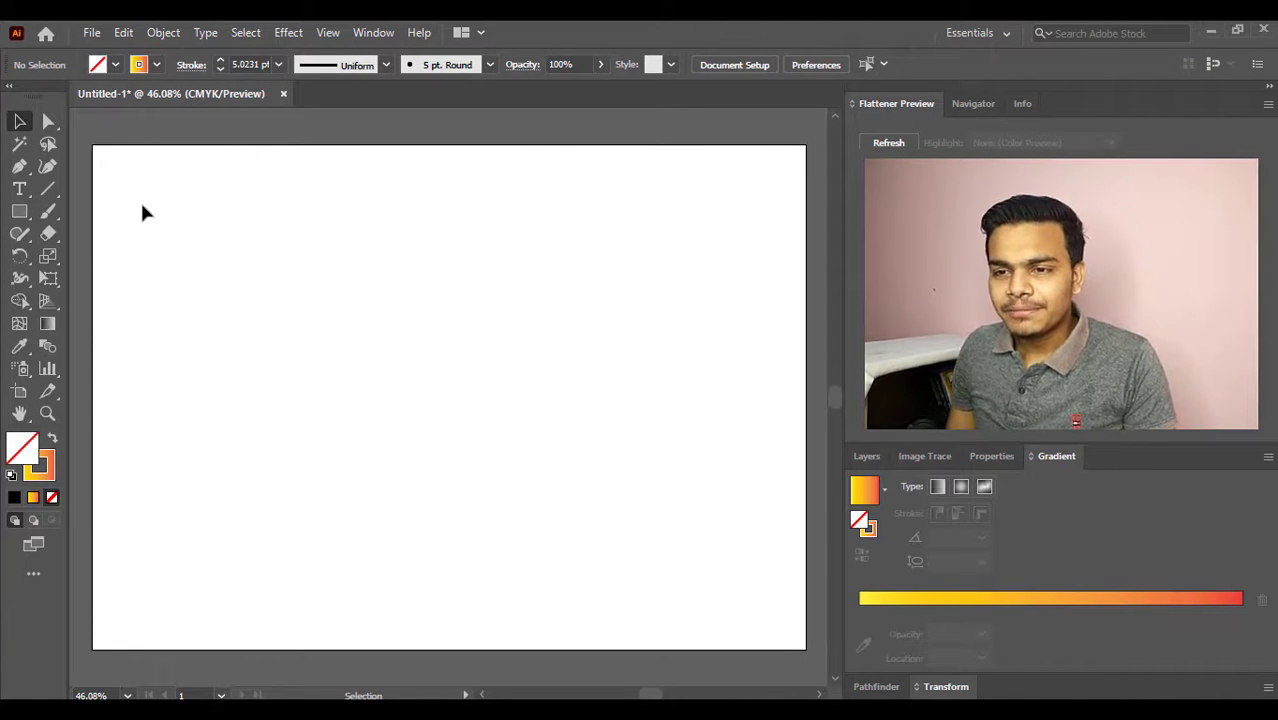
- Draw a square from its centre with the Rectangle tool in the artboard's upper-left area and move it towards the middle
left_click(21, 213)
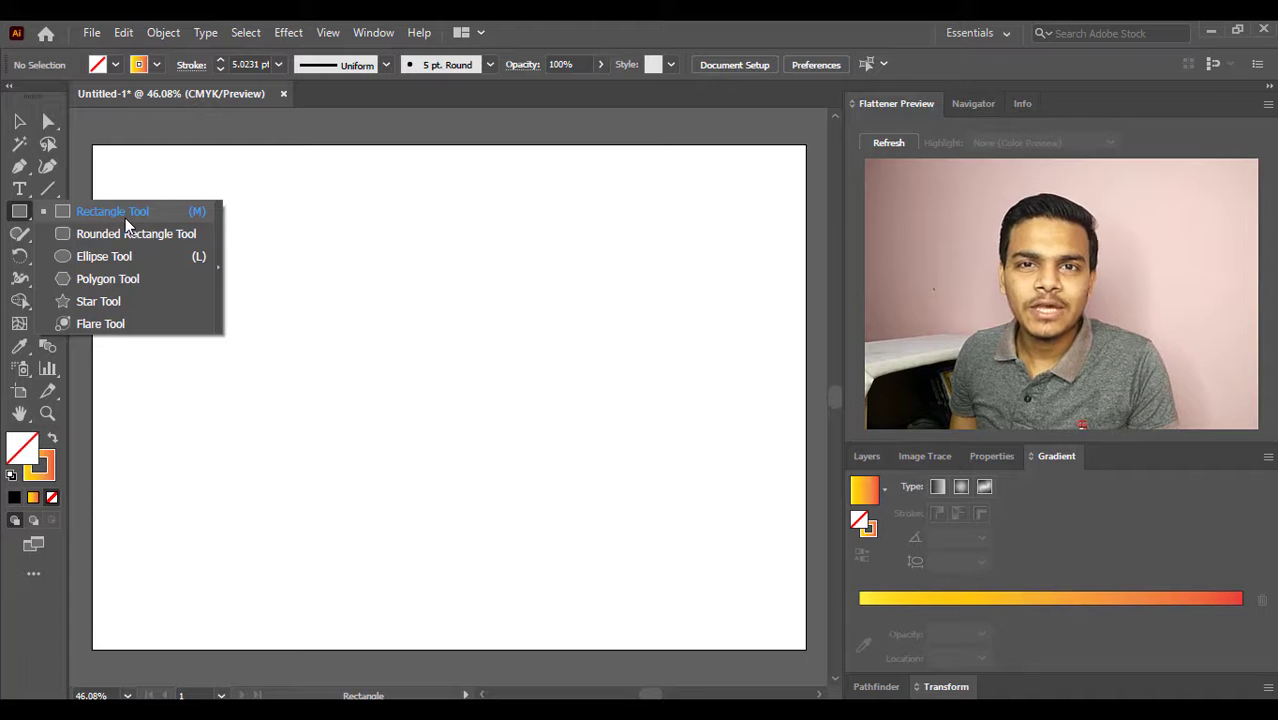
left_click(125, 218)
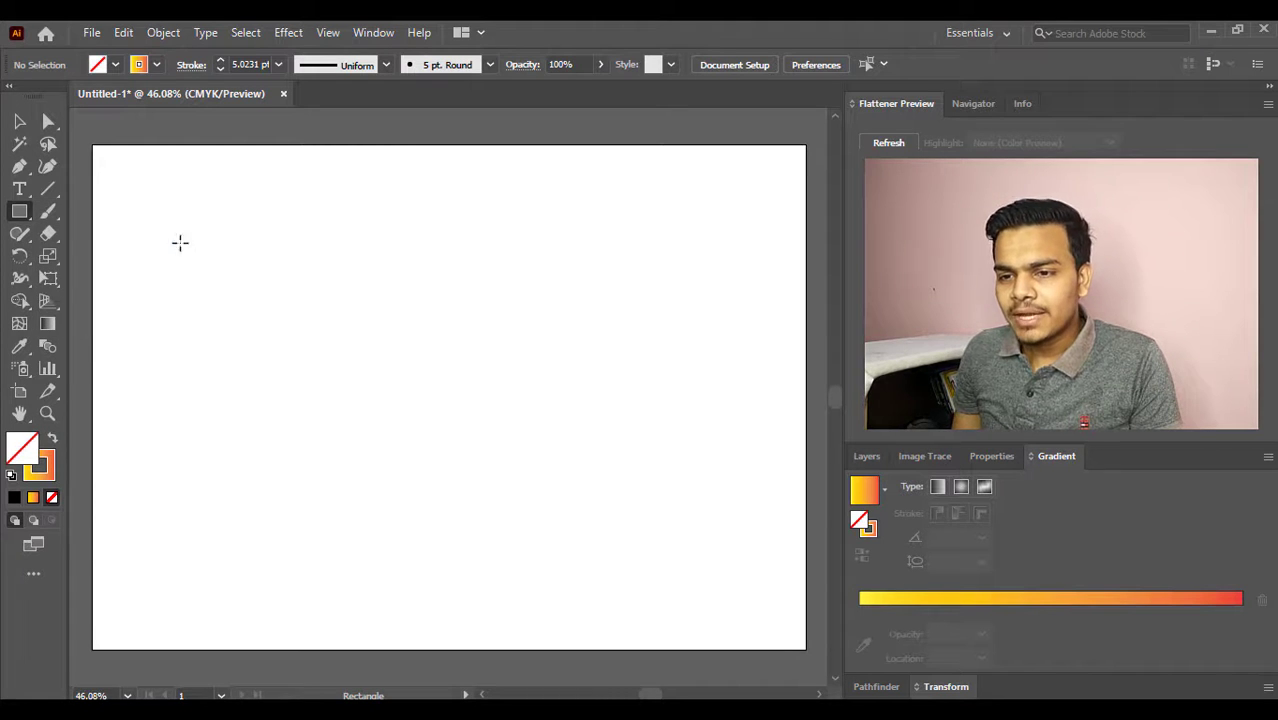
left_click_drag(173, 230, 240, 258)
left_click(19, 121)
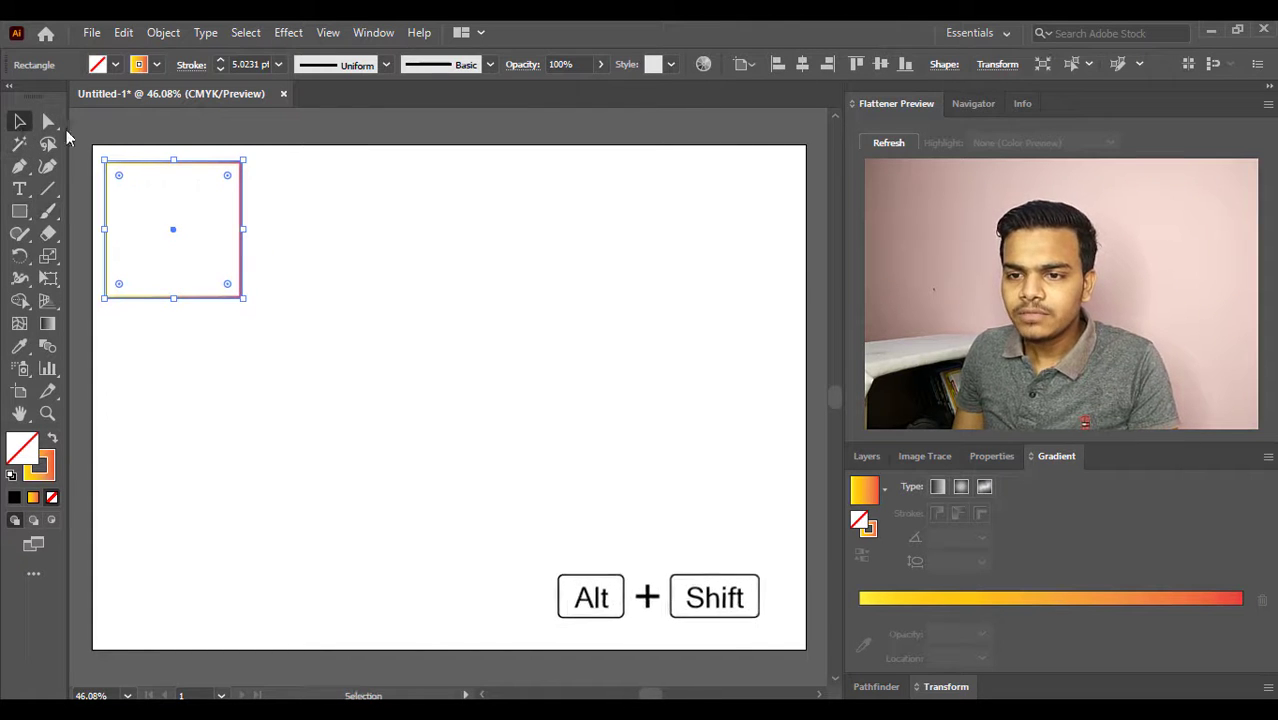
left_click_drag(171, 233, 349, 303)
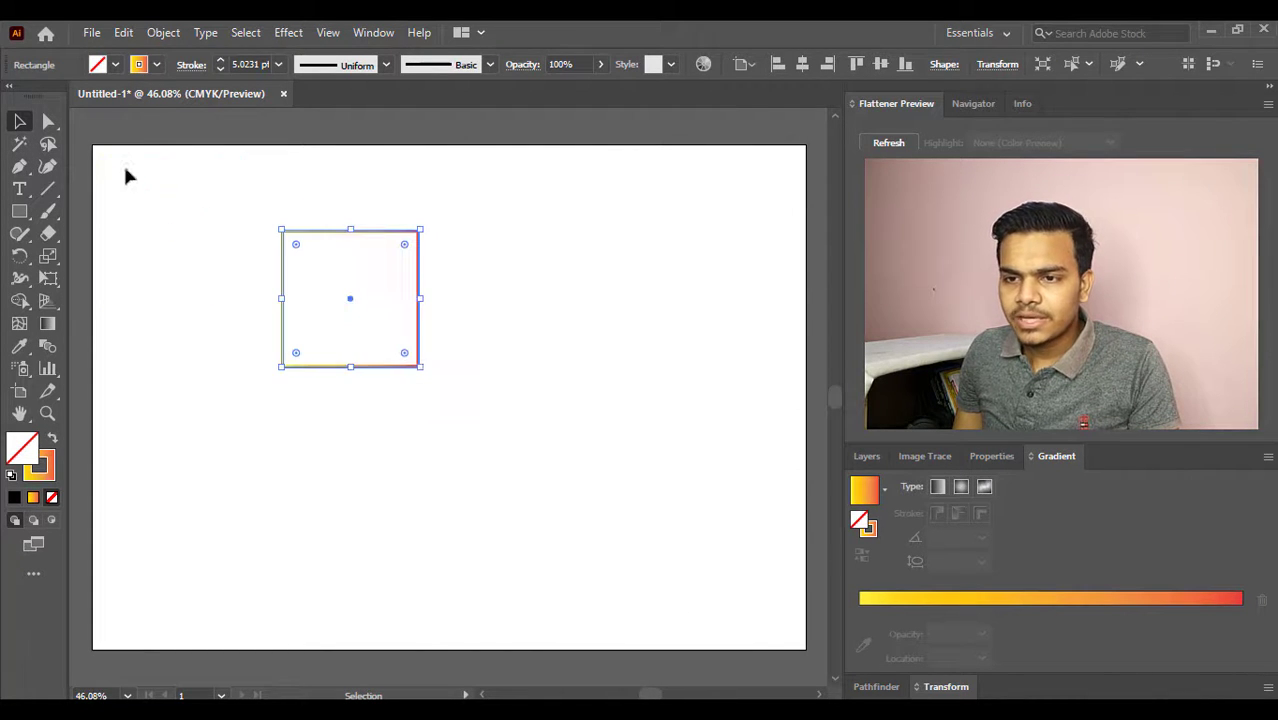
- Give the square a black stroke and enlarge it proportionally to nearly twice its width
left_click(155, 66)
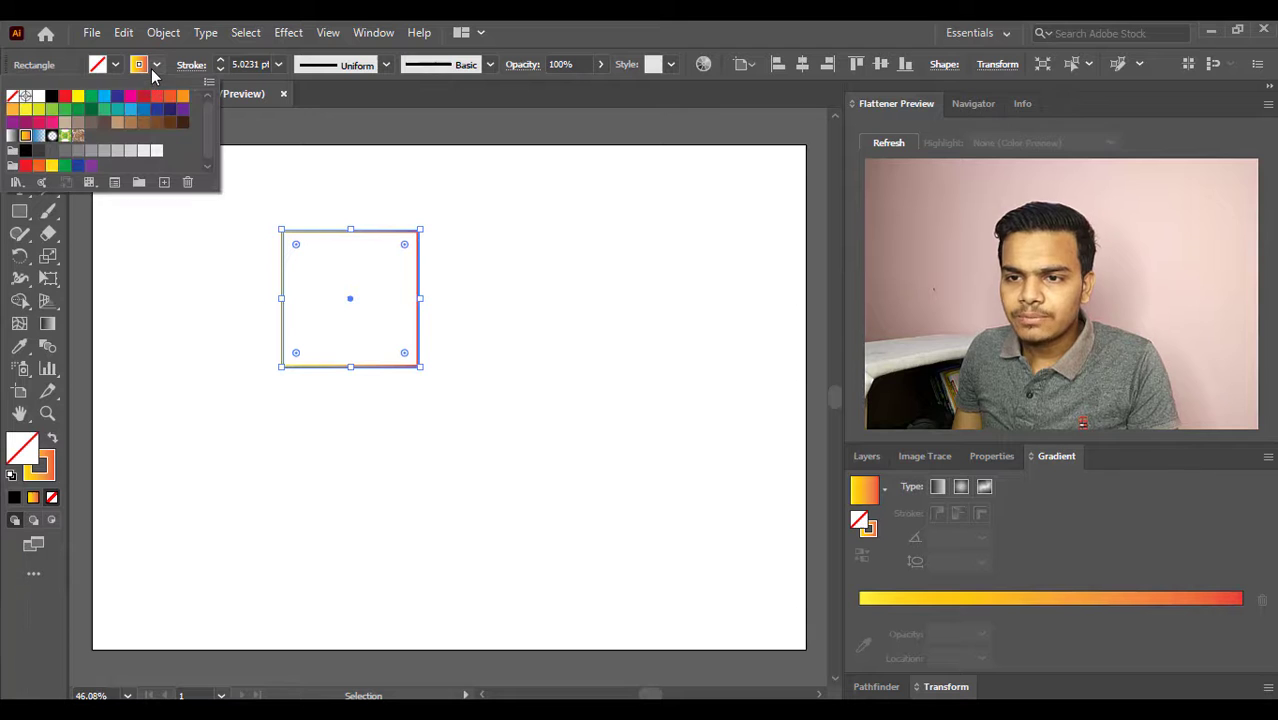
left_click(50, 97)
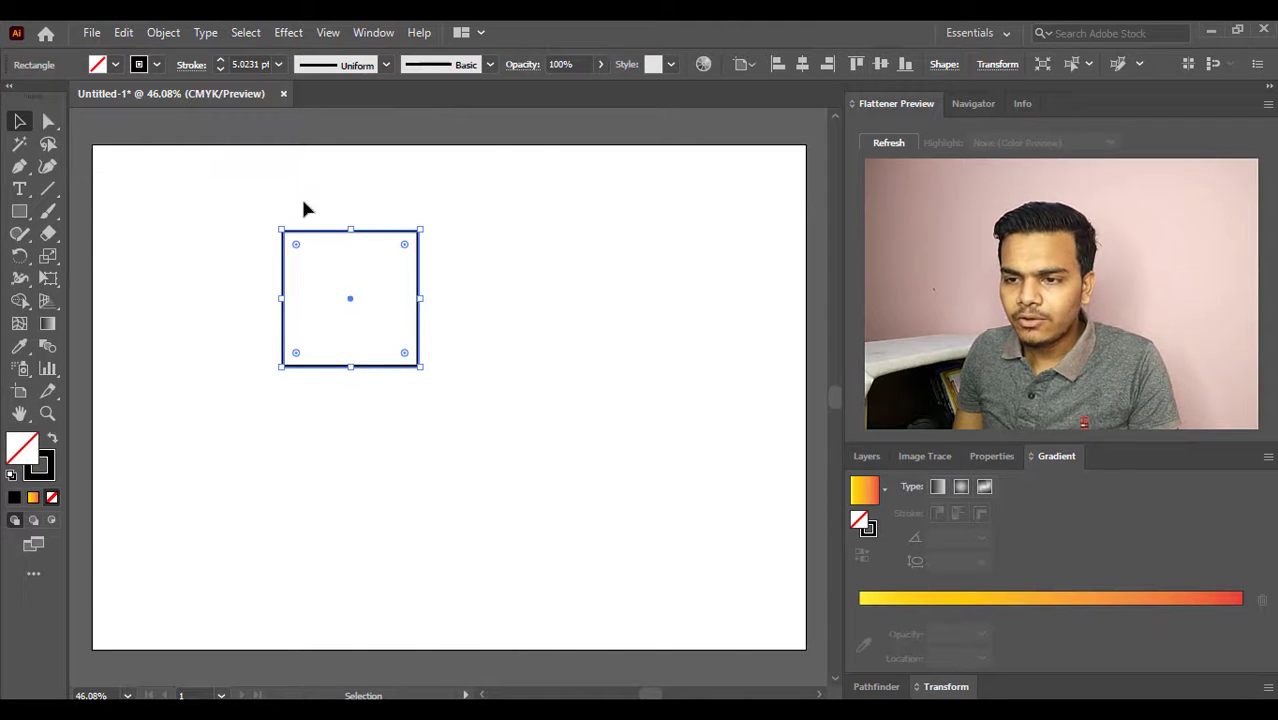
key("a")
key("v")
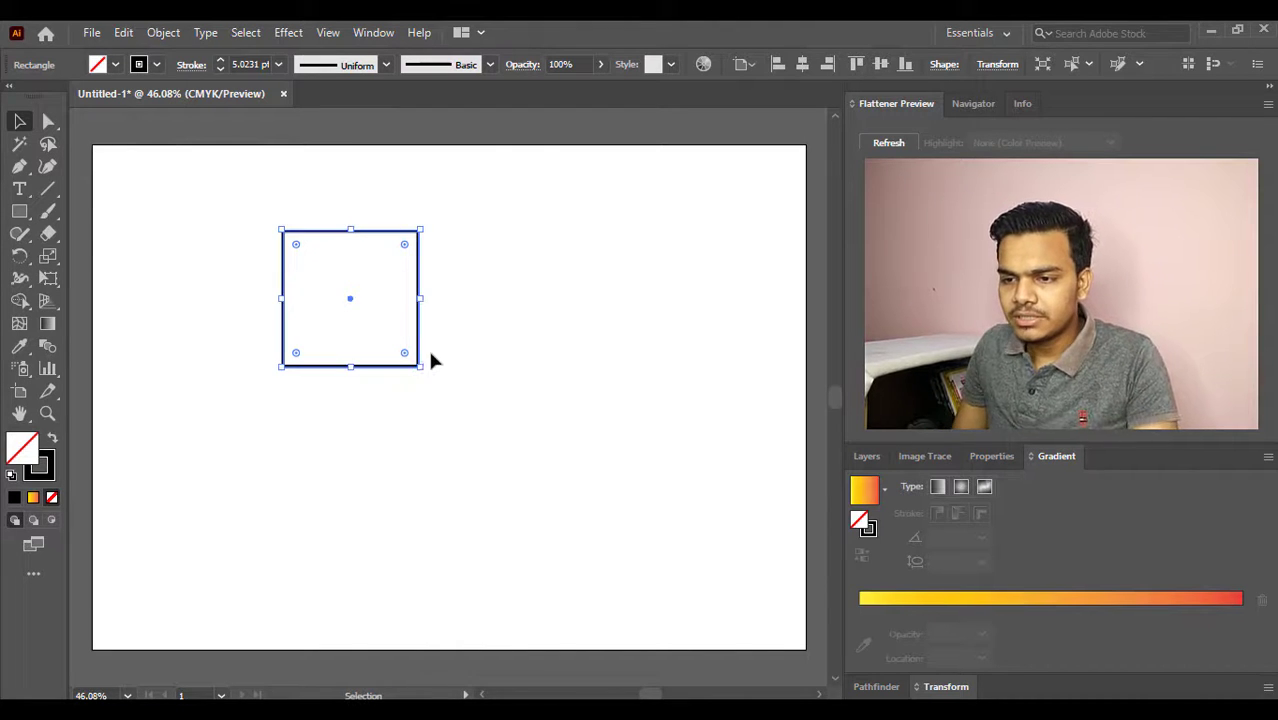
left_click_drag(419, 368, 534, 490)
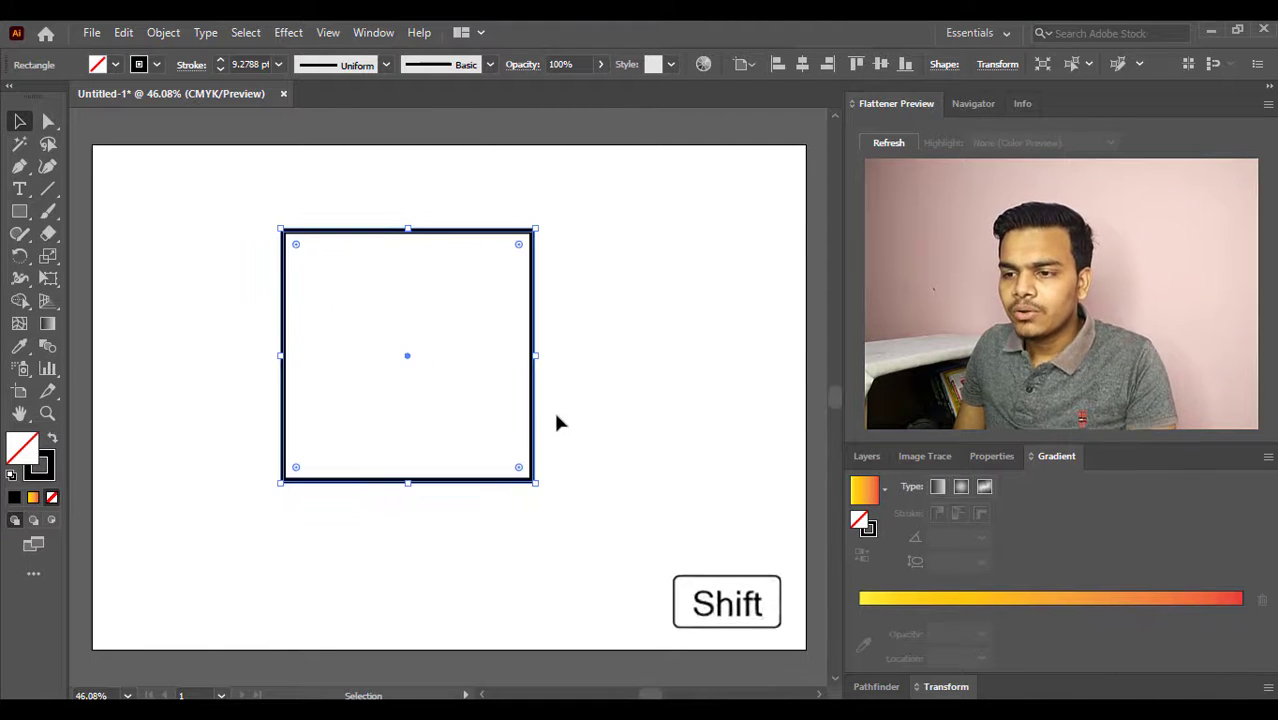
left_click(557, 415)
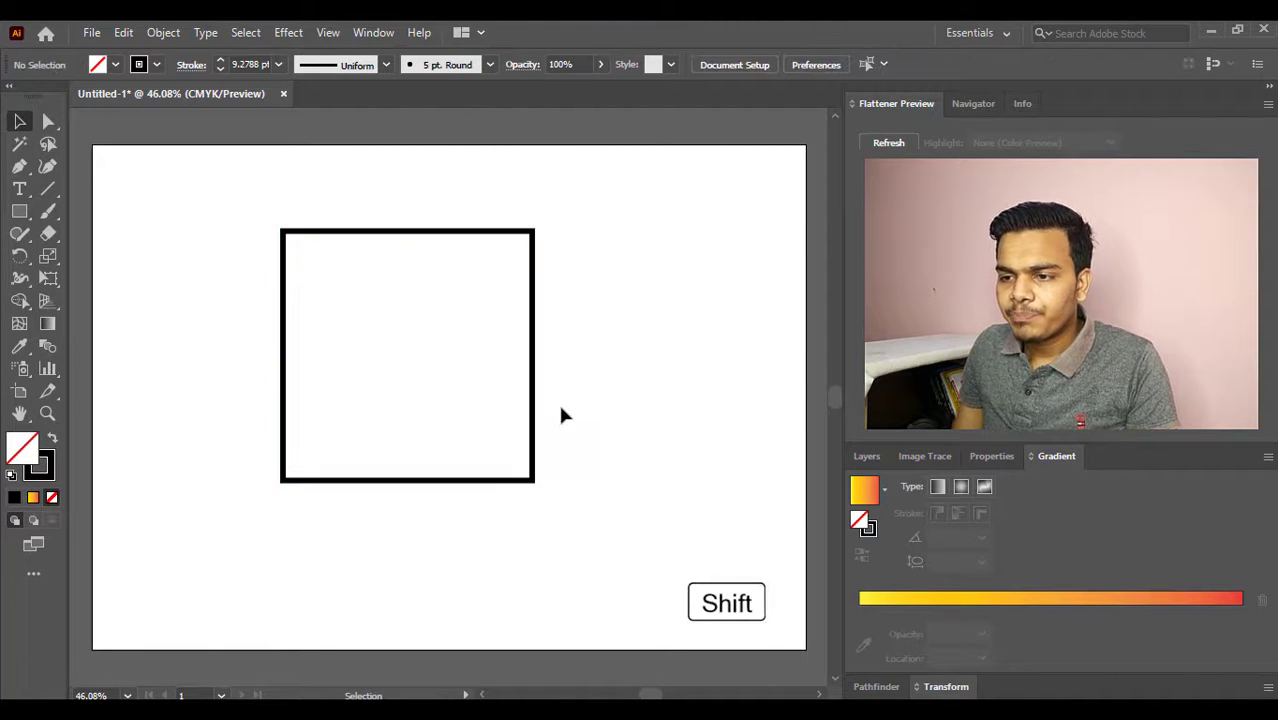
- Fill the square with red and remove its stroke
left_click(516, 237)
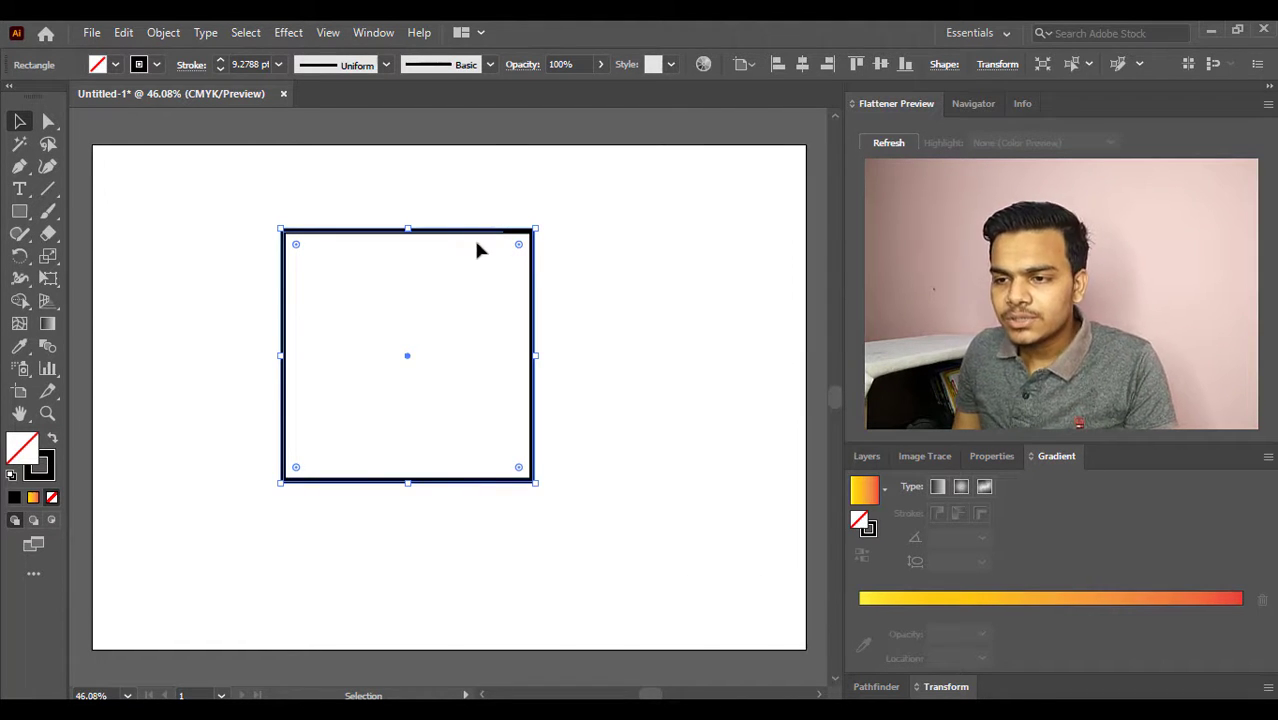
left_click(115, 64)
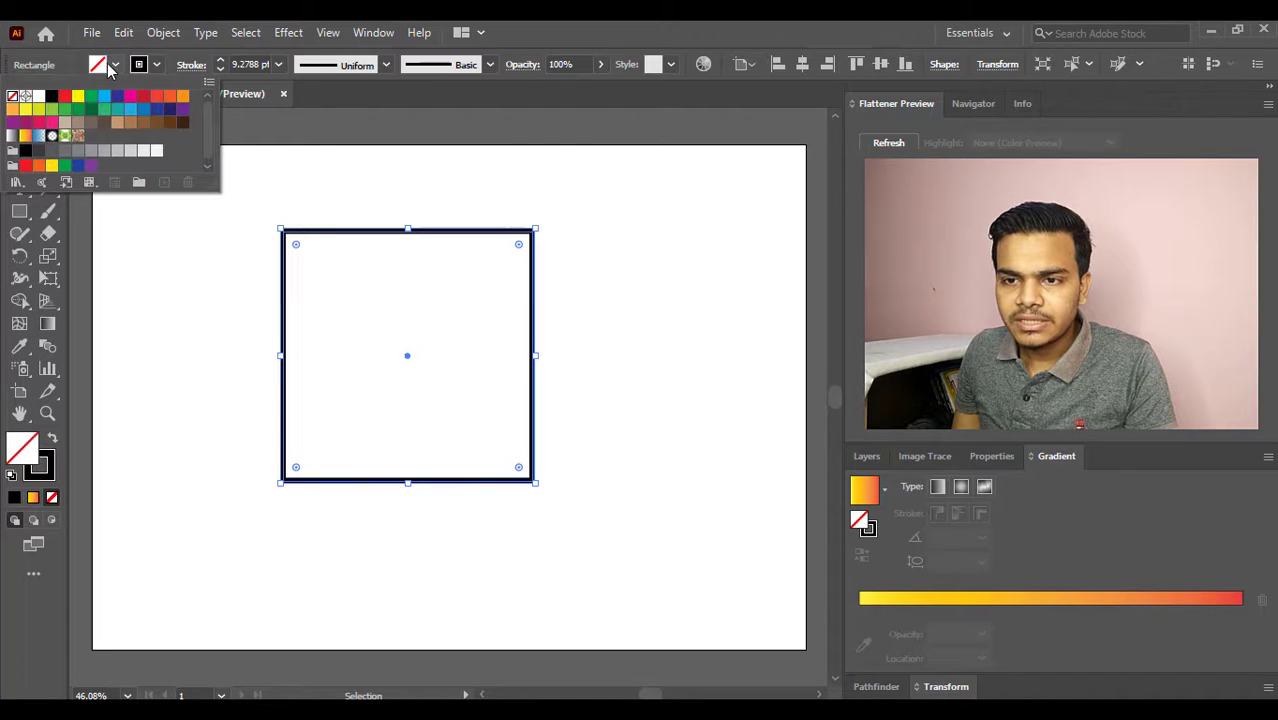
left_click(64, 96)
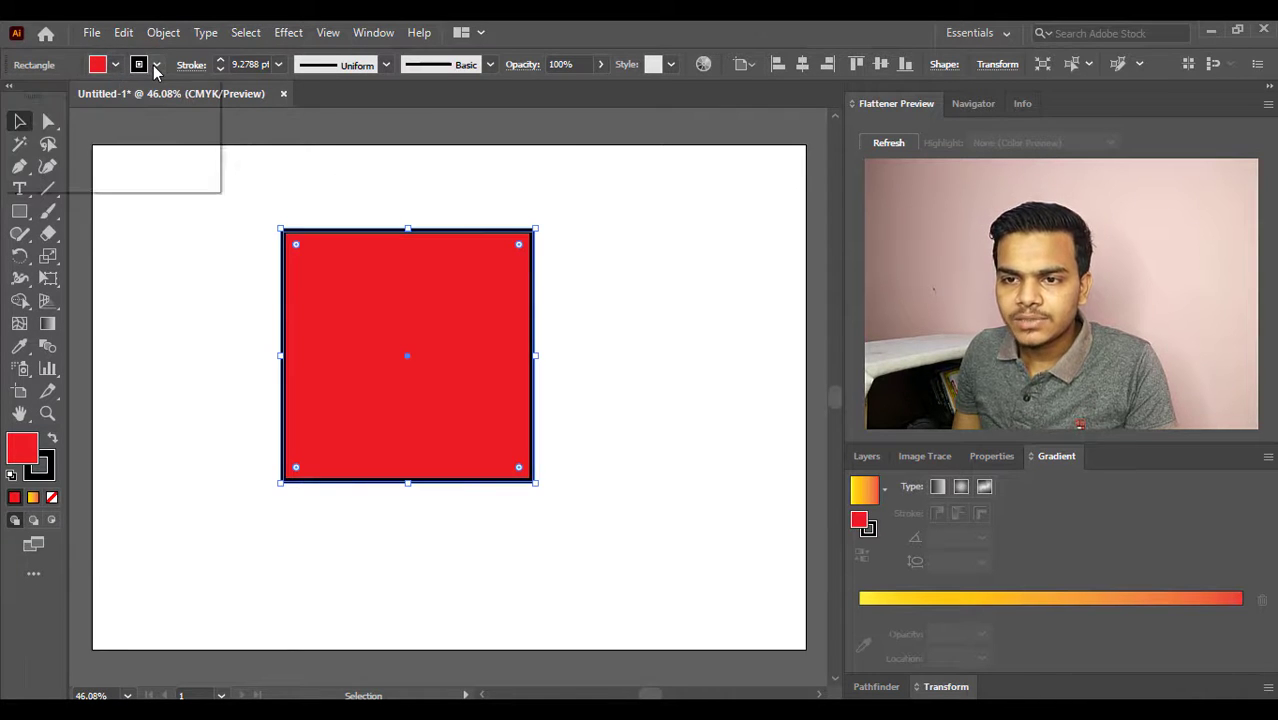
left_click(155, 66)
left_click(12, 97)
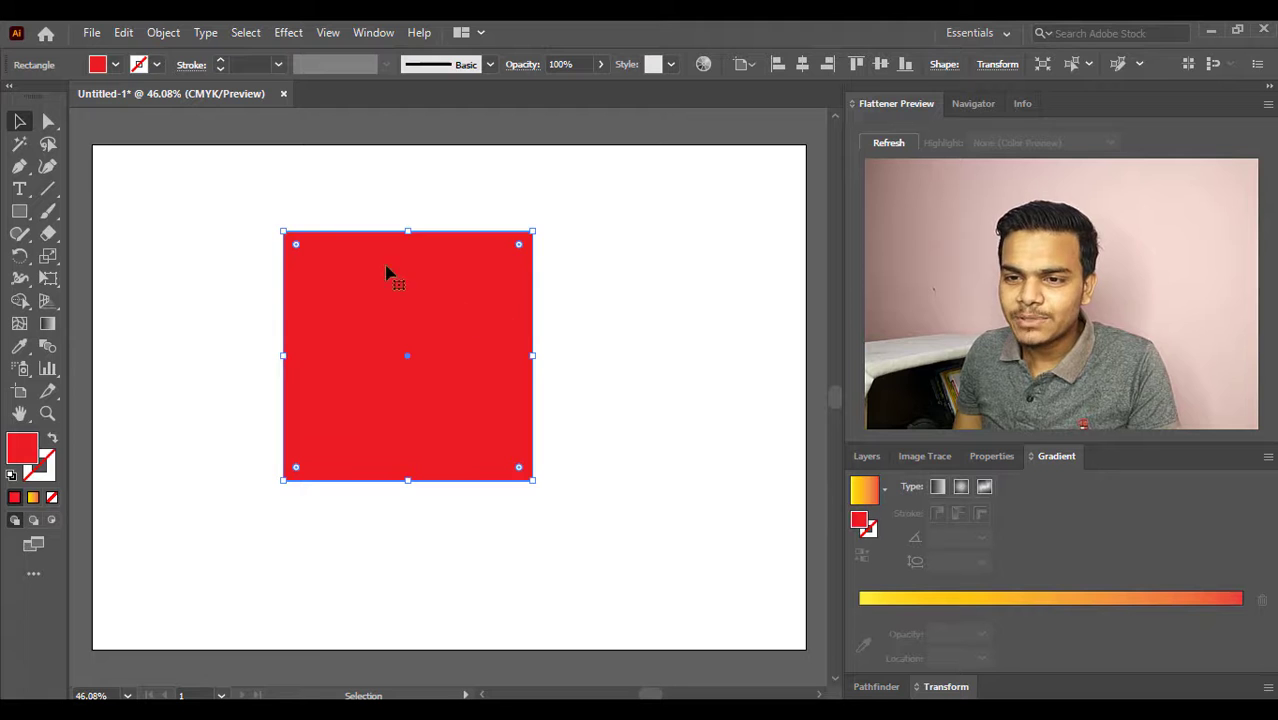
- Move the red square up and left, and fully round its upper-right and lower-left corners to form a leaf shape
left_click(15, 121)
left_click_drag(394, 320, 292, 278)
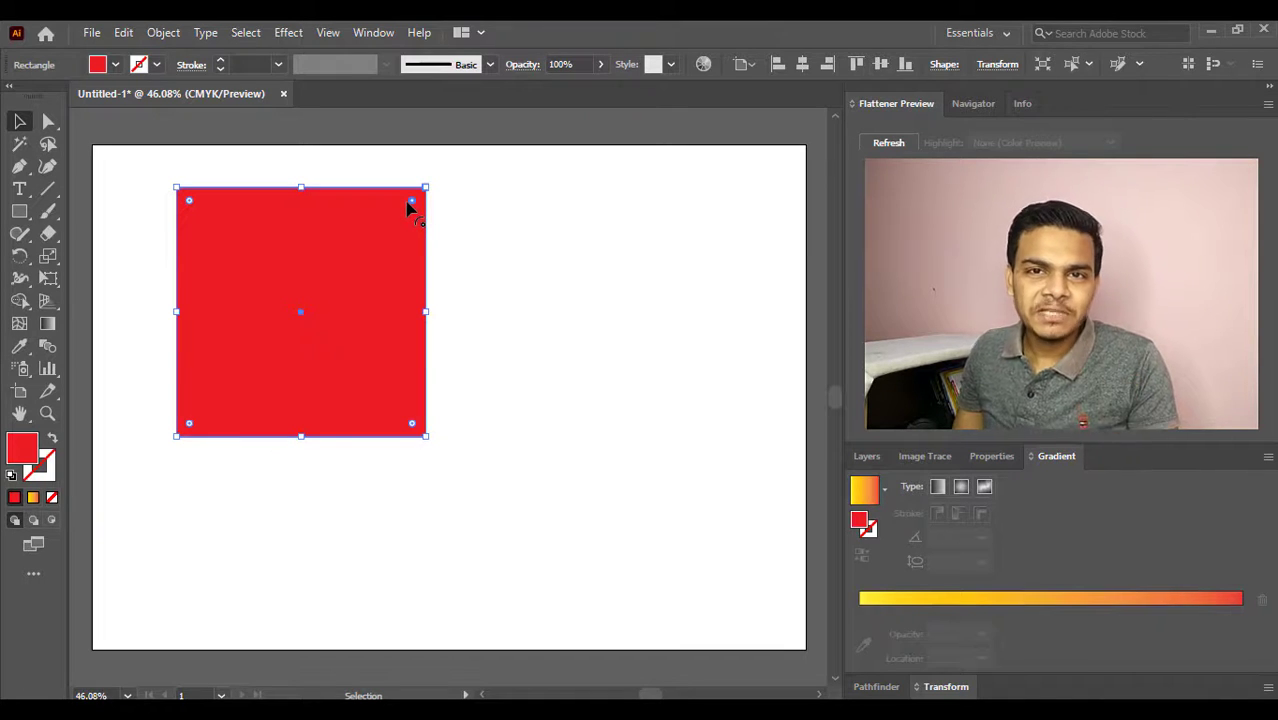
key("shift")
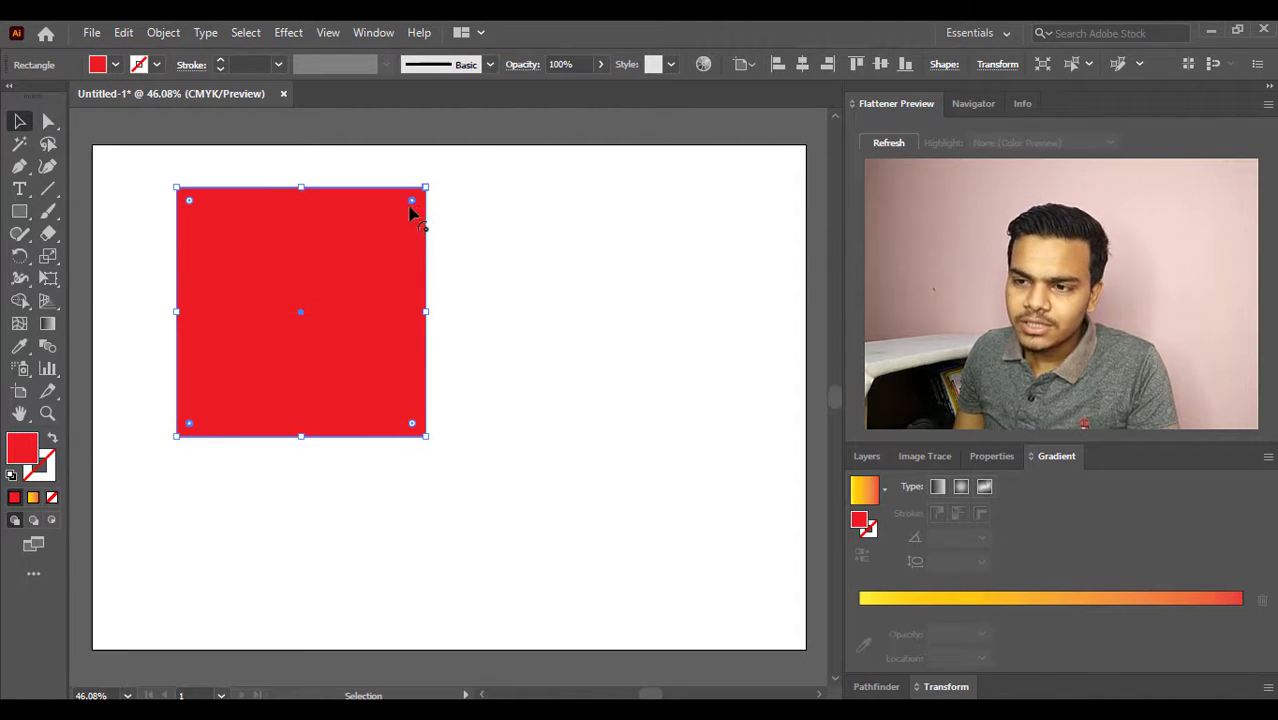
left_click_drag(410, 210, 217, 487)
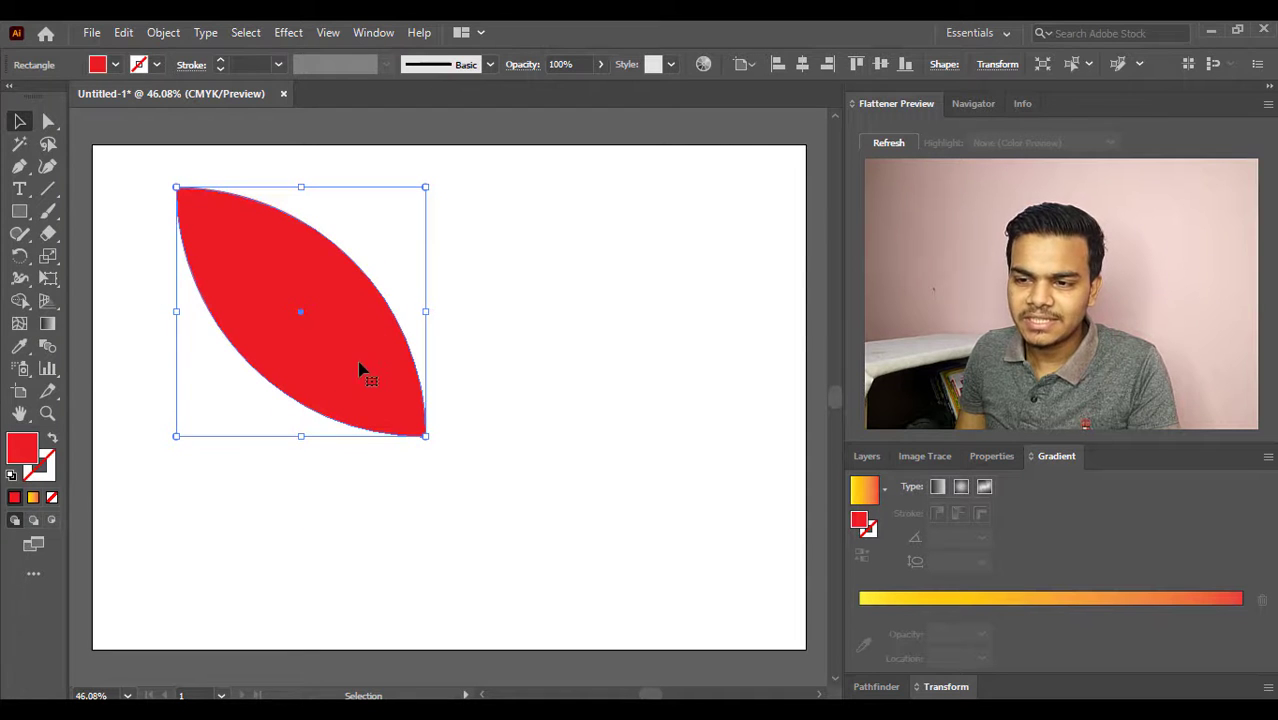
- Scale the leaf down proportionally from its centre and place it in the artboard's upper-left corner
left_click_drag(328, 285, 289, 285)
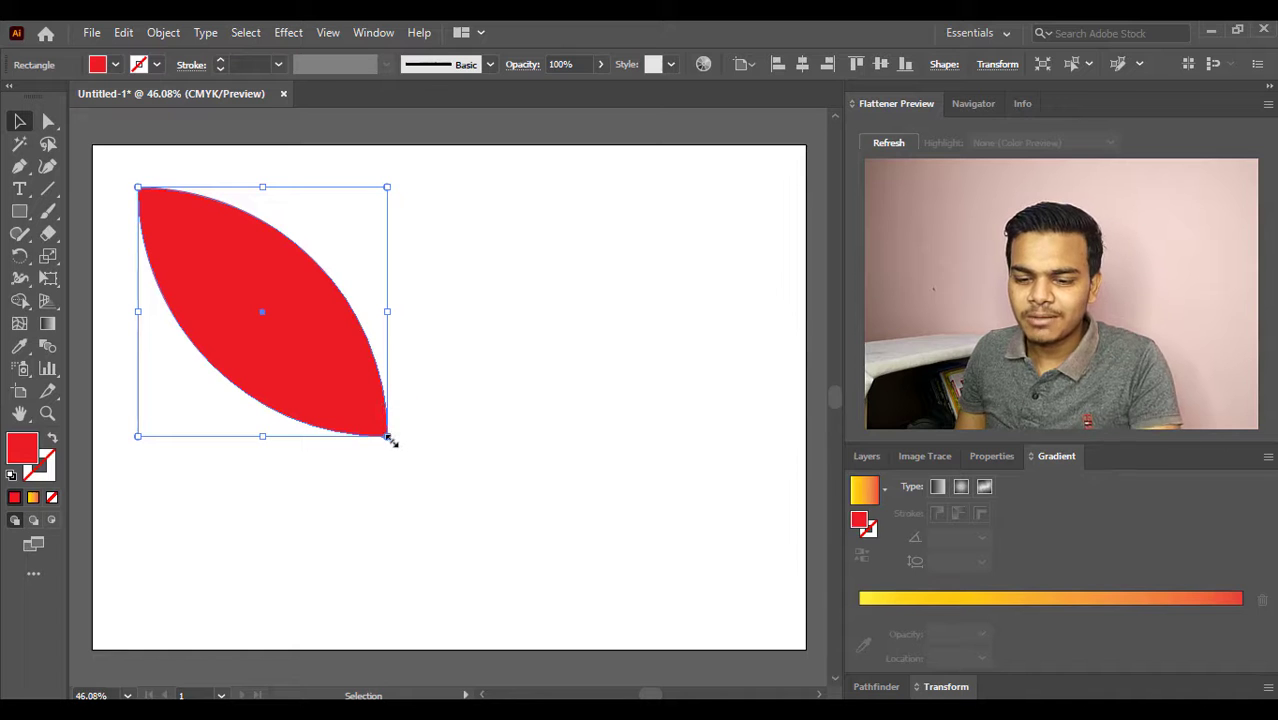
left_click_drag(388, 437, 348, 396)
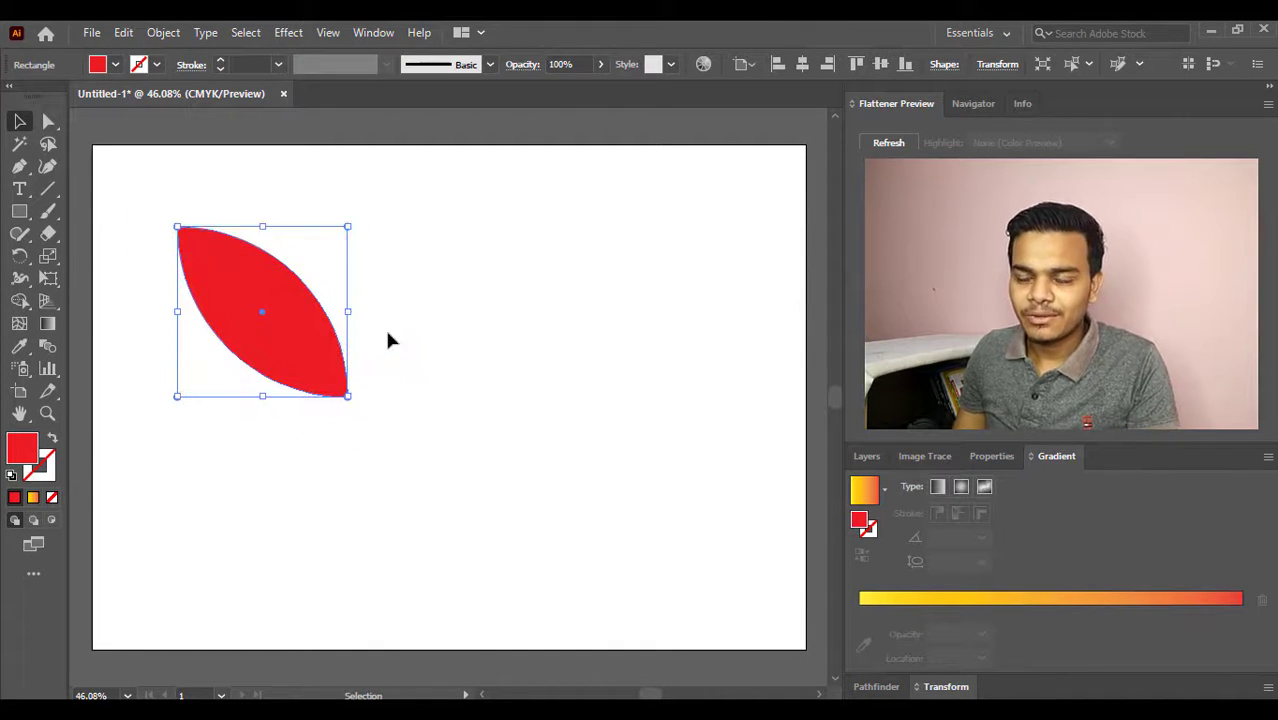
left_click_drag(320, 340, 256, 287)
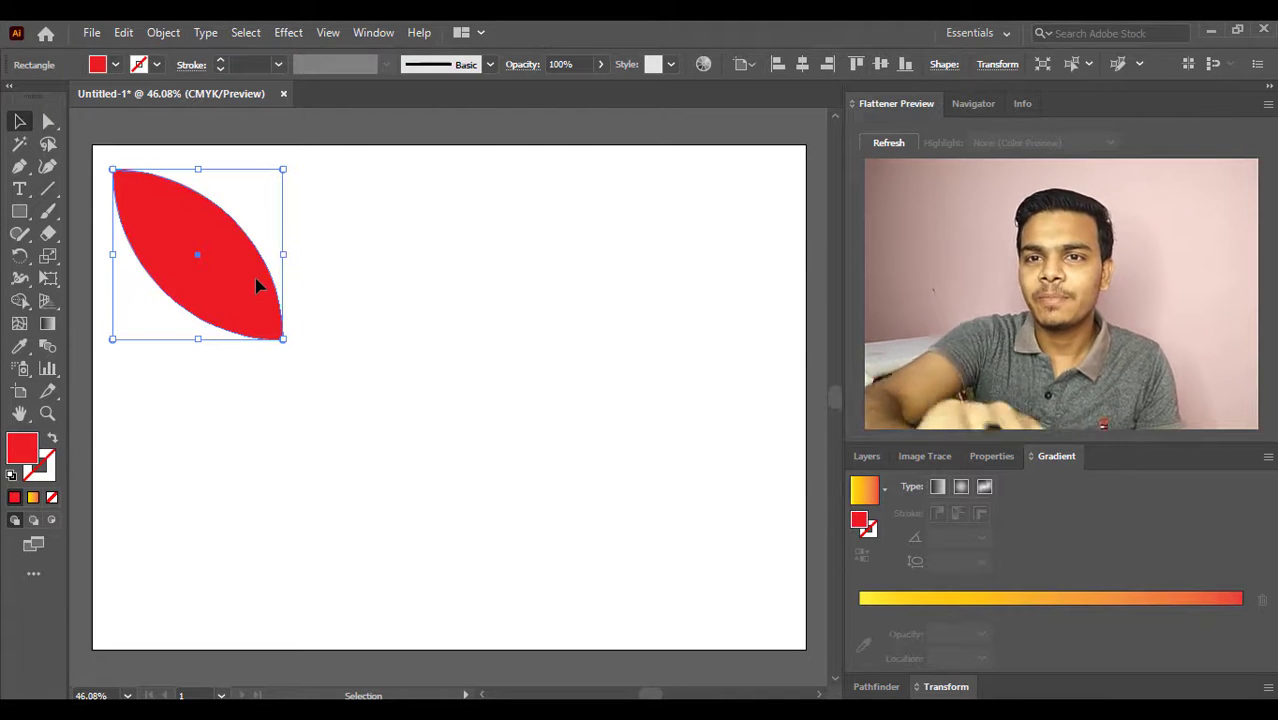
left_click(340, 282)
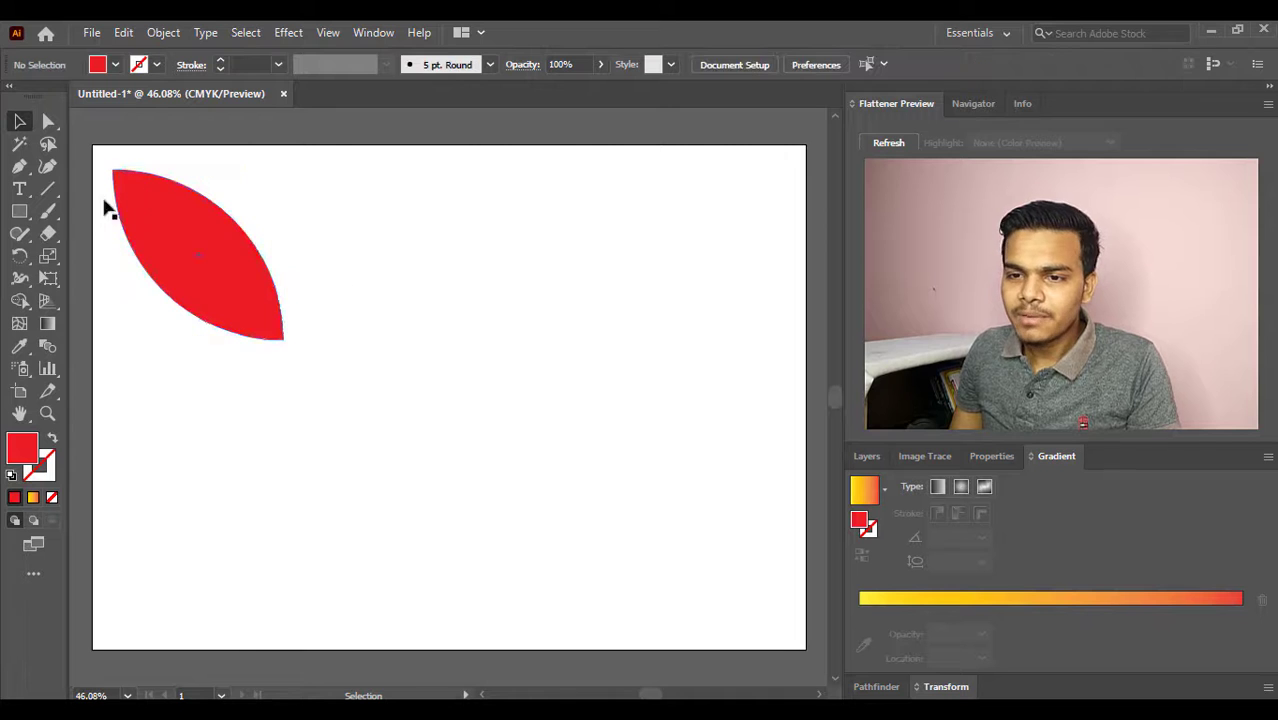
- Draw a second red square about 330 pt wide to the right of the leaf and move it slightly upward
left_click(19, 211)
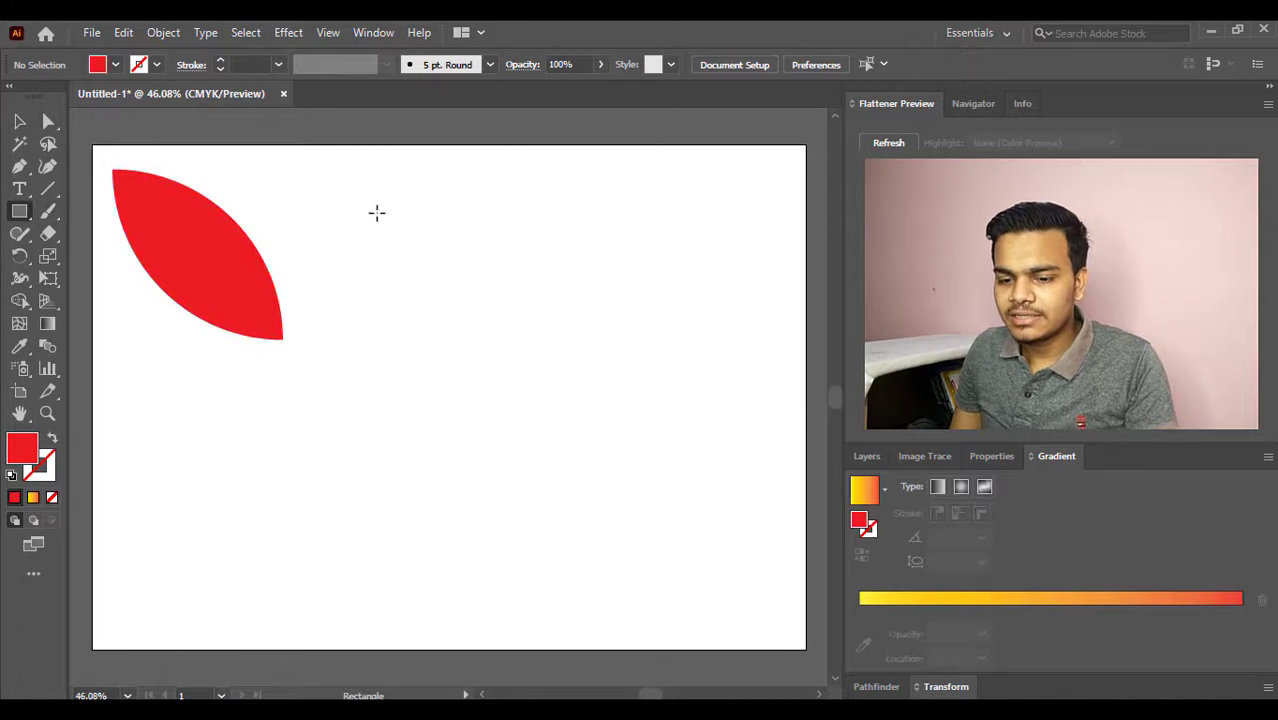
left_click_drag(370, 200, 567, 397)
left_click(467, 299)
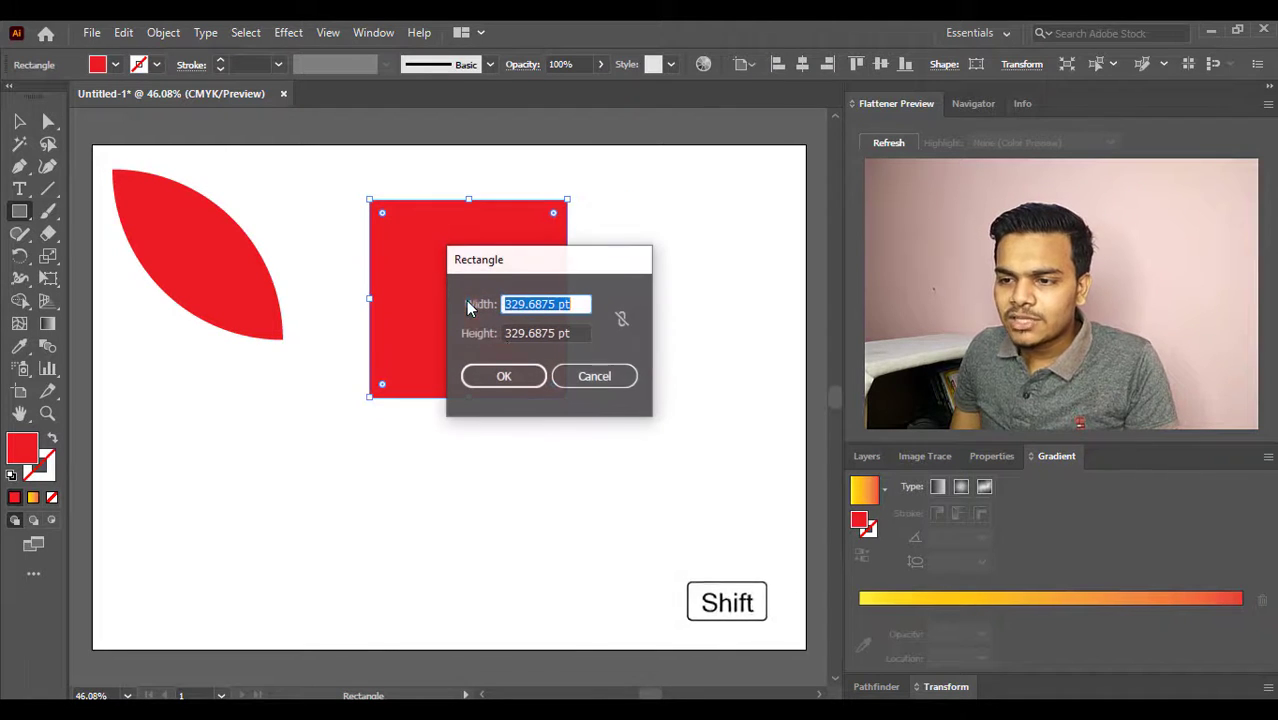
left_click(590, 376)
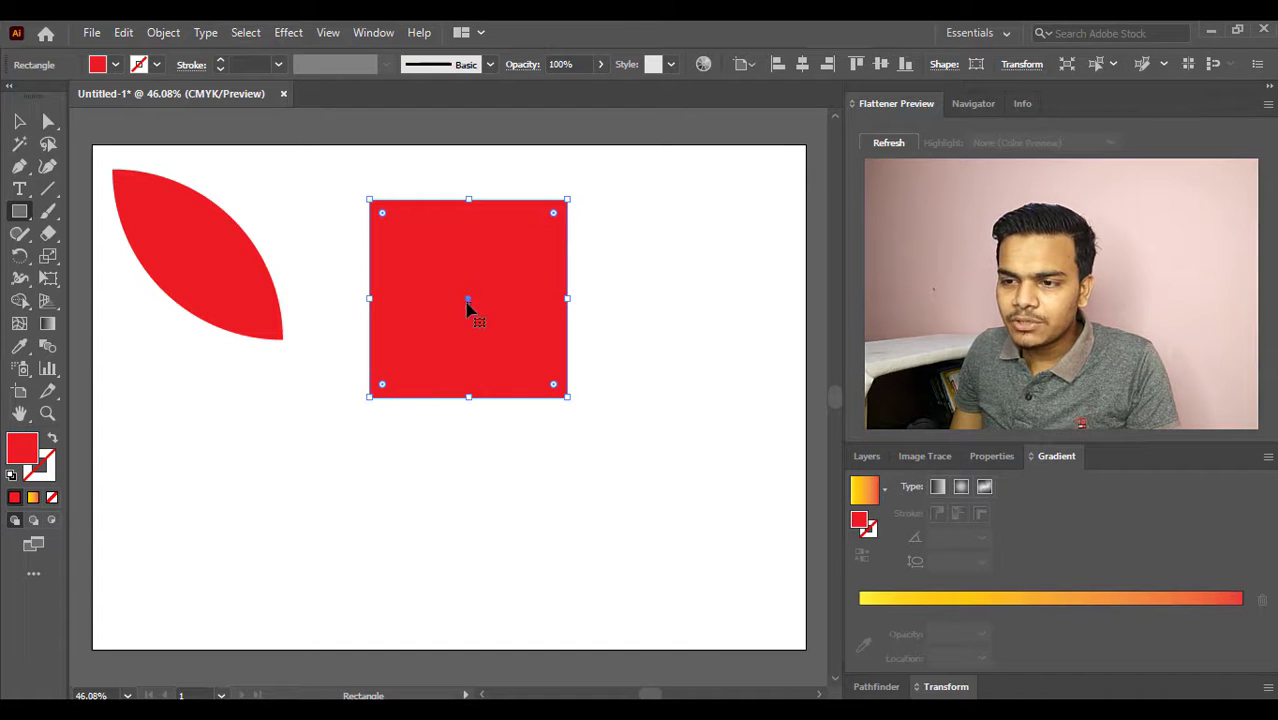
left_click_drag(467, 303, 472, 276)
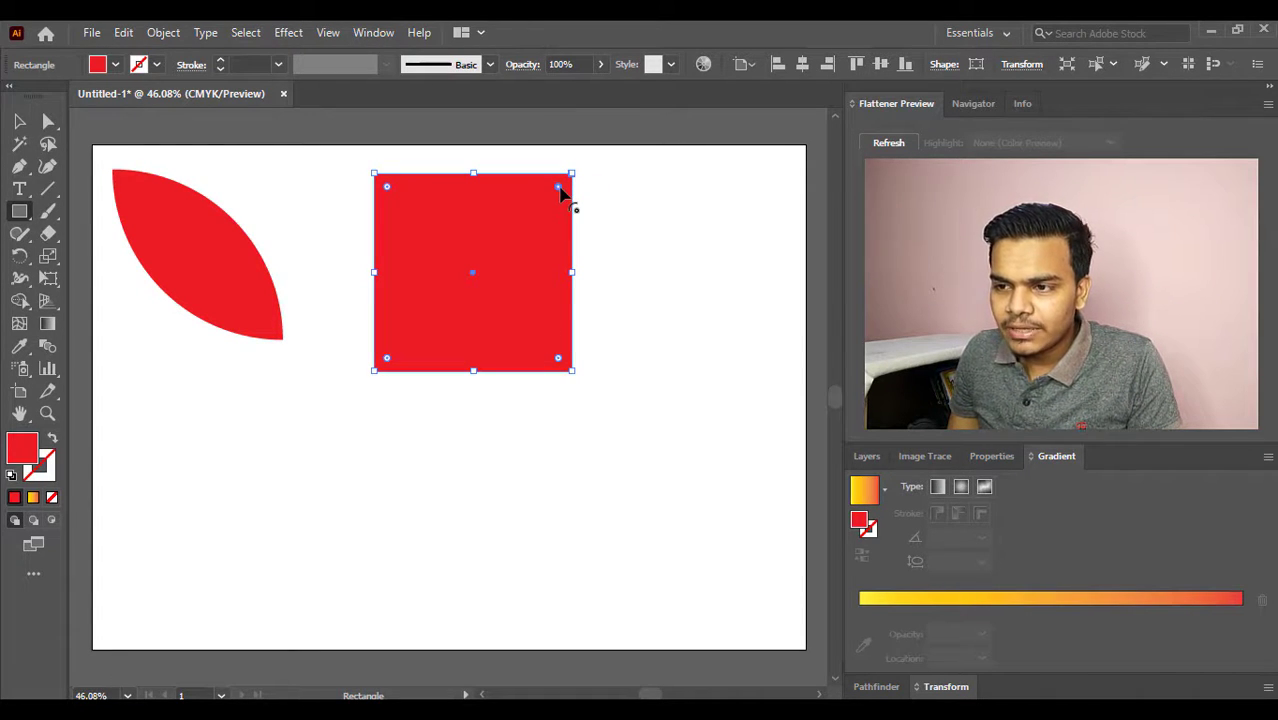
left_click_drag(559, 188, 401, 378)
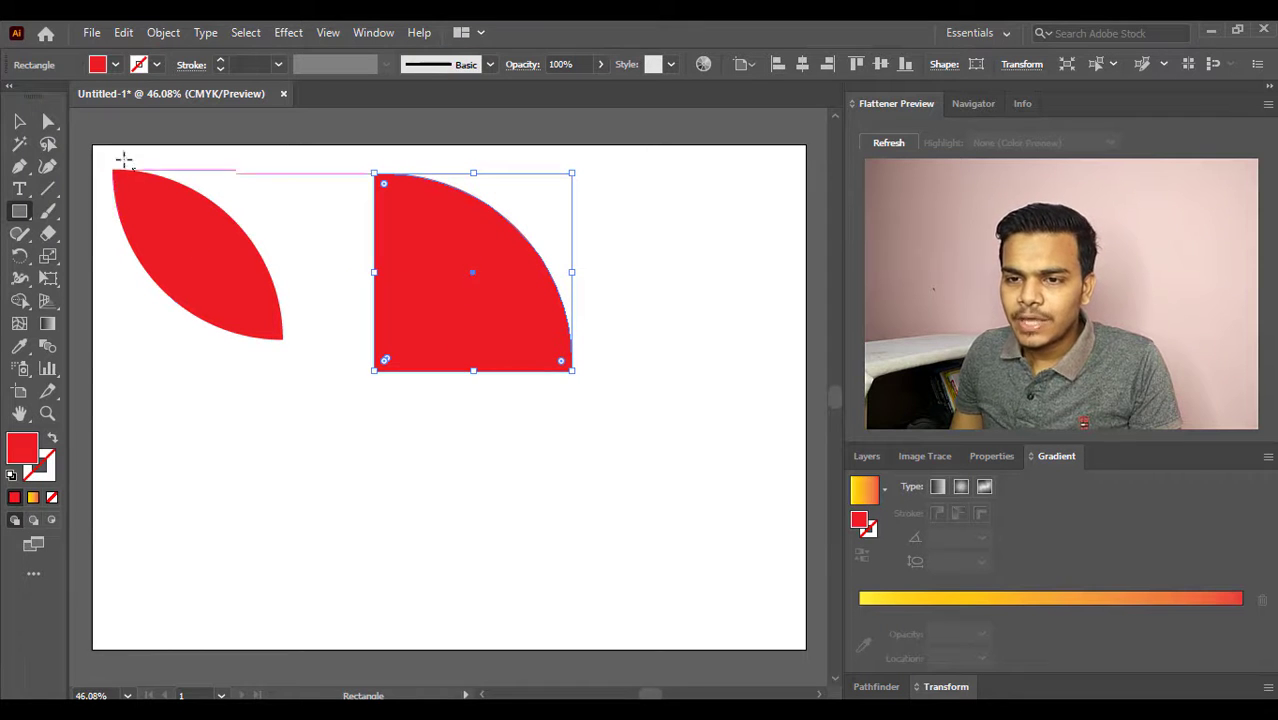
left_click(19, 121)
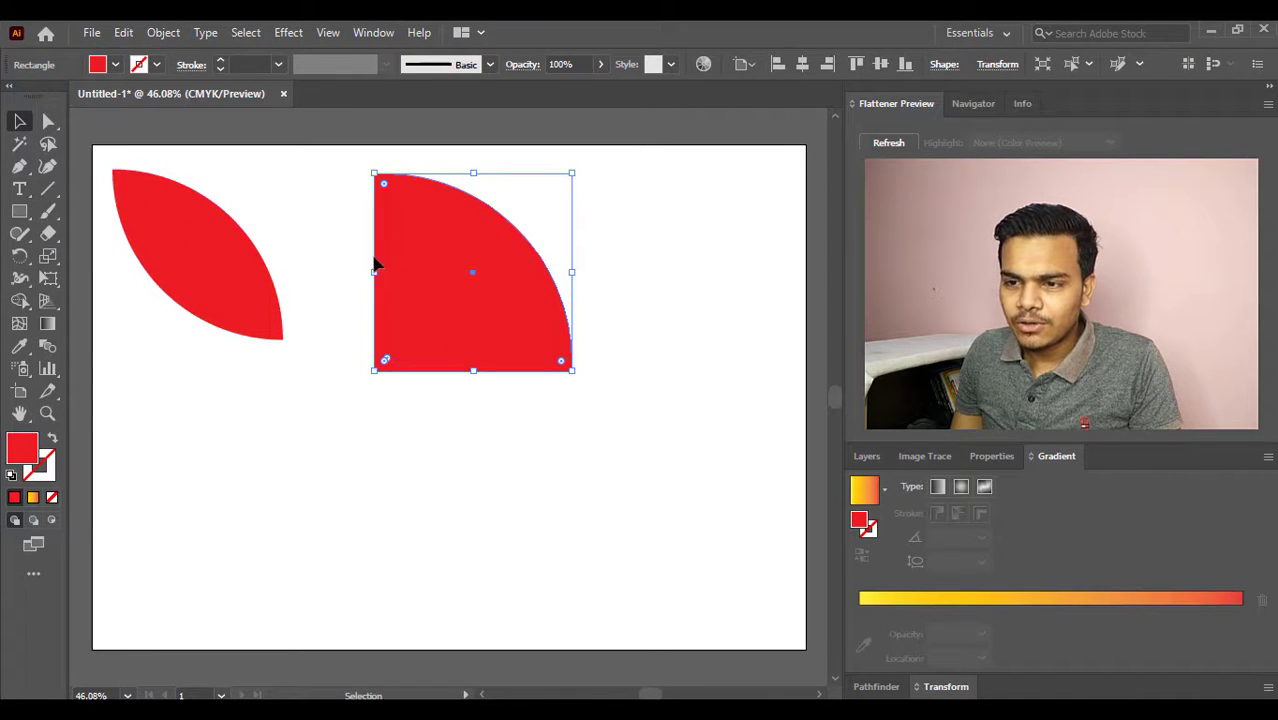
left_click_drag(464, 306, 409, 286)
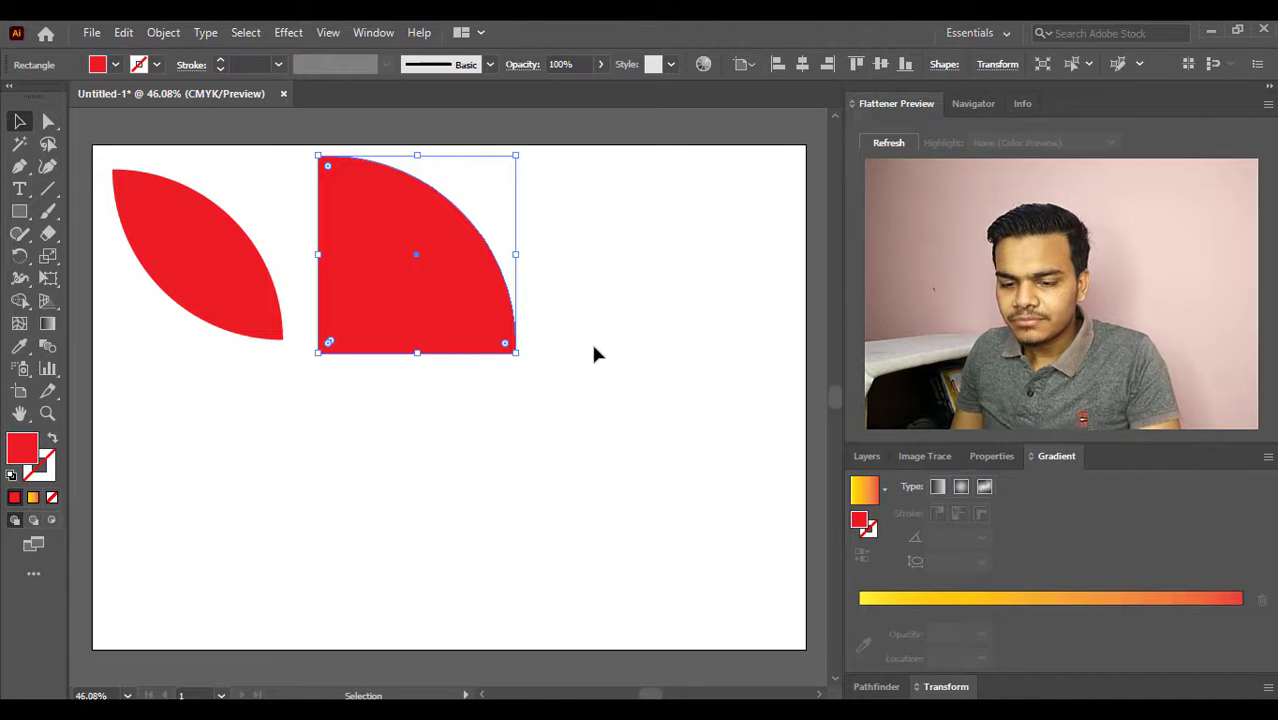
key("ctrl+z")
key("ctrl+z")
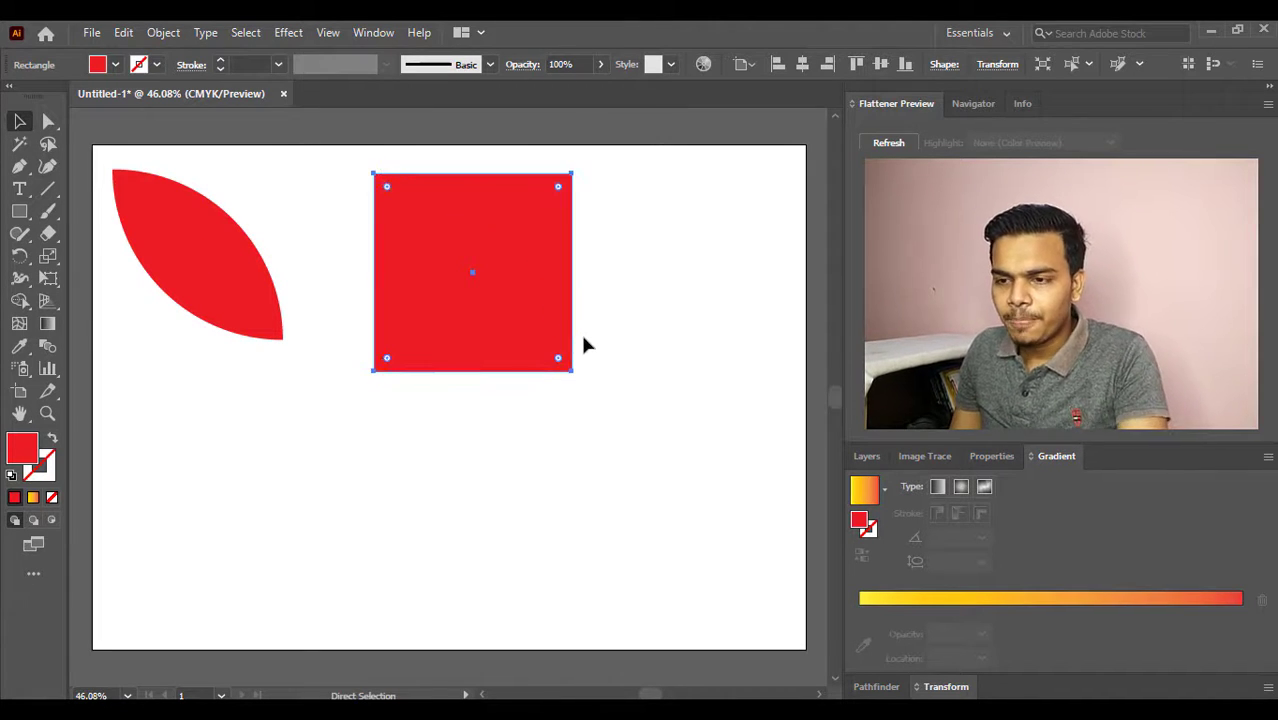
- Copy the second square, paste duplicates in front of it, and move one duplicate to the artboard's lower-right area
left_click(598, 283)
left_click(490, 285)
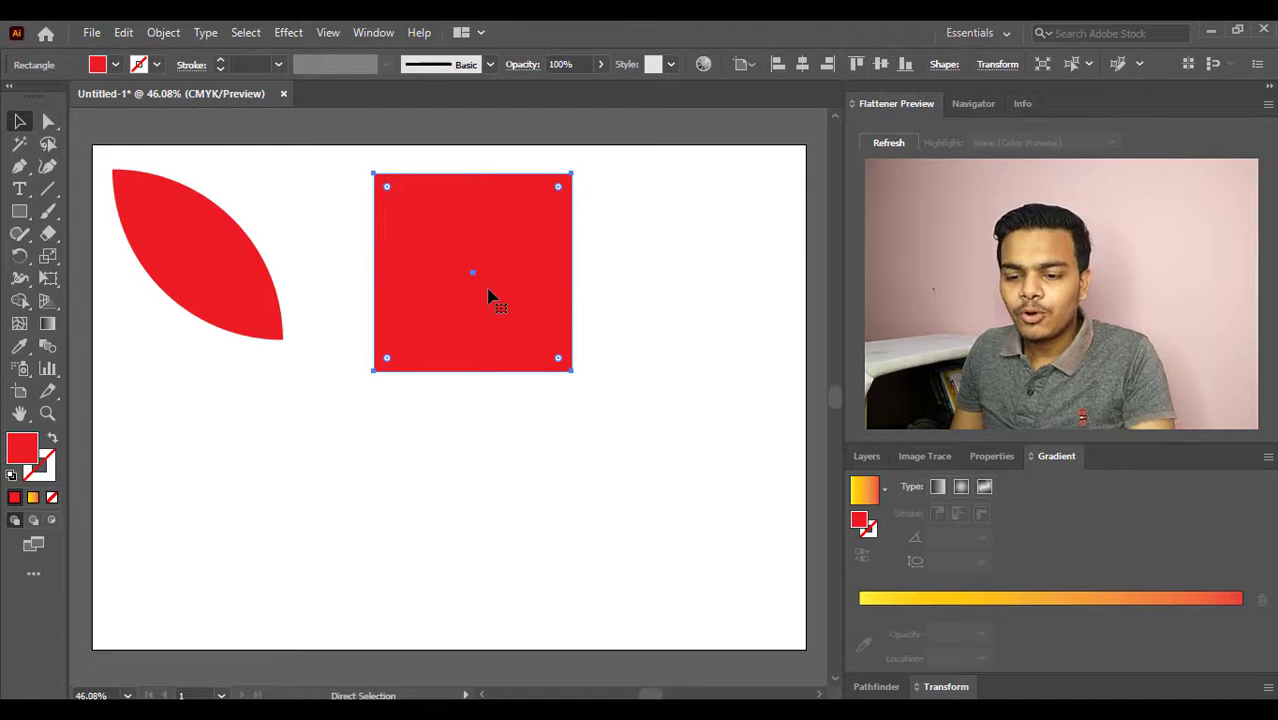
key("ctrl+c")
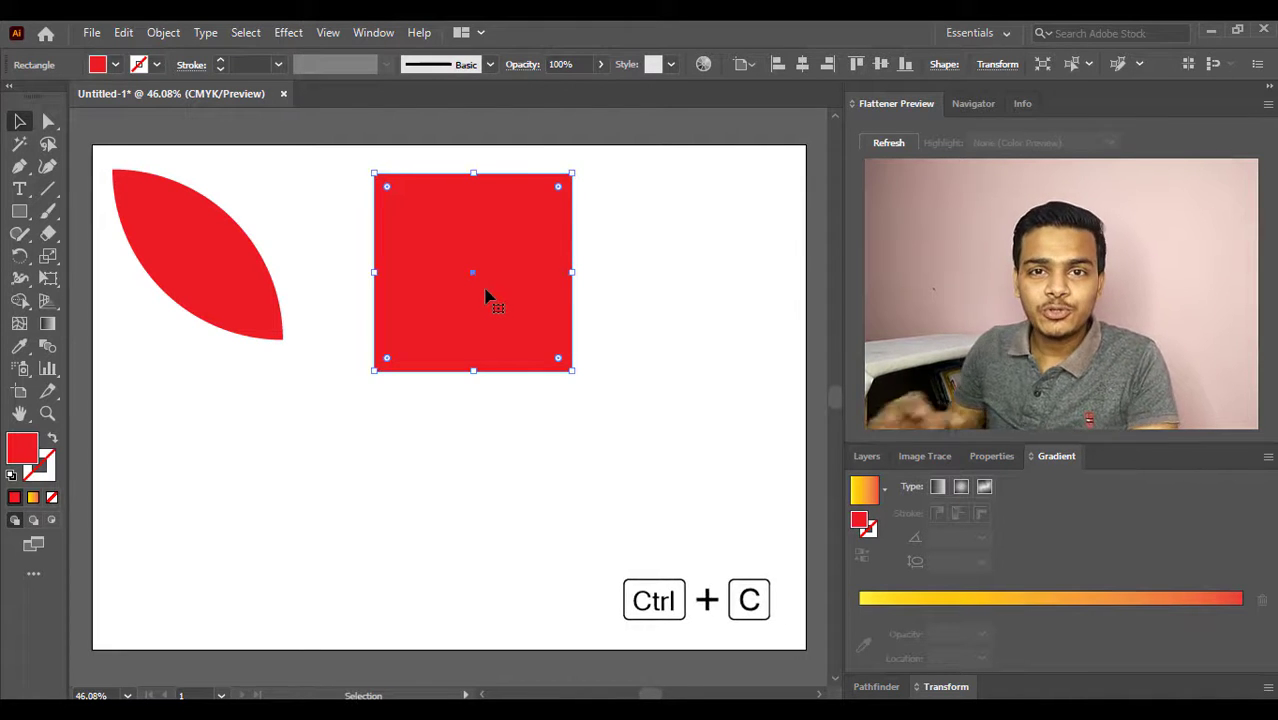
key("ctrl+f")
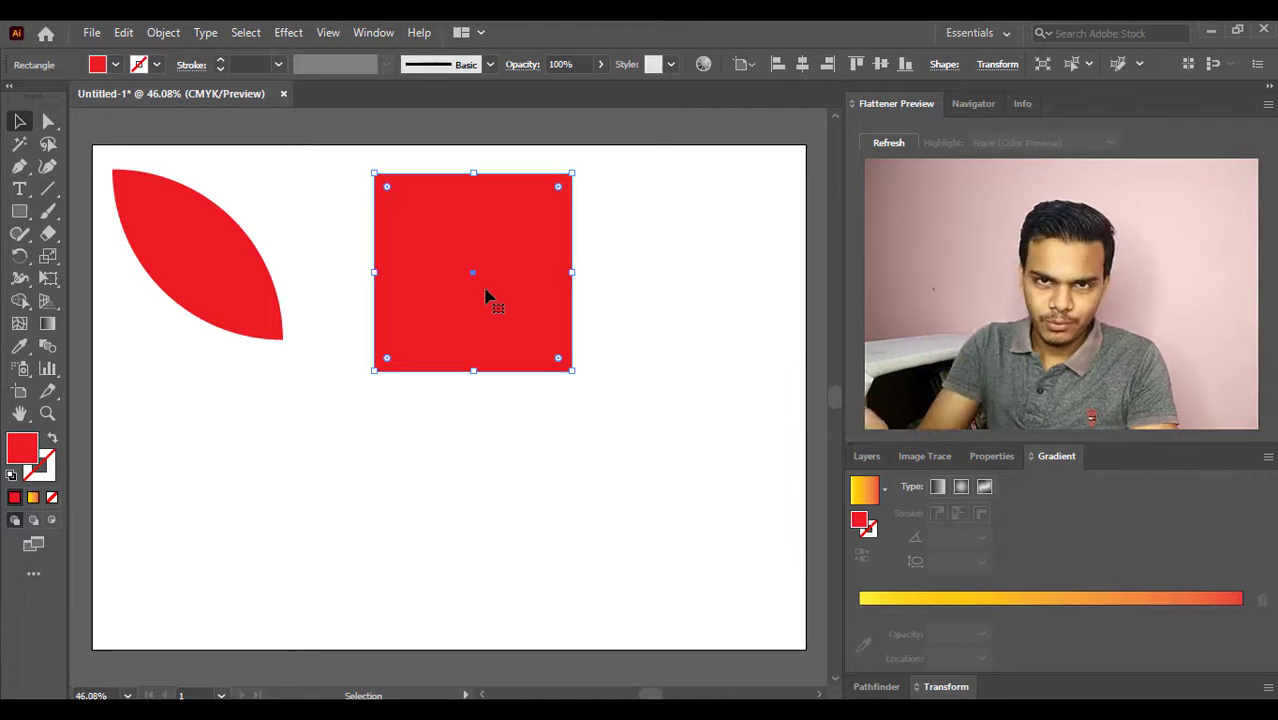
key("a")
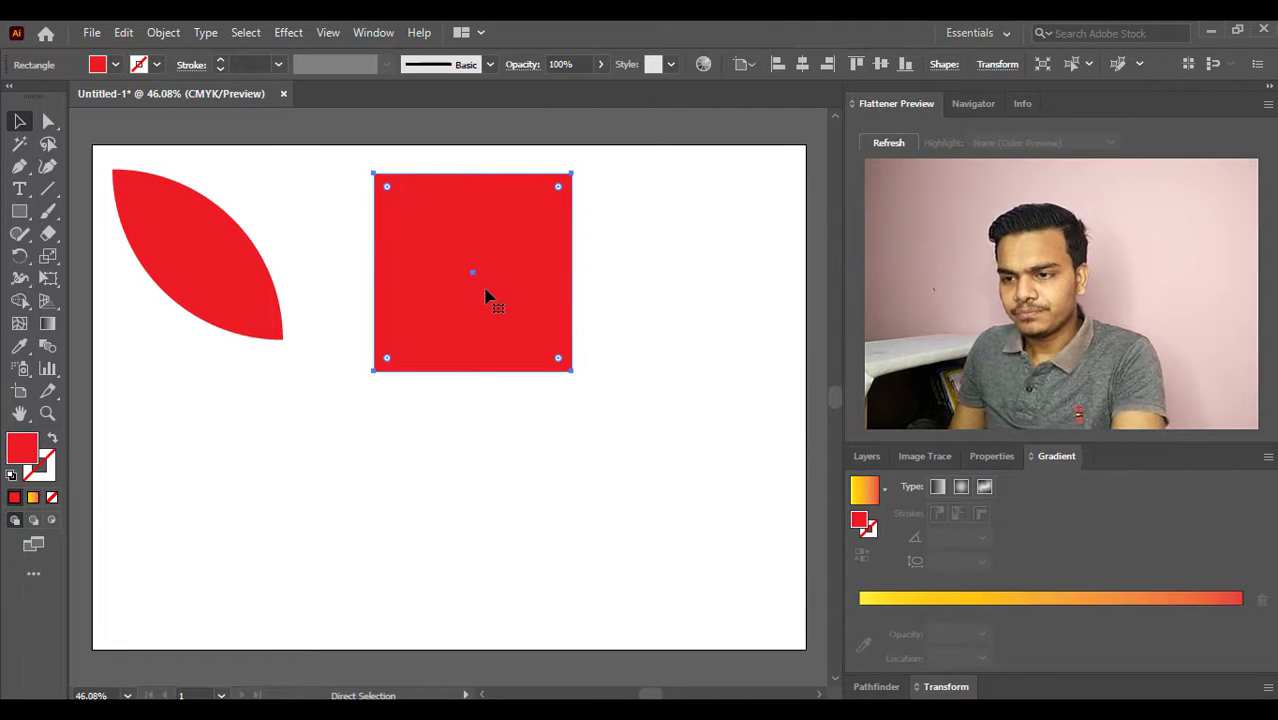
key("ctrl+f")
key("ctrl+f")
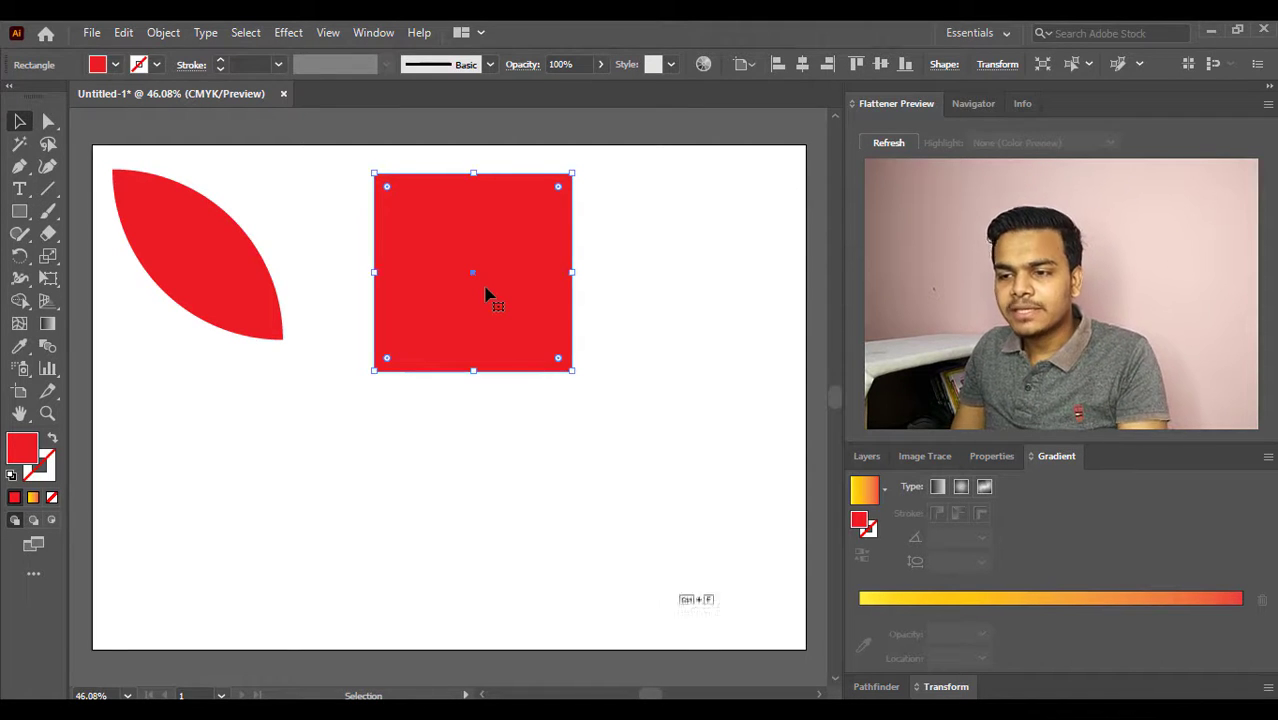
key("ctrl+f")
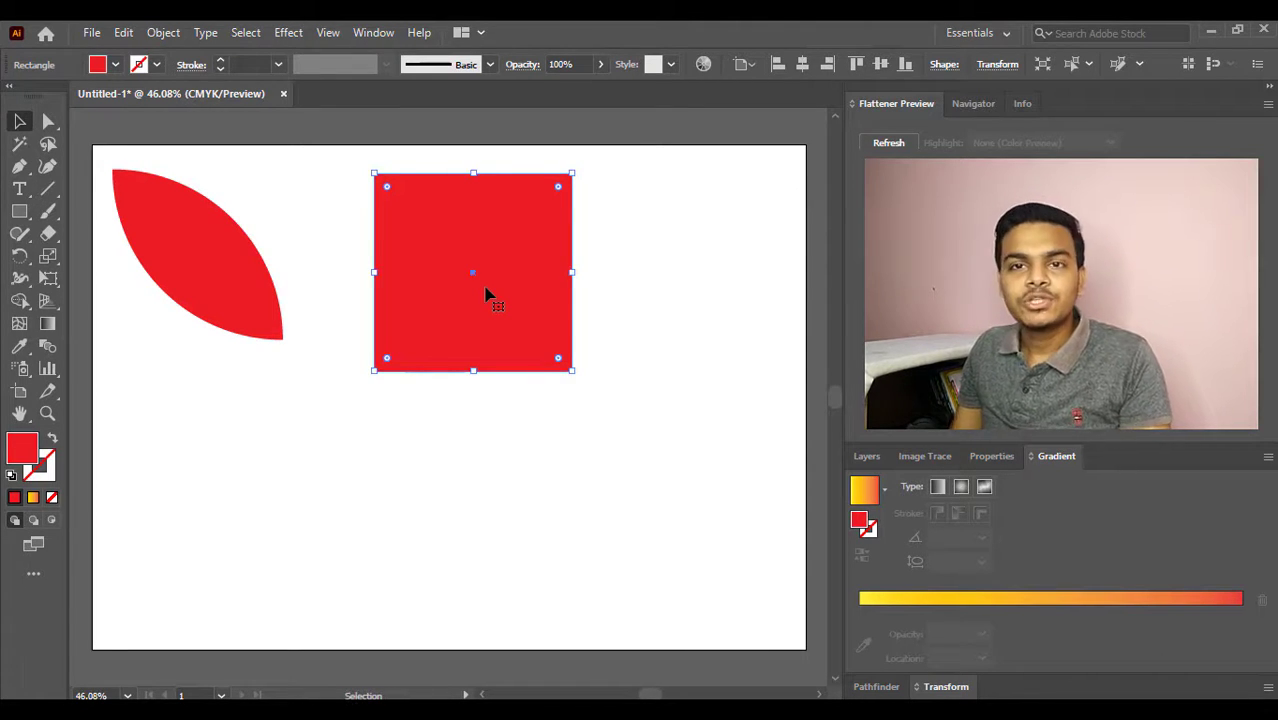
left_click_drag(513, 284, 699, 523)
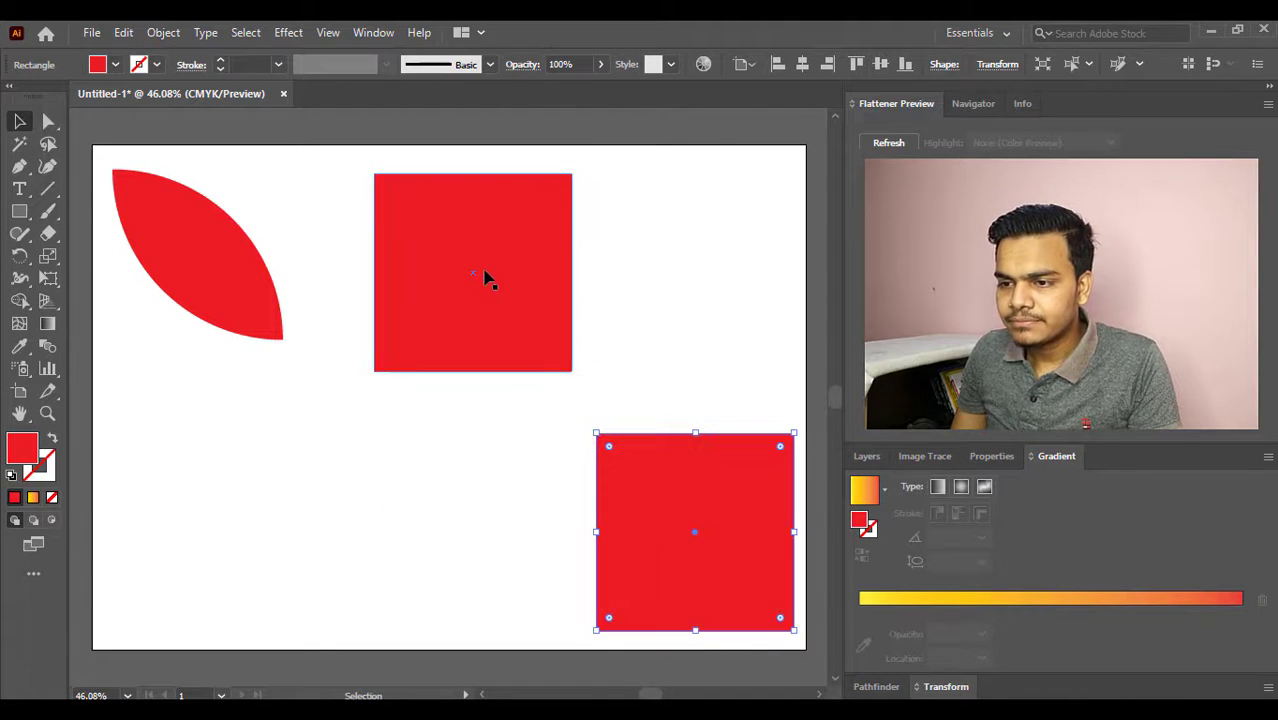
- Move one duplicate square directly below the original square and another to the artboard's lower-left area
left_click_drag(500, 258, 499, 516)
left_click_drag(456, 330, 248, 541)
left_click(595, 235)
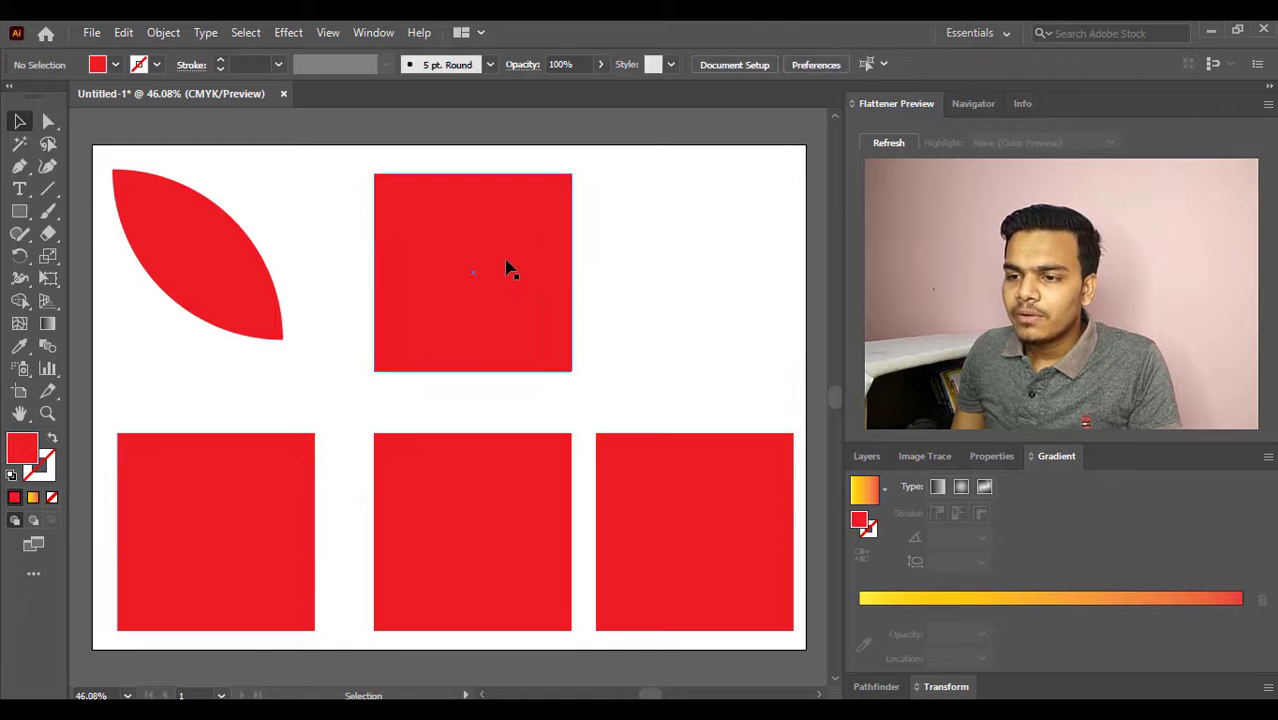
- Fully round the upper-middle square's upper-right corner into a quarter circle and move the shape slightly up and left
left_click(507, 268)
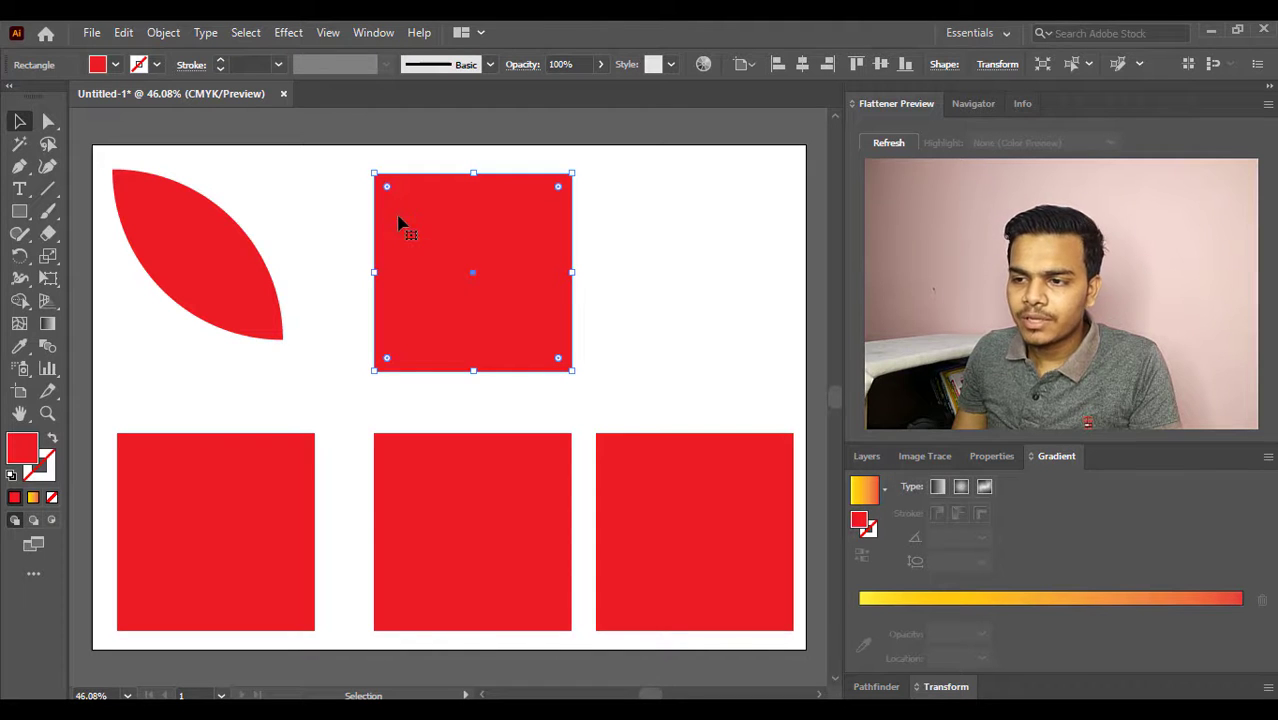
left_click_drag(557, 190, 316, 358)
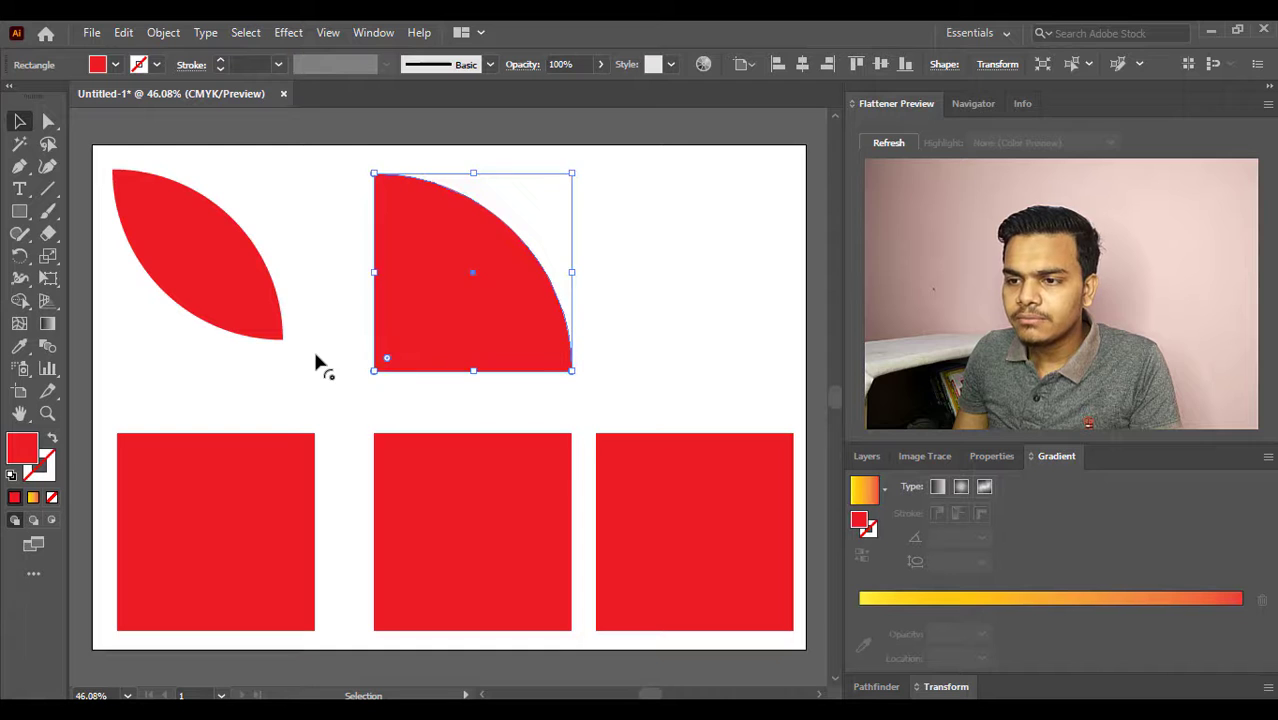
left_click_drag(460, 290, 426, 273)
- Move the lower-left square to the artboard's upper-right area and broadly round its upper-right and lower-left corners
left_click_drag(157, 556, 619, 275)
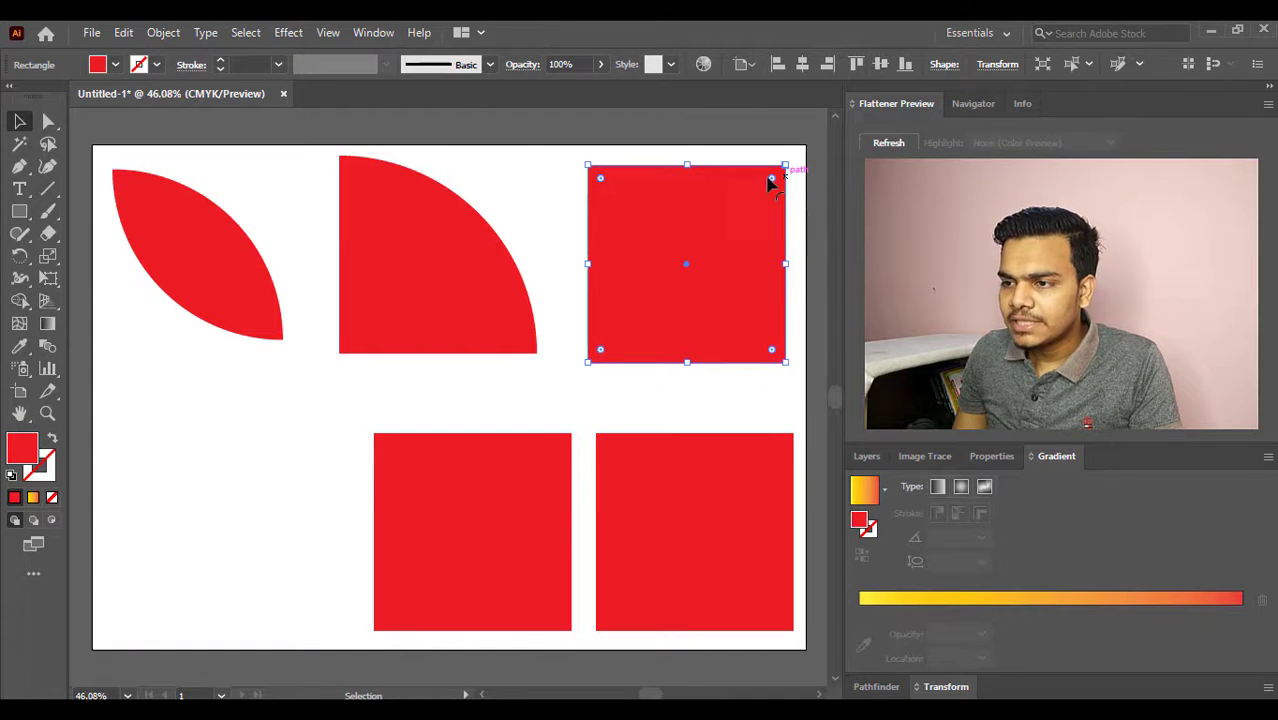
left_click_drag(772, 182, 710, 244)
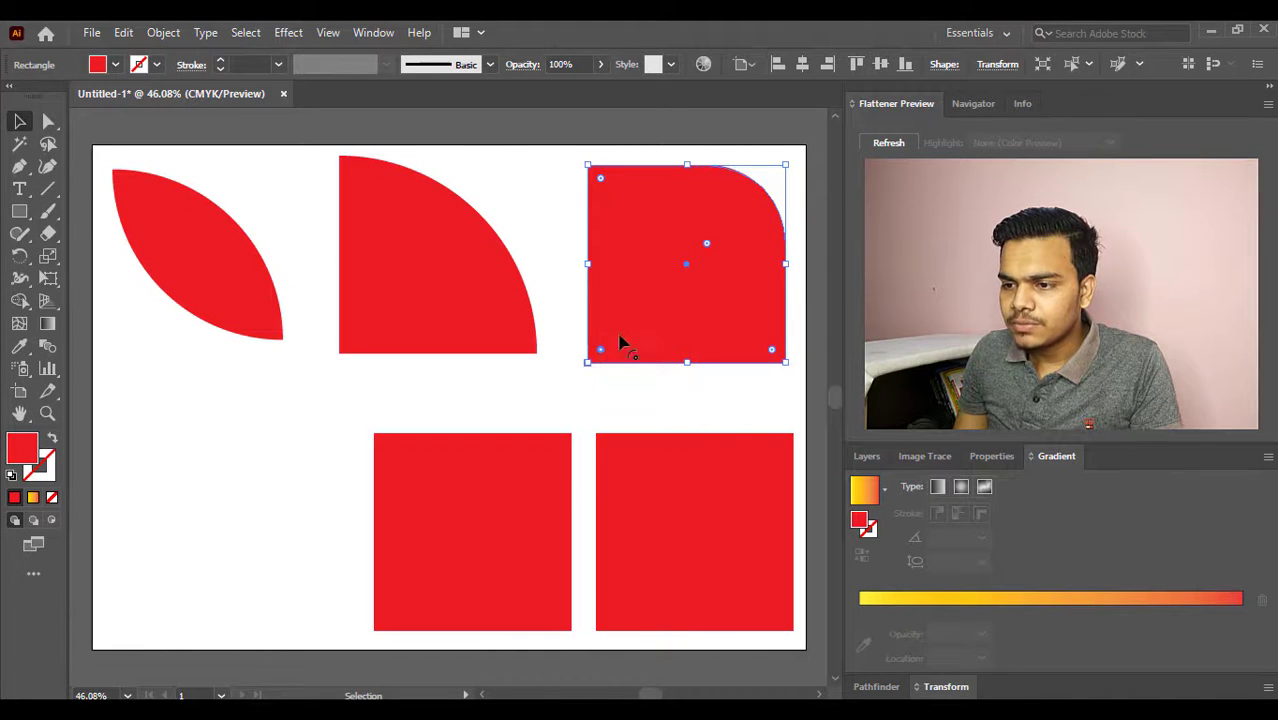
left_click_drag(620, 343, 729, 234)
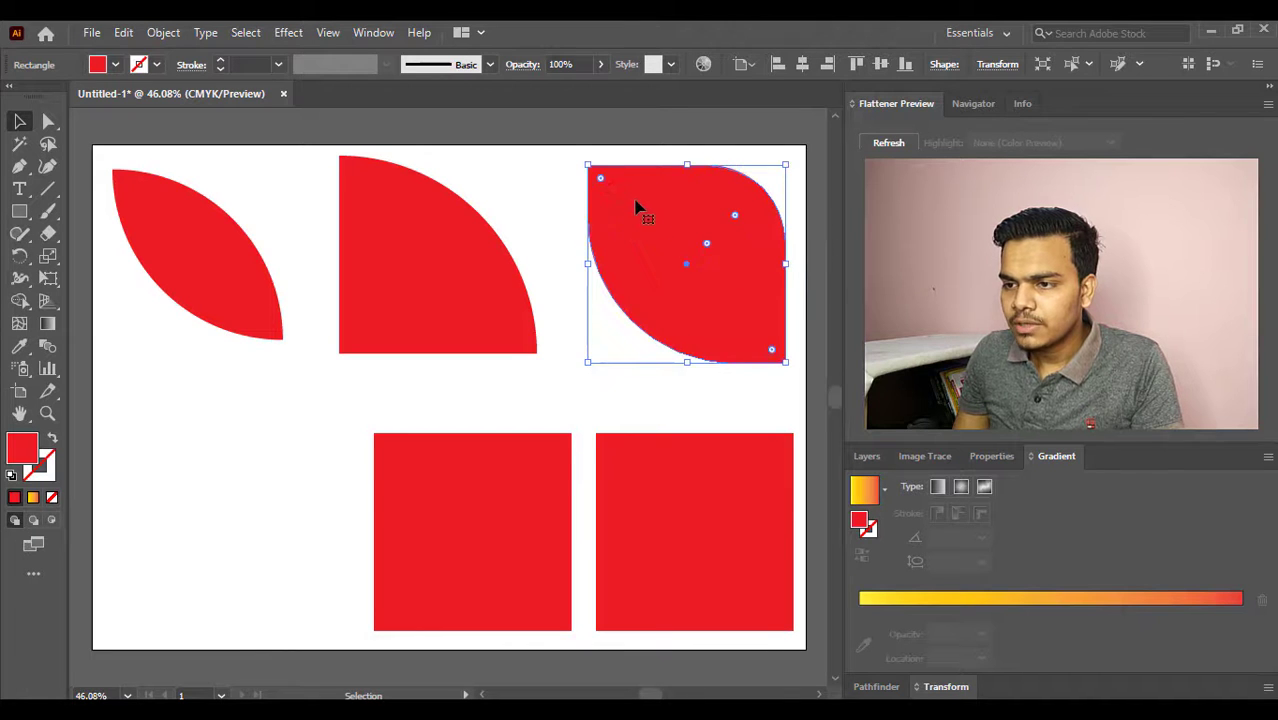
- Try to slightly round the upper-left corner of the partly rounded shape in the artboard's upper-right area
left_click_drag(604, 181, 620, 205)
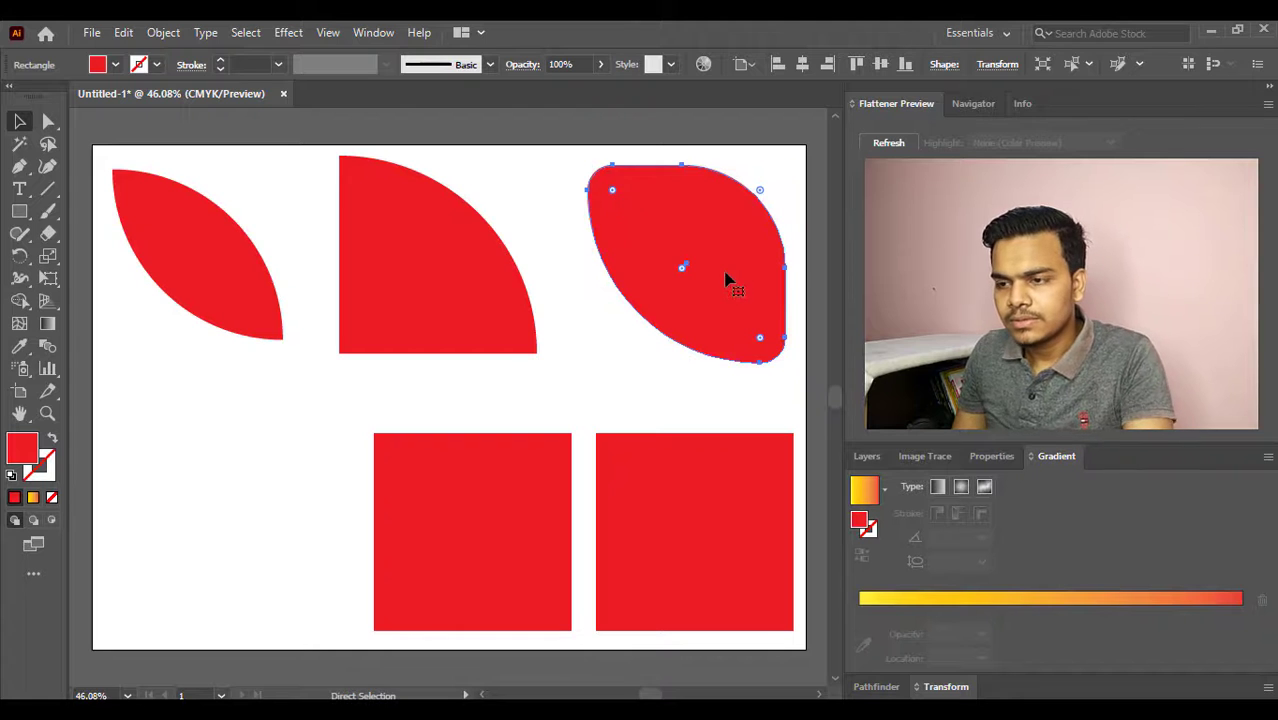
key("ctrl+z")
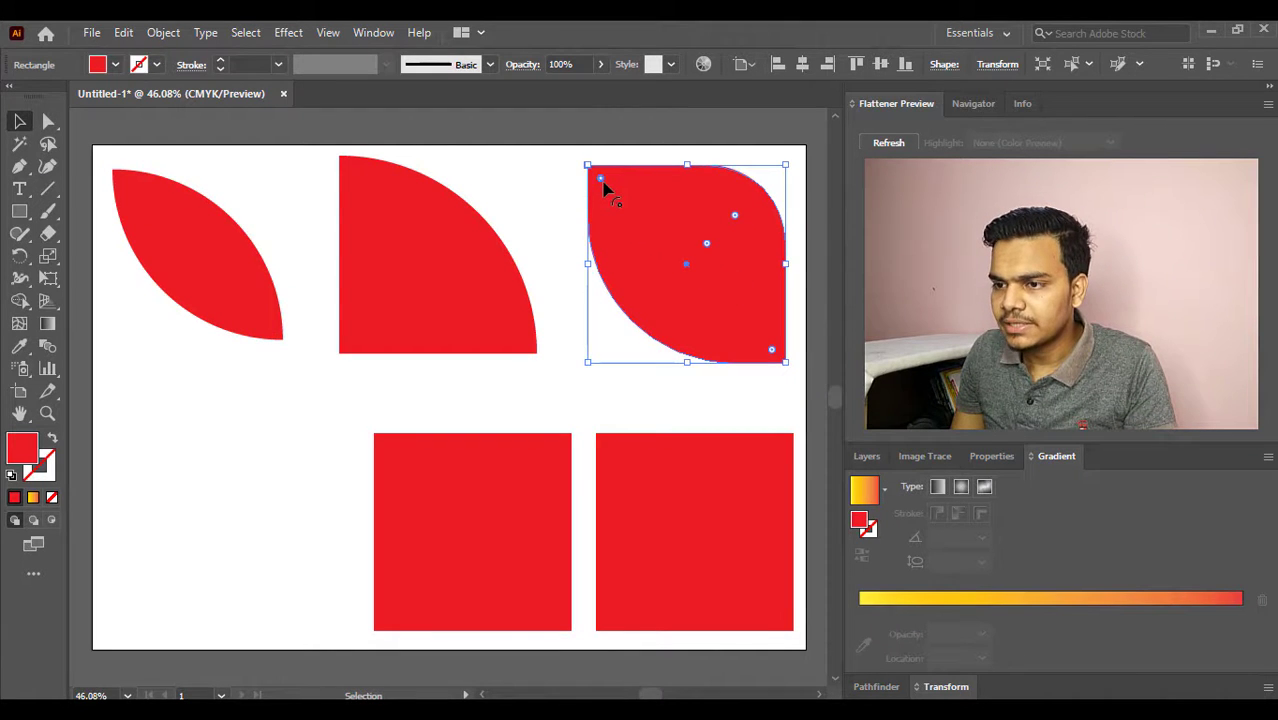
left_click_drag(603, 186, 625, 203)
key("a")
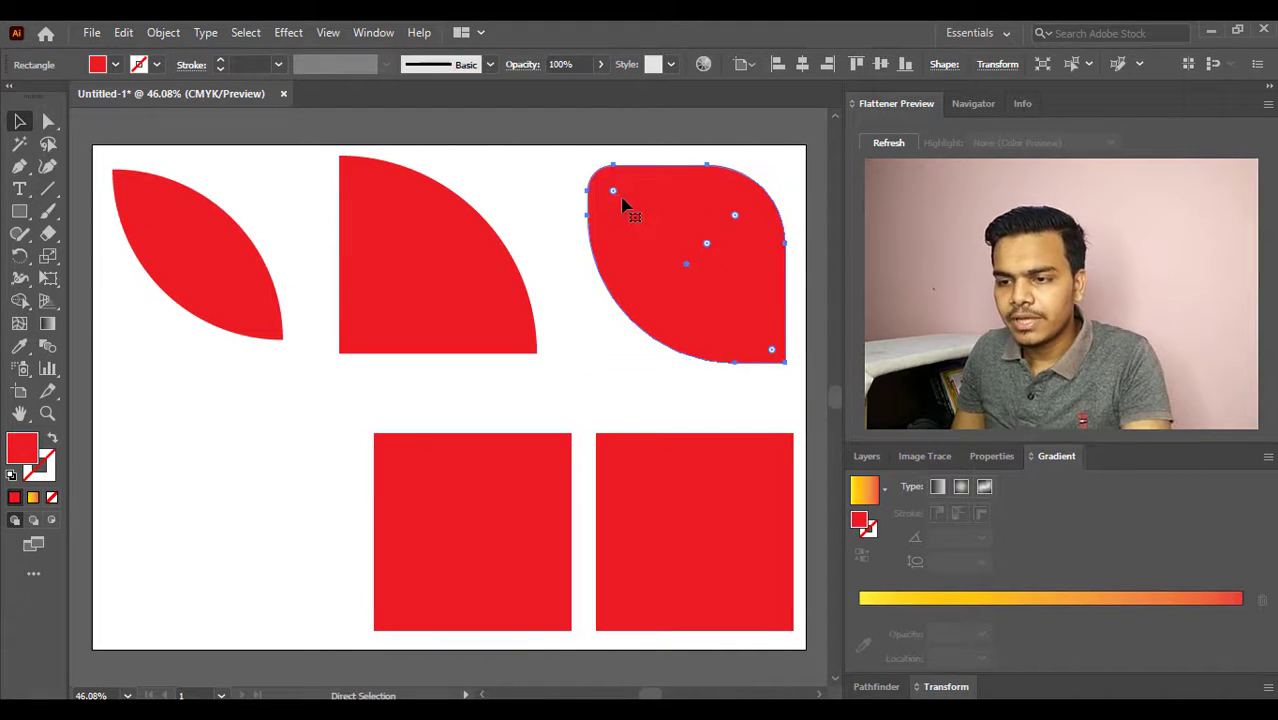
key("v")
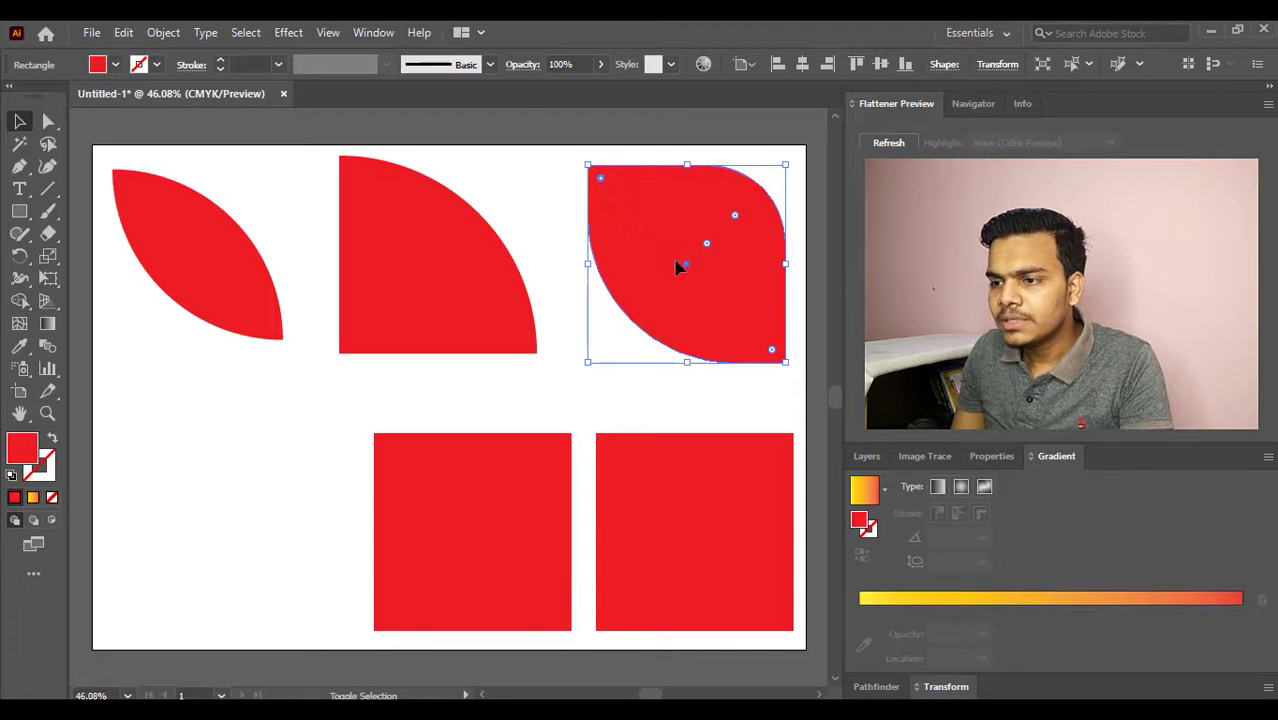
- Slightly round the upper-left and lower-right corners of the upper-right shape together, then deselect it
left_click_drag(775, 358, 766, 346)
left_click(668, 404)
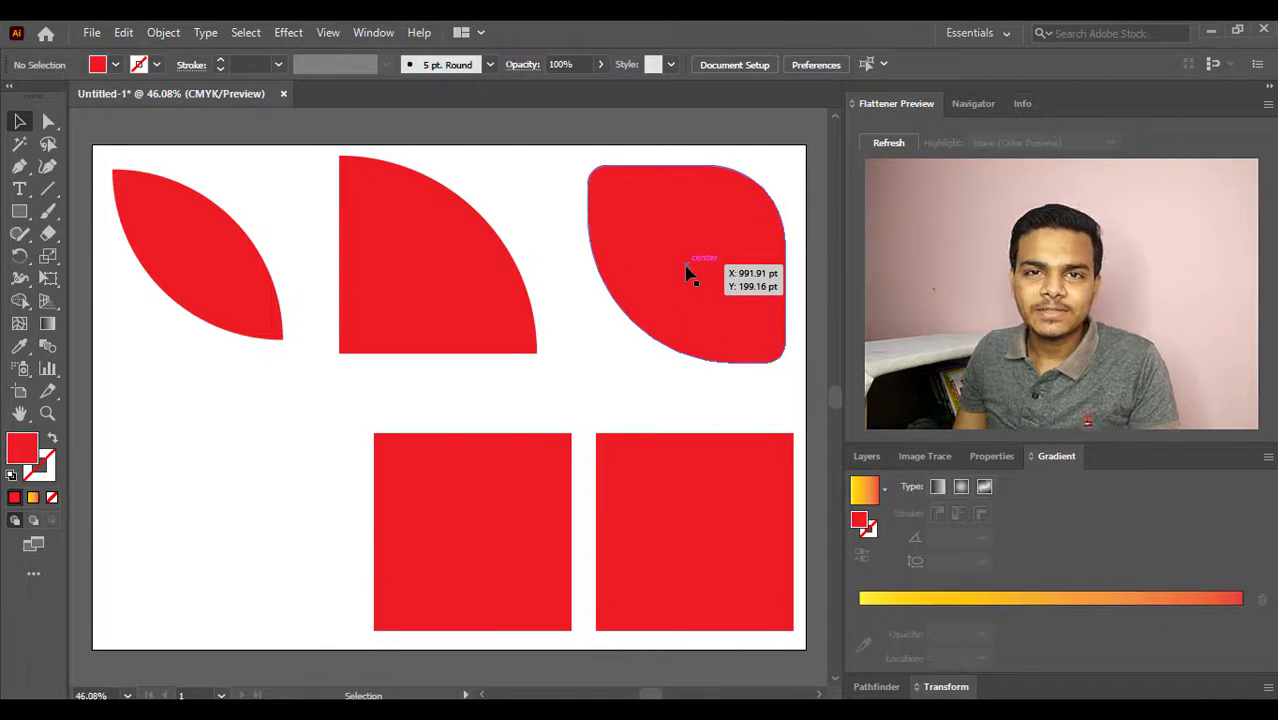
- Copy the lower-middle square, paste the duplicate in front, and move it horizontally to the artboard's lower-left area
key("ctrl+c")
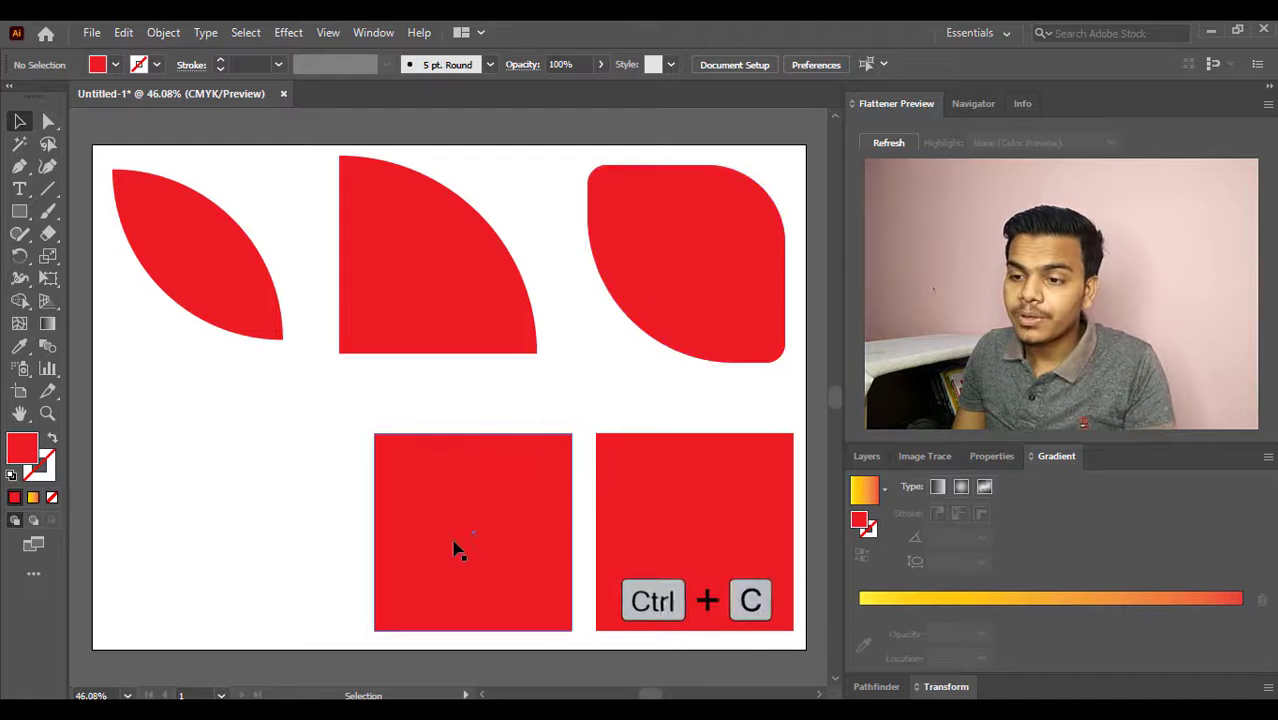
left_click(457, 547)
key("ctrl+f")
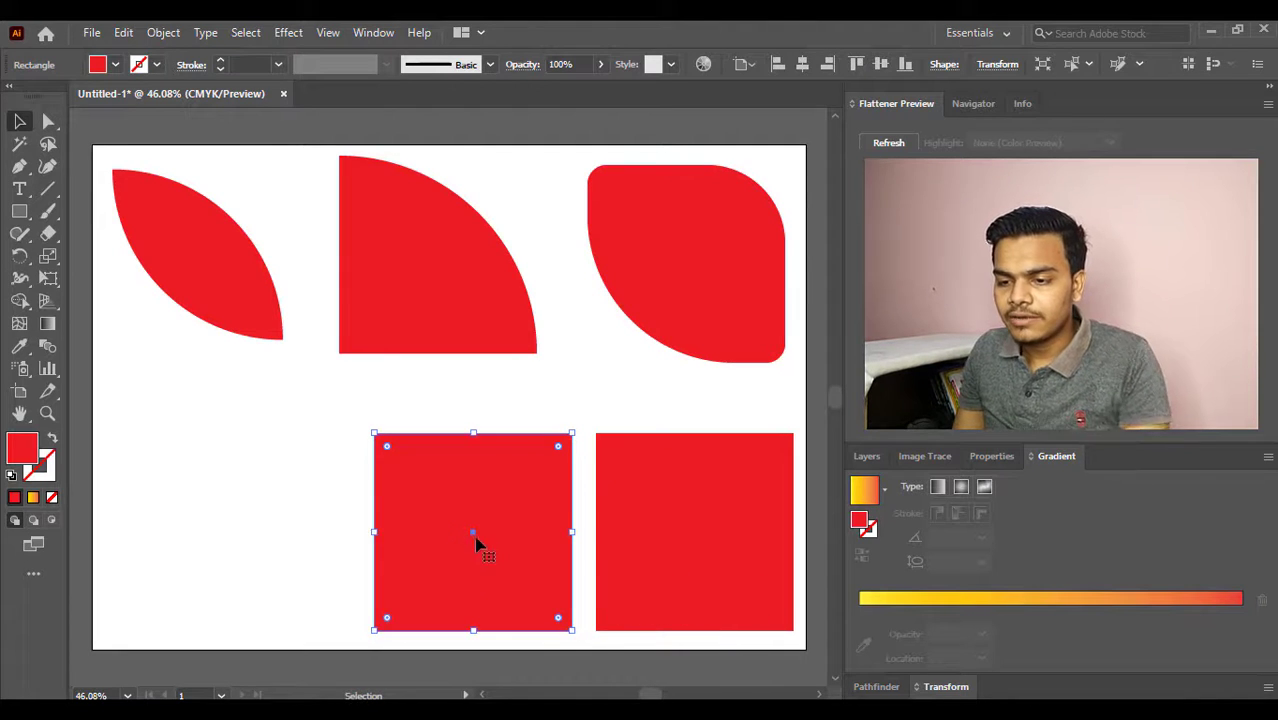
left_click_drag(476, 542, 224, 542)
key("ctrl+z")
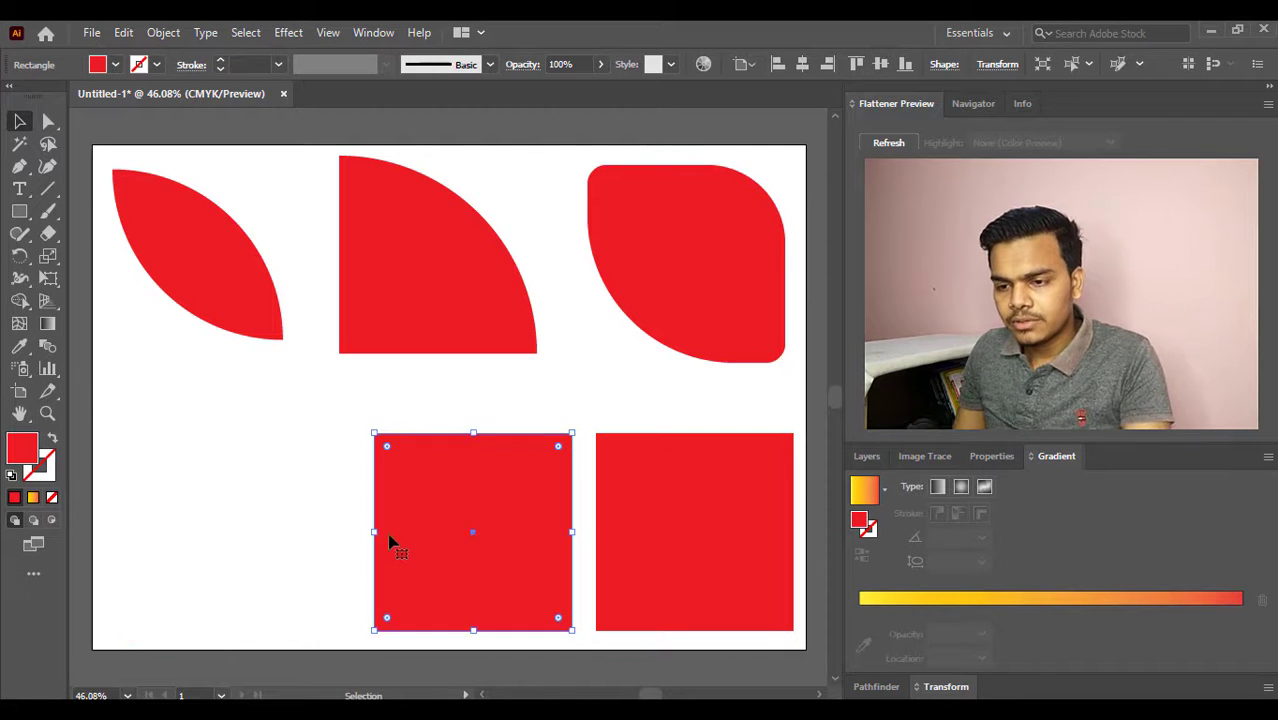
left_click_drag(439, 535, 200, 526)
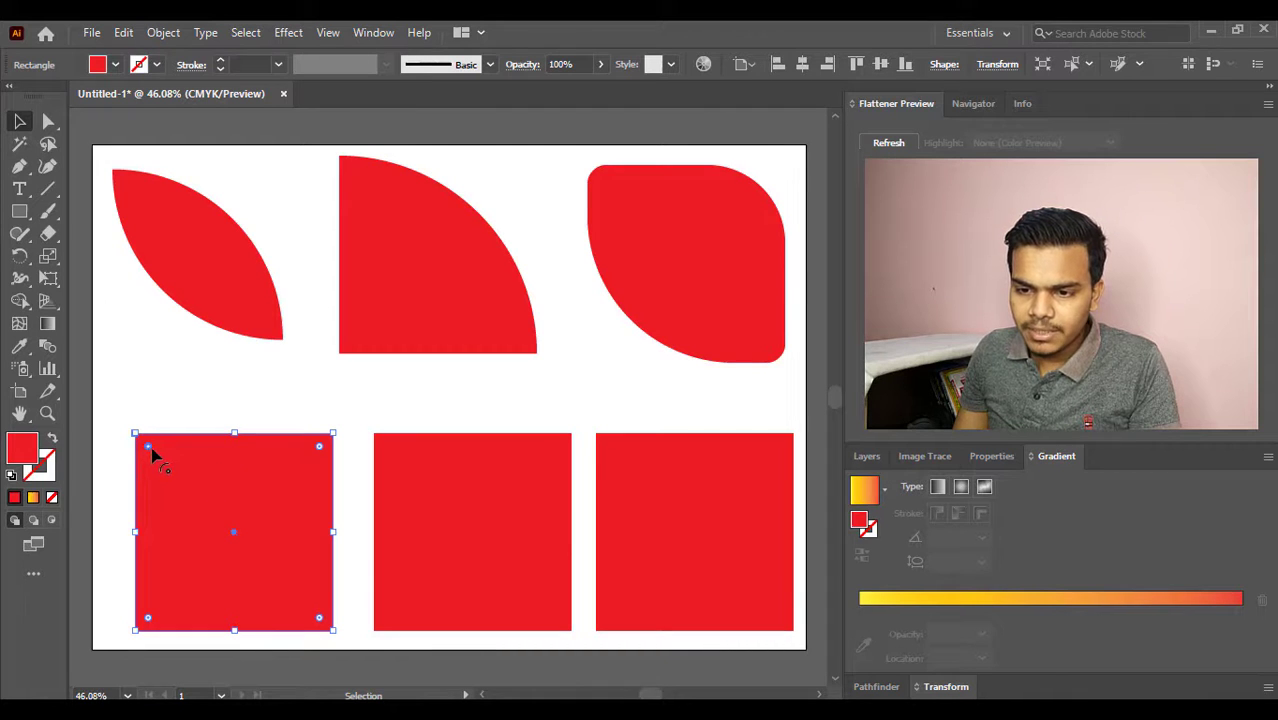
- Fully round the lower-left square's upper-left corner and the lower-middle square's upper-right corner into quarter circles
left_click_drag(150, 449, 330, 643)
left_click(548, 466)
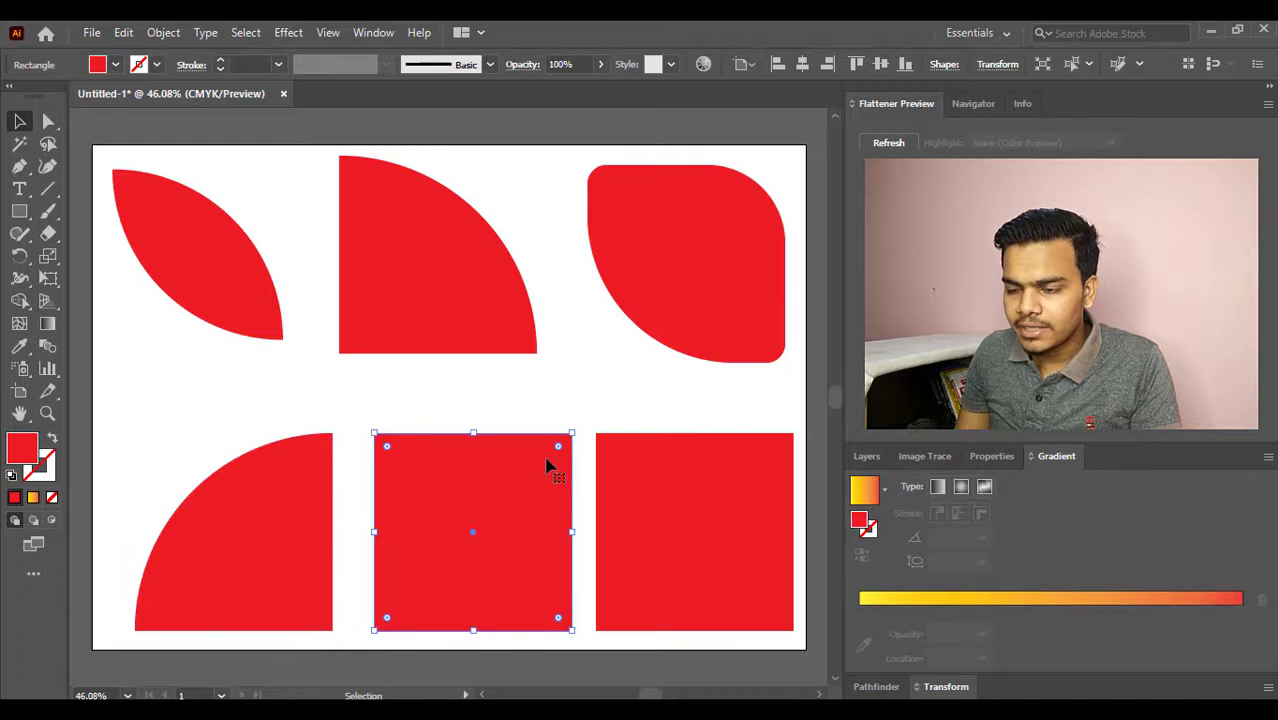
left_click_drag(560, 452, 381, 617)
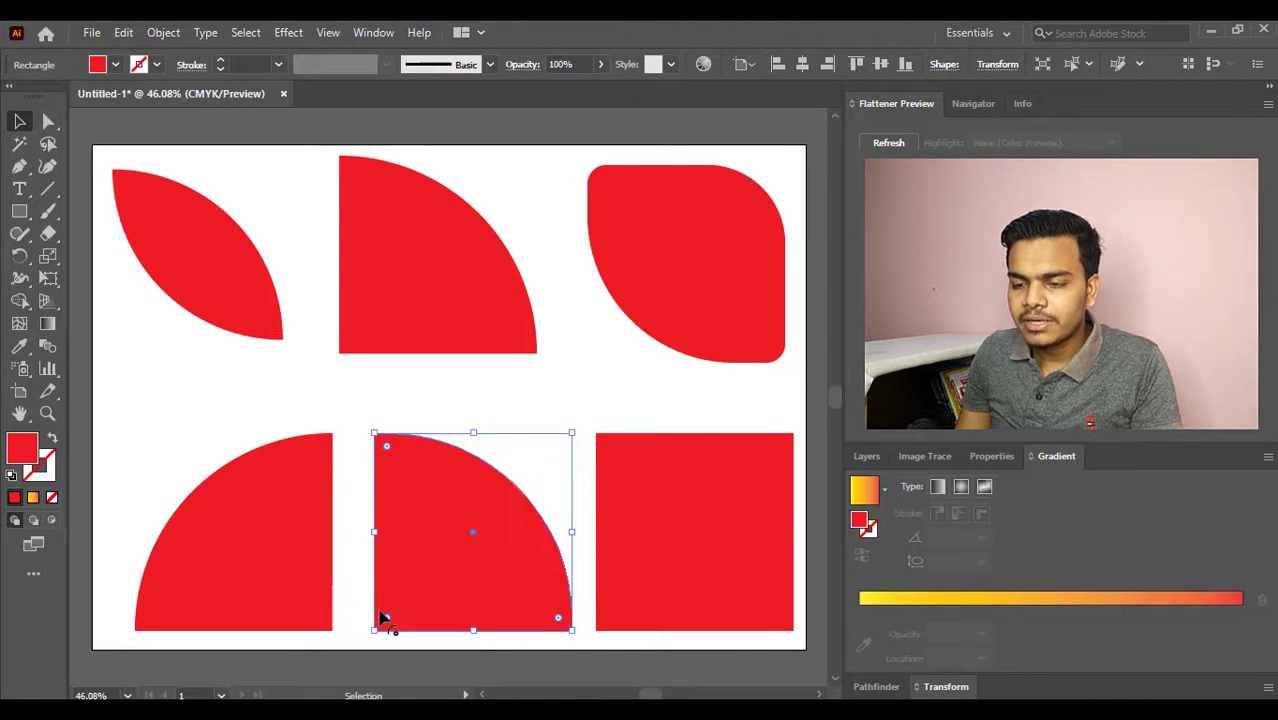
- Move the lower-middle quarter circle against the lower-left one to form a semicircle, leaving a hairline gap between them
left_click_drag(471, 545, 434, 536)
key("Right")
key("Right")
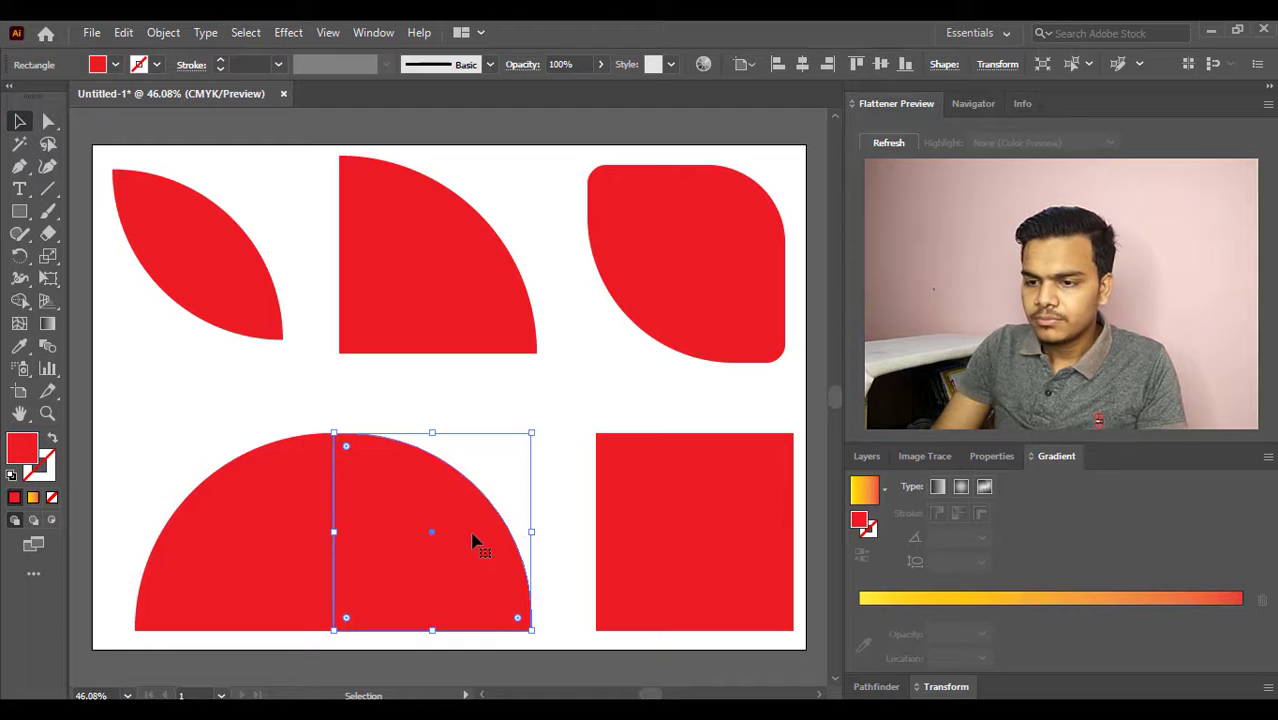
left_click(482, 400)
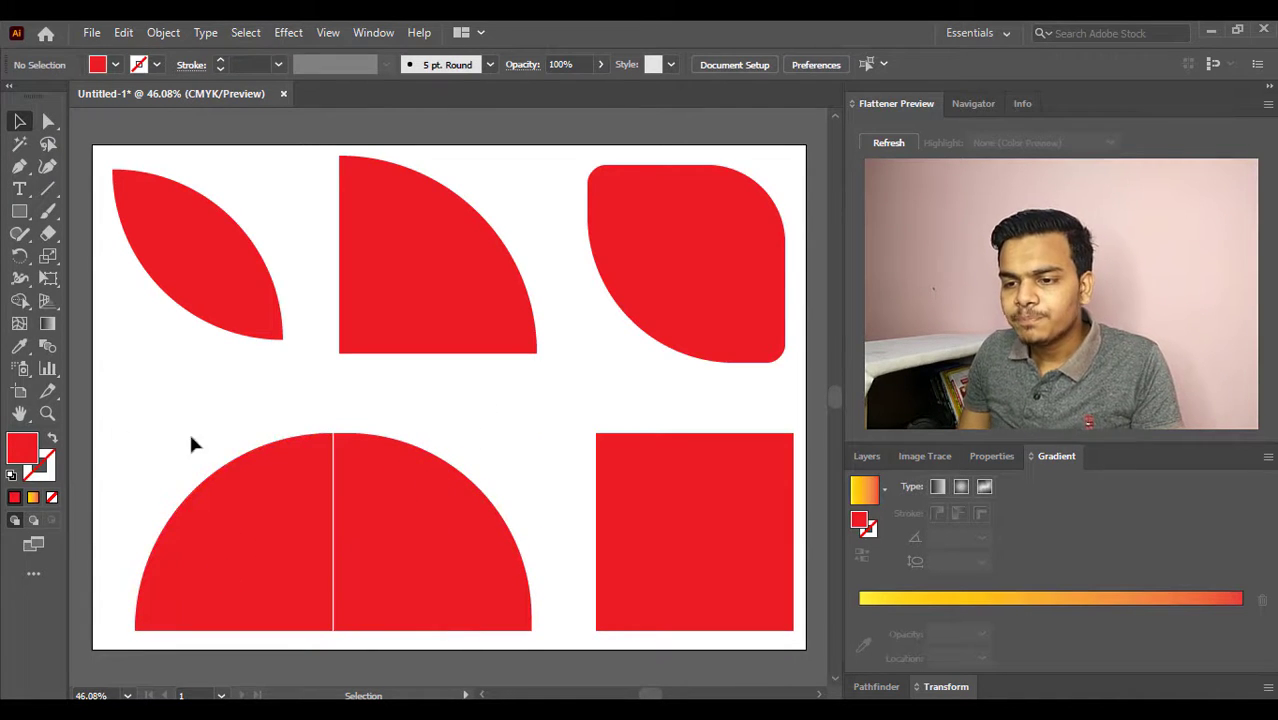
- Select both halves of the semicircle and scale them down proportionally from the upper-left corner
left_click_drag(178, 420, 465, 556)
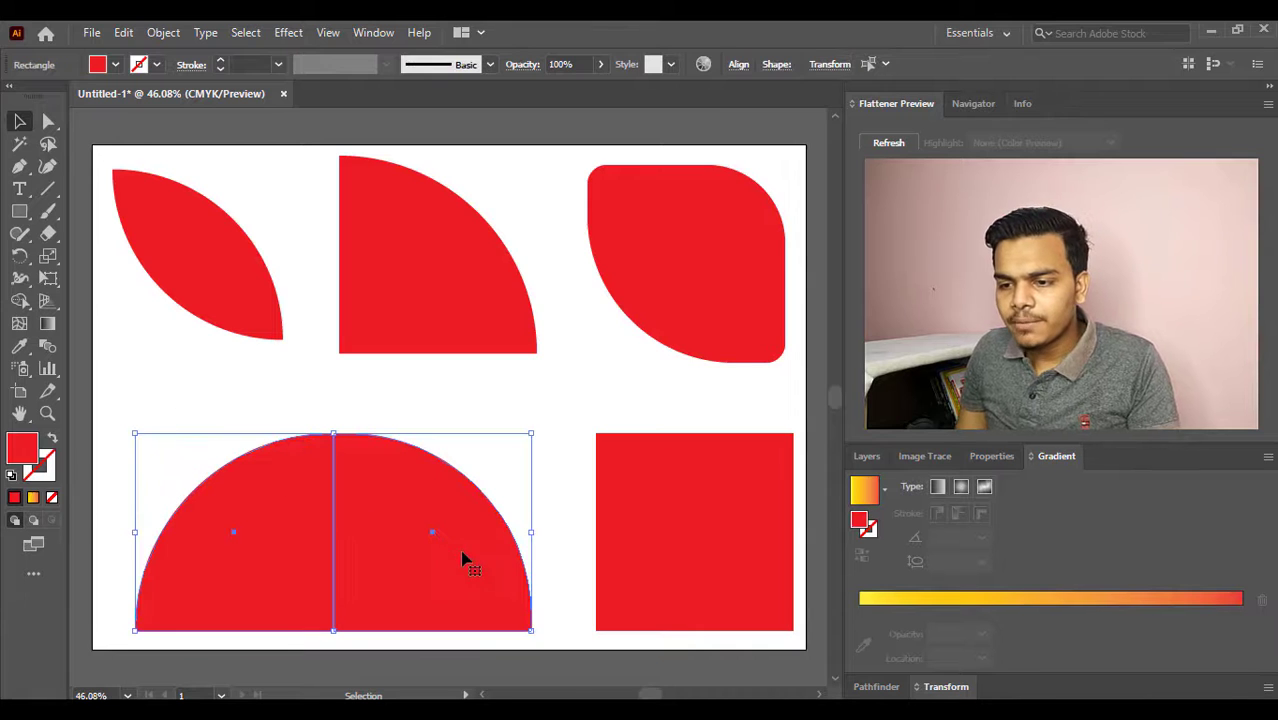
left_click_drag(531, 631, 302, 541)
left_click_drag(323, 477, 172, 455)
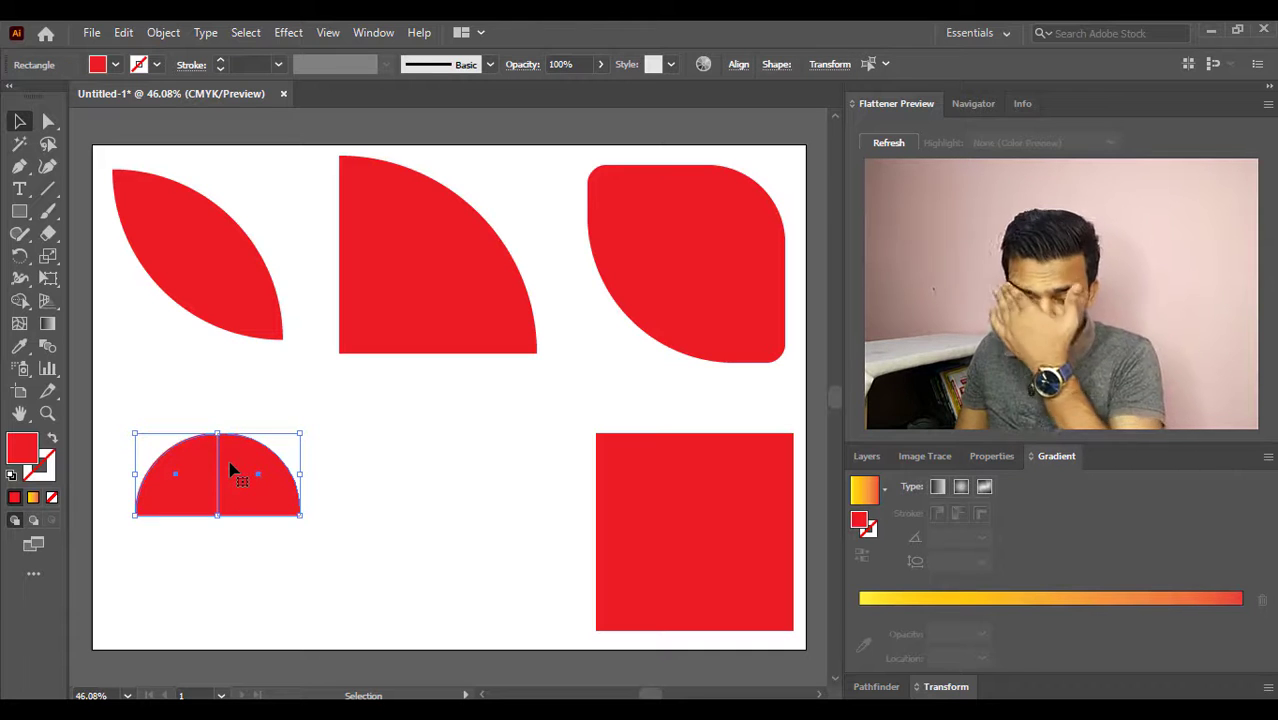
- Create a reflected, upside-down copy of the small semicircle and move it directly below the original to complete a circle
right_click(231, 471)
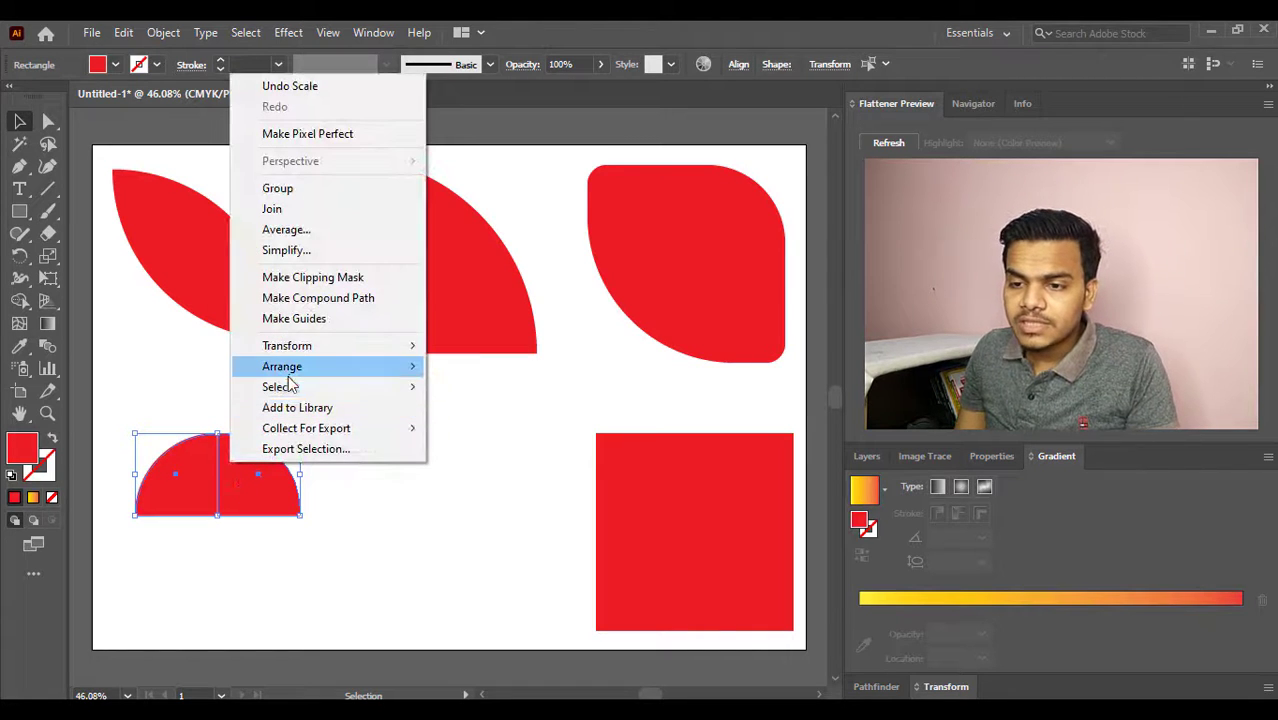
mouse_move(305, 350)
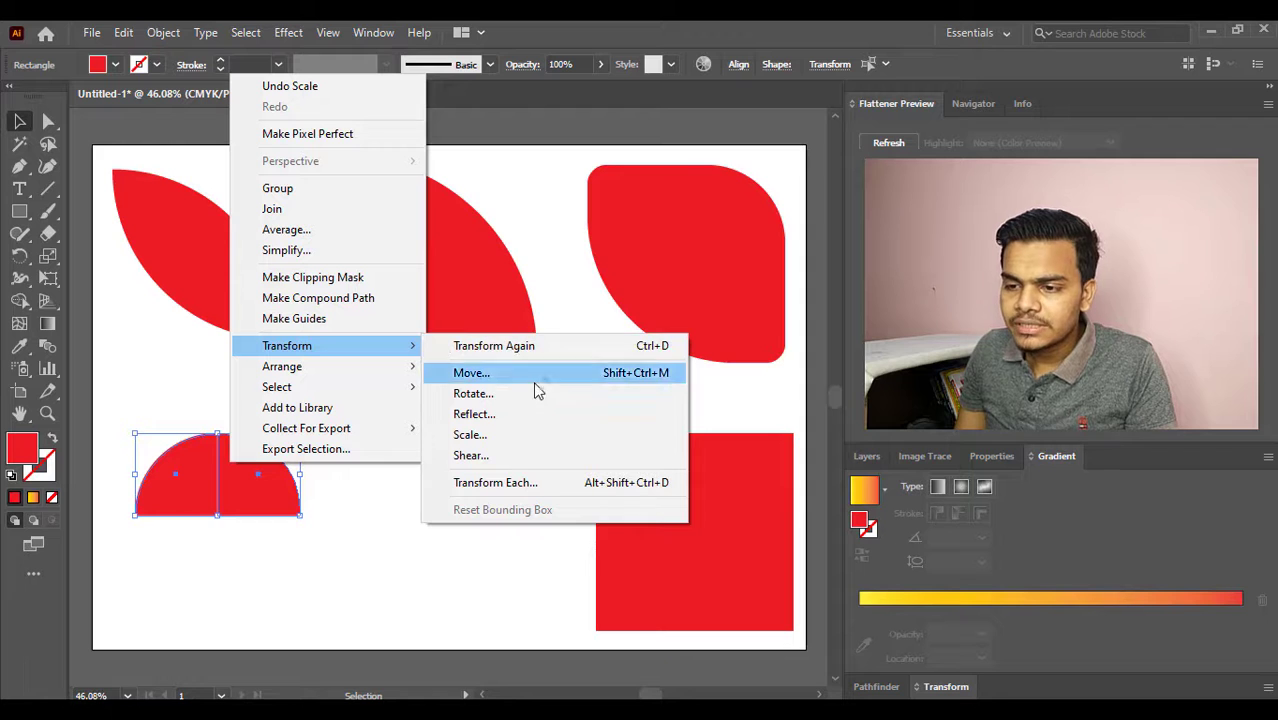
left_click(533, 414)
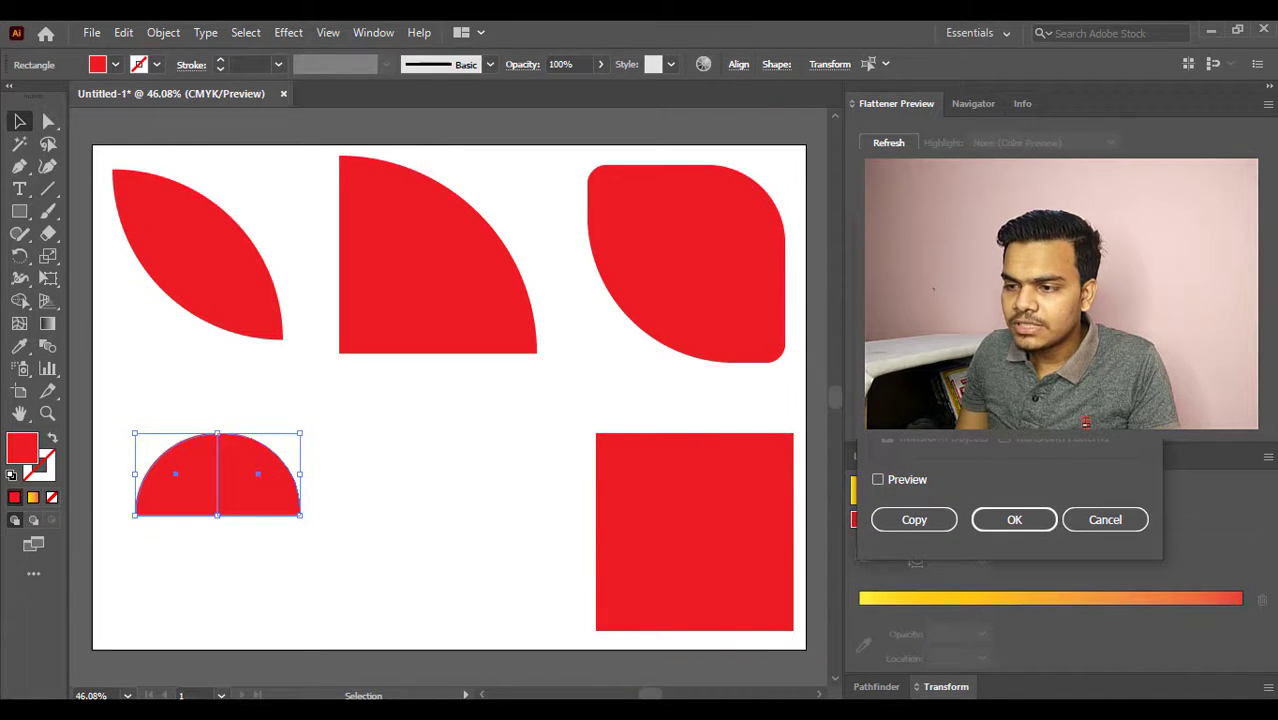
left_click(877, 481)
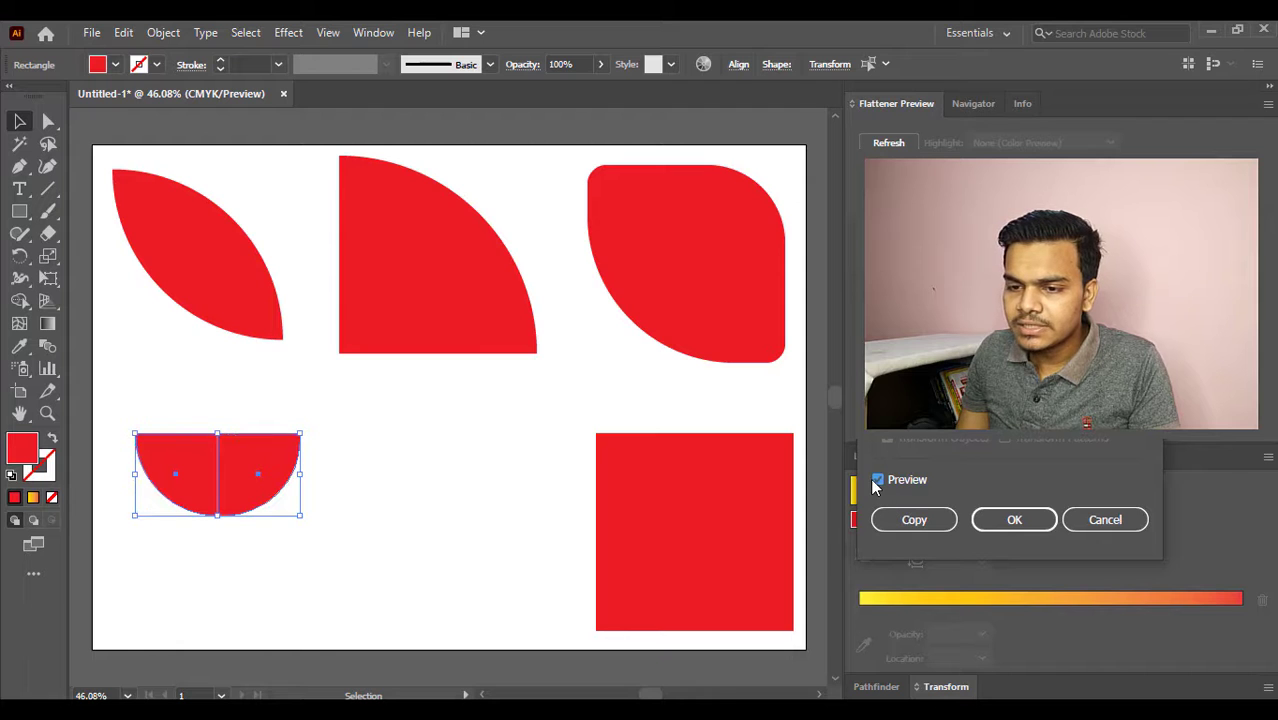
left_click(914, 519)
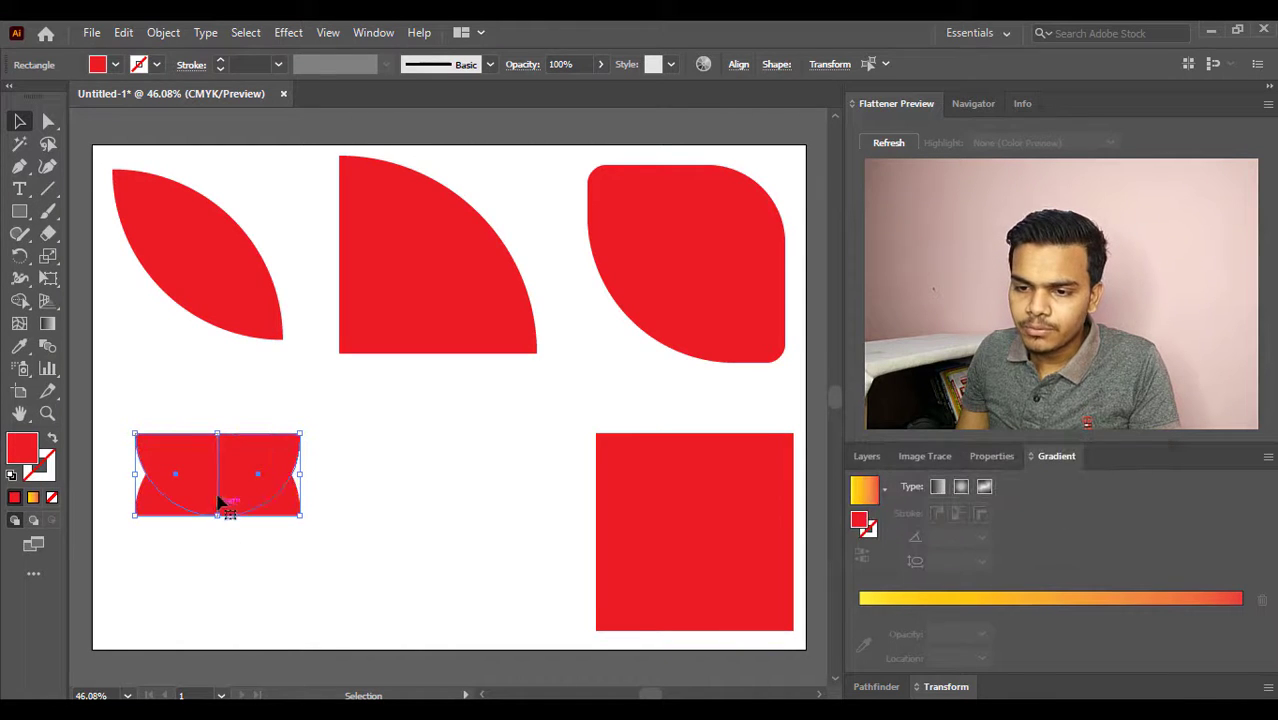
left_click_drag(252, 470, 245, 535)
left_click(372, 550)
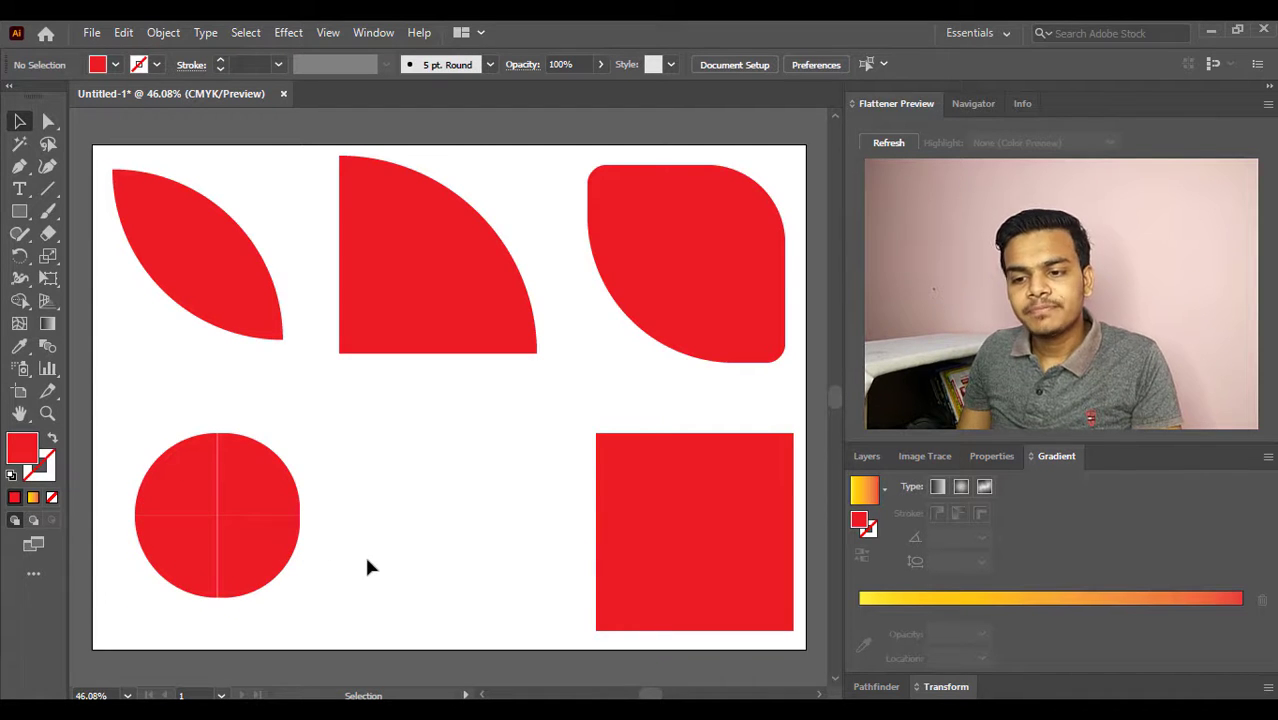
- Nudge the circle's lower-right quarter to the right and down to separate it slightly from the other quarters
left_click(259, 555)
key("Right")
key("Right")
key("Right")
key("Right")
key("Right")
key("Right")
key("Right")
key("Right")
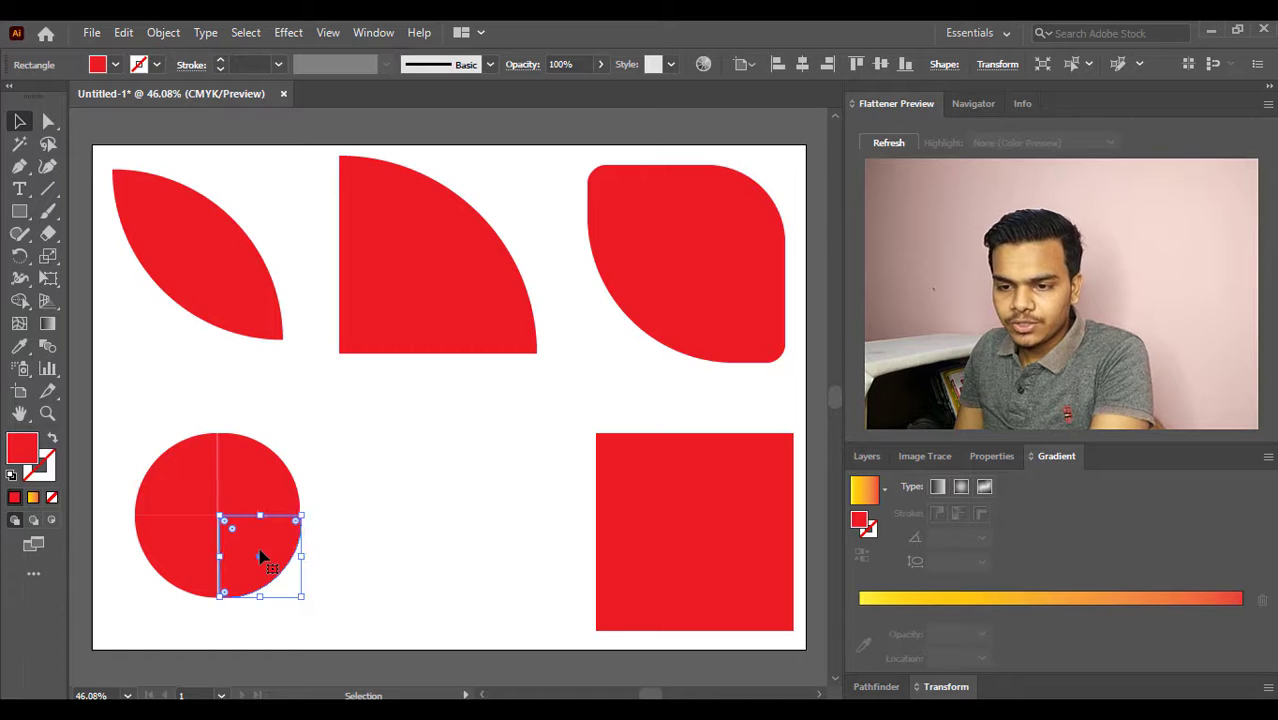
key("Down")
key("Down")
key("Down")
key("Down")
key("Down")
key("Down")
key("Down")
key("Down")
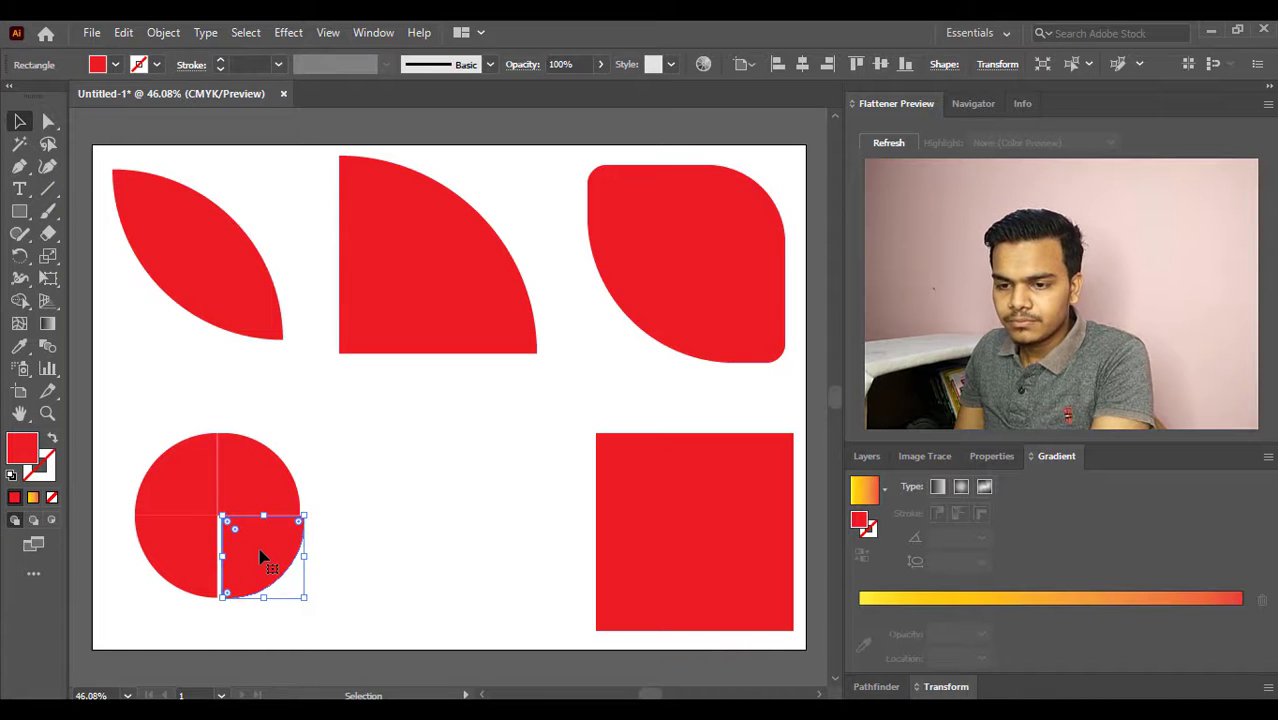
left_click(333, 535)
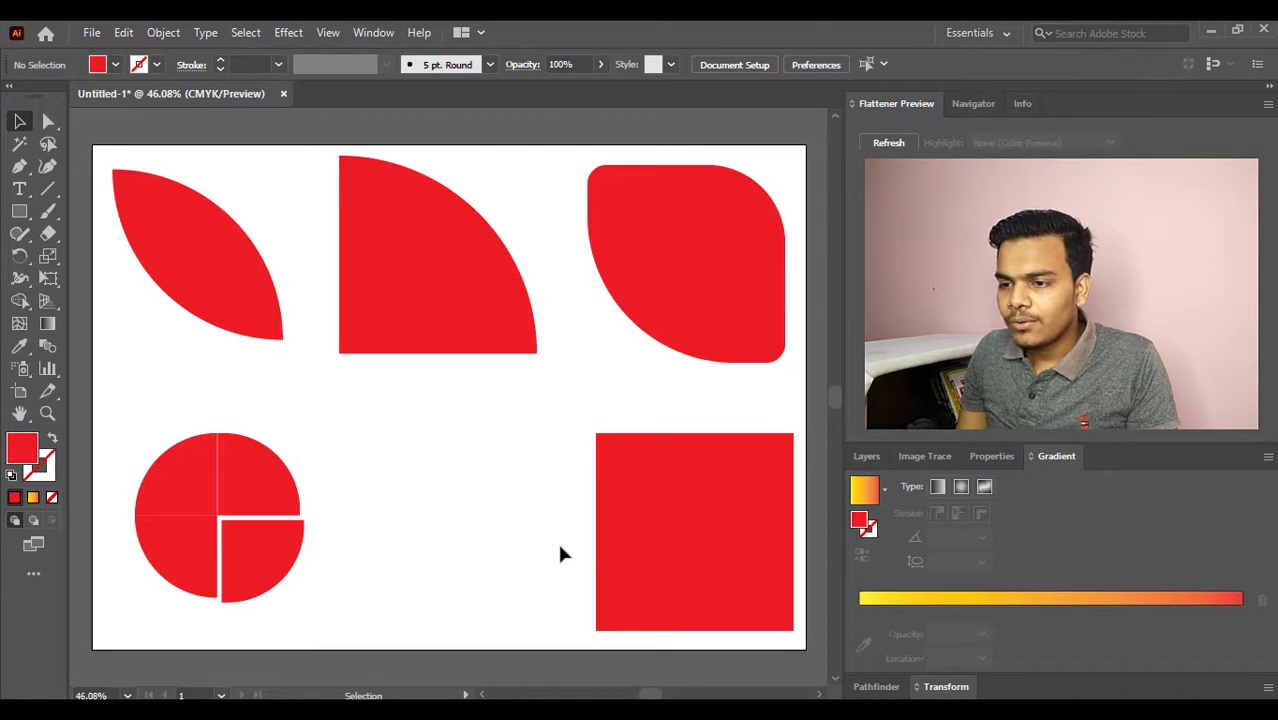
- Move the remaining square to the artboard's lower-middle area and fully round its two upper corners into an arch
left_click(679, 549)
left_click_drag(679, 549, 463, 541)
left_click(621, 455)
left_click(563, 450)
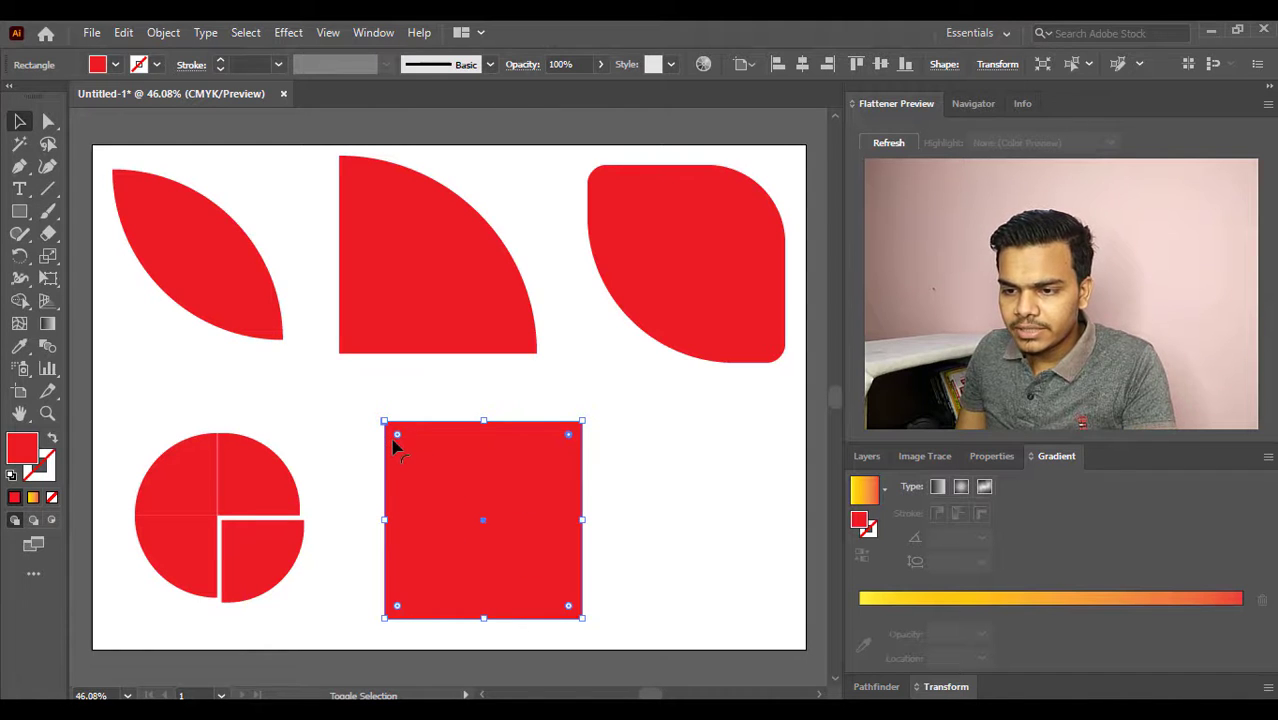
left_click_drag(398, 441, 410, 628)
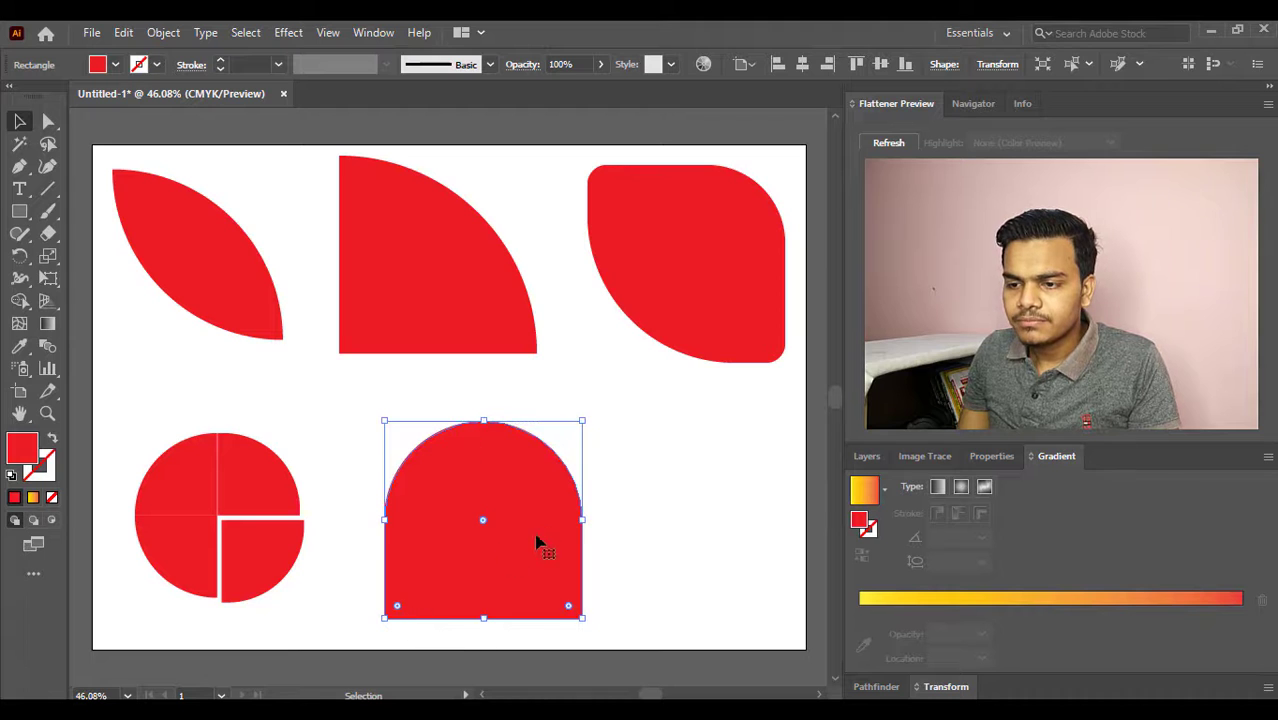
left_click(605, 474)
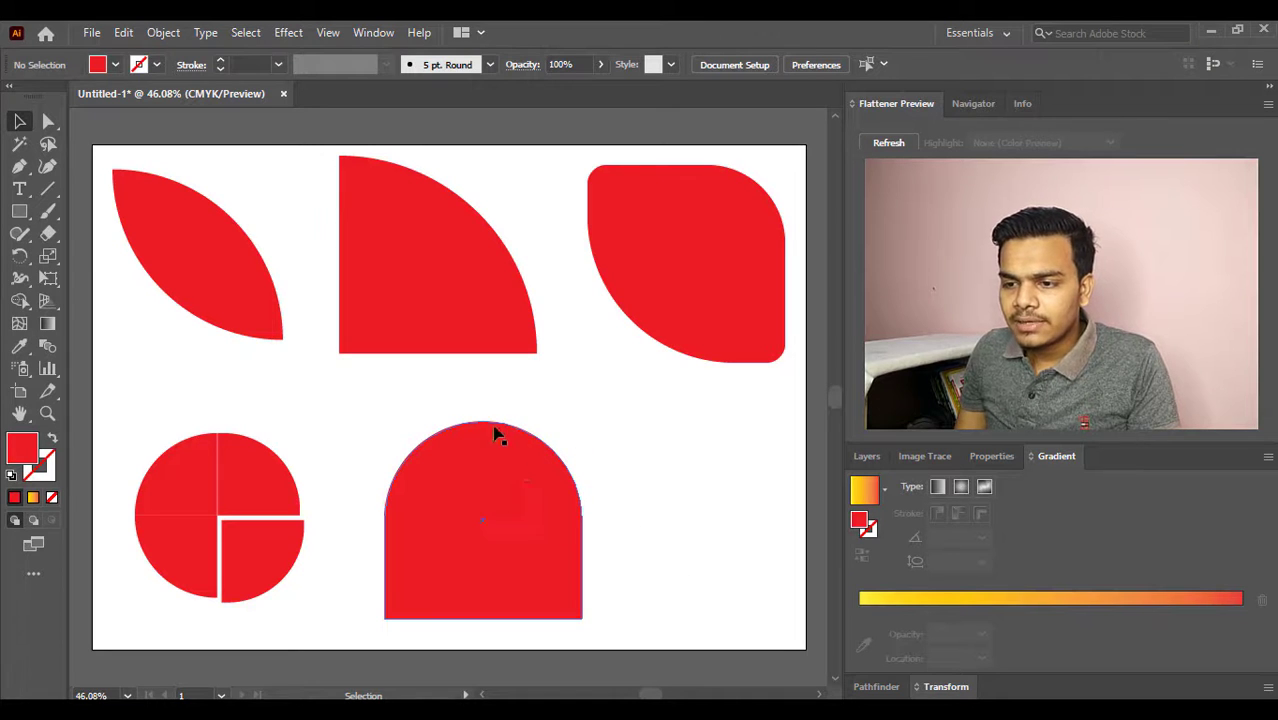
- Partially round the two lower corners of the arch shape together and deselect it
left_click(497, 492)
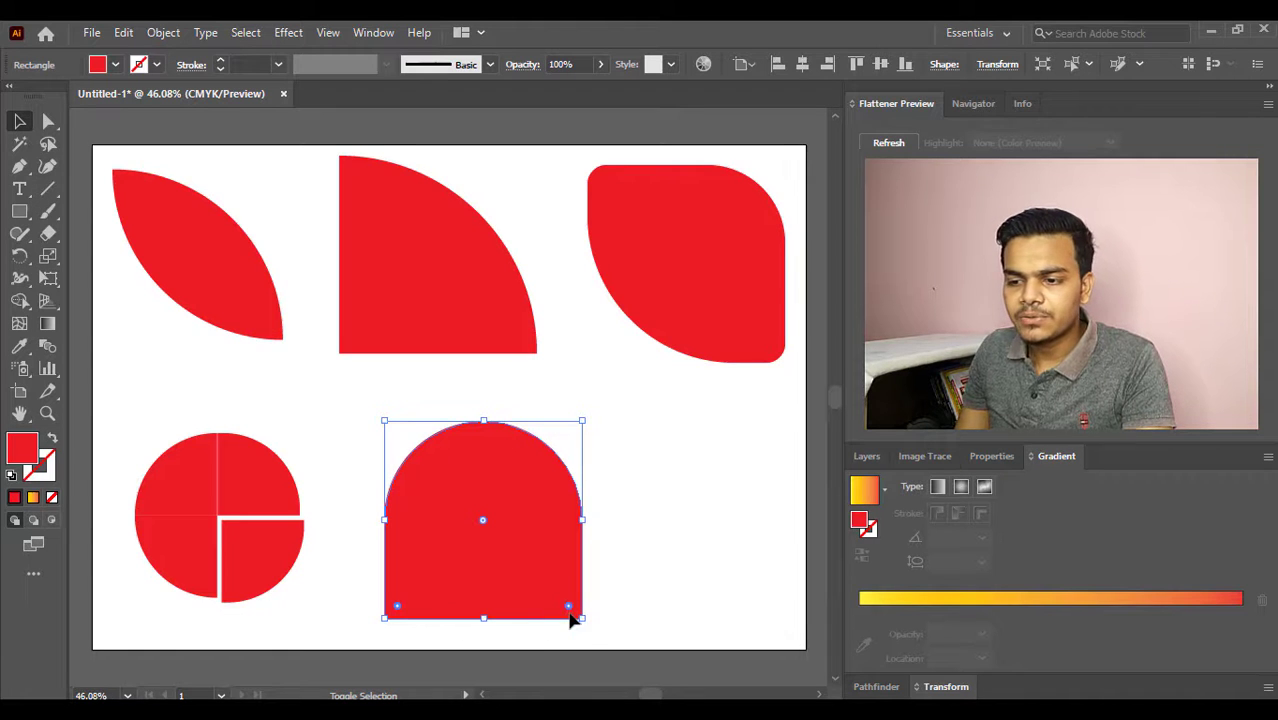
left_click_drag(567, 607, 578, 562)
left_click(655, 494)
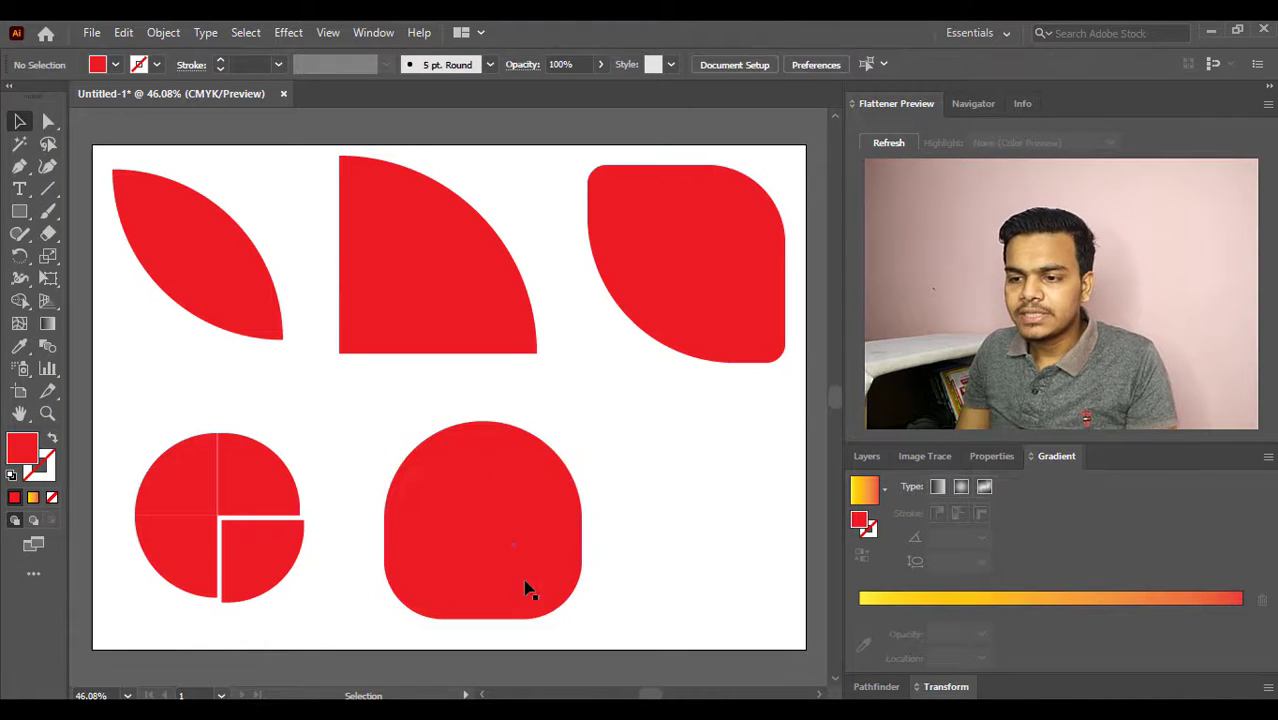
- Clear all shapes from the artboard and draw a red, roughly square rounded rectangle in its upper-left area
left_click_drag(154, 620, 699, 225)
key("Delete")
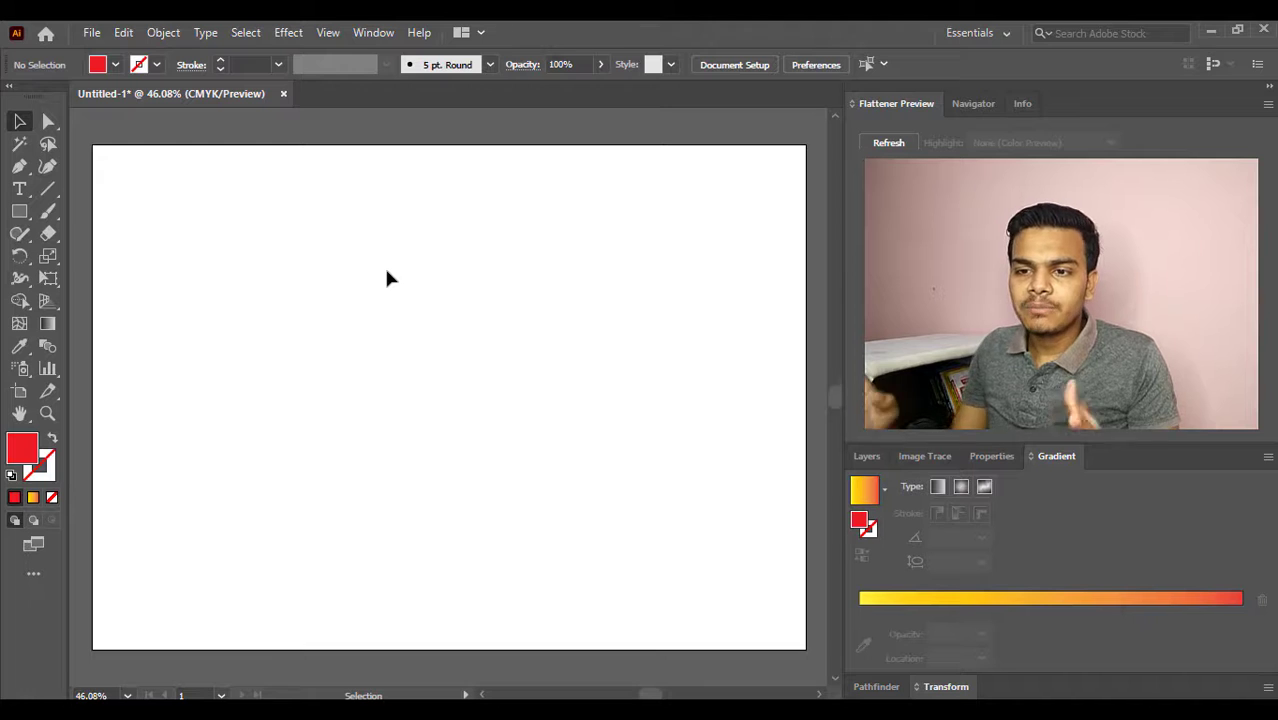
left_click(19, 211)
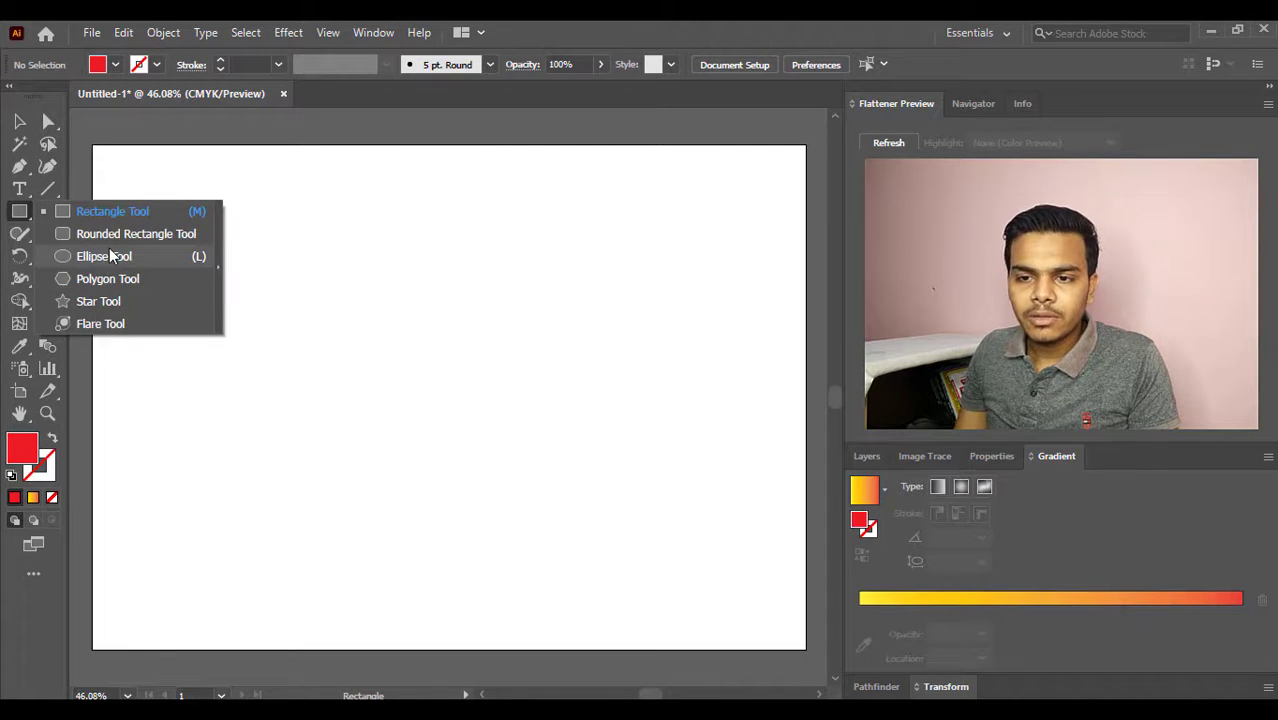
left_click(136, 233)
left_click_drag(228, 230, 437, 431)
left_click(20, 124)
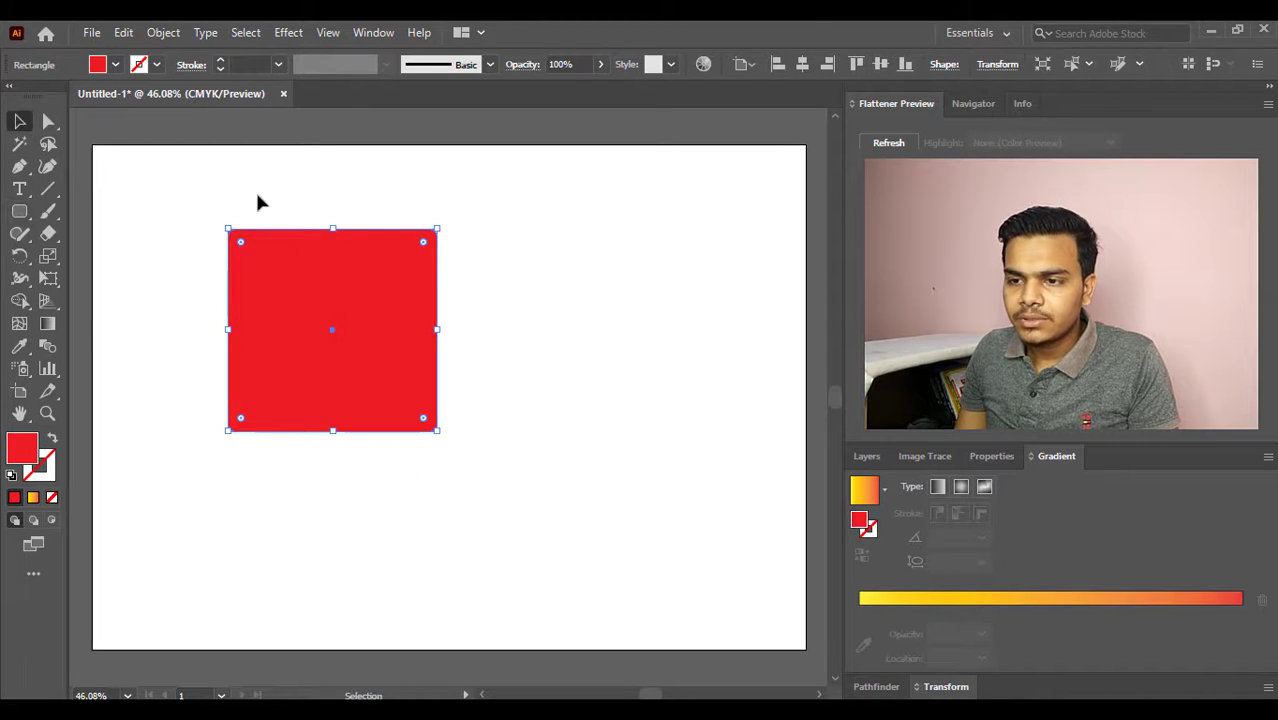
- Fully round the shape's two left corners and create a copy of it mirrored left to right
mouse_move(424, 246)
left_mouse_down()
mouse_move(385, 308)
mouse_move(436, 247)
left_mouse_up()
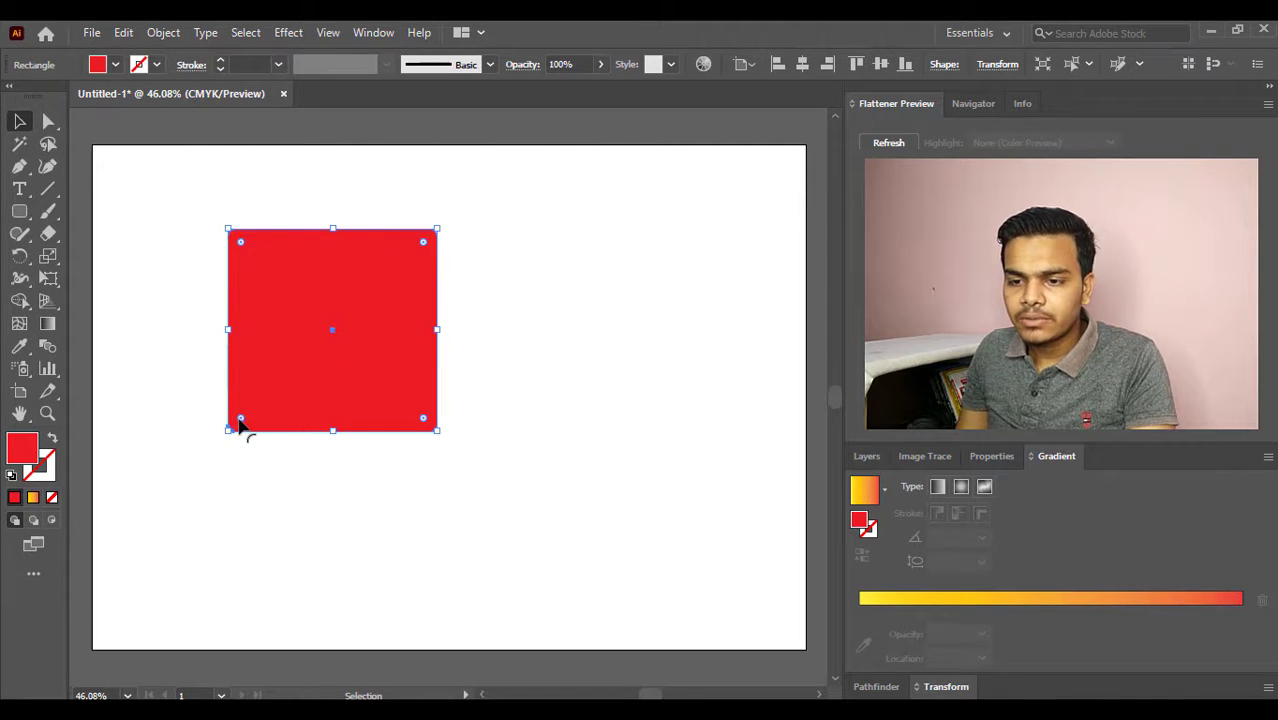
left_click_drag(241, 245, 443, 333)
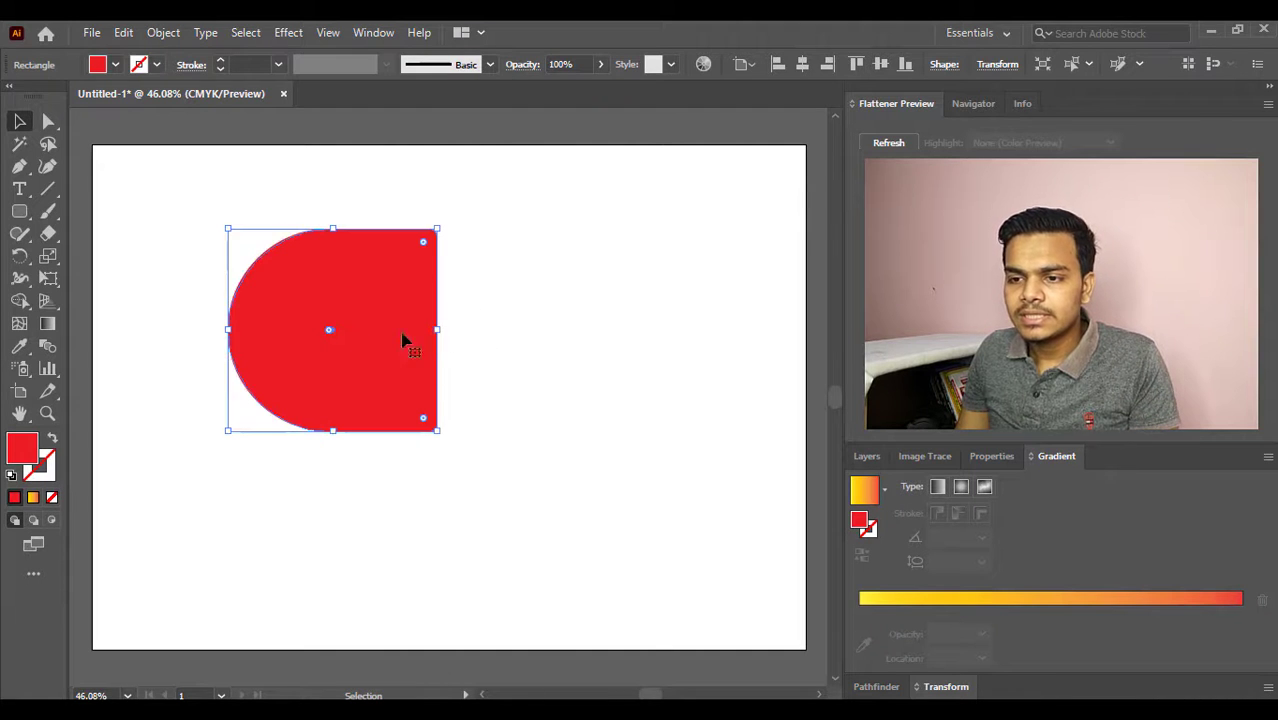
right_click(329, 287)
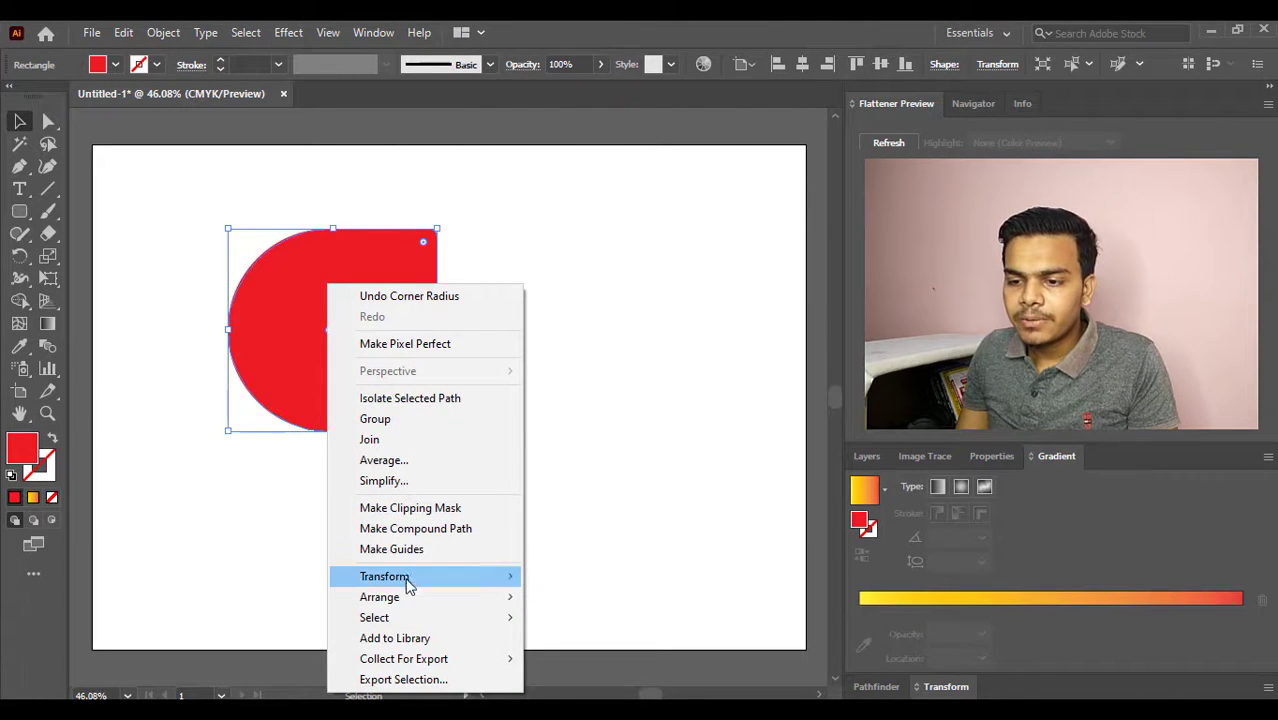
mouse_move(408, 578)
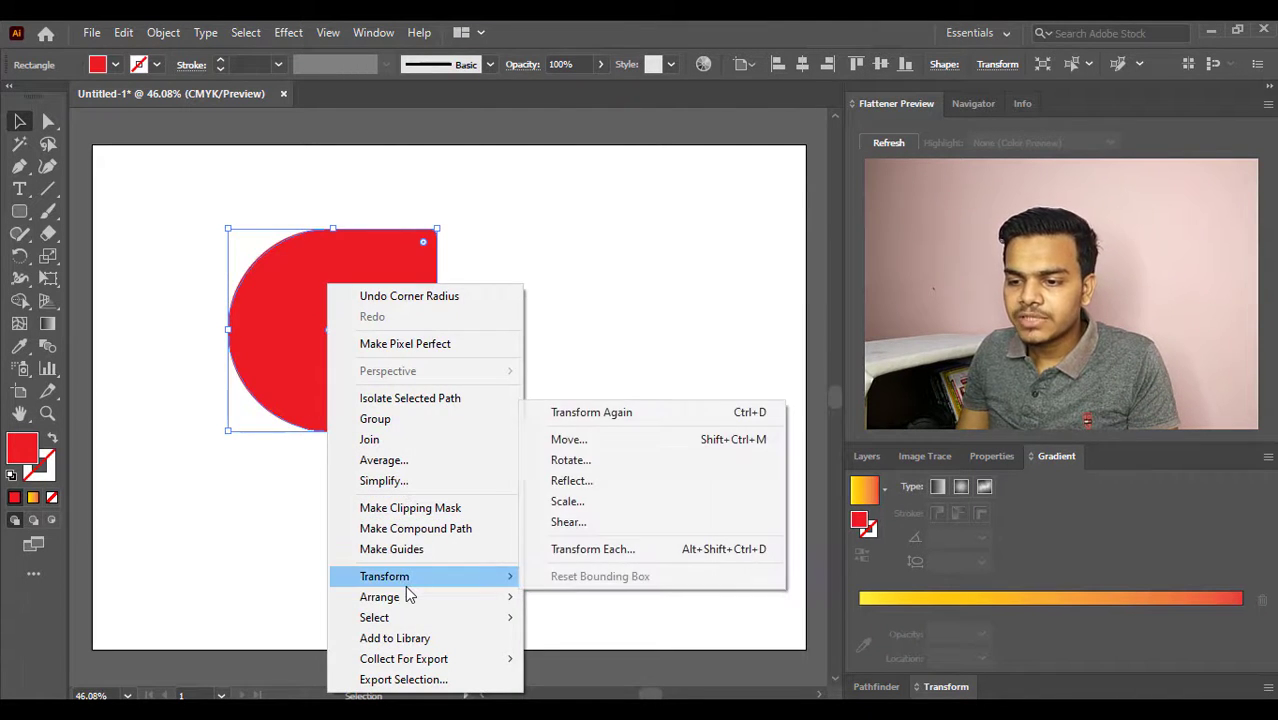
left_click(607, 482)
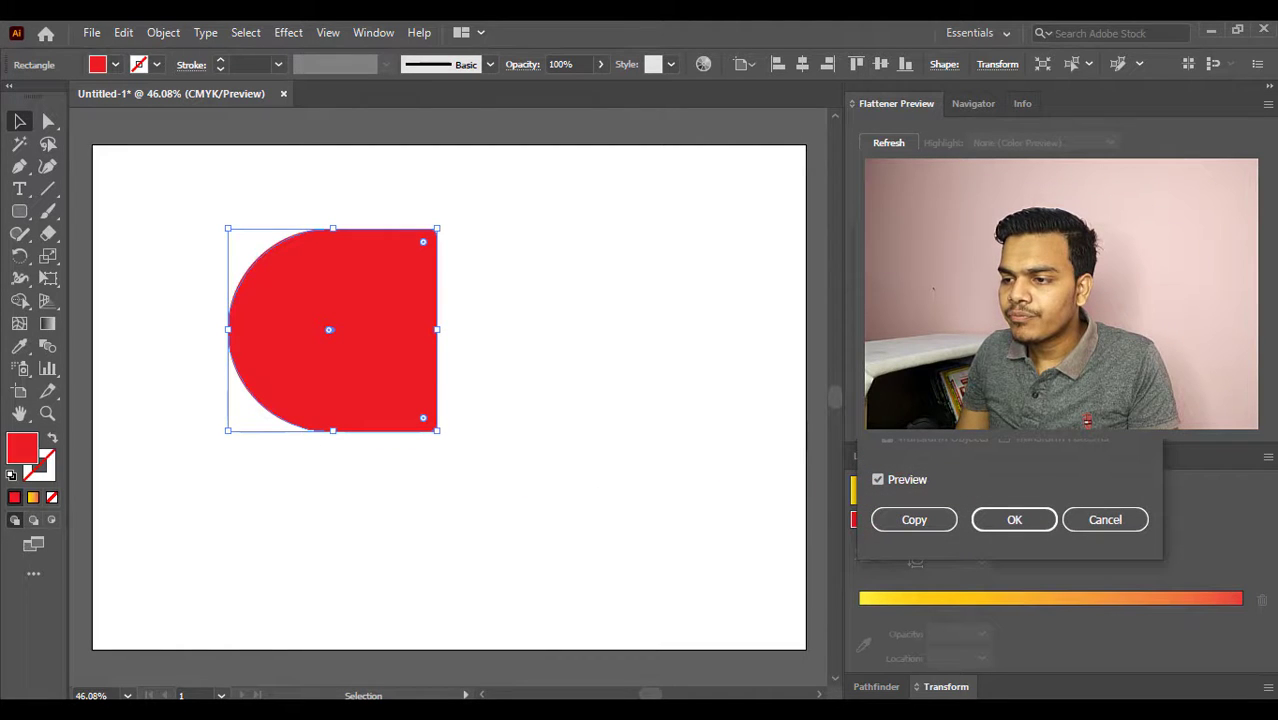
left_click(897, 330)
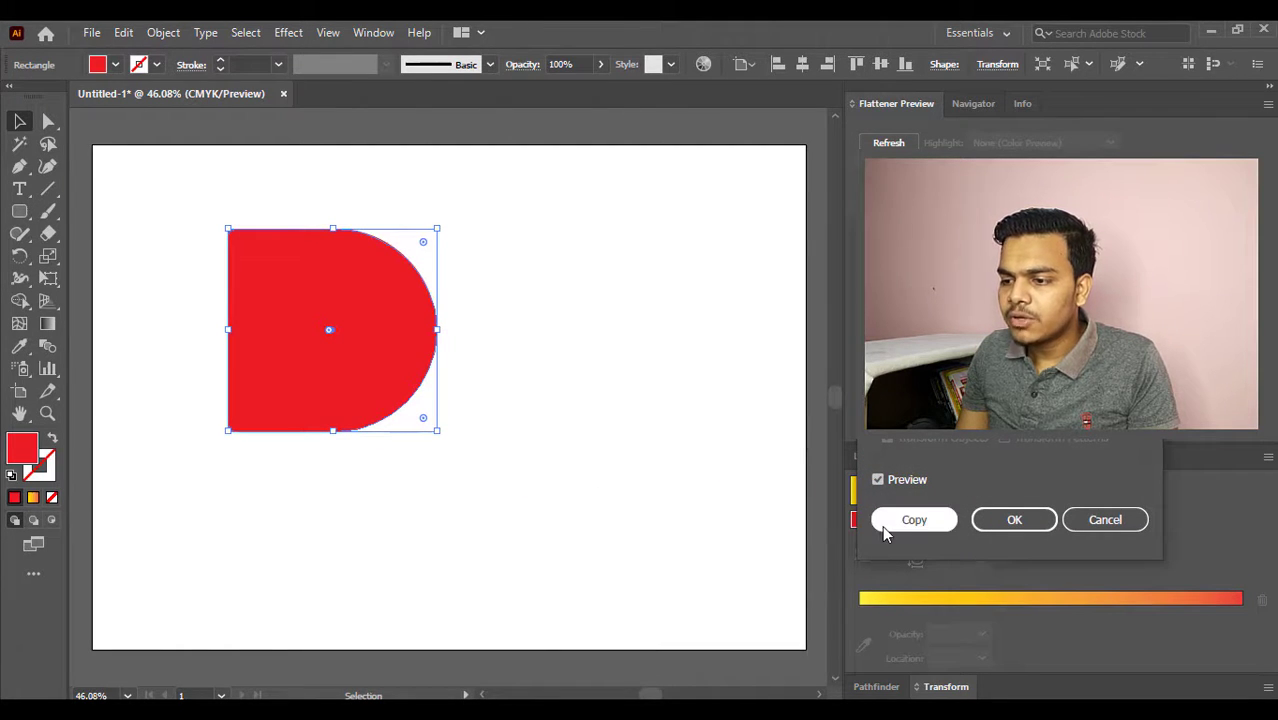
left_click(913, 519)
- Move the mirrored copy directly to the right of the original, nudge it to leave a narrow gap, and deselect it
left_click_drag(337, 330, 390, 335)
key("ctrl+z")
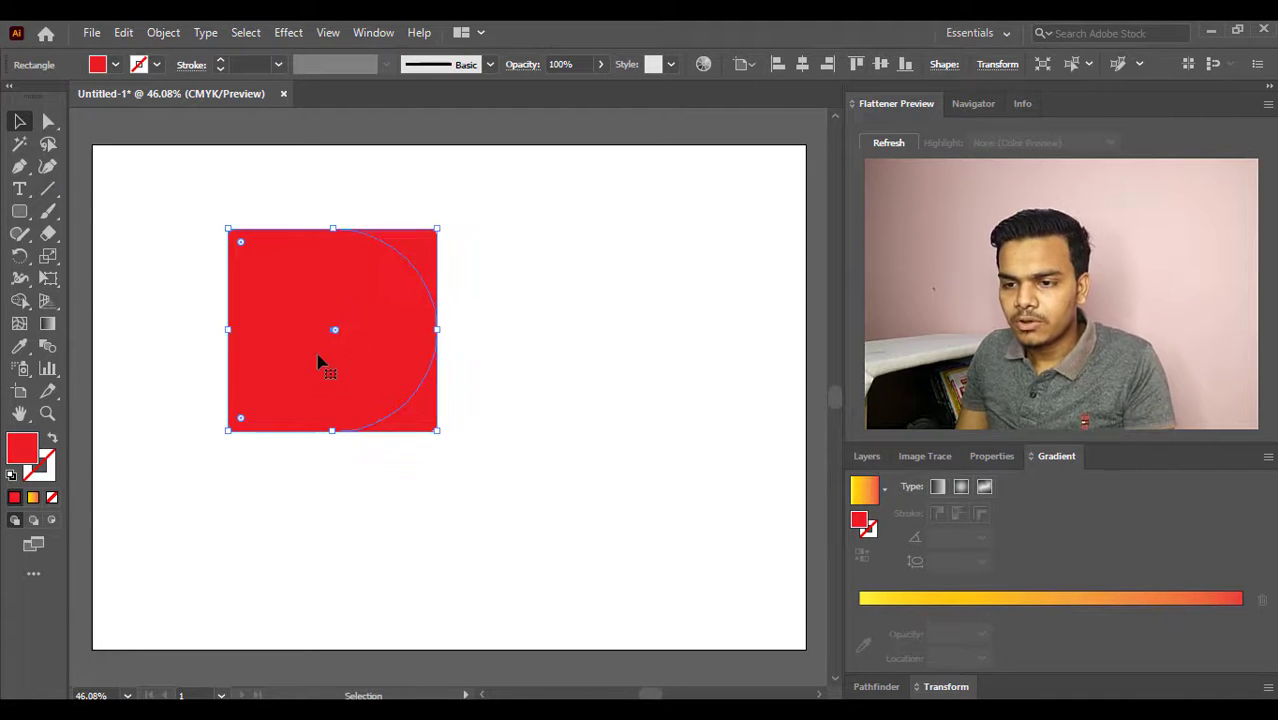
left_click_drag(322, 362, 531, 364)
left_click(564, 537)
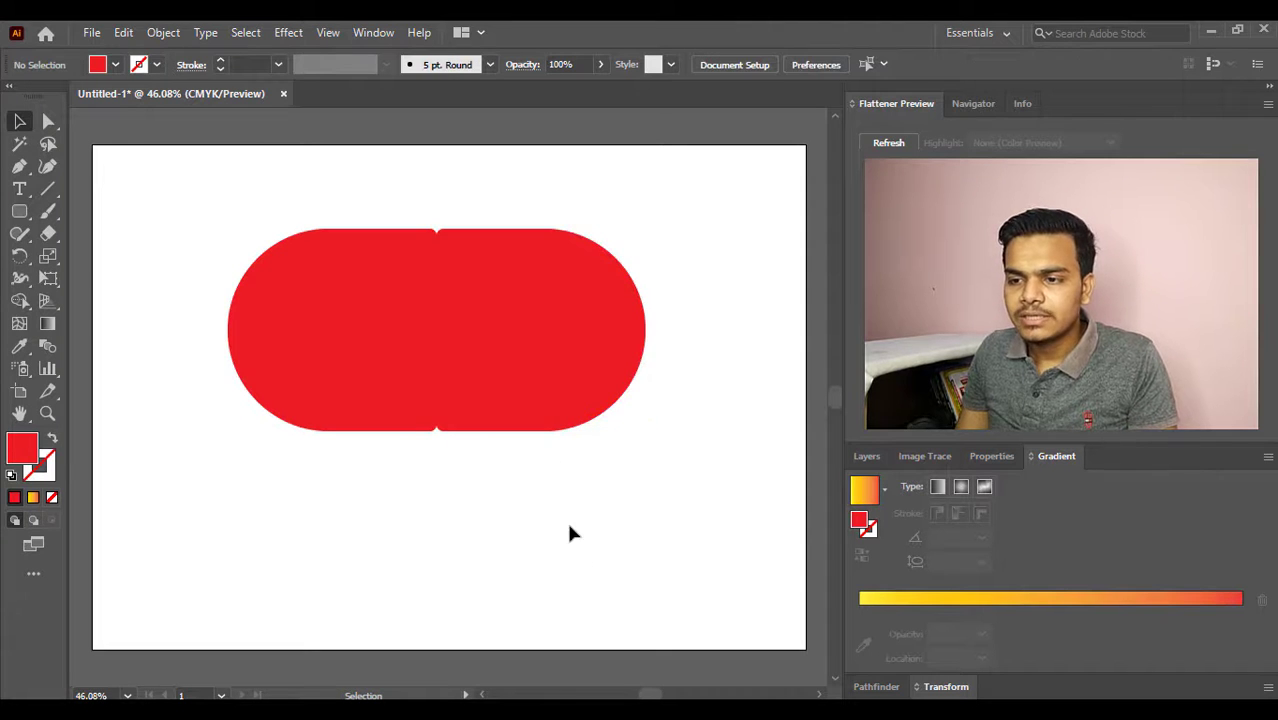
left_click(530, 376)
key("Right")
key("Right")
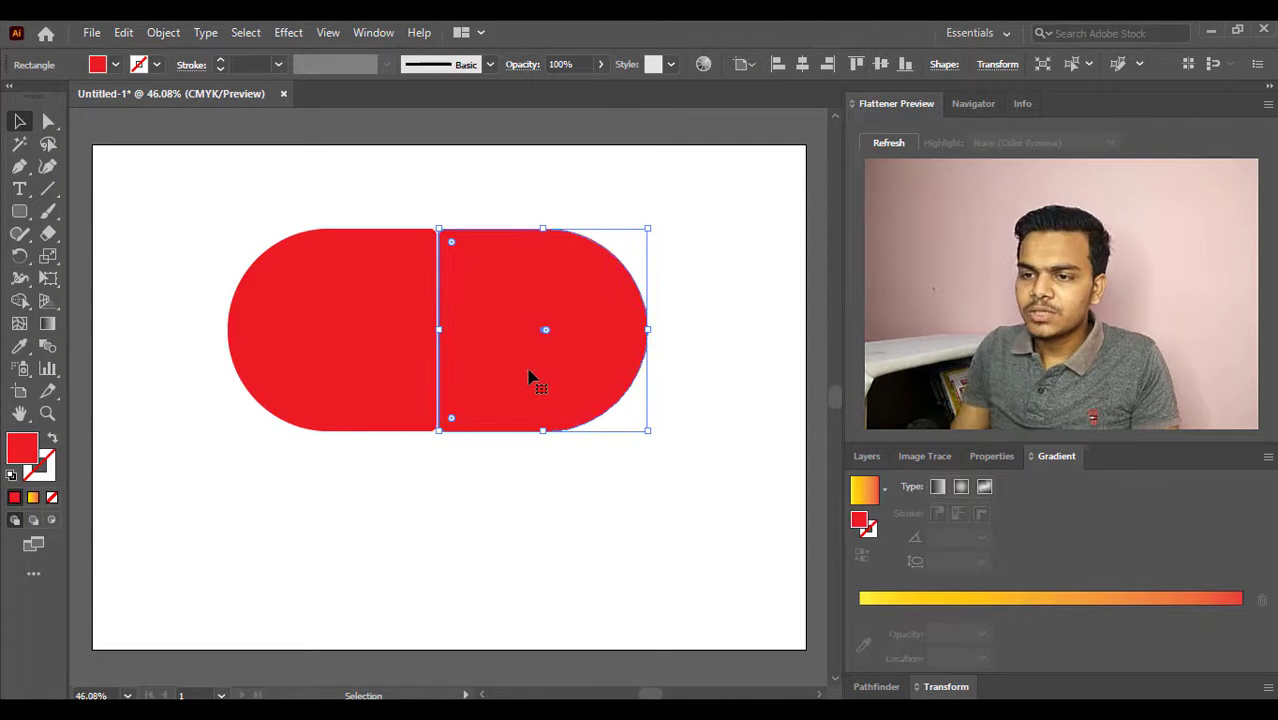
left_click(566, 516)
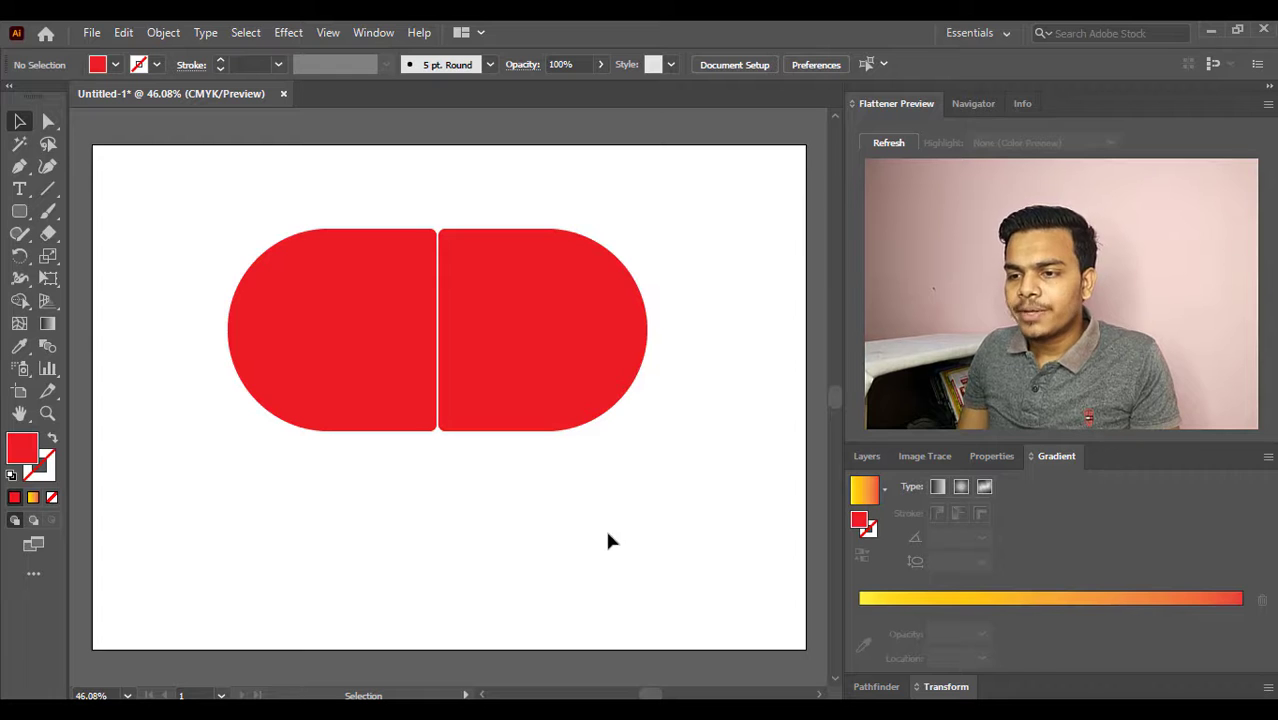
- Delete both capsule halves and draw a large plain red rectangle left of the artboard's centre
left_click_drag(607, 534, 336, 275)
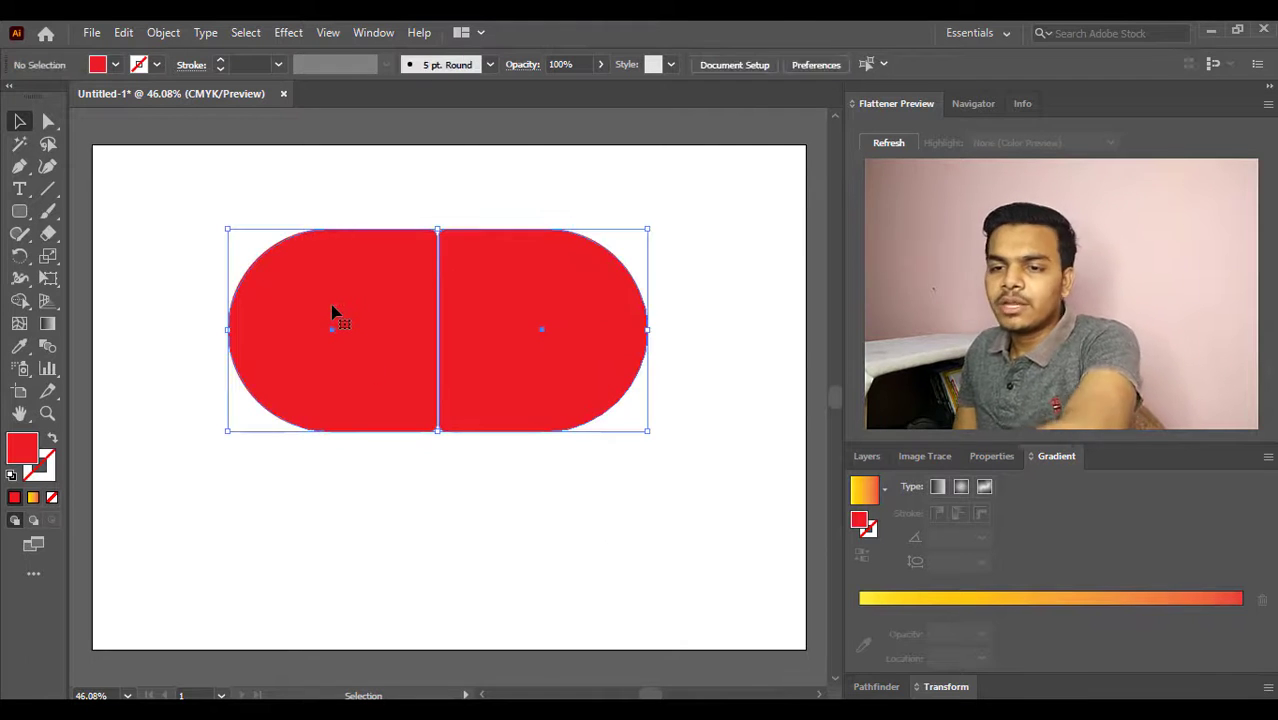
key("Delete")
left_click(18, 210)
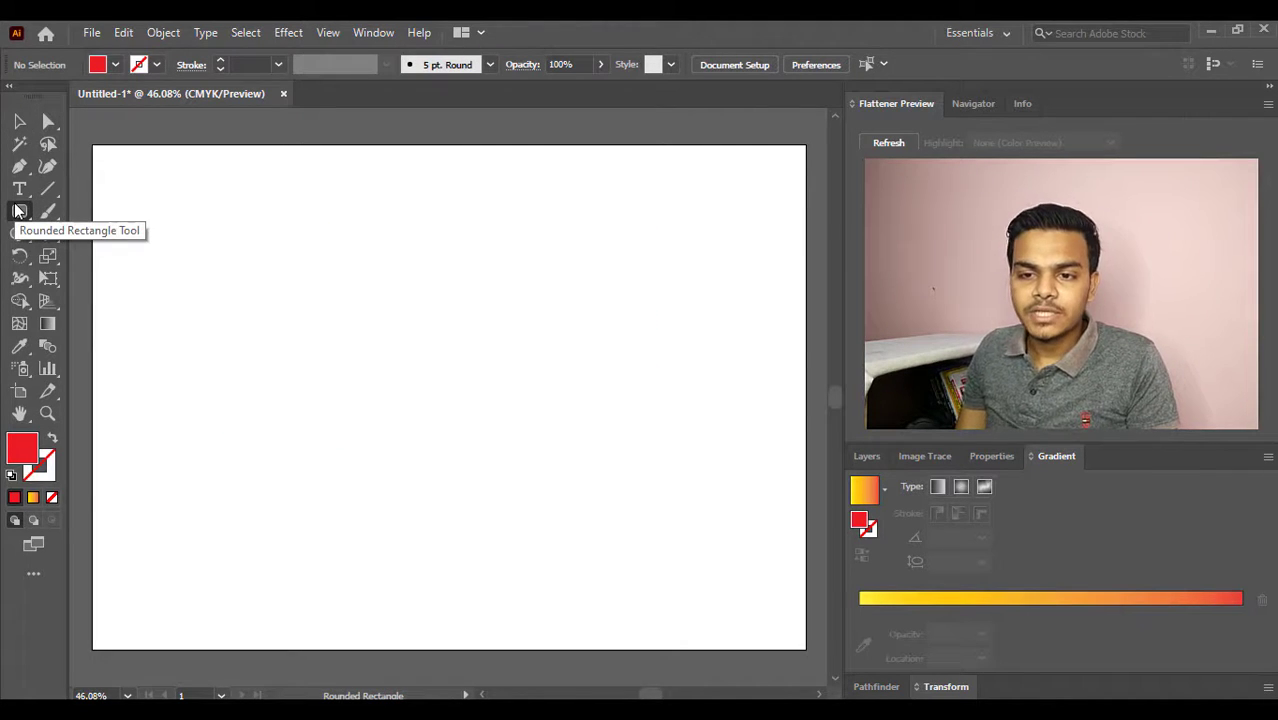
left_click_drag(18, 210, 60, 210)
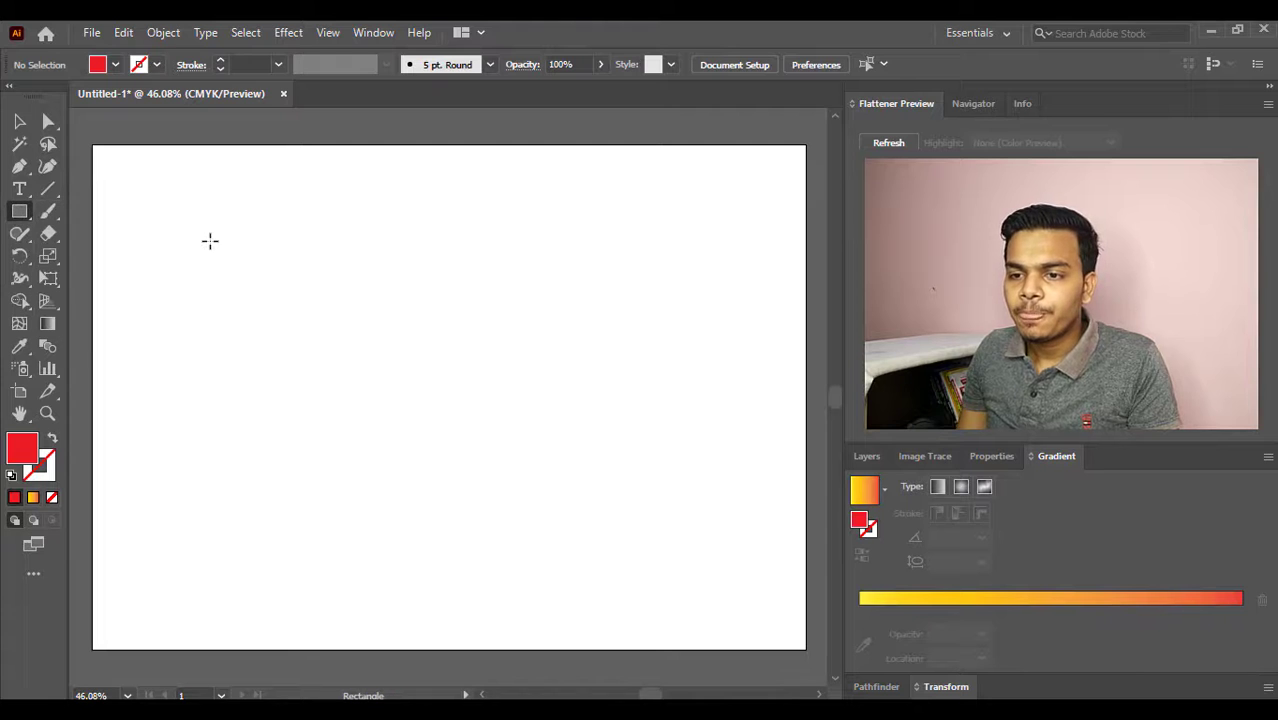
left_click_drag(210, 240, 516, 484)
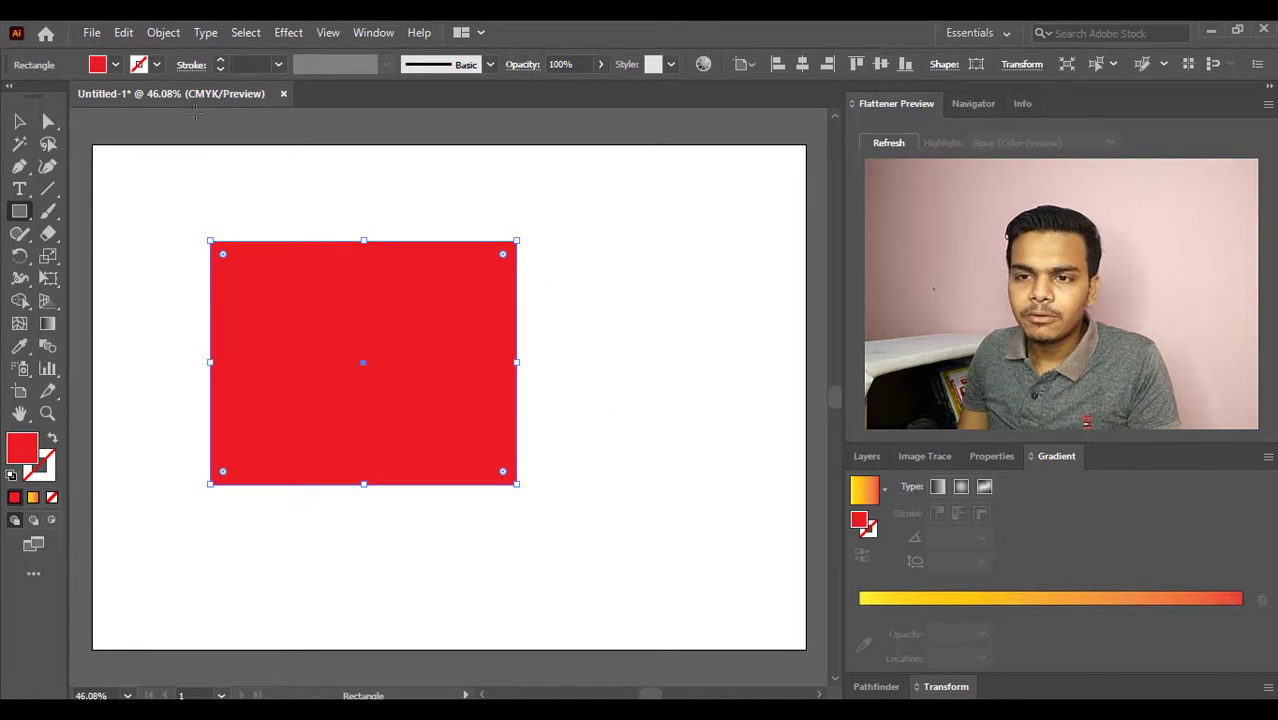
- Set the rectangle's fill to None, give it a black stroke, and deselect it
left_click(116, 65)
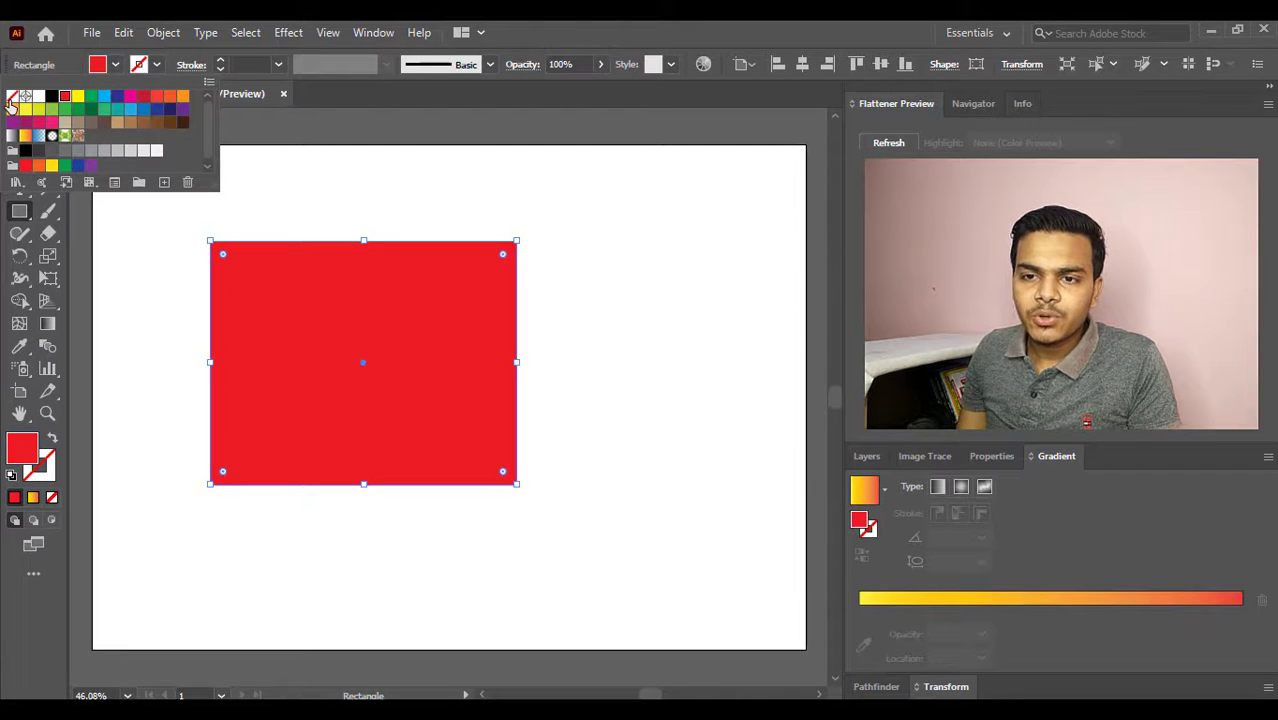
left_click(11, 99)
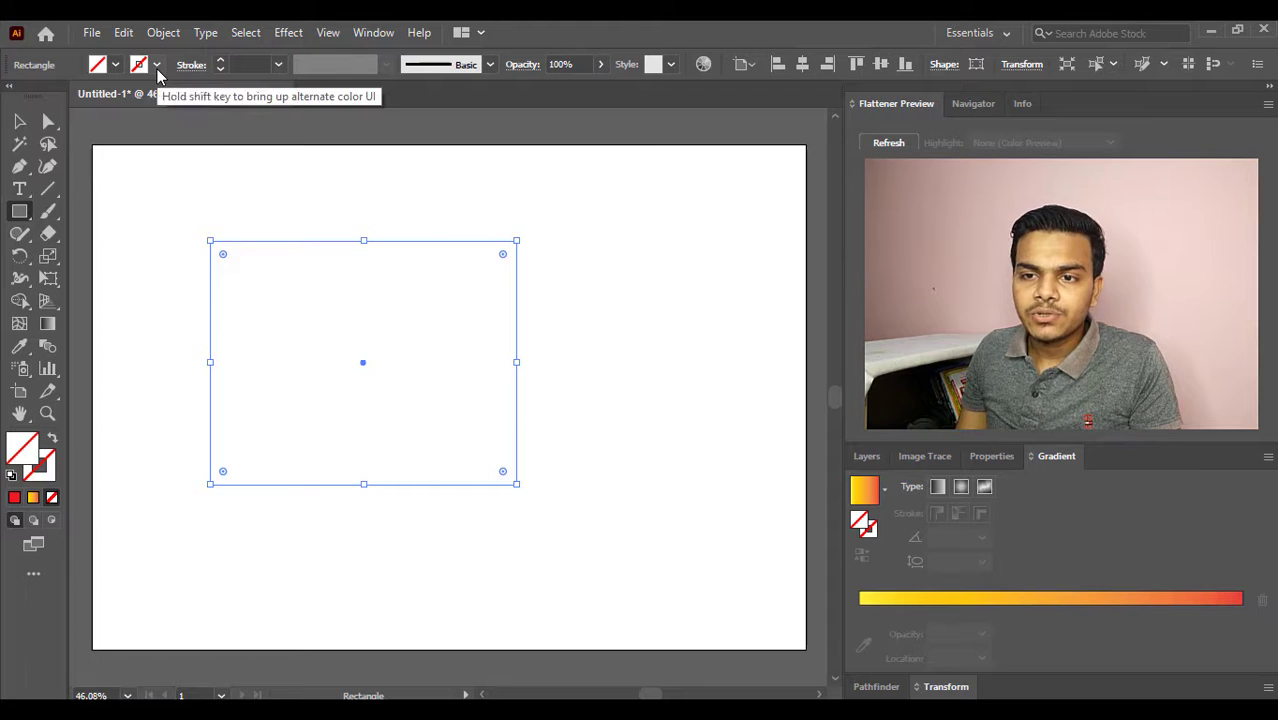
left_click(156, 66)
left_click(52, 97)
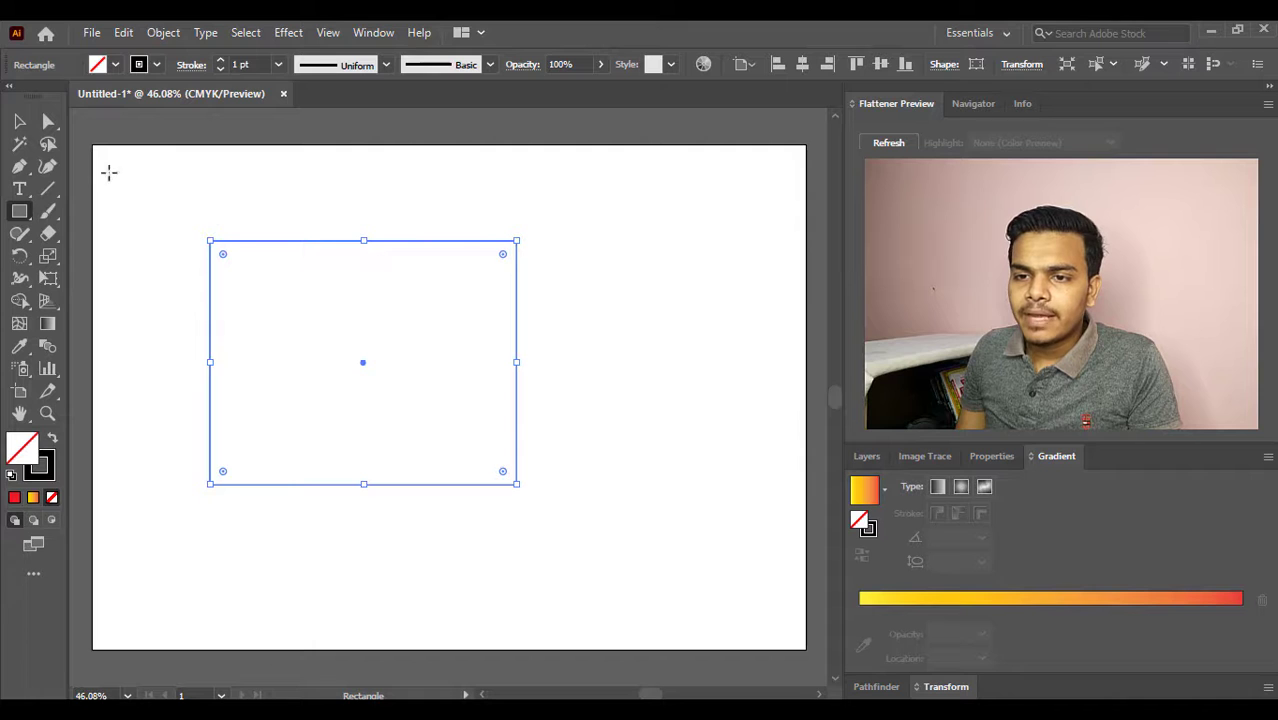
left_click(19, 121)
left_click(312, 208)
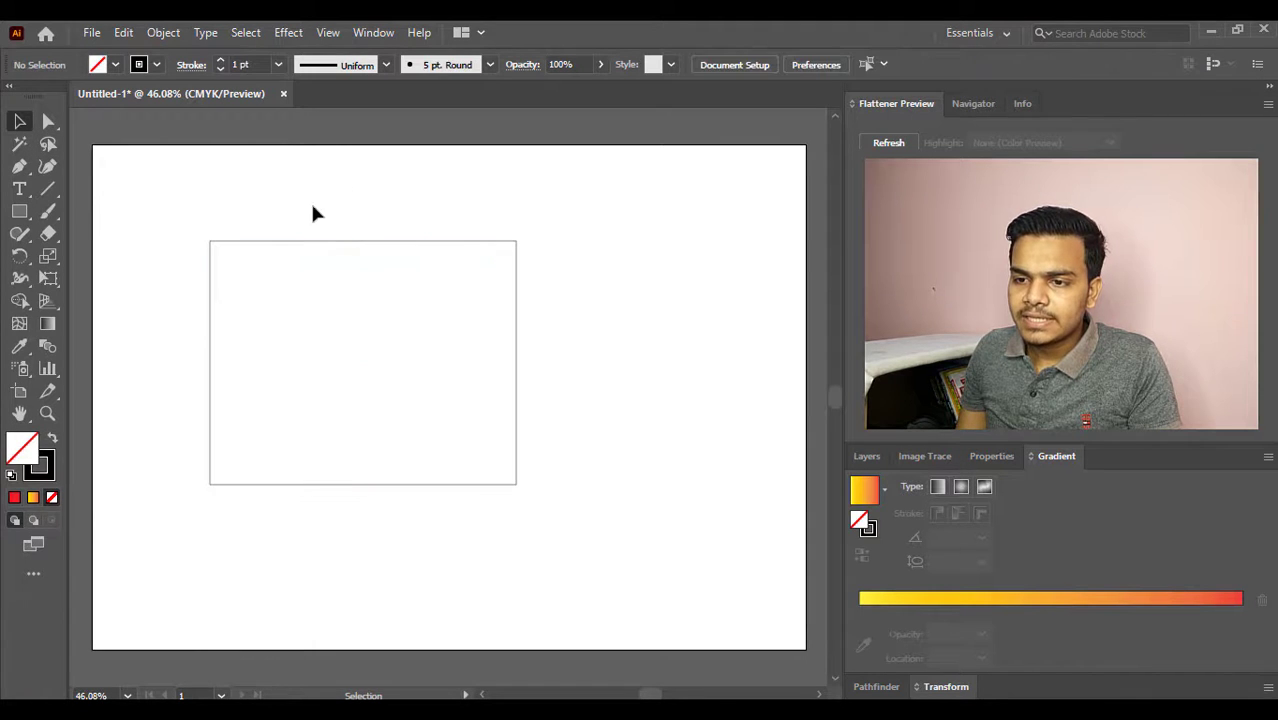
- Start a Distort & Transform Transform effect on the outlined rectangle and set the number of copies to 50
left_click_drag(310, 206, 390, 288)
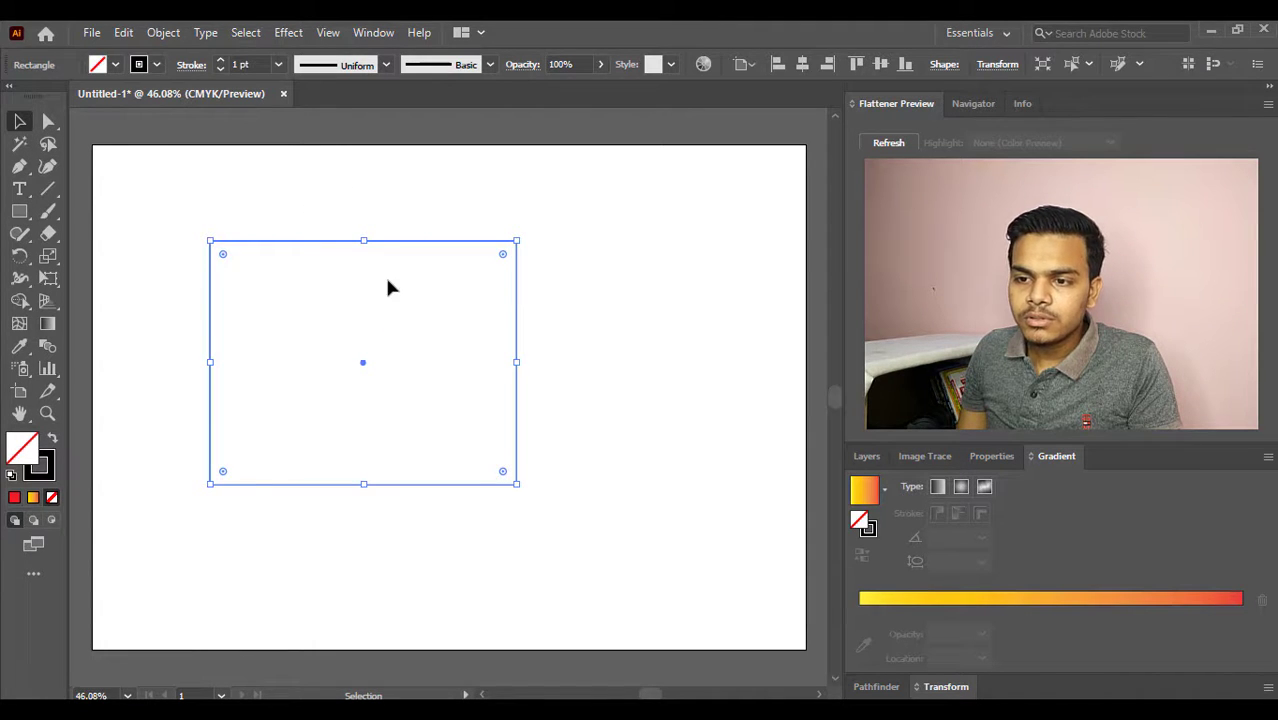
left_click(288, 34)
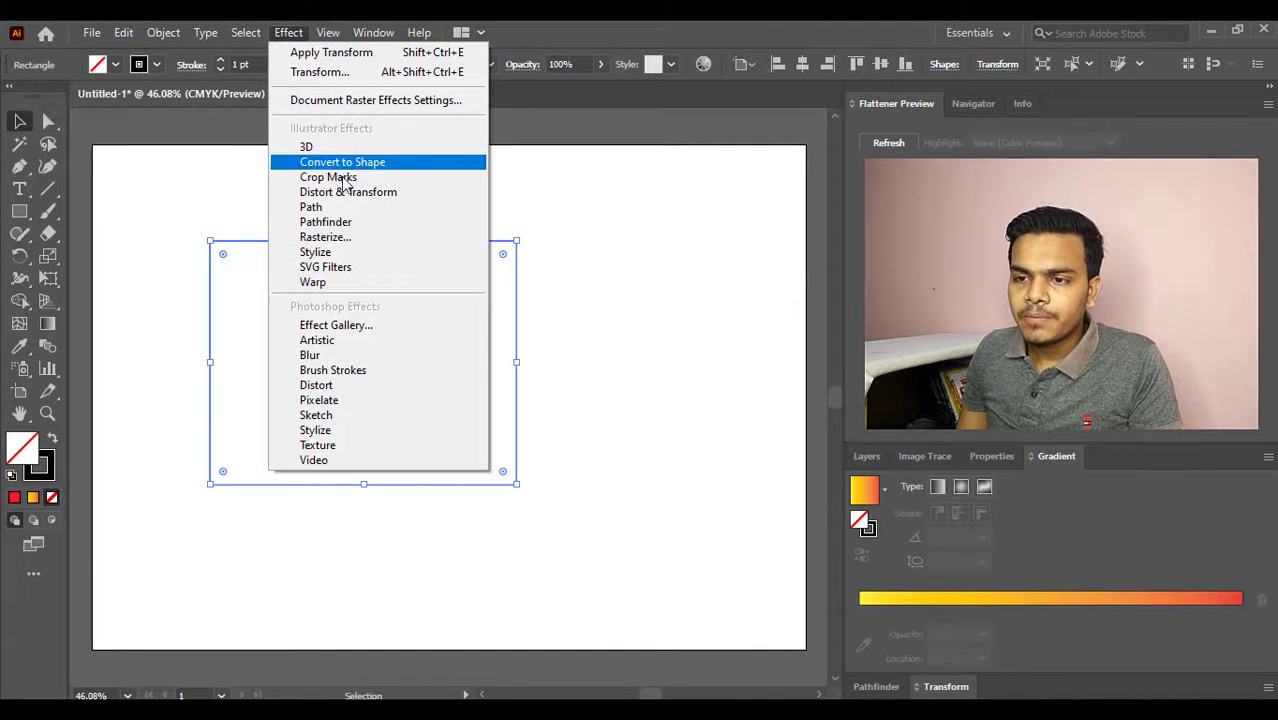
mouse_move(353, 199)
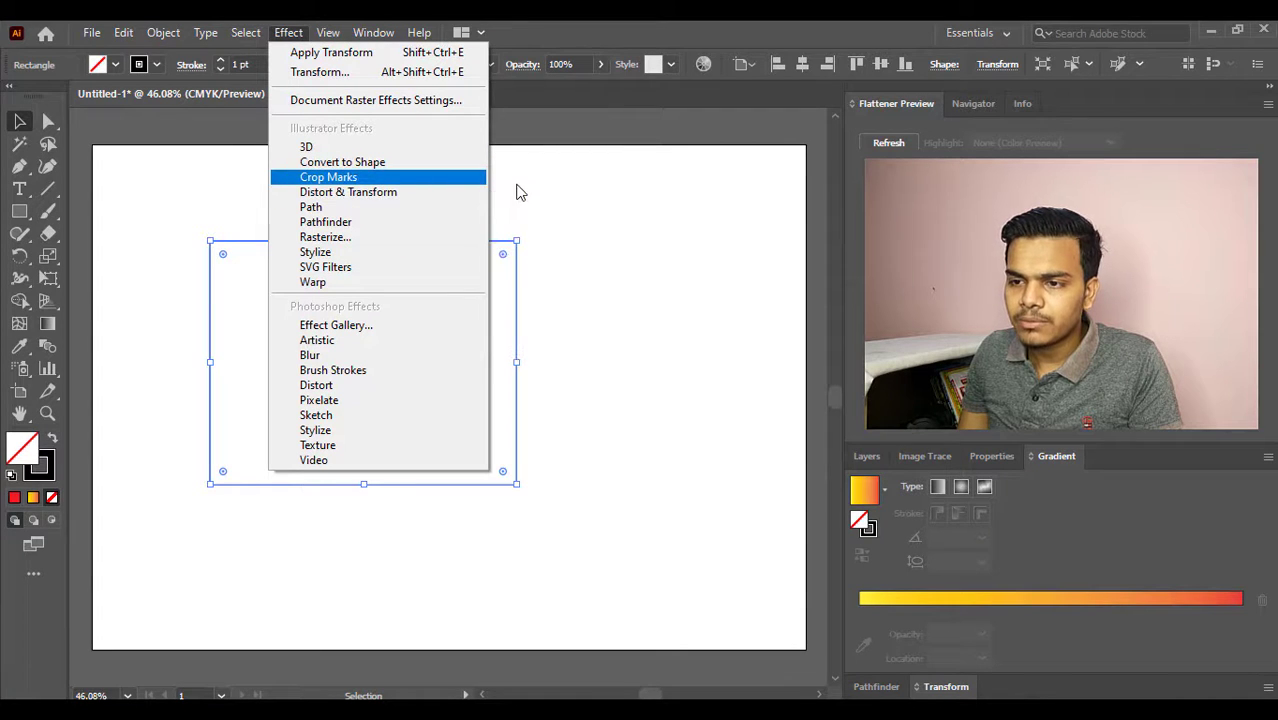
mouse_move(437, 199)
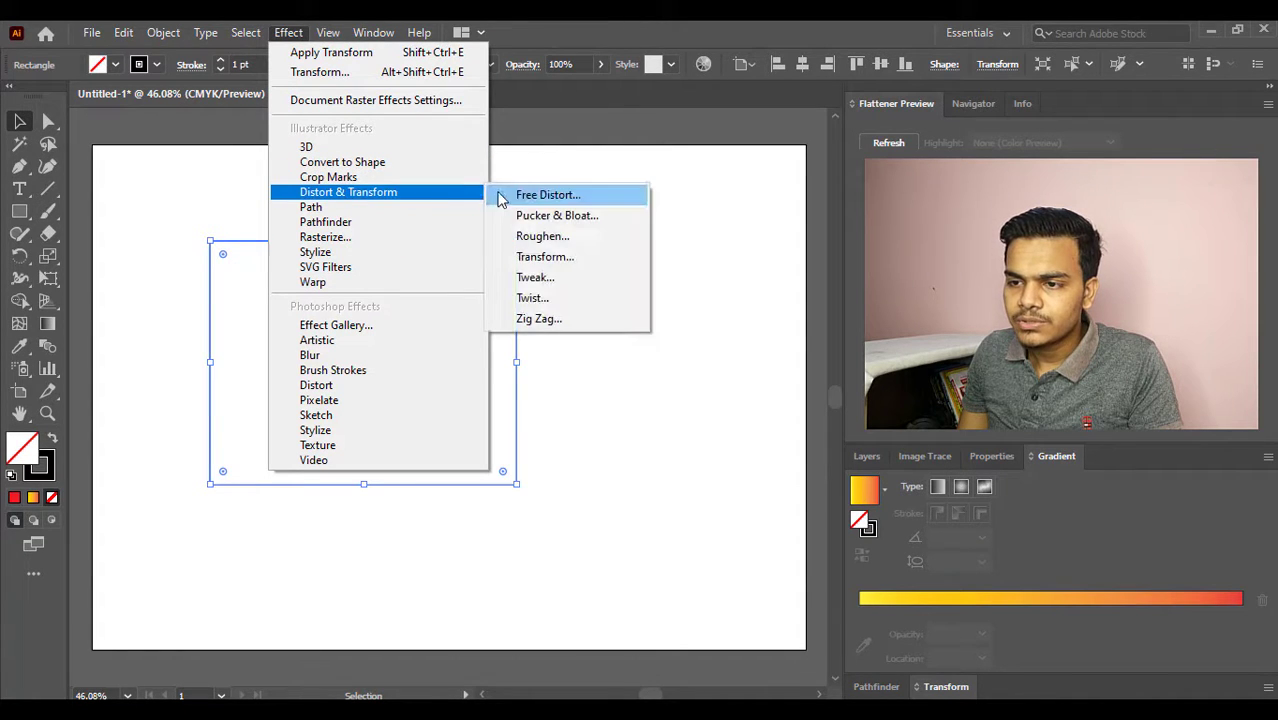
left_click(535, 258)
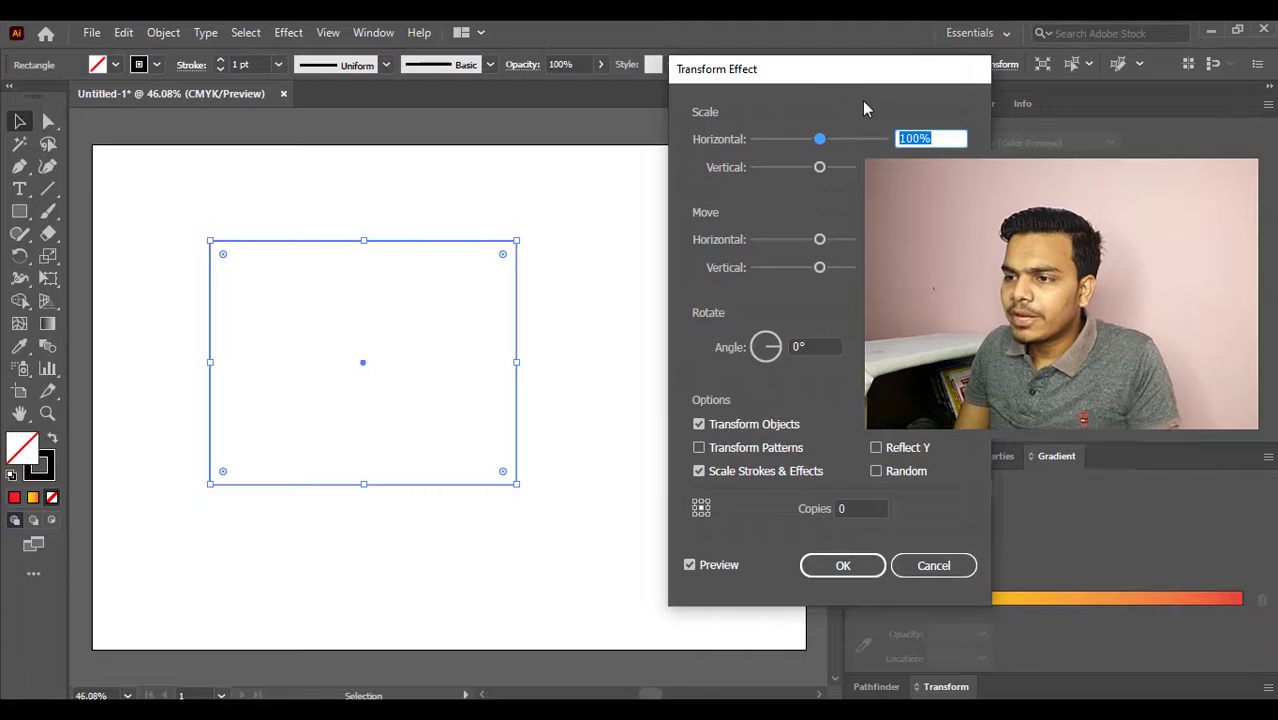
left_click_drag(839, 71, 740, 91)
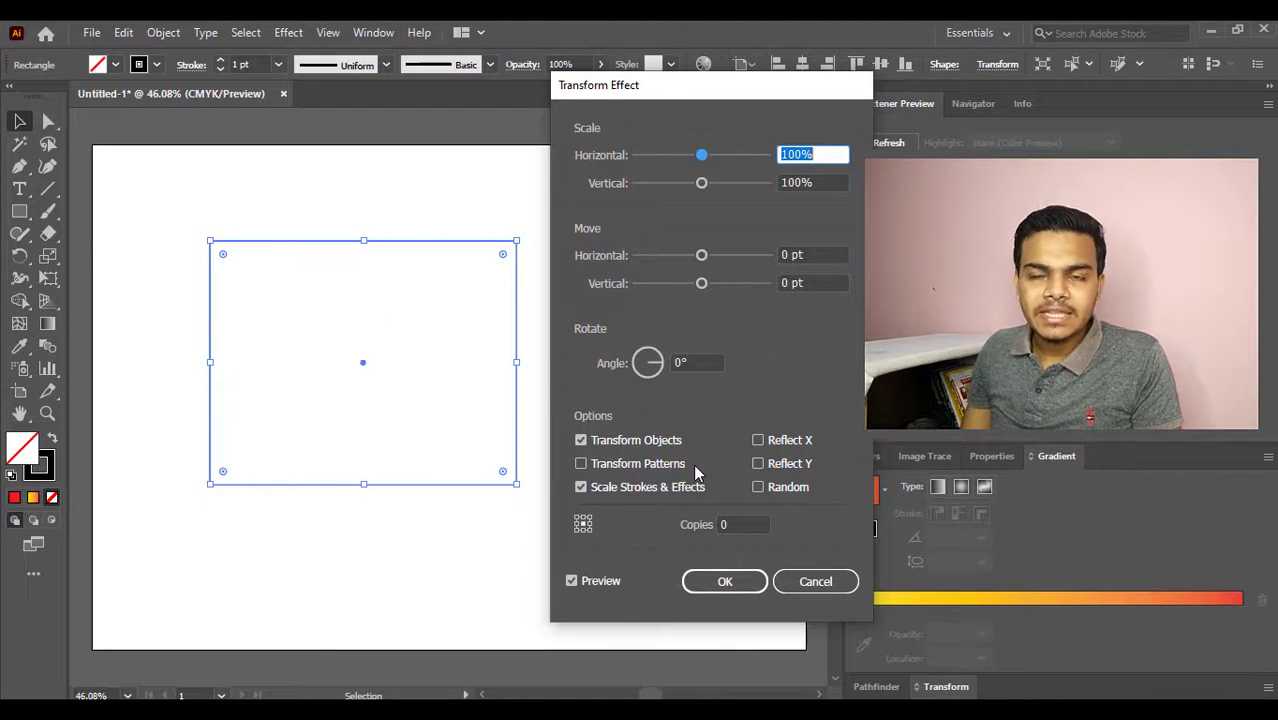
left_click(737, 521)
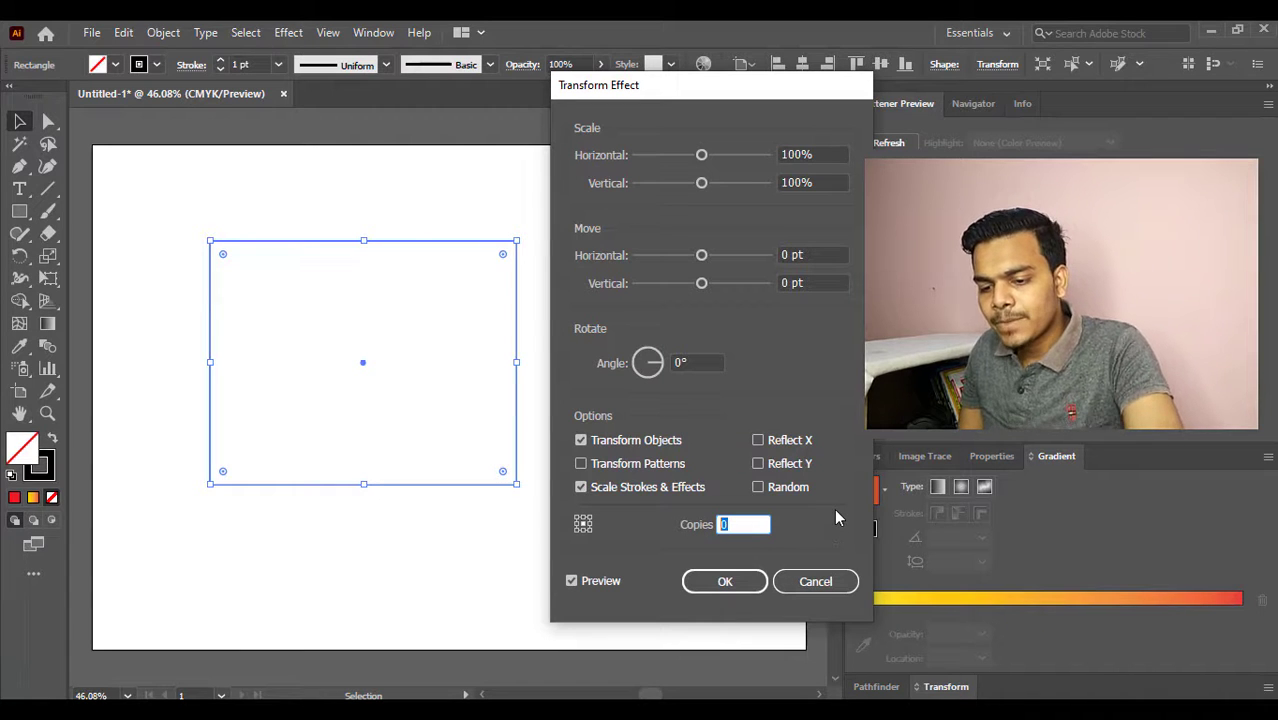
type("50")
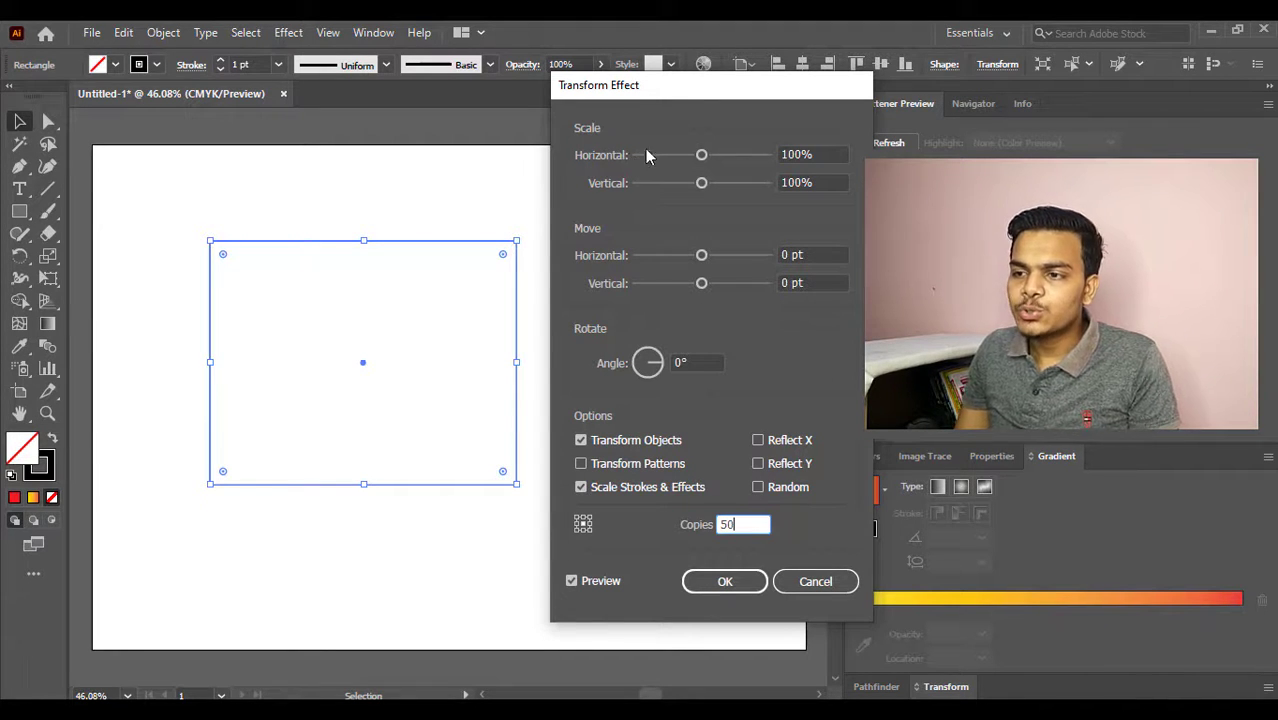
left_click_drag(705, 88, 666, 89)
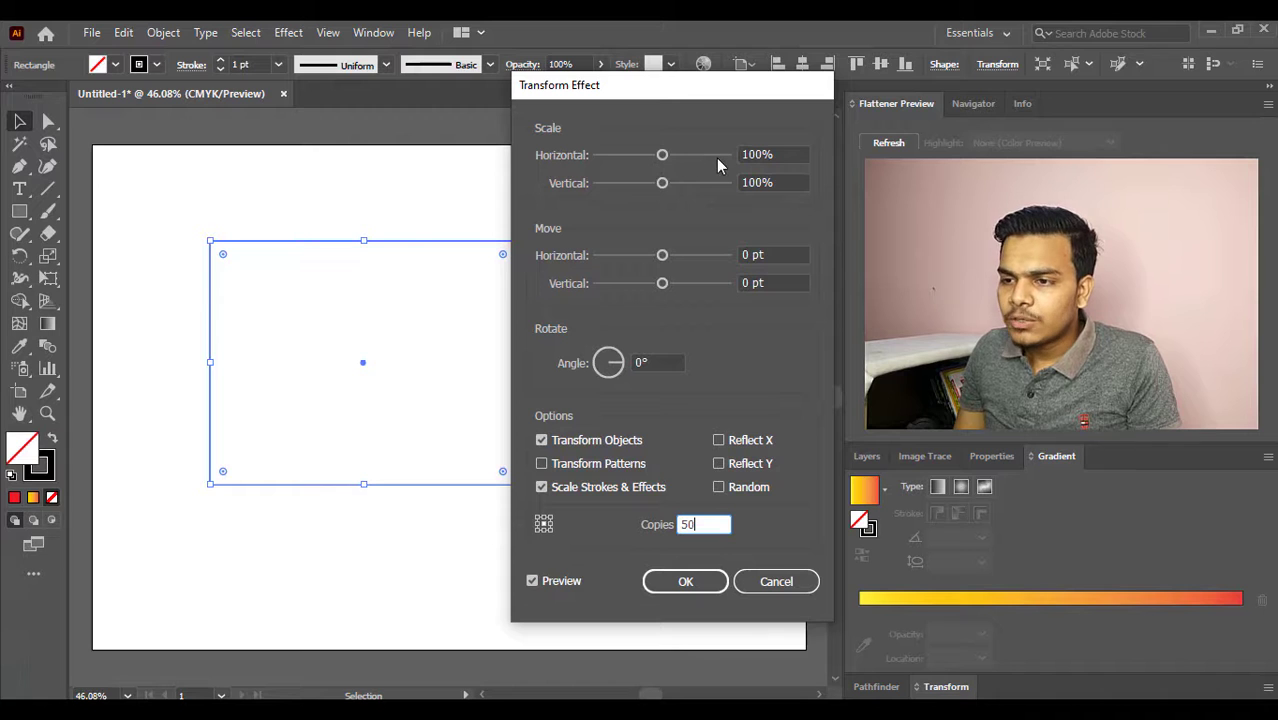
left_click_drag(695, 97, 711, 90)
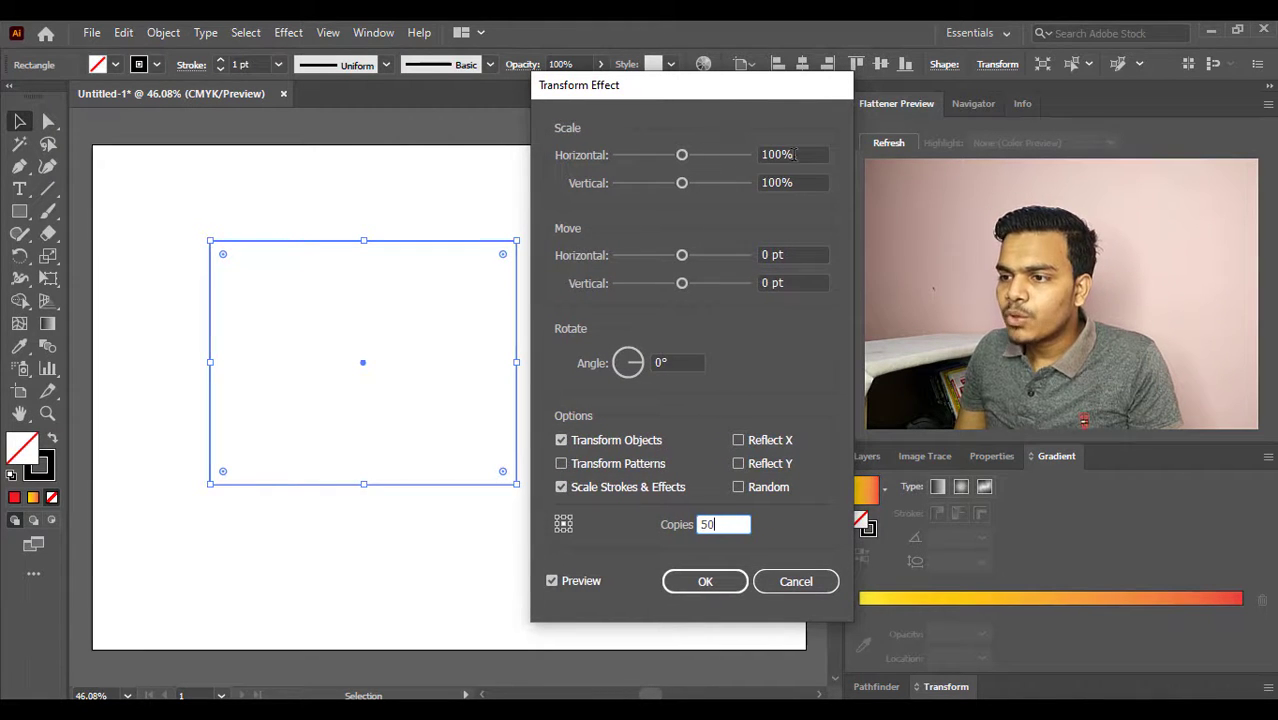
- Increase the Transform effect's horizontal scale to 102%
left_click_drag(797, 154, 757, 165)
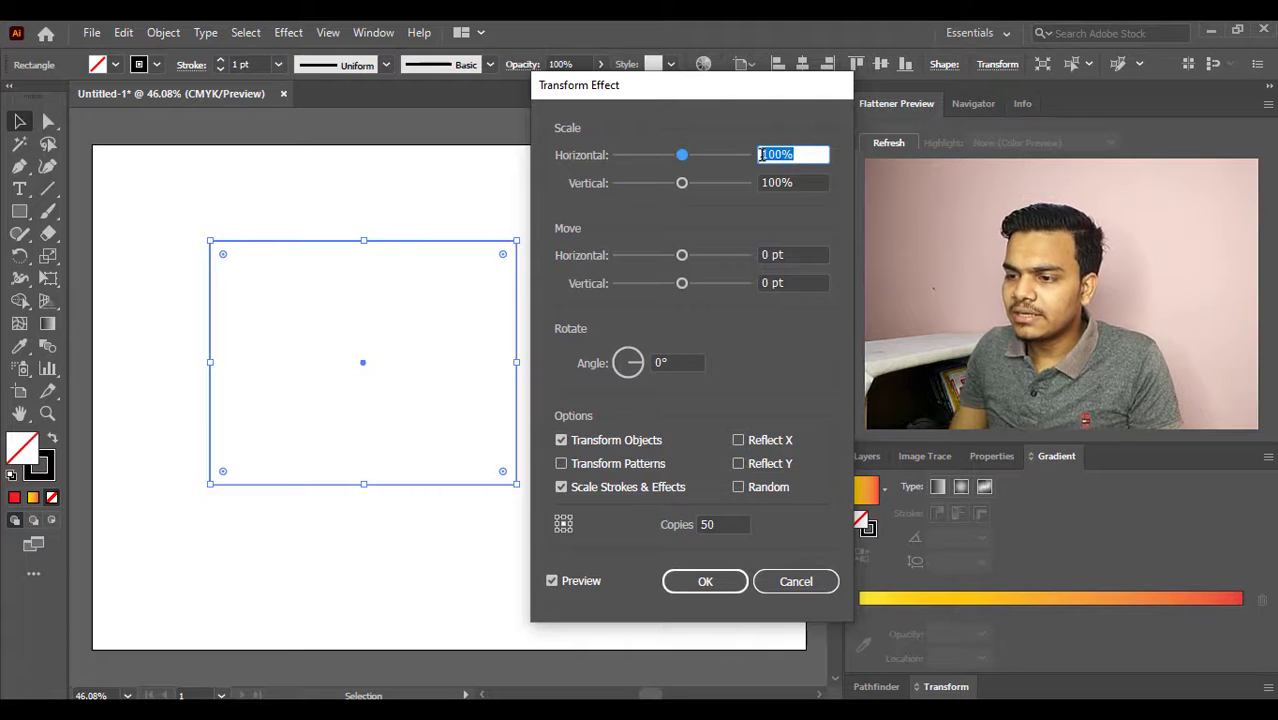
key("Up")
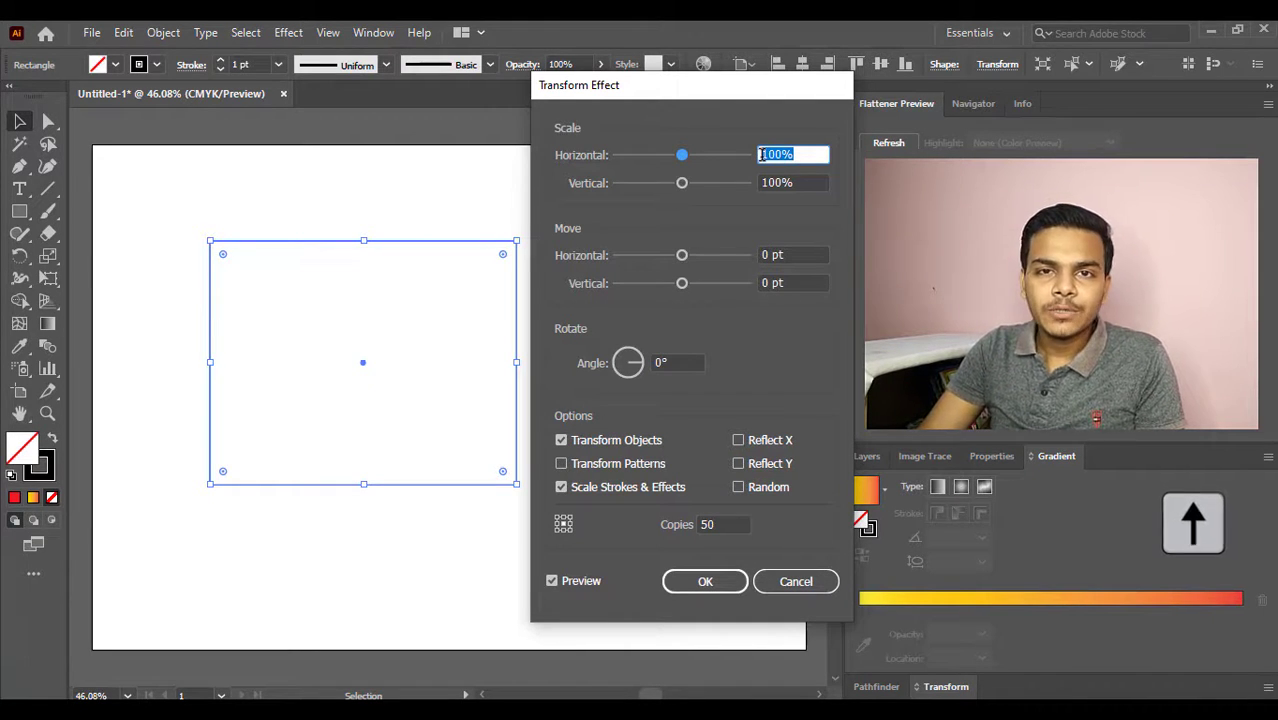
key("Up")
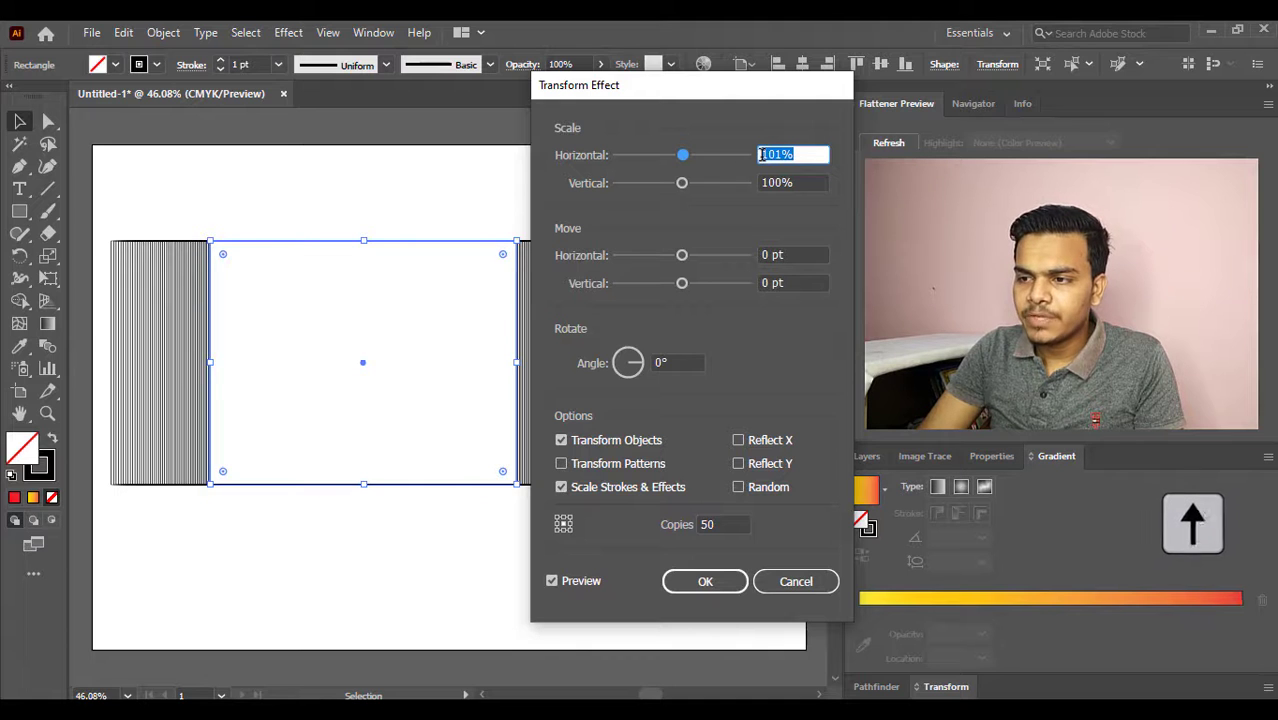
key("Up")
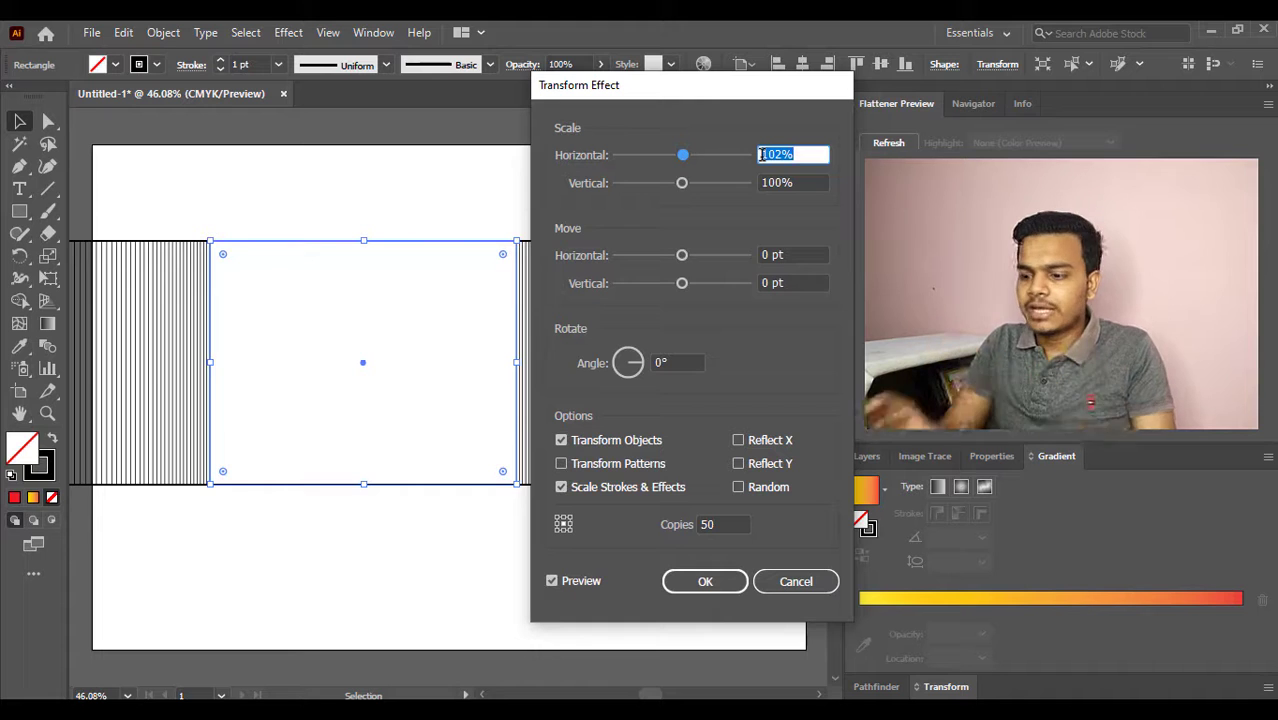
- Reduce the Transform effect's horizontal scale to 98% so the copies shrink inward
key("Down")
key("Down")
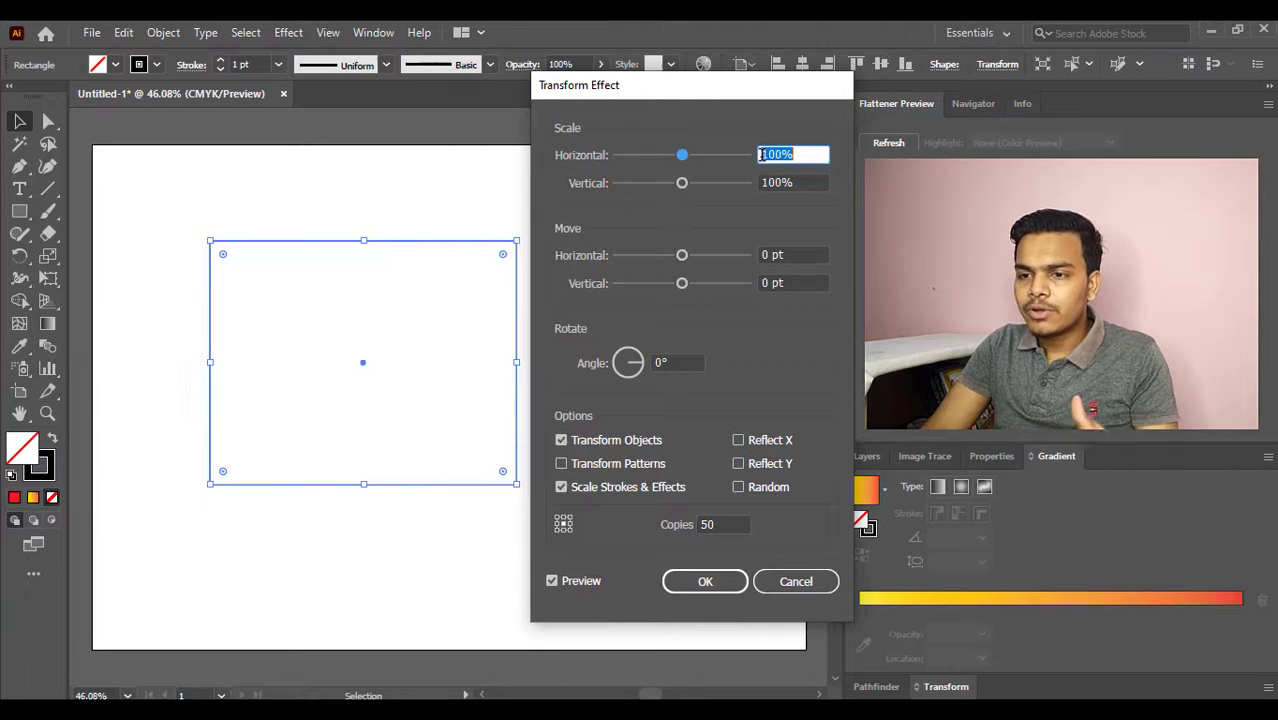
key("Down")
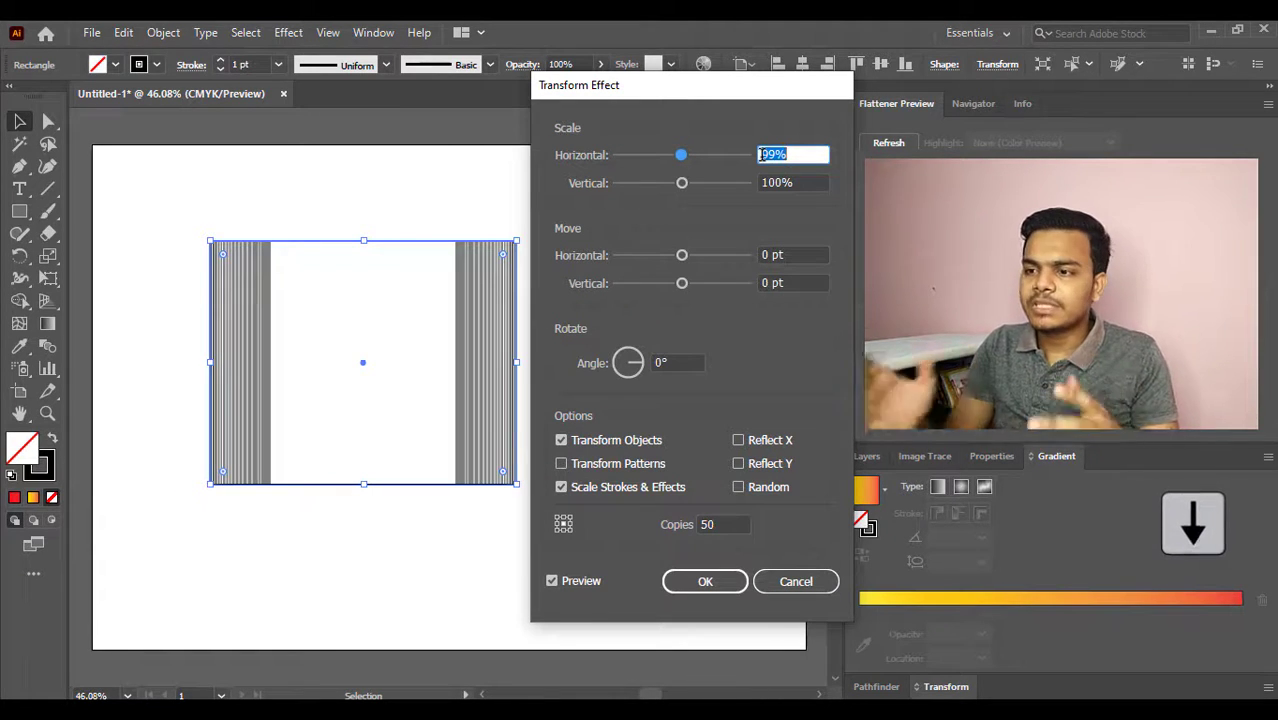
key("Down")
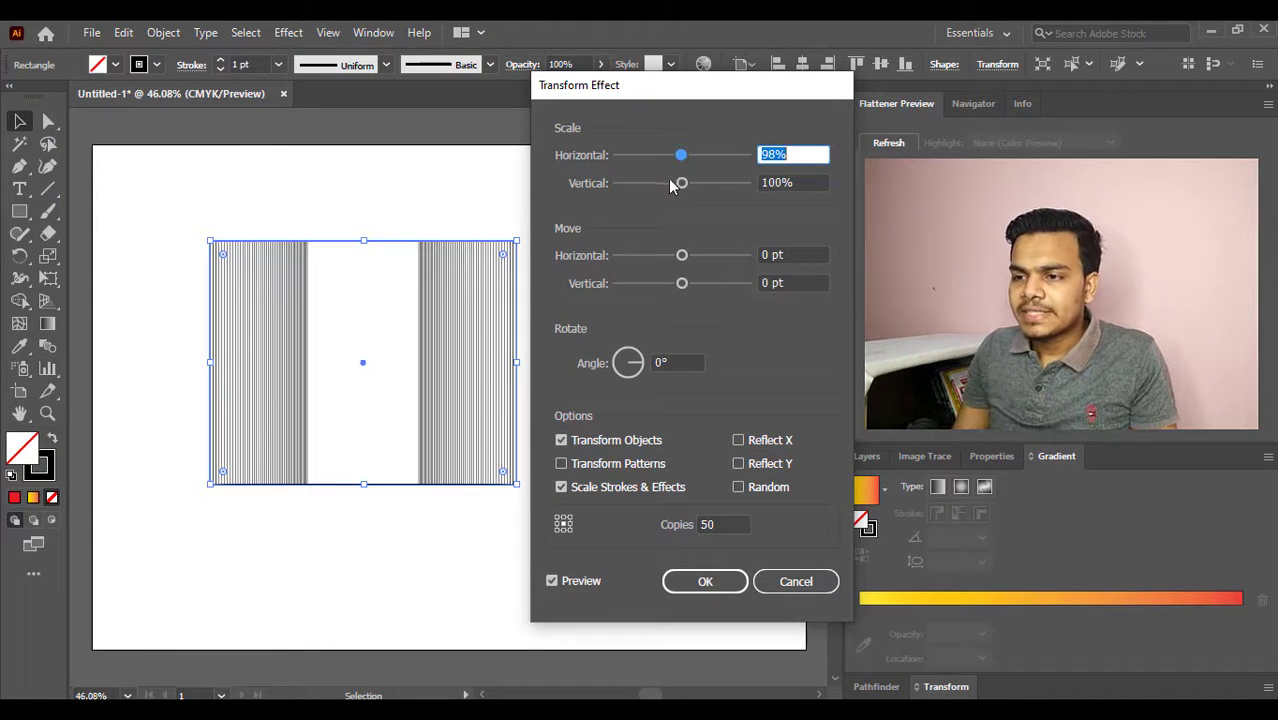
- Reduce the Transform effect's vertical scale to 97%
left_click(805, 181)
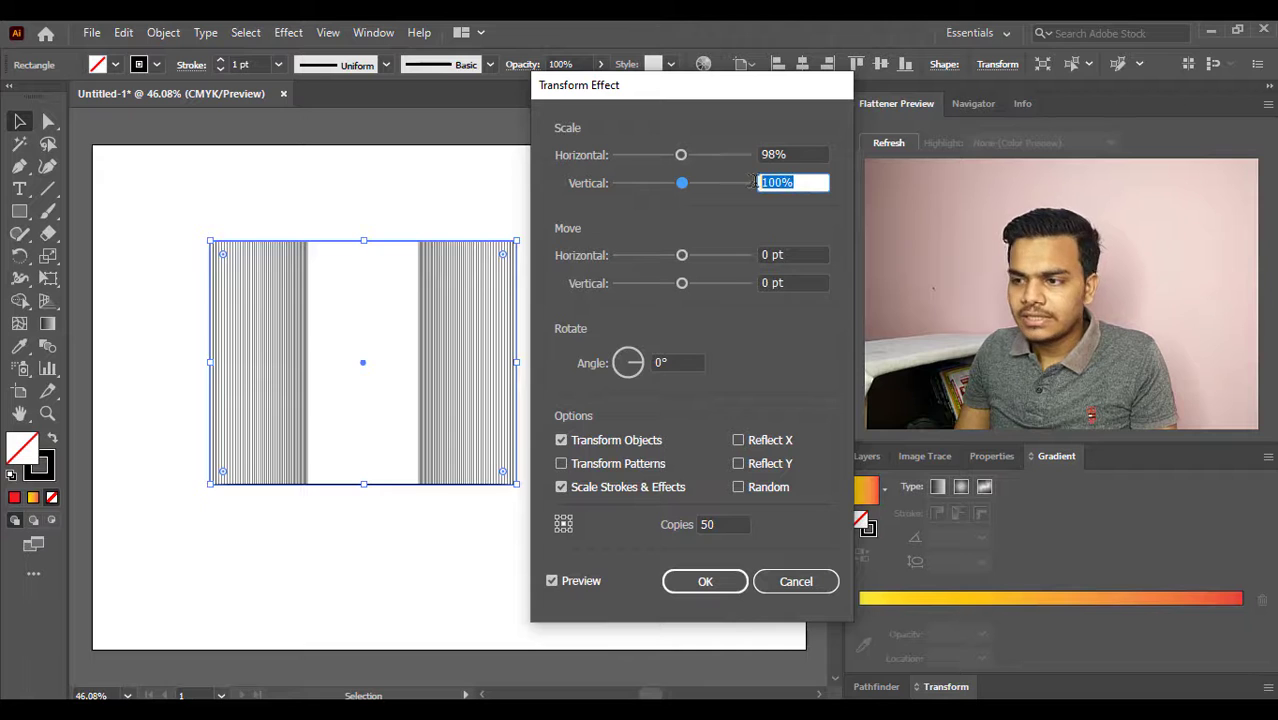
key("Down")
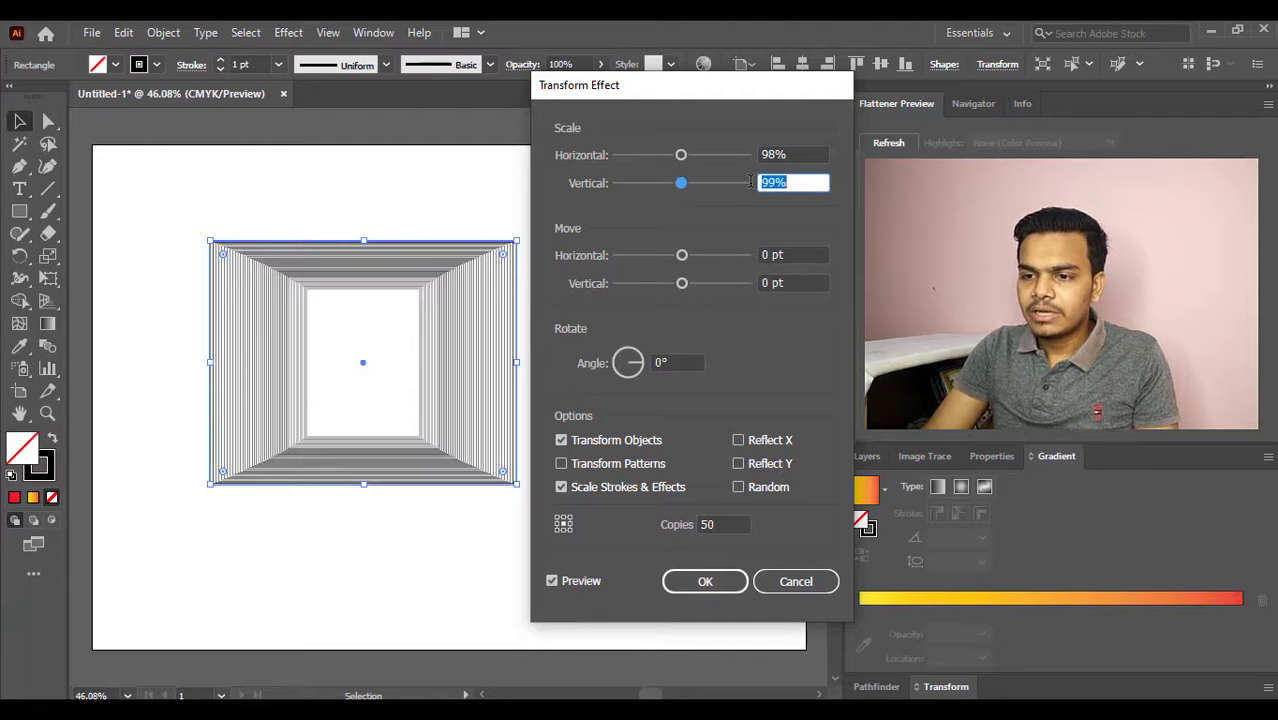
key("Down")
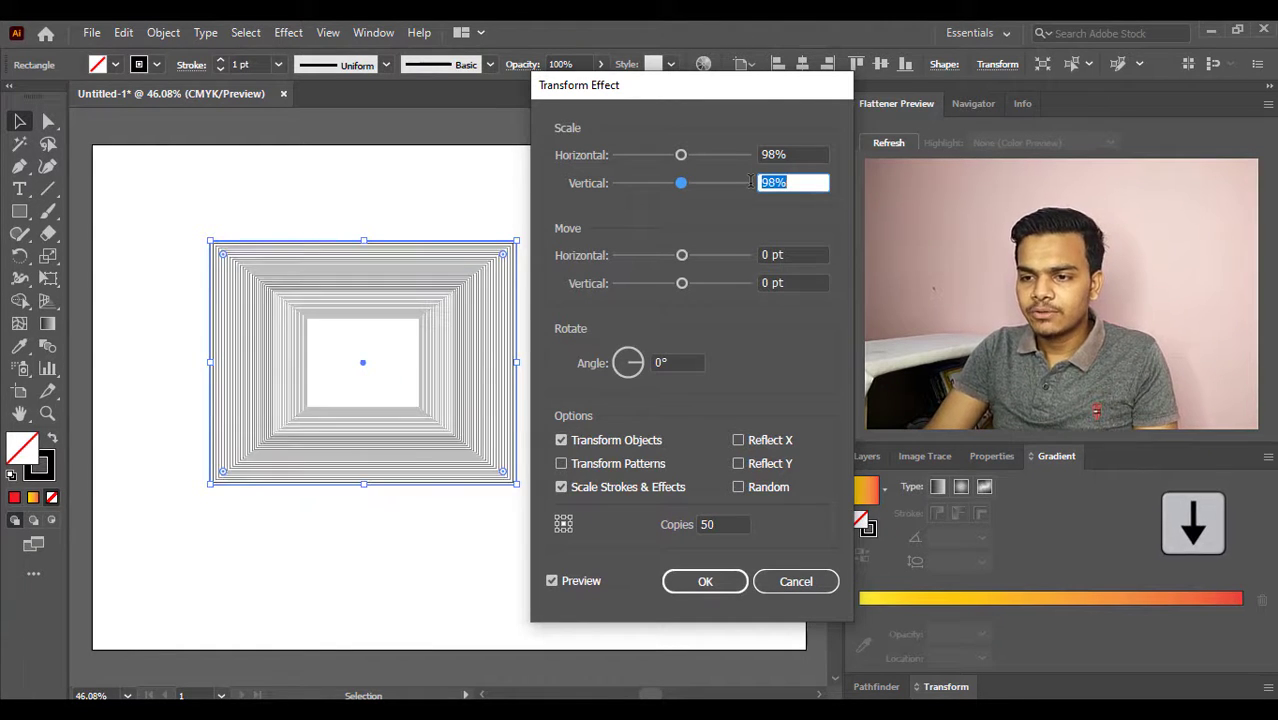
key("Down")
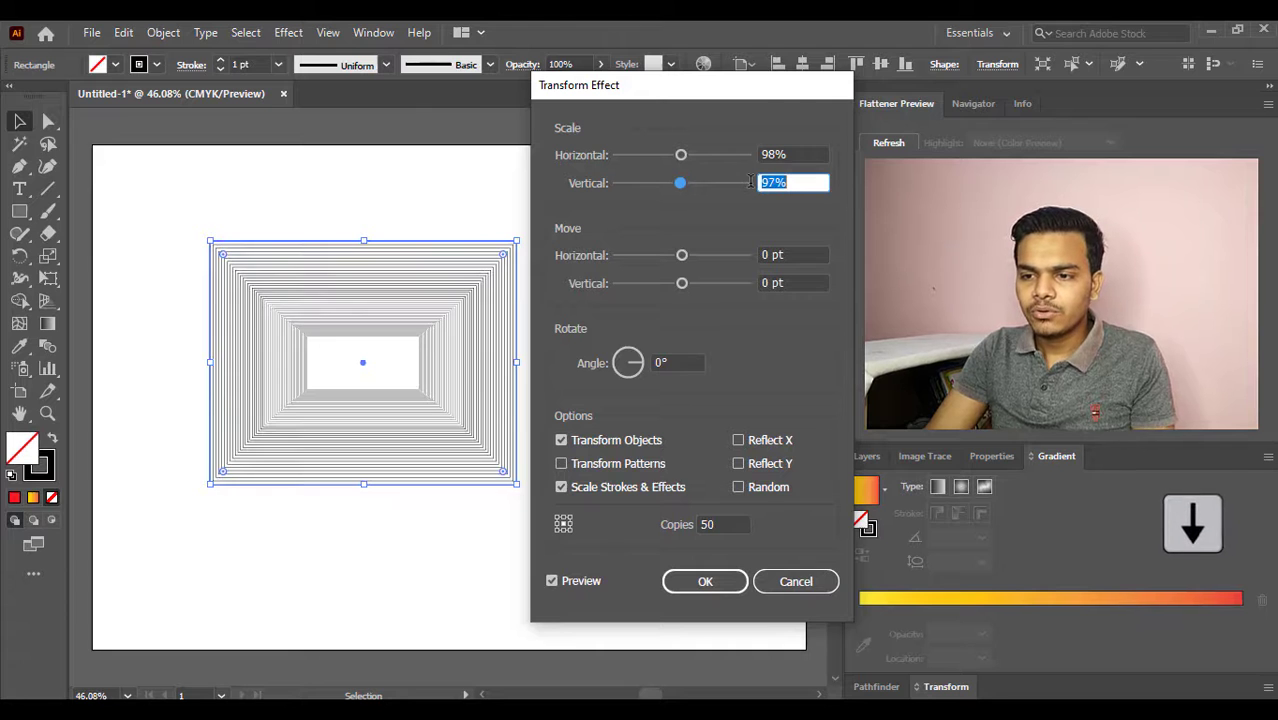
key("Up")
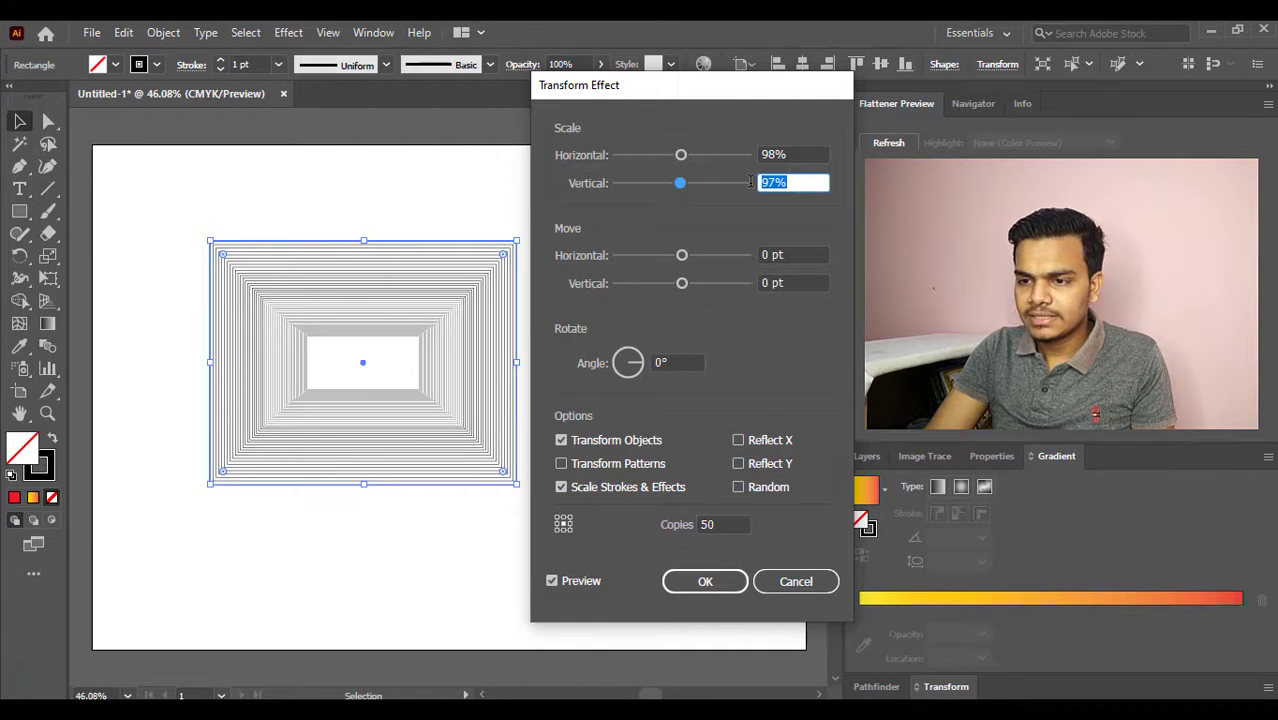
key("Down")
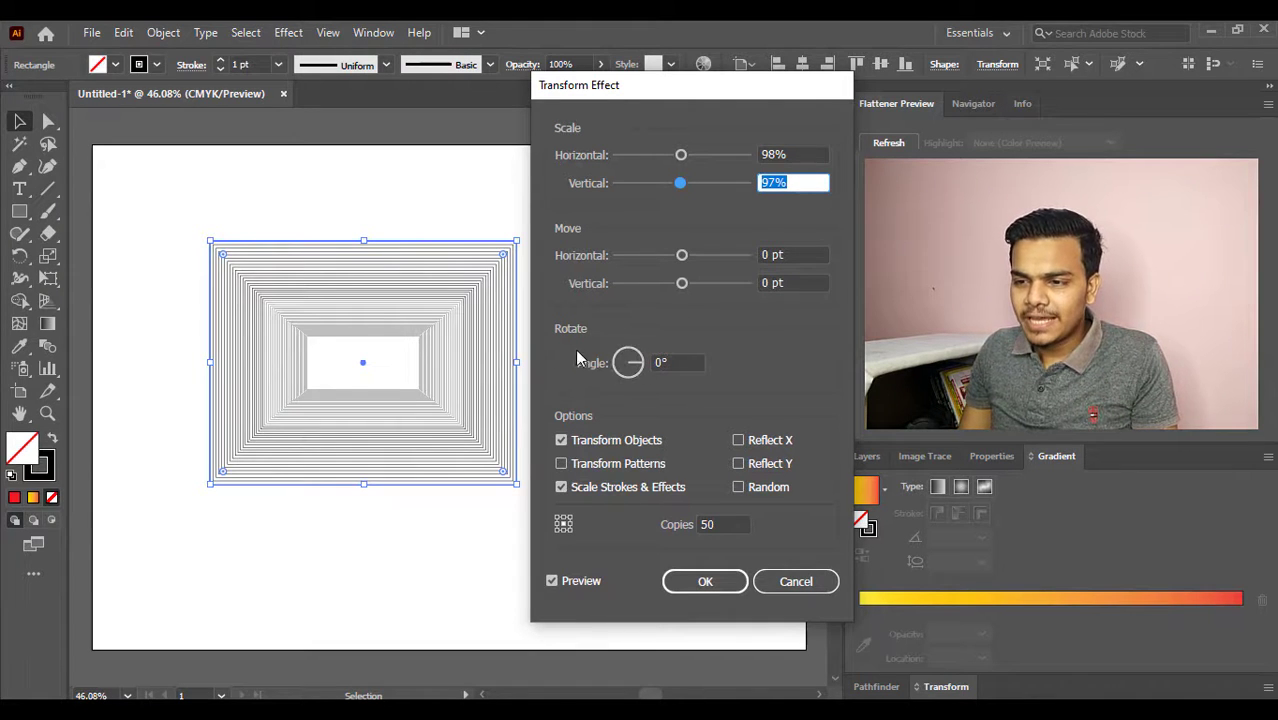
- Try rotation angles up to 5° for the copies, settle on 2°, and apply the Transform effect
left_click(674, 362)
left_click_drag(674, 362, 651, 362)
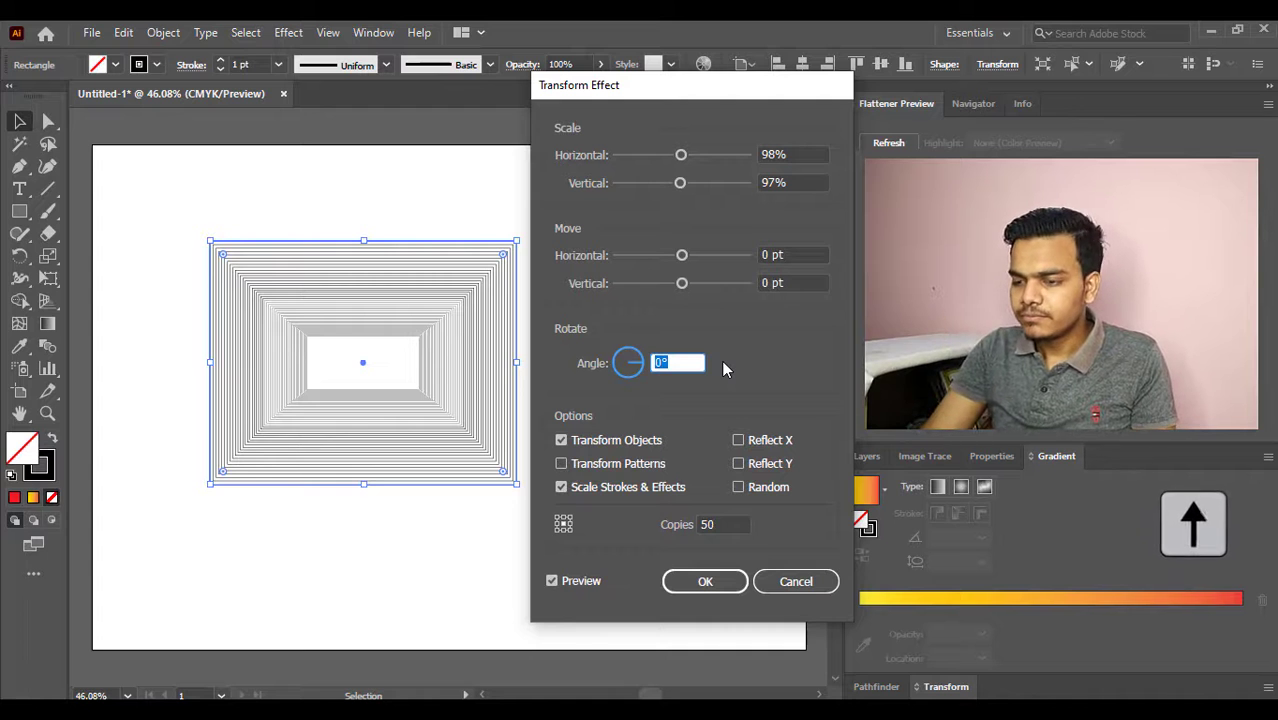
key("Up")
key("Up")
key("Up")
key("Up")
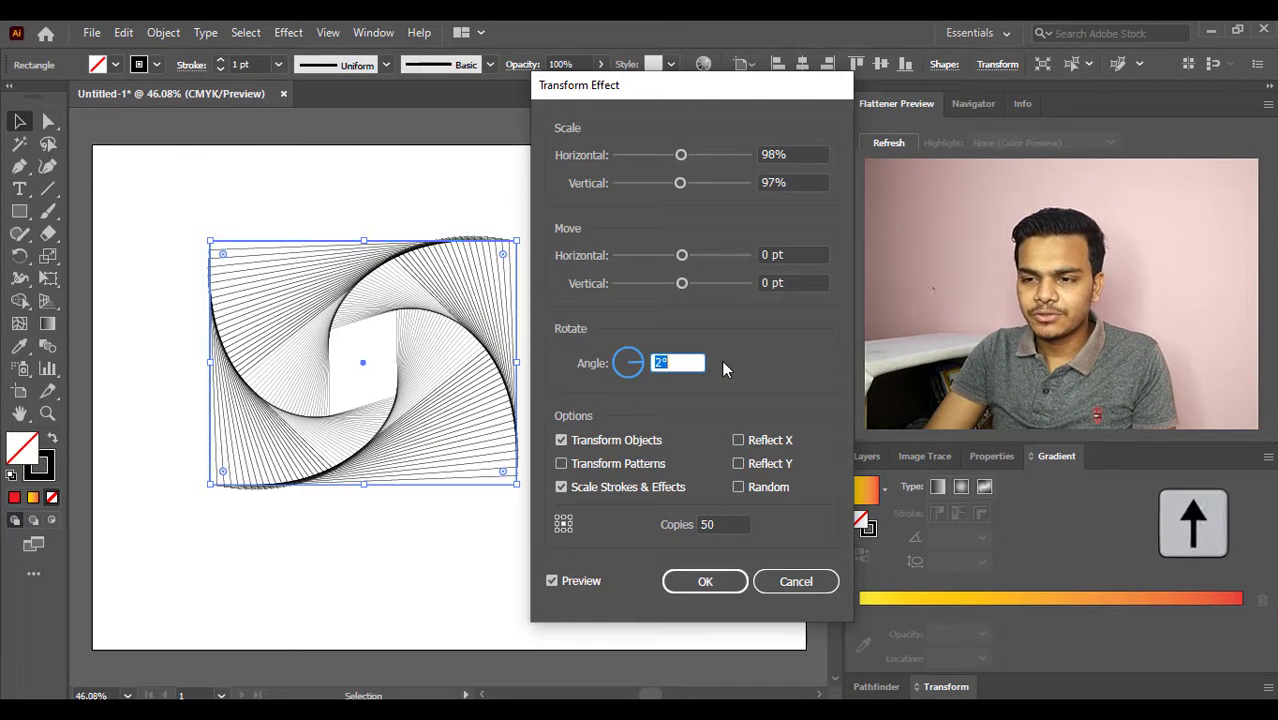
key("Up")
key("Up")
key("Up")
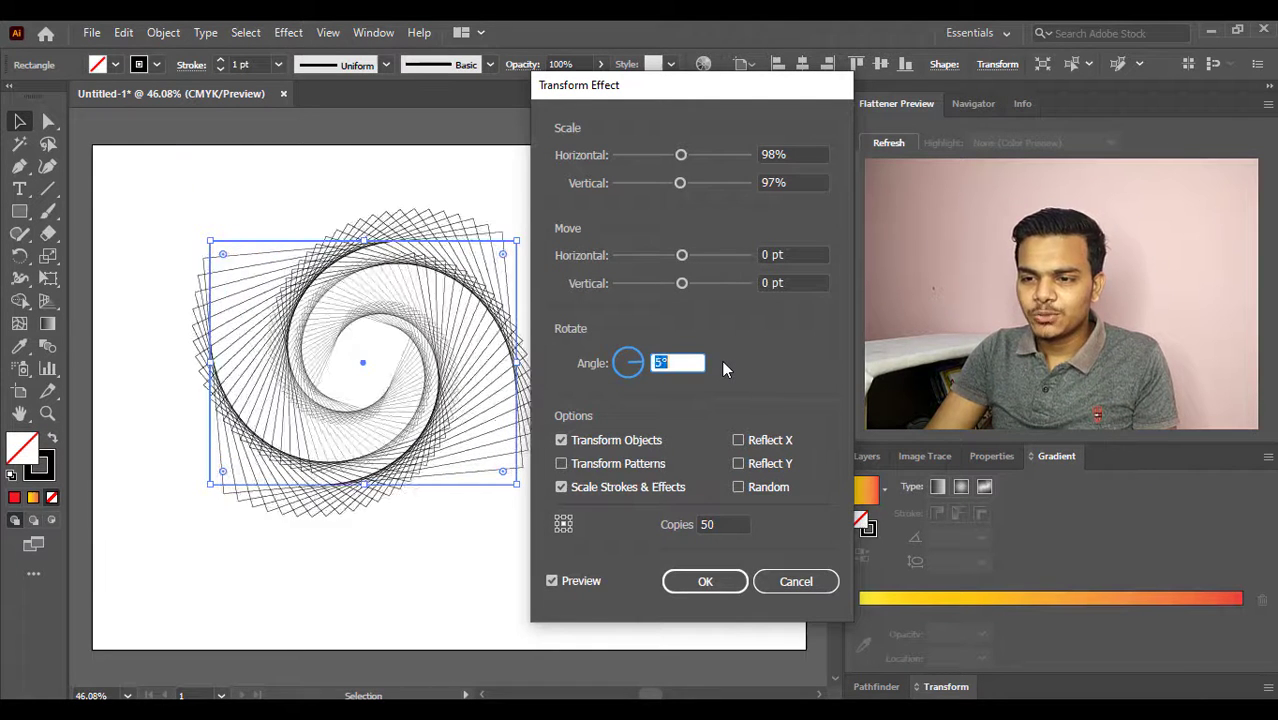
key("Down")
key("Down")
key("Down")
key("Down")
key("Down")
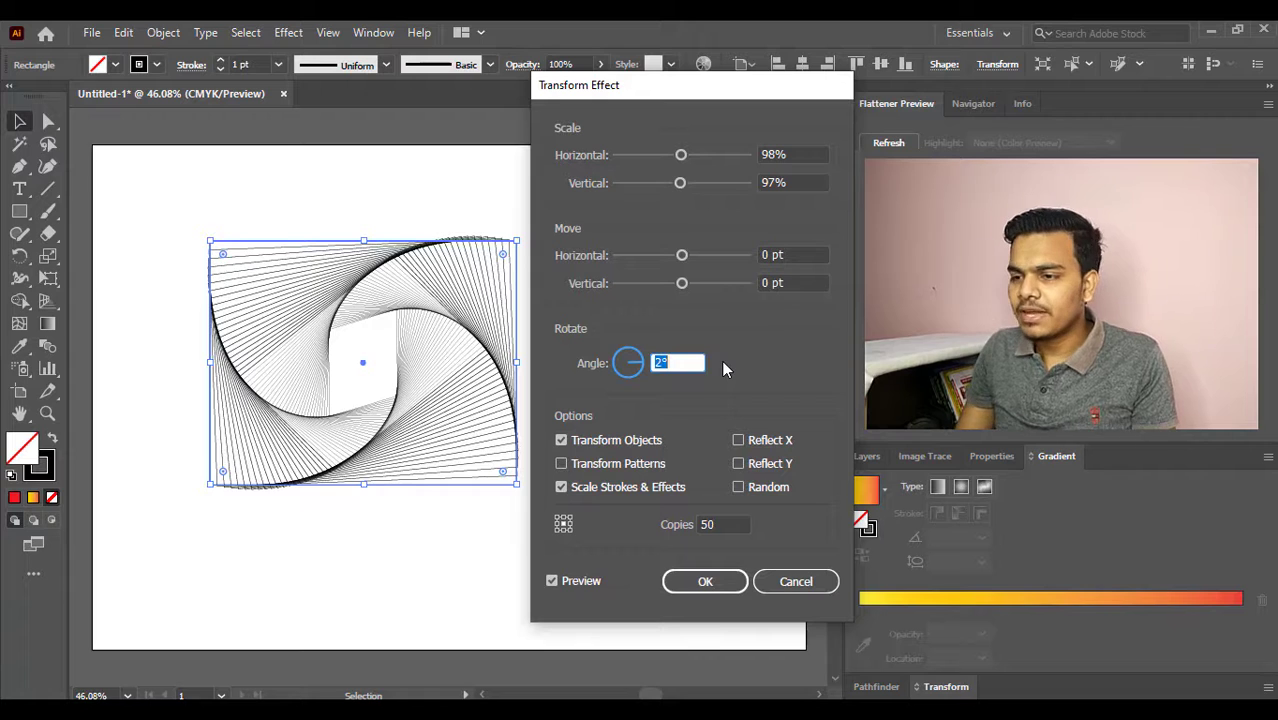
left_click(701, 584)
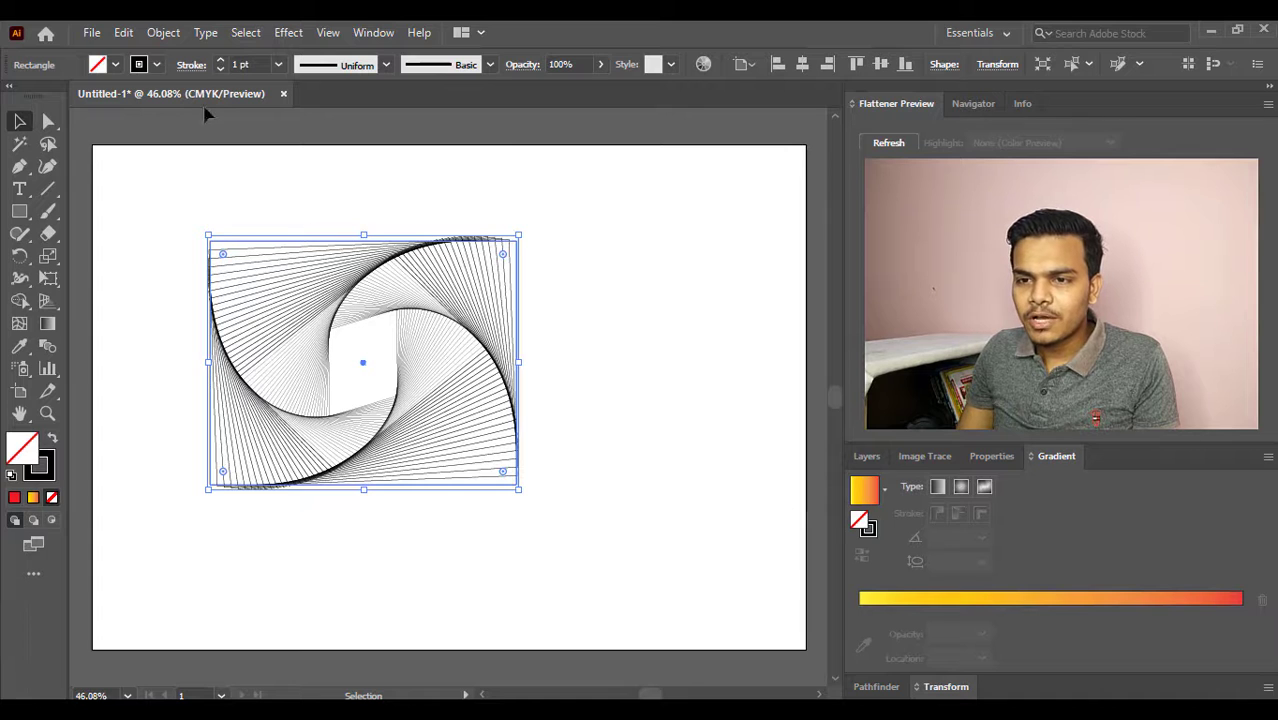
left_click(157, 65)
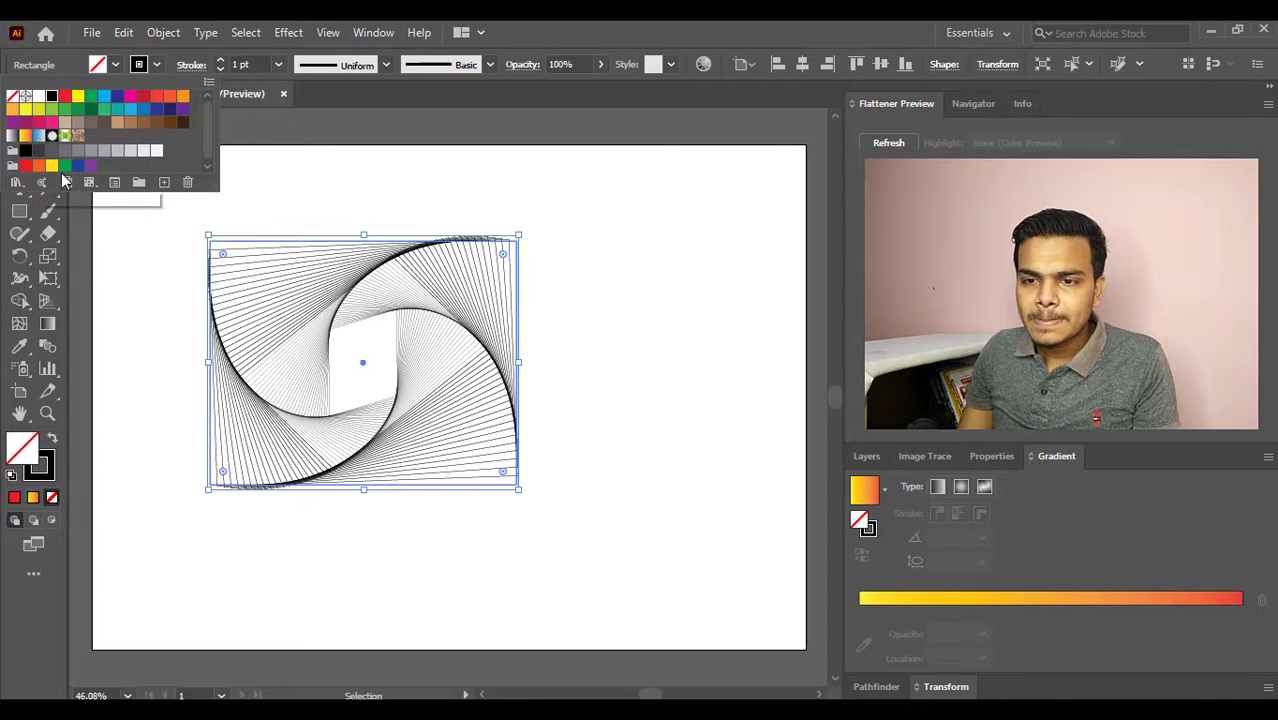
left_click(139, 183)
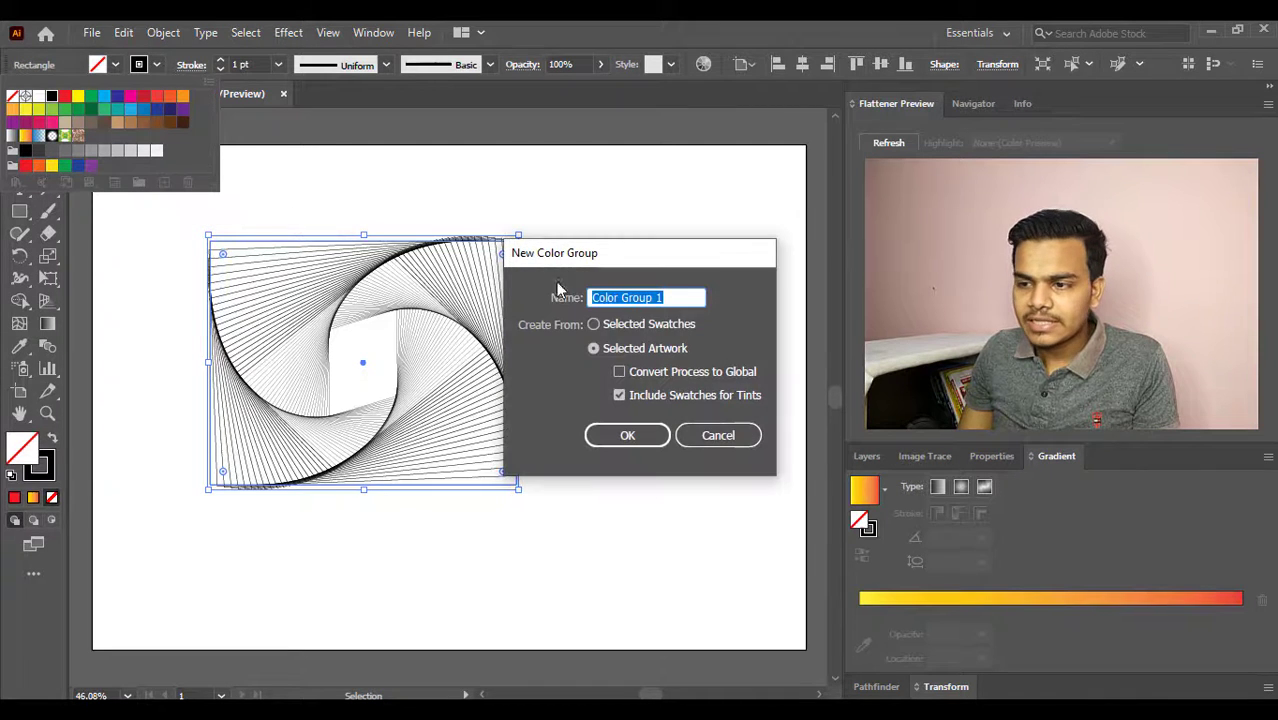
left_click(705, 434)
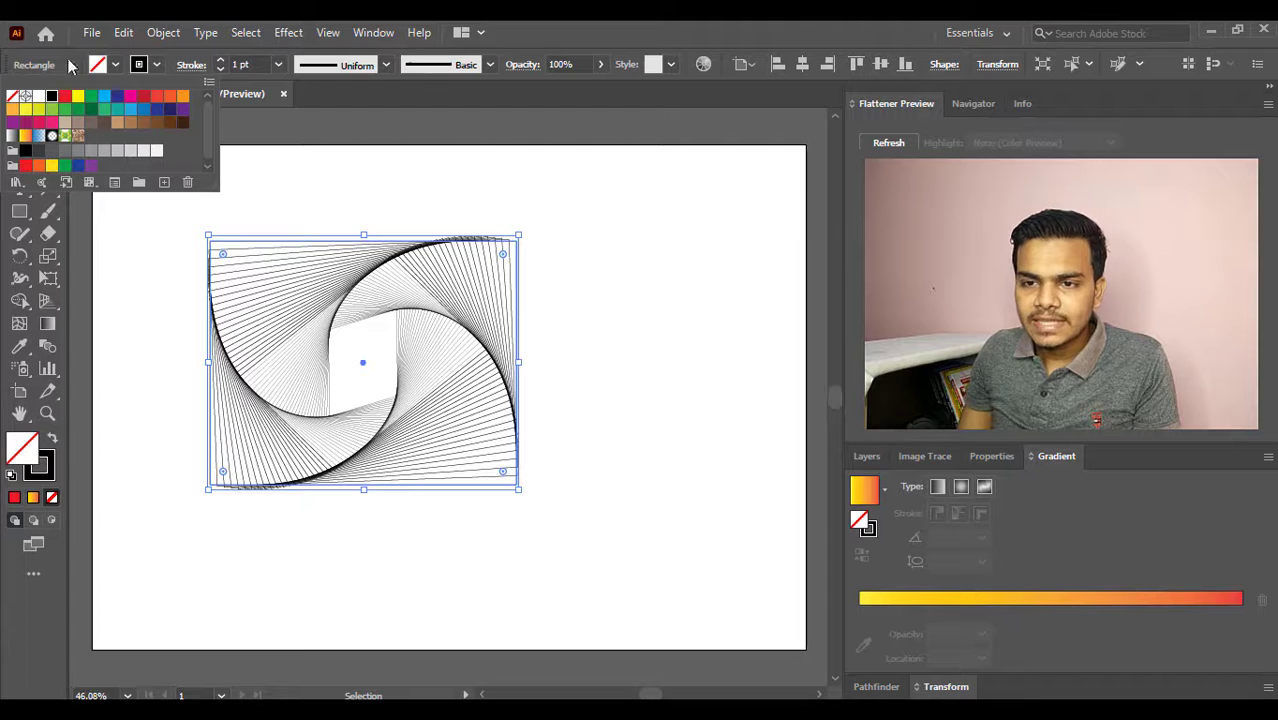
left_click(155, 66)
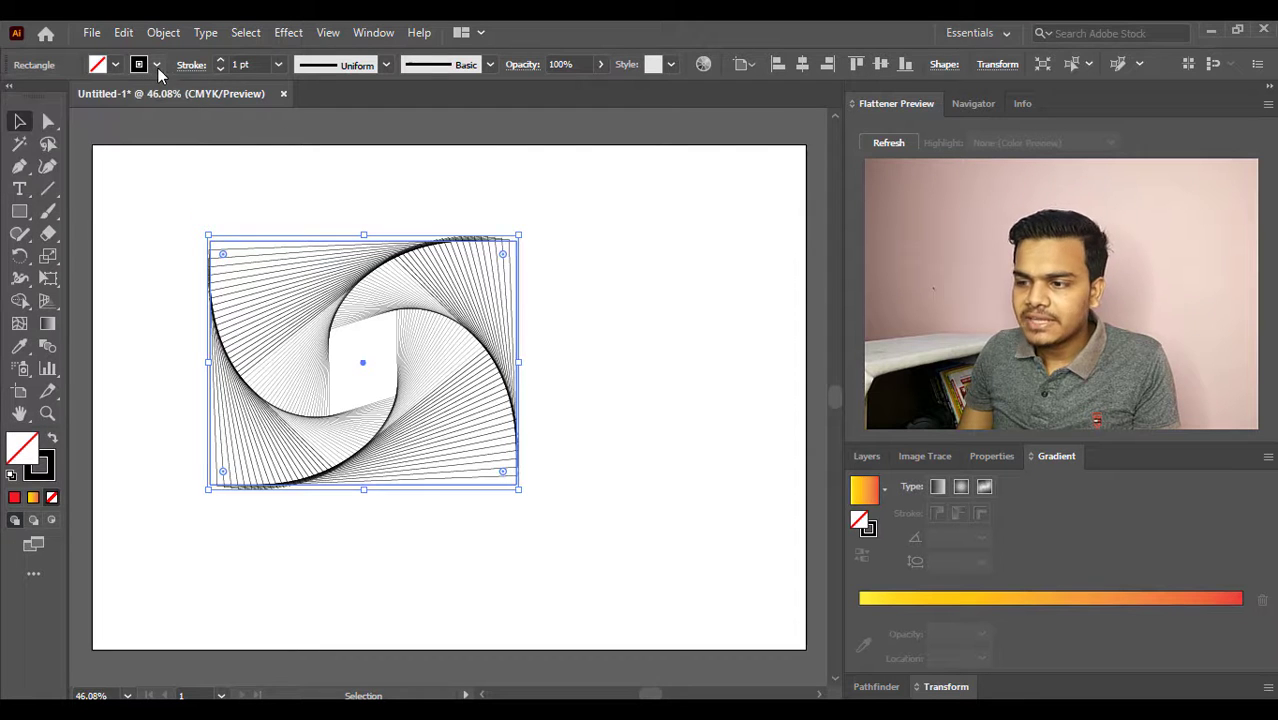
- Give the spiral pattern's stroke the yellow-to-red gradient and set its fill to None
left_click(884, 489)
left_click(806, 556)
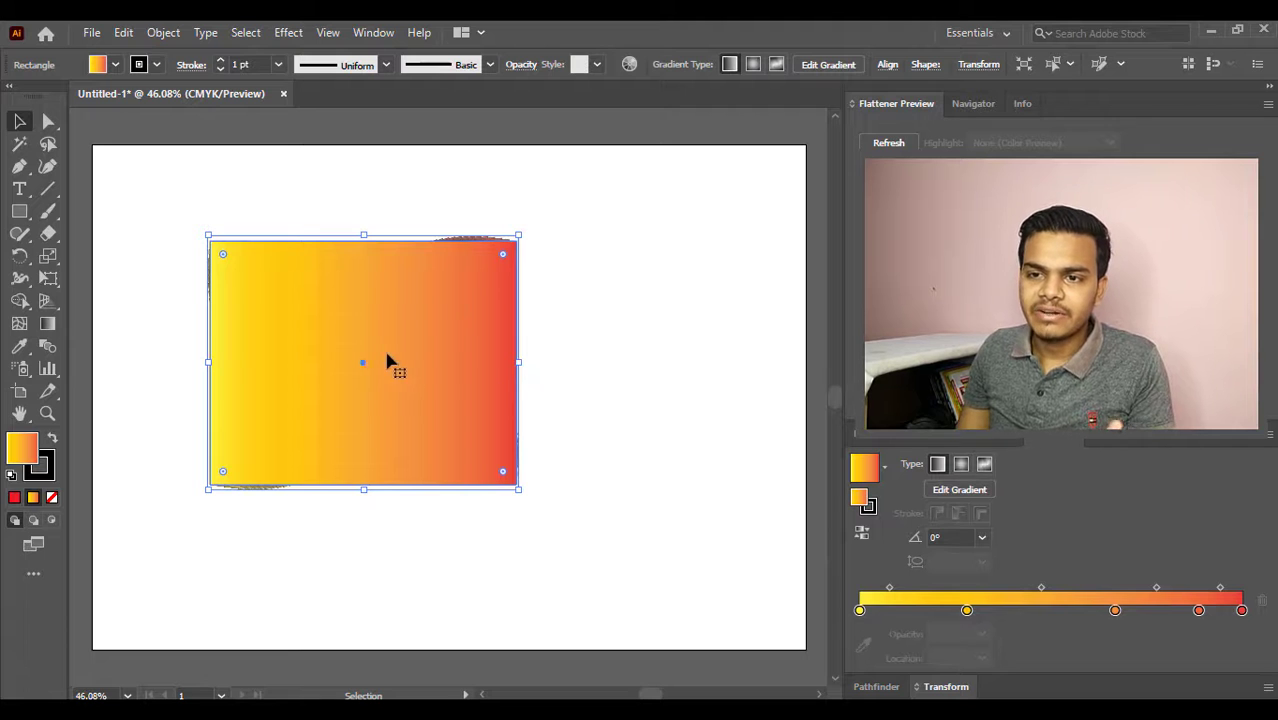
left_click(52, 441)
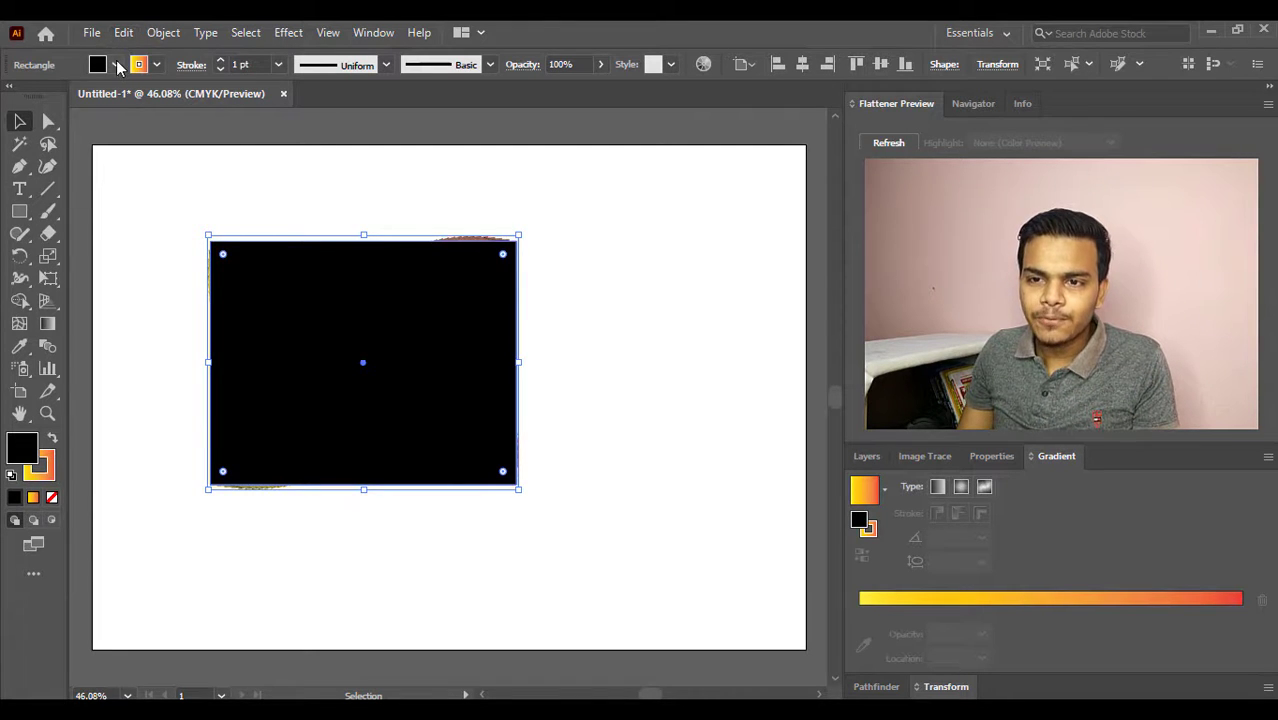
left_click(116, 65)
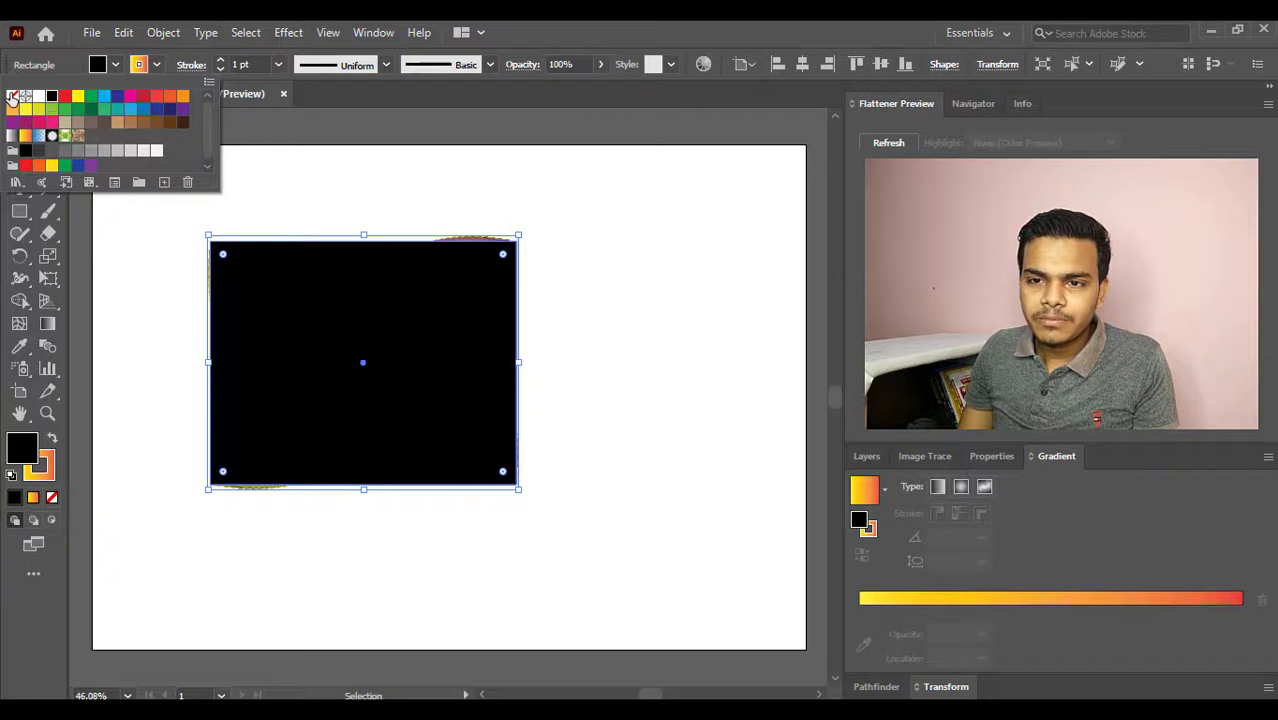
left_click(117, 67)
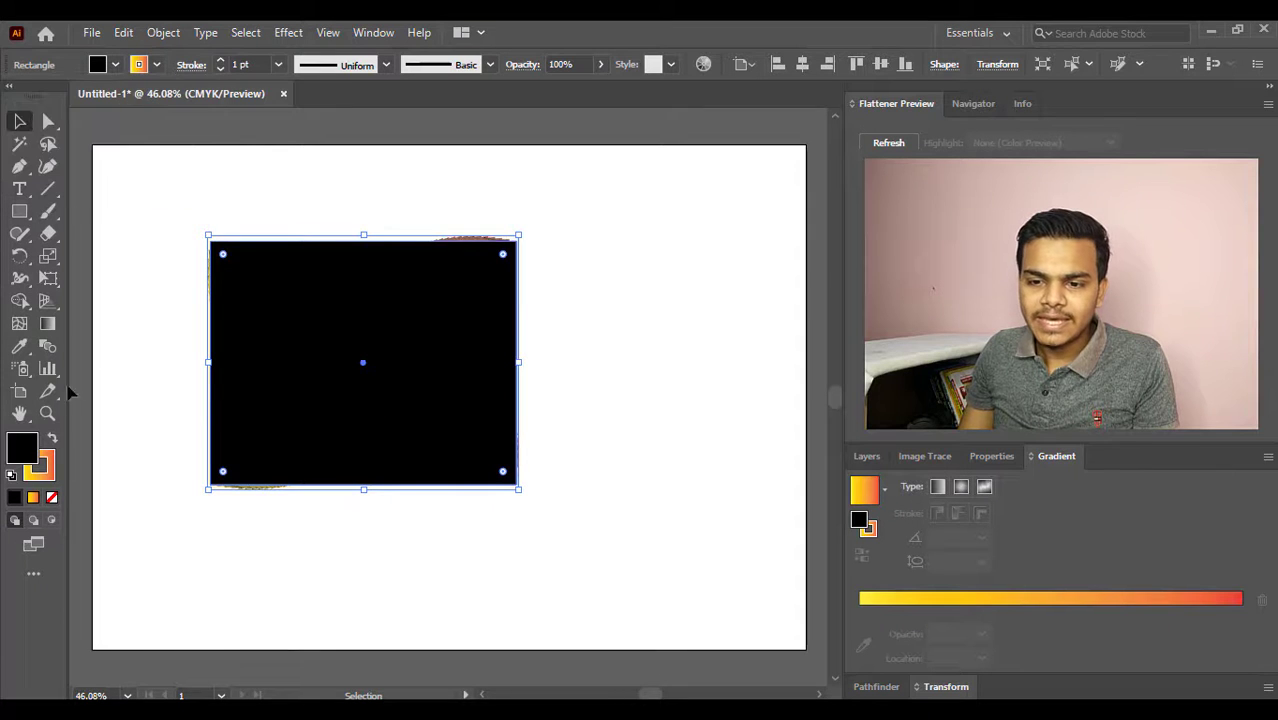
left_click(53, 498)
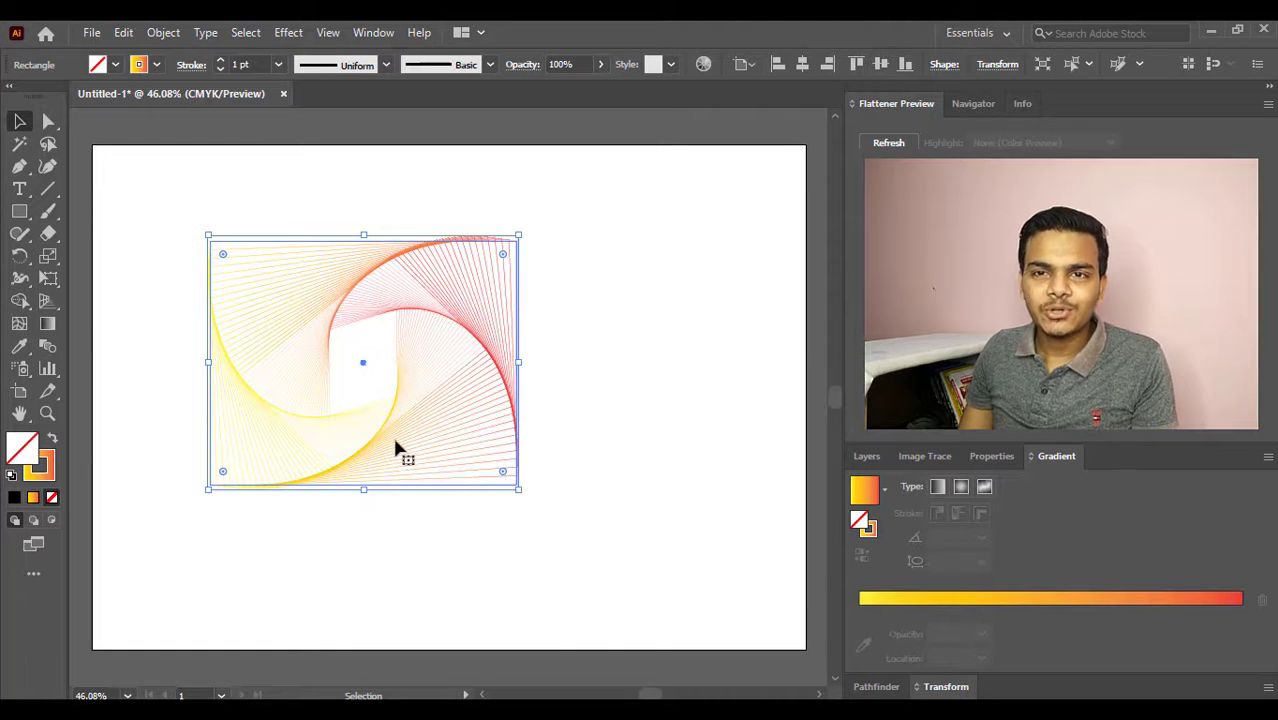
- Increase the spiral pattern's stroke weight to 3 pt and deselect it
left_click(222, 60)
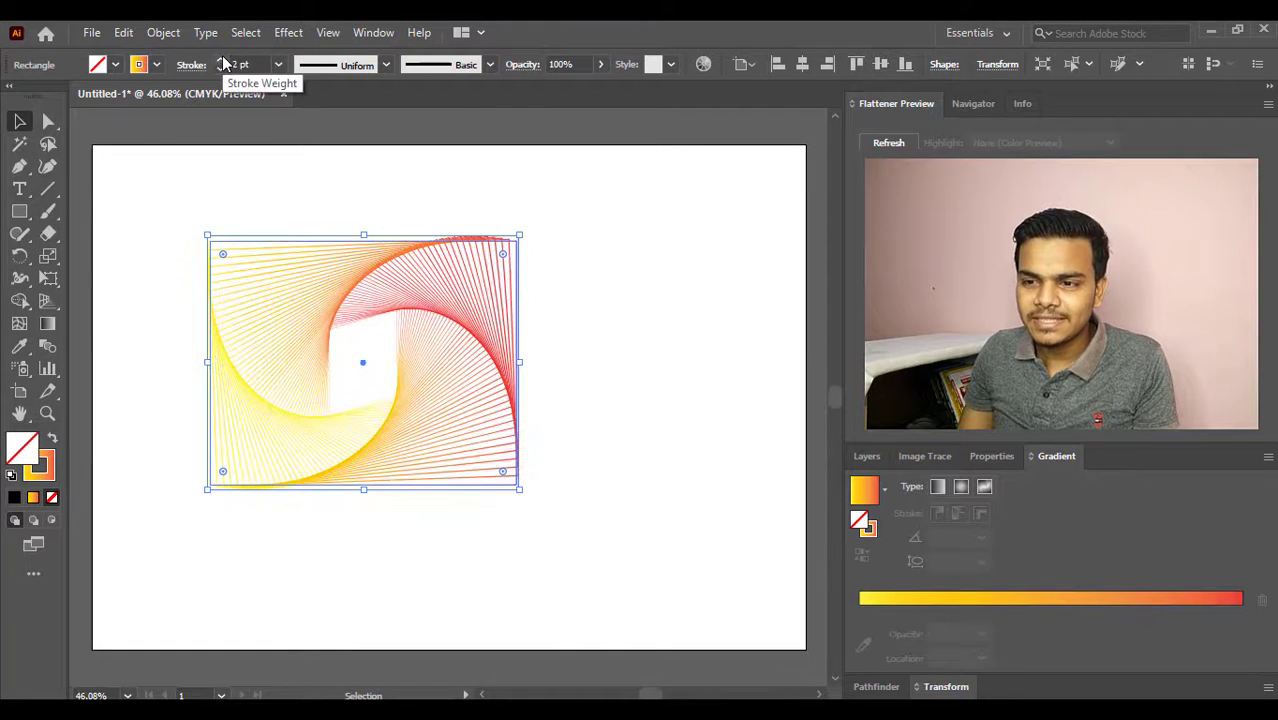
left_click(222, 60)
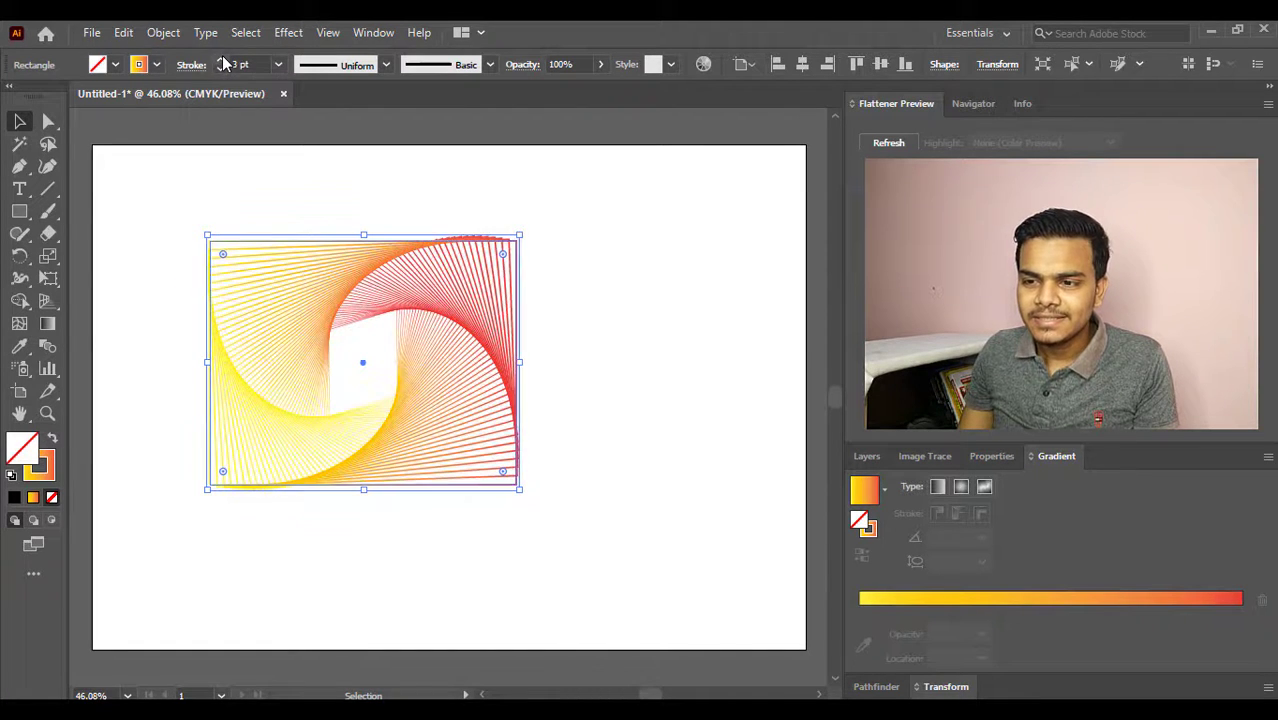
left_click(632, 330)
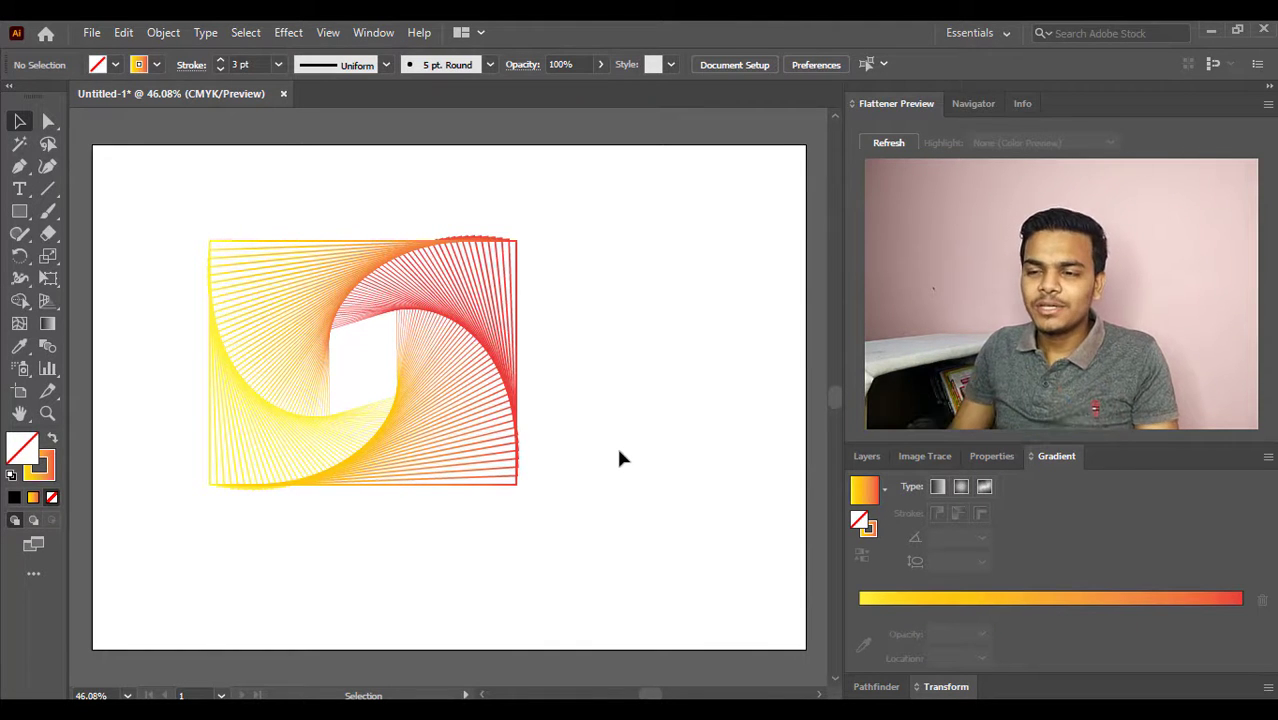
- Move the gradient spiral pattern into the artboard's upper-left corner and deselect it
left_click_drag(620, 551, 260, 220)
left_click_drag(322, 280, 208, 186)
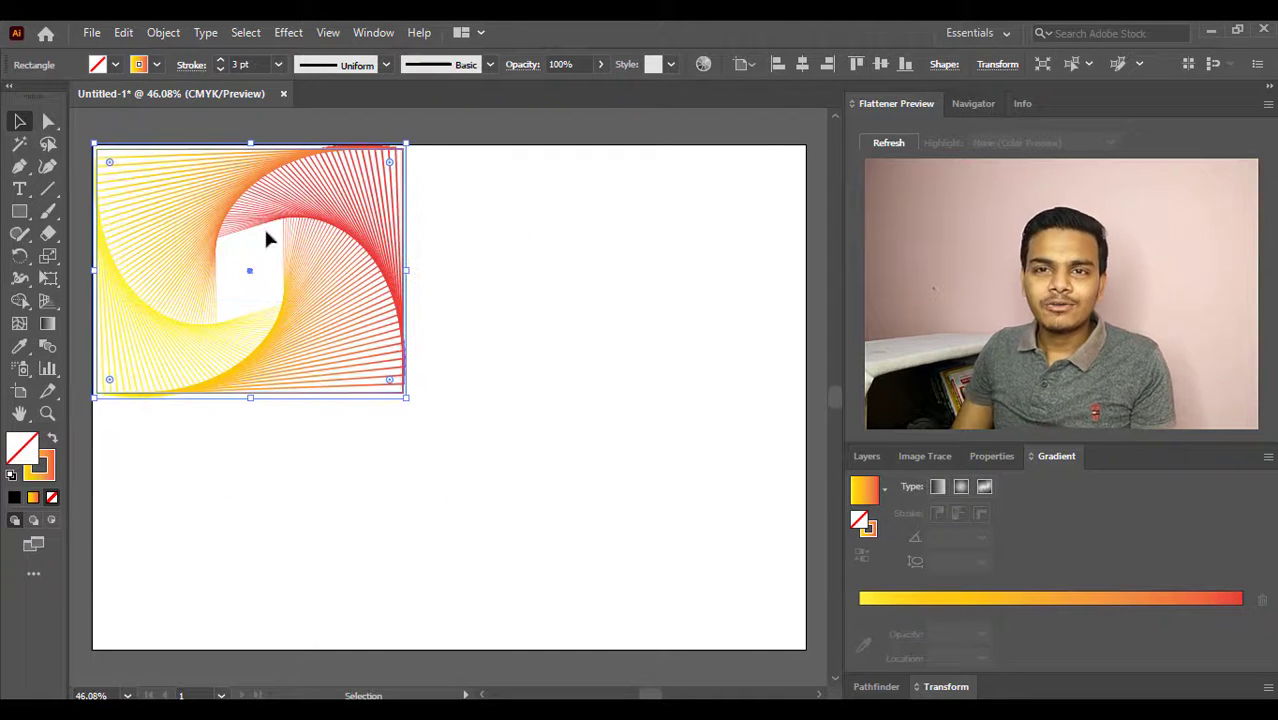
left_click(515, 293)
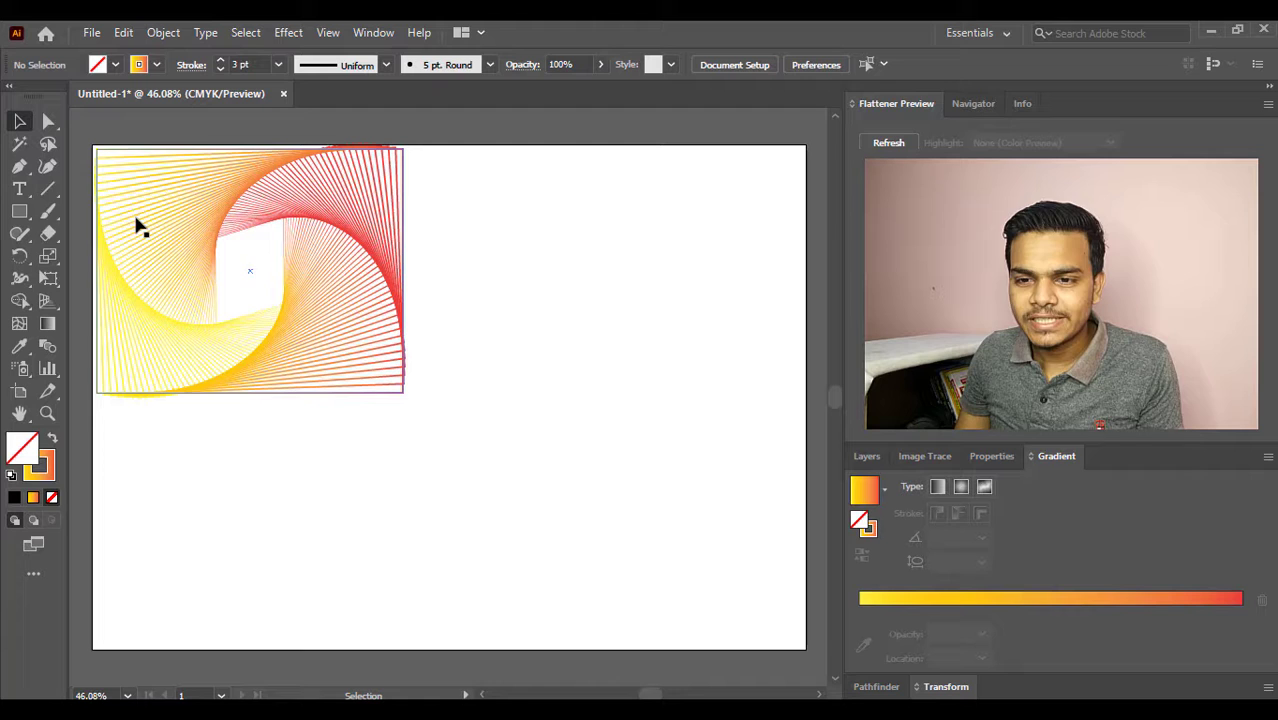
- Draw a rounded square with the Rounded Rectangle tool in the empty area right of the spiral pattern
left_click(22, 212)
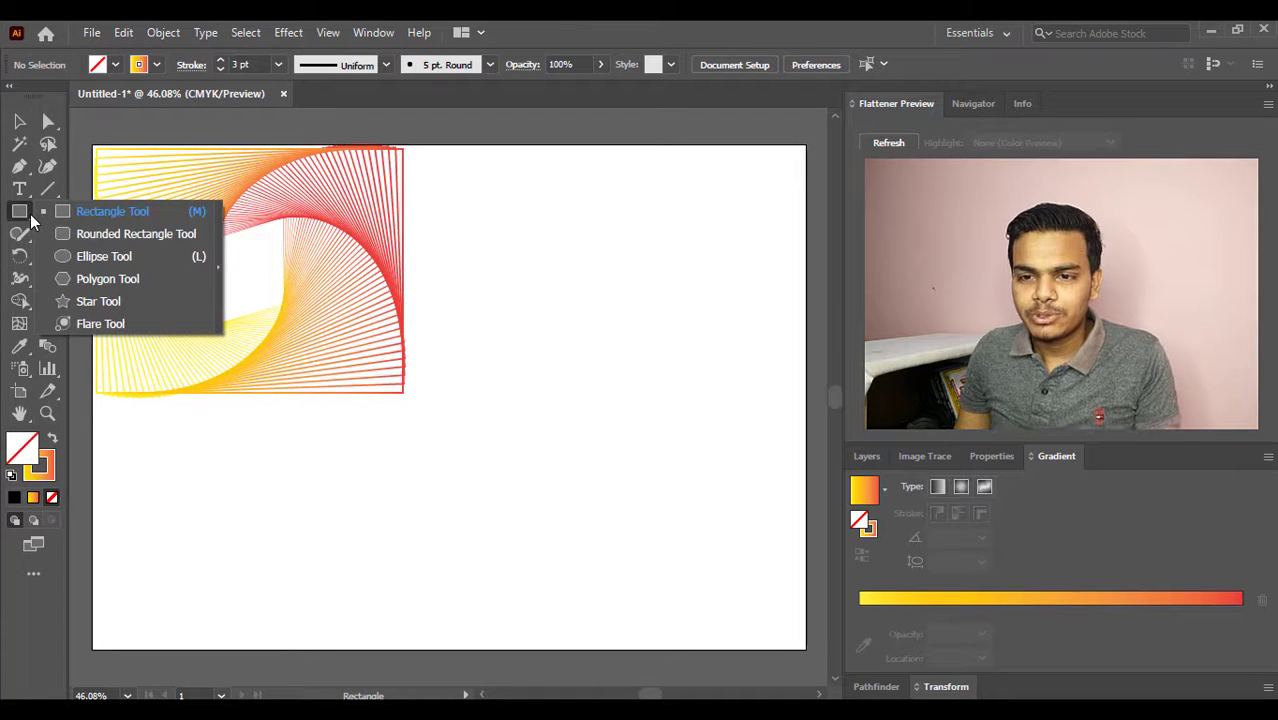
left_click(95, 234)
left_click_drag(506, 299, 660, 462)
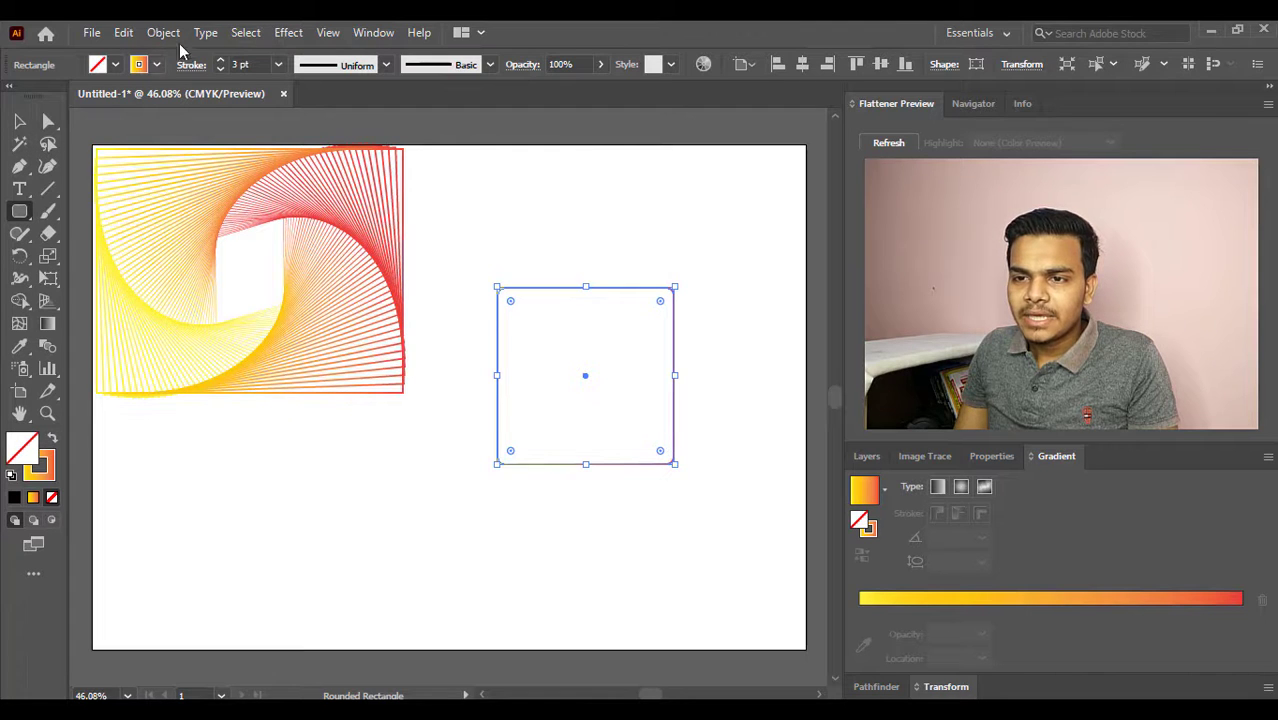
- Start a Distort & Transform Transform effect on the rounded square and set it to 18 copies
left_click(285, 33)
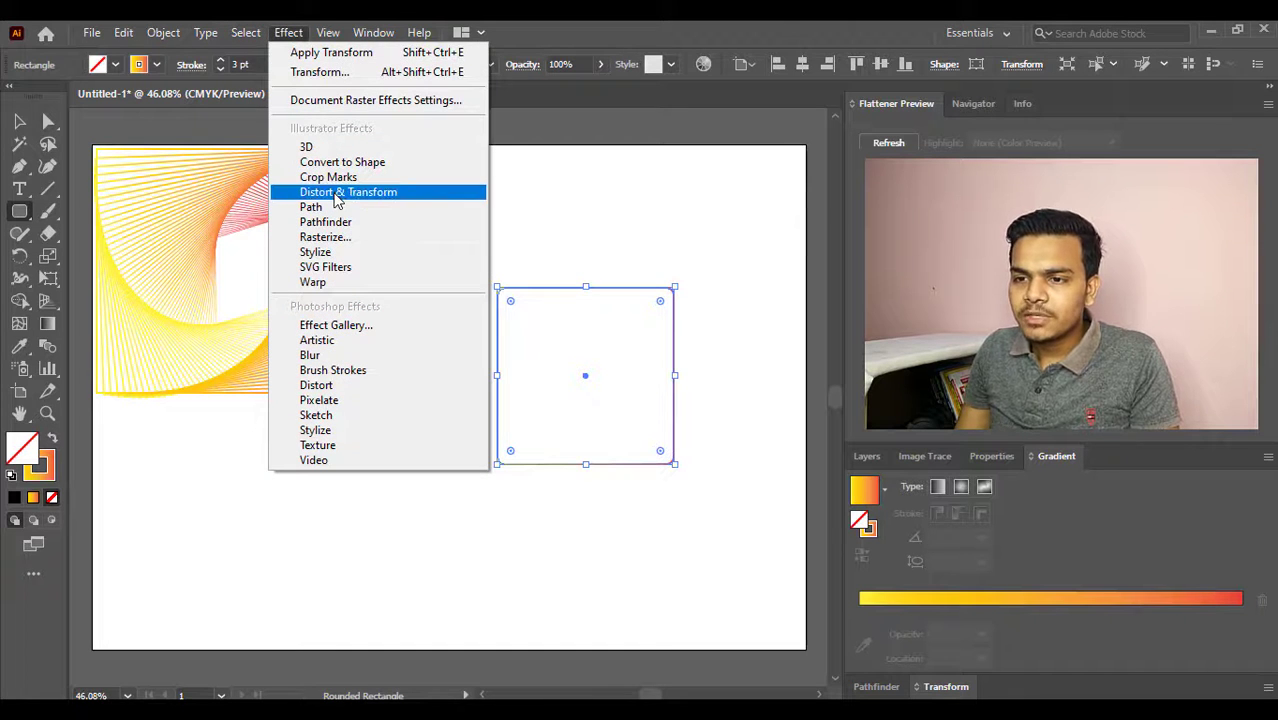
mouse_move(347, 203)
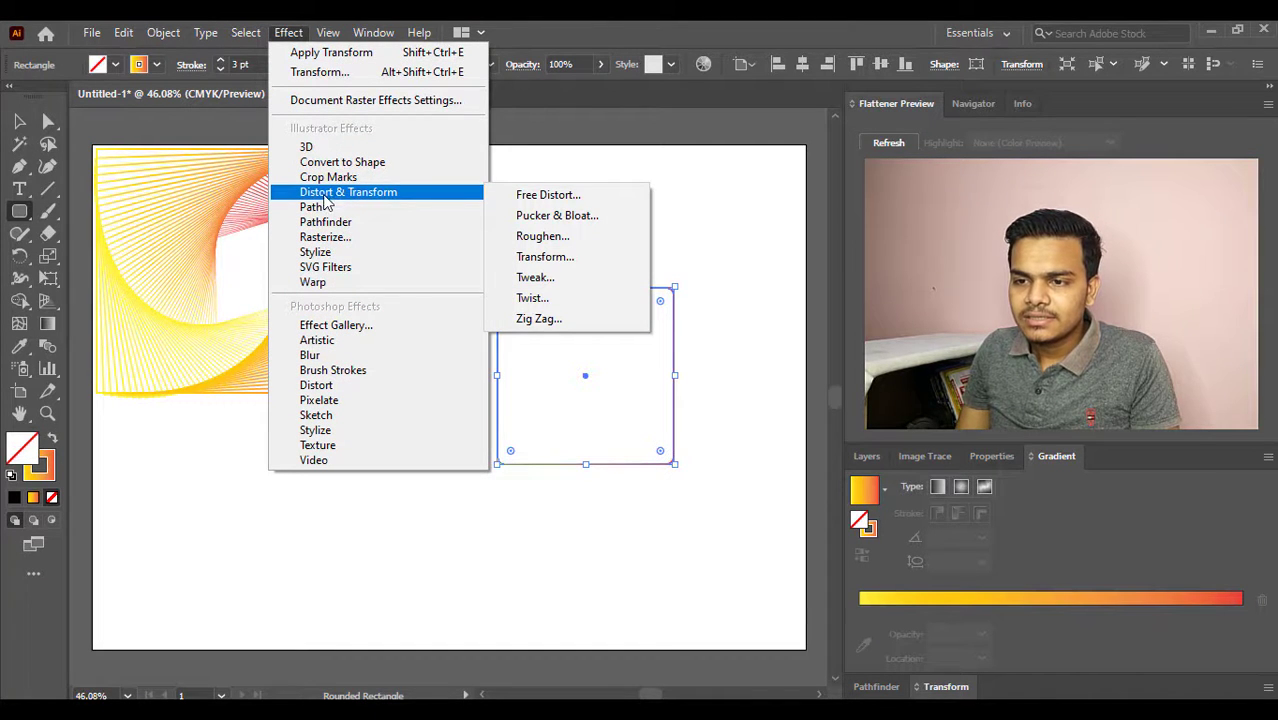
left_click(549, 258)
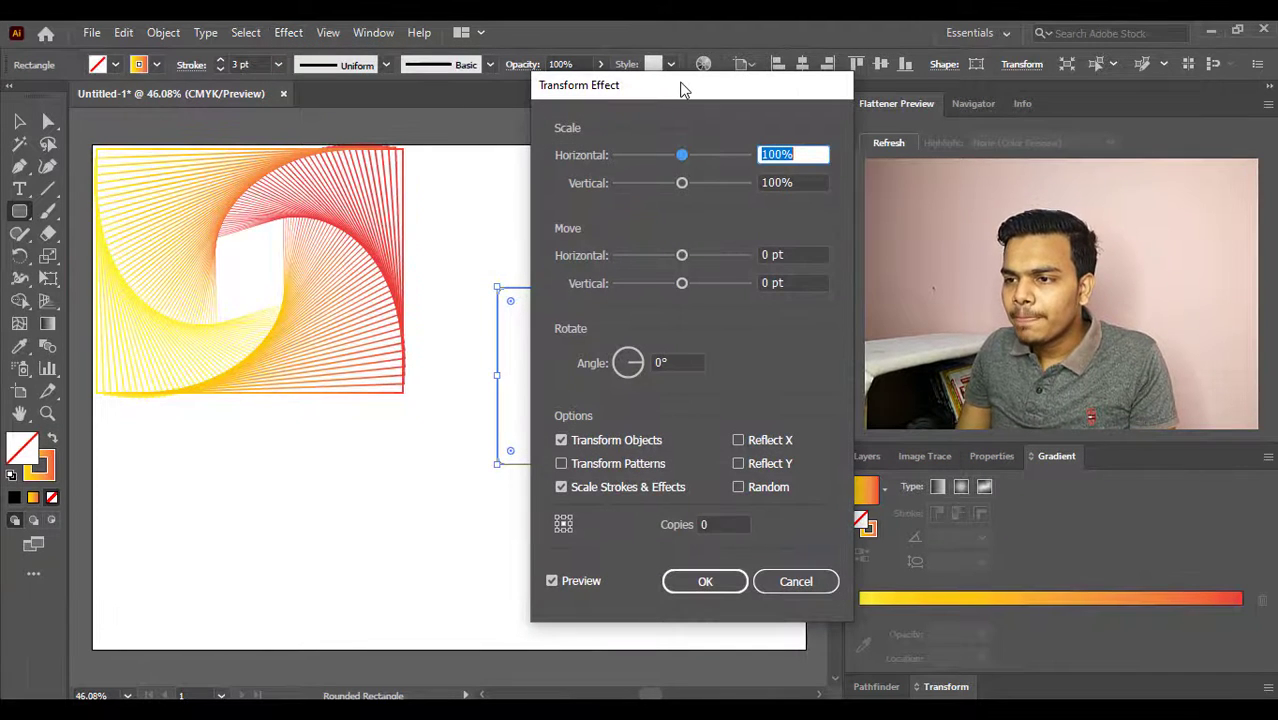
left_click_drag(684, 92, 311, 106)
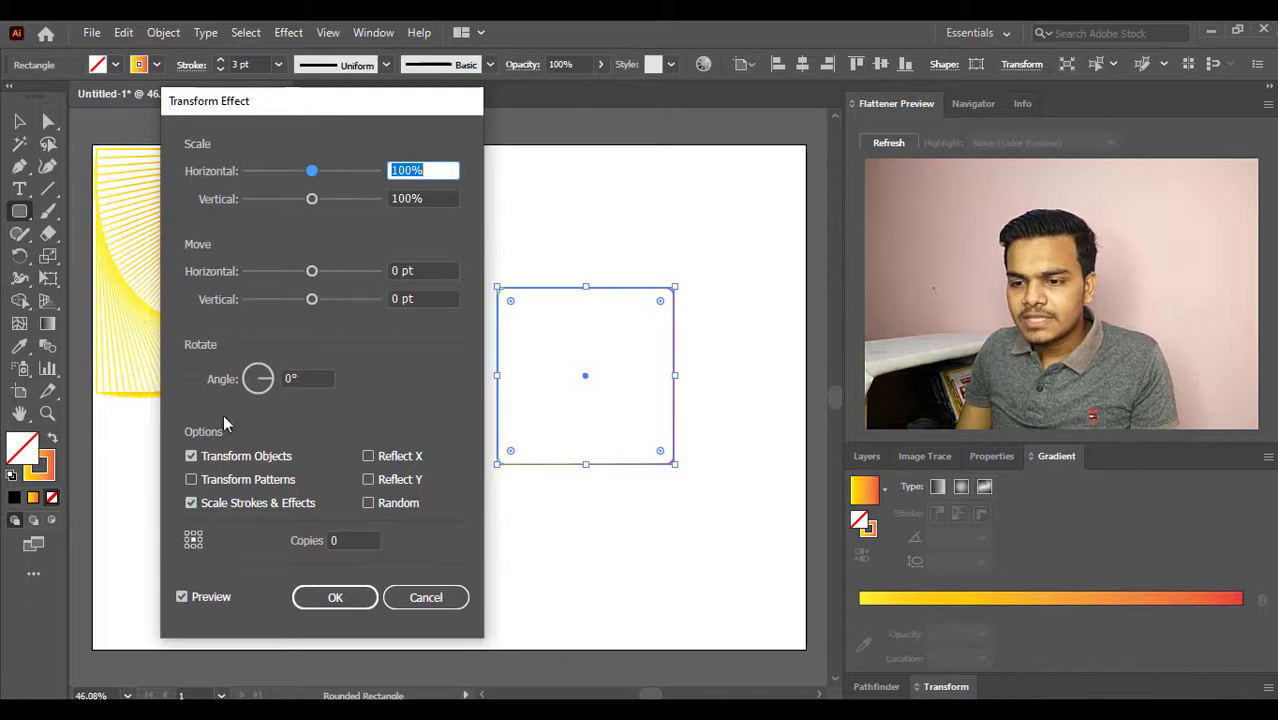
left_click(342, 541)
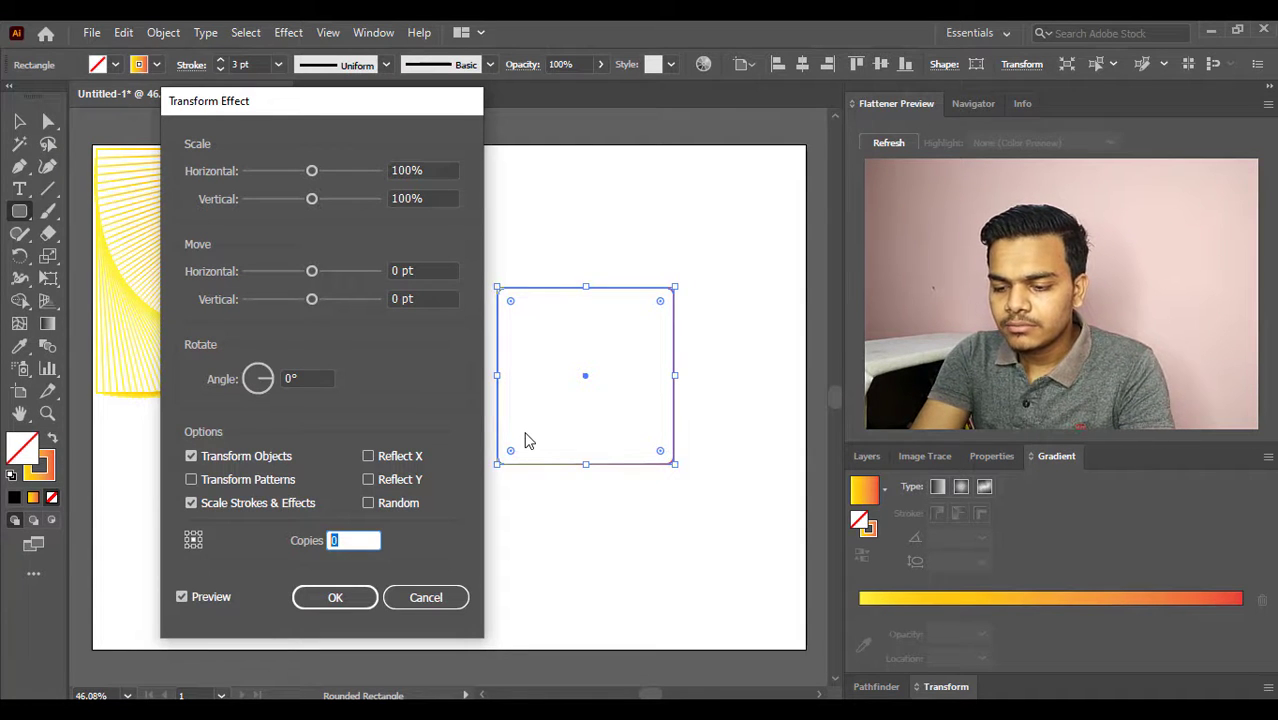
type("18")
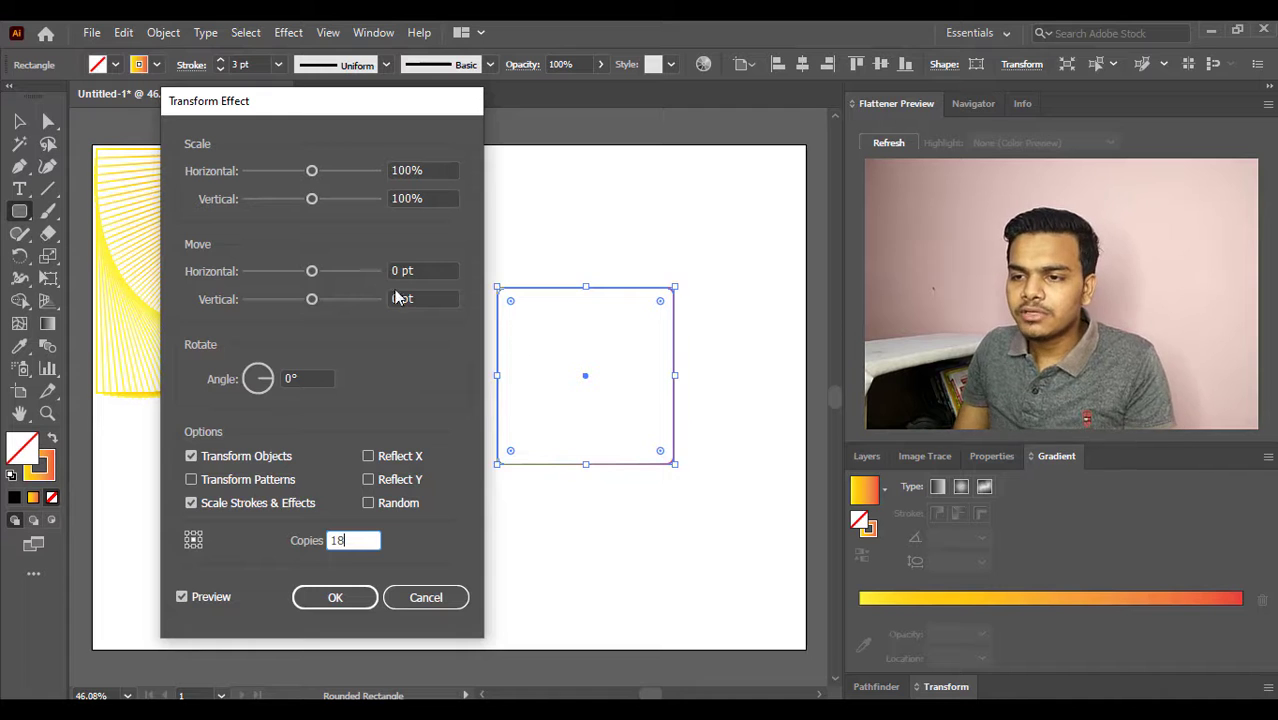
- Set the Transform effect's horizontal scale to 96%
left_click(429, 171)
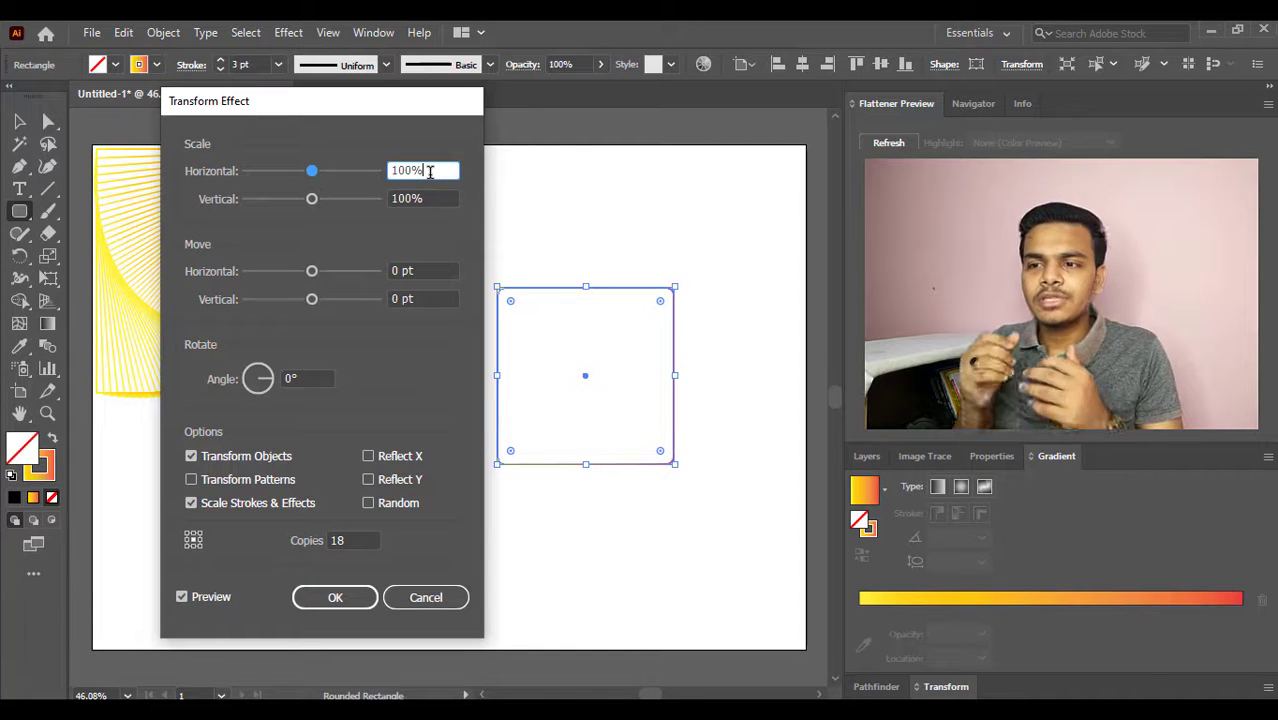
left_click_drag(430, 171, 388, 171)
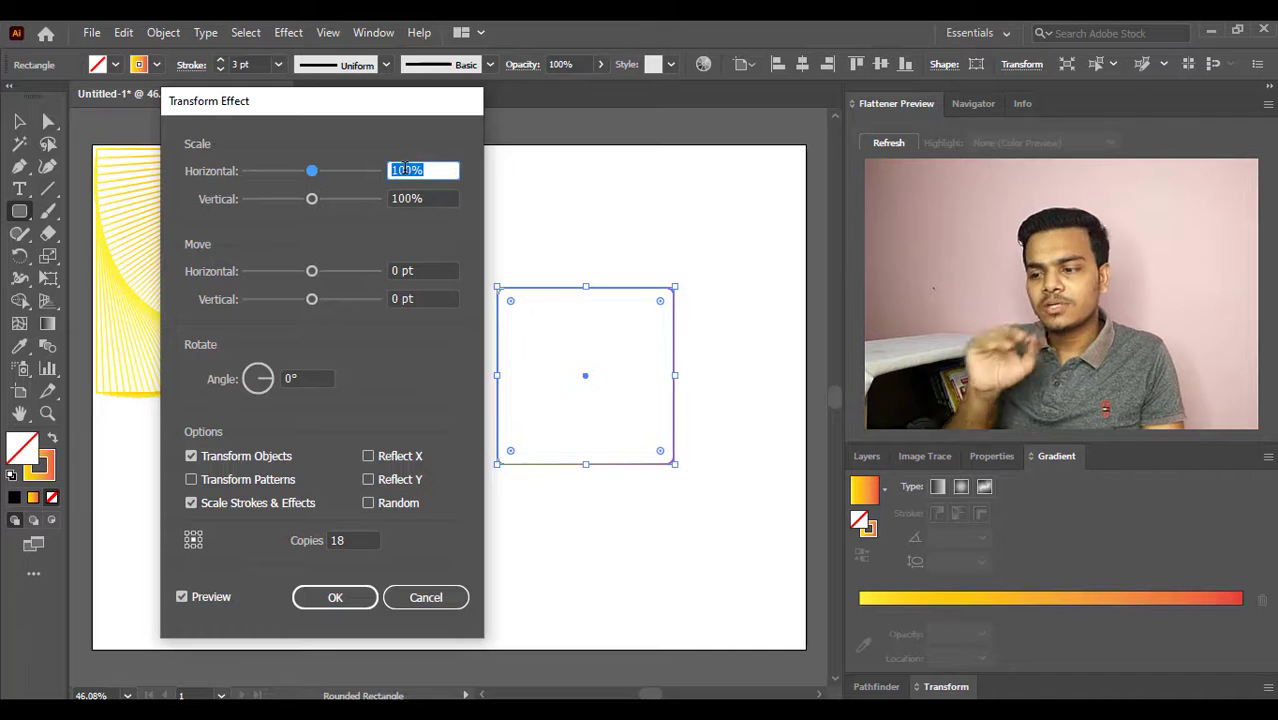
key("Down")
key("Down")
key("Down")
key("Down")
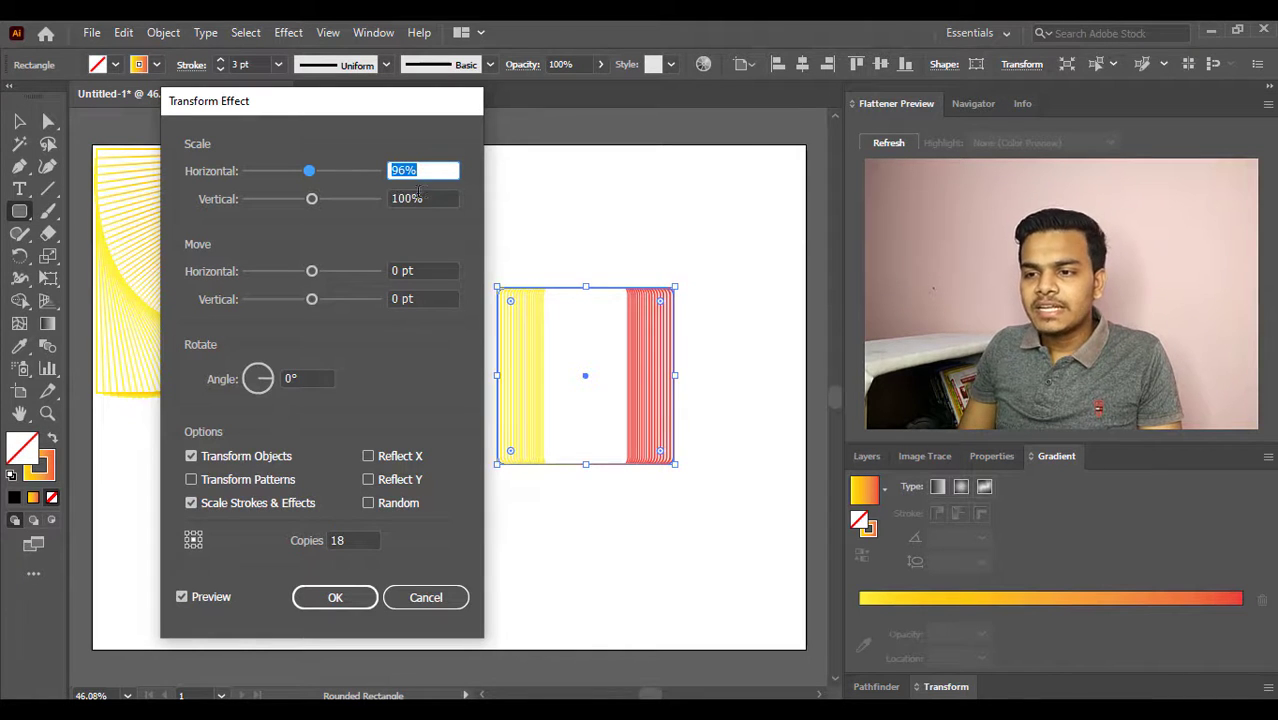
- Try vertical scale values between 97% and 104% for the Transform effect on the rounded square
left_click_drag(427, 199, 389, 199)
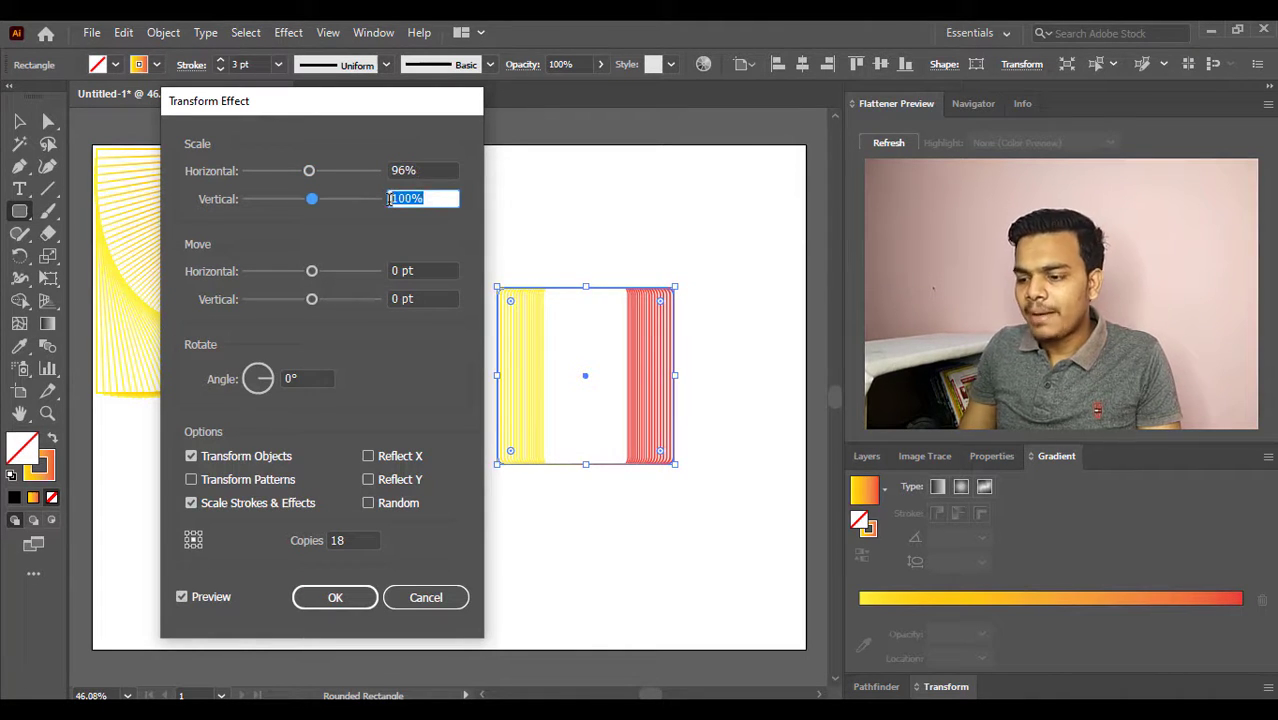
key("Up")
key("Up")
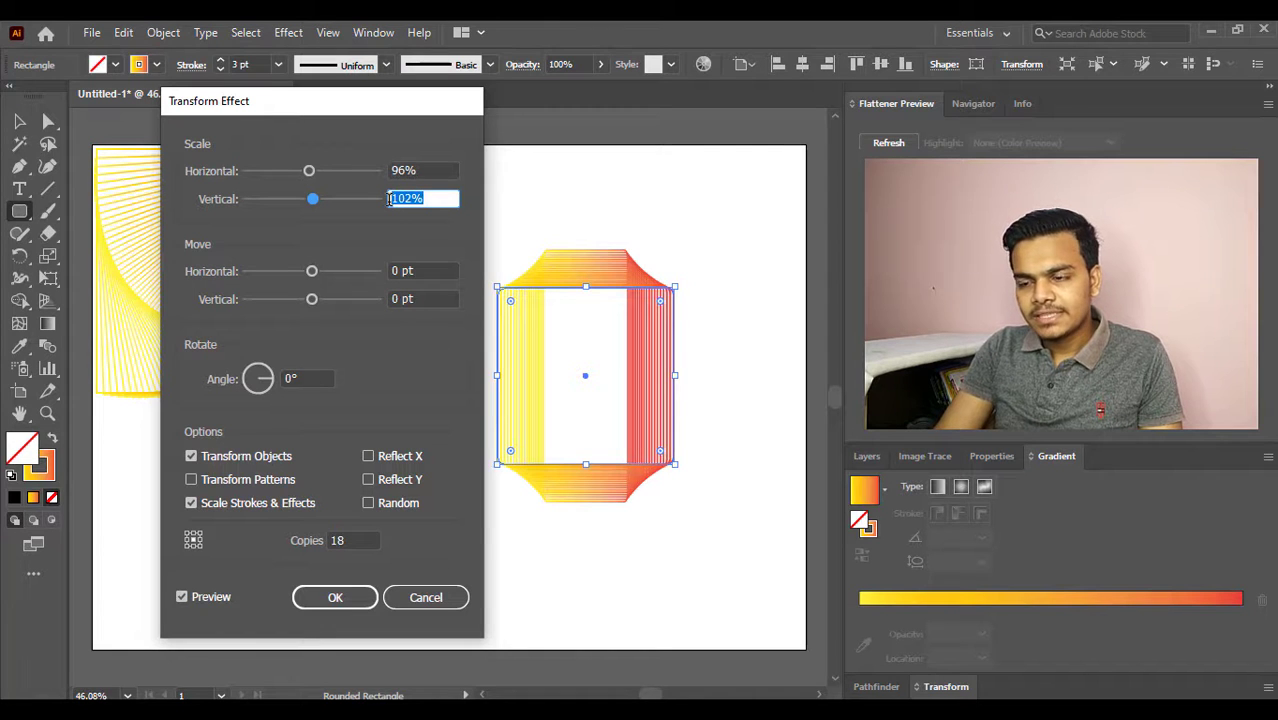
key("Down")
key("Down")
key("Down")
key("Down")
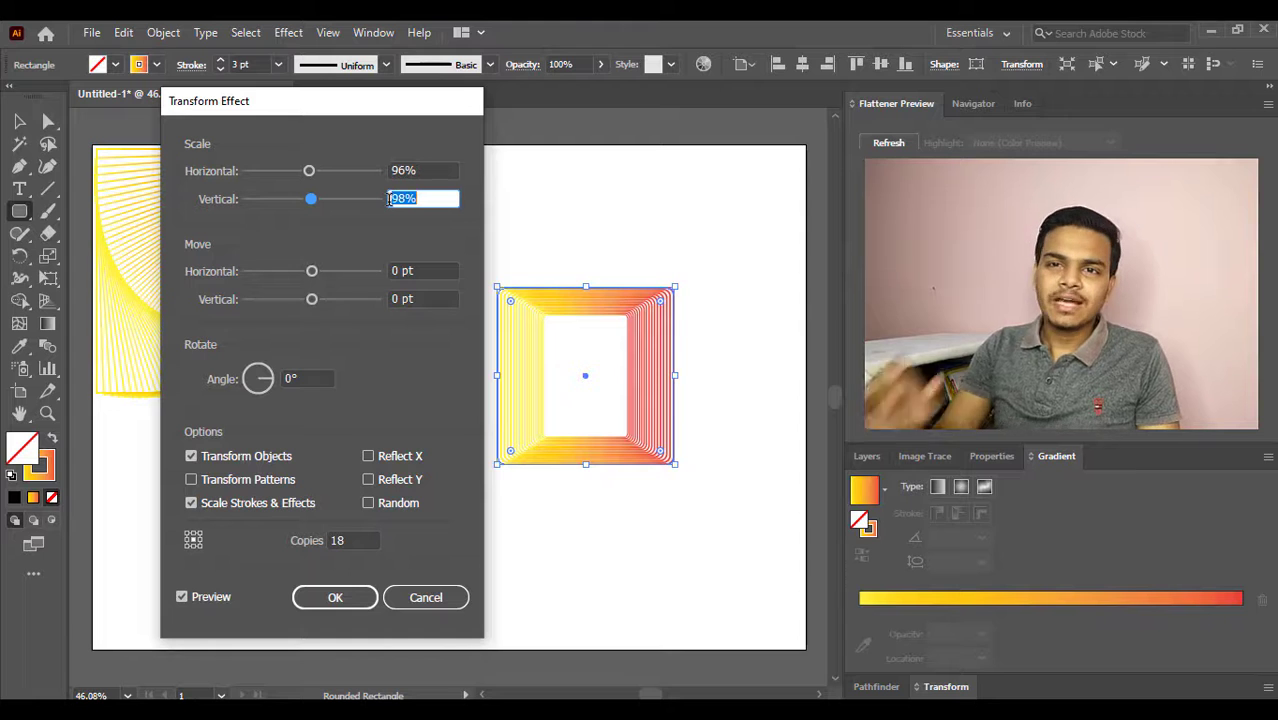
key("Down")
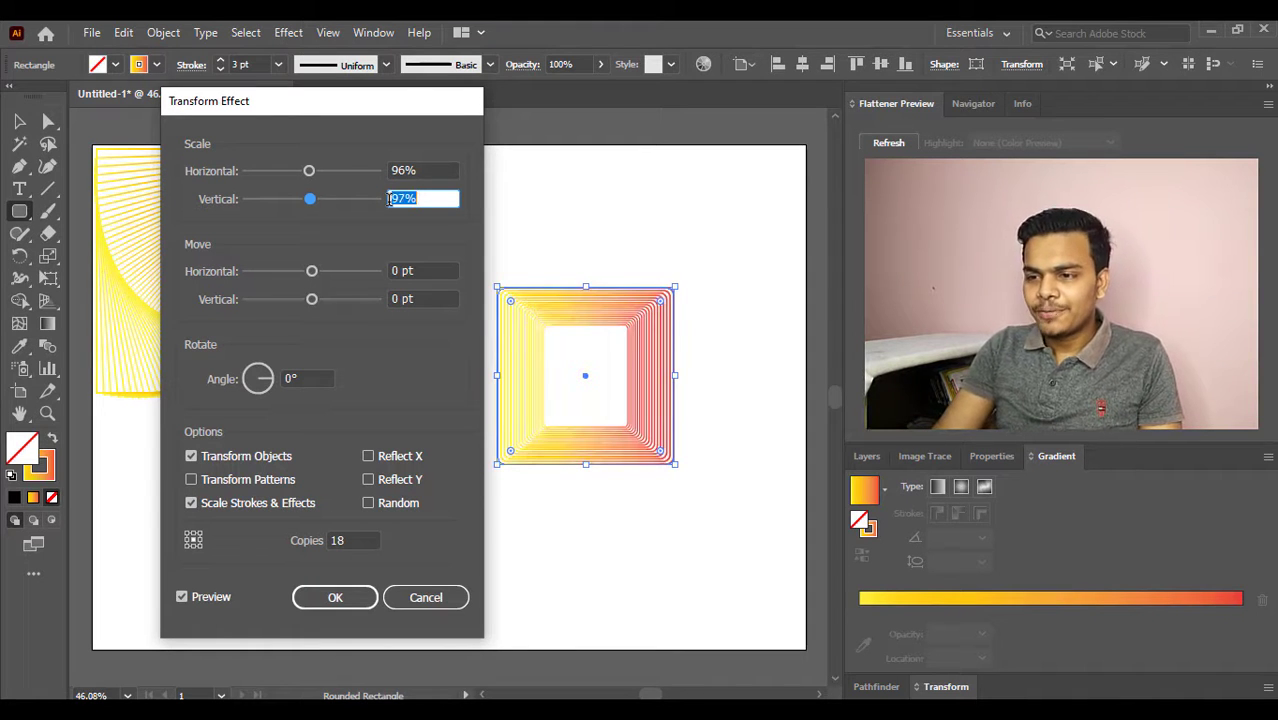
key("Up")
key("Up")
key("Up")
key("Up")
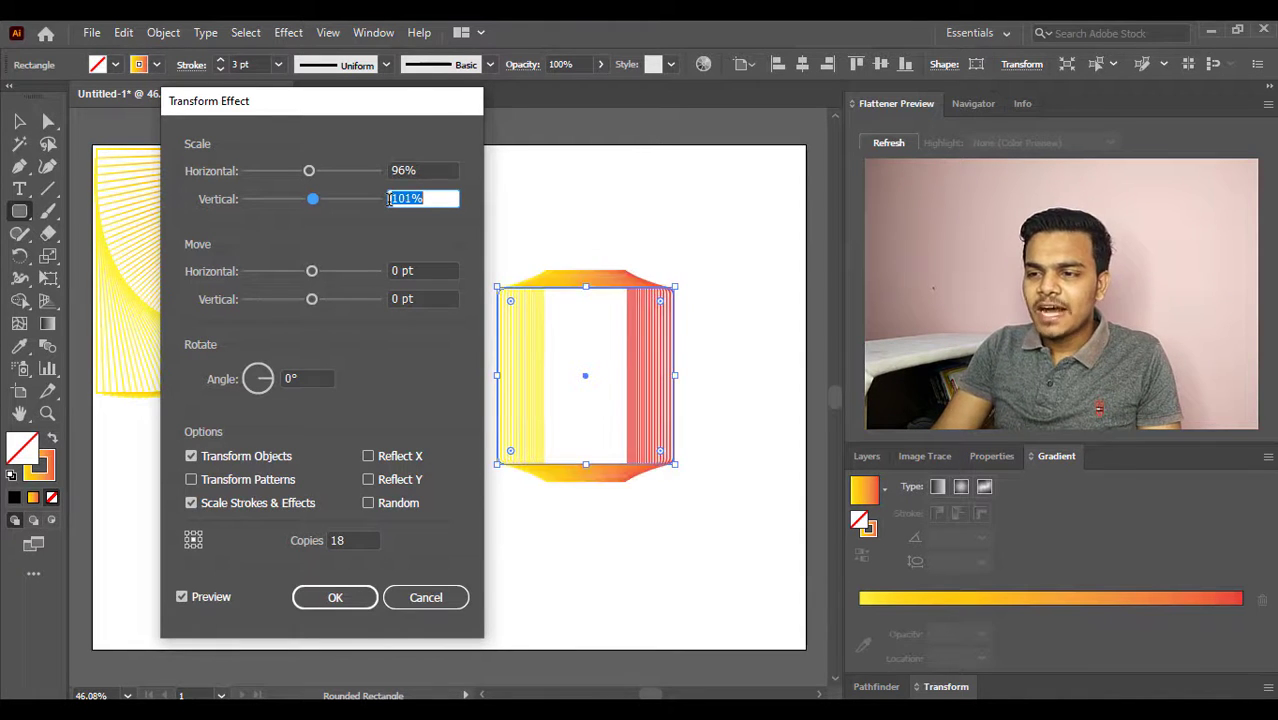
key("Up")
key("Up")
key("Up")
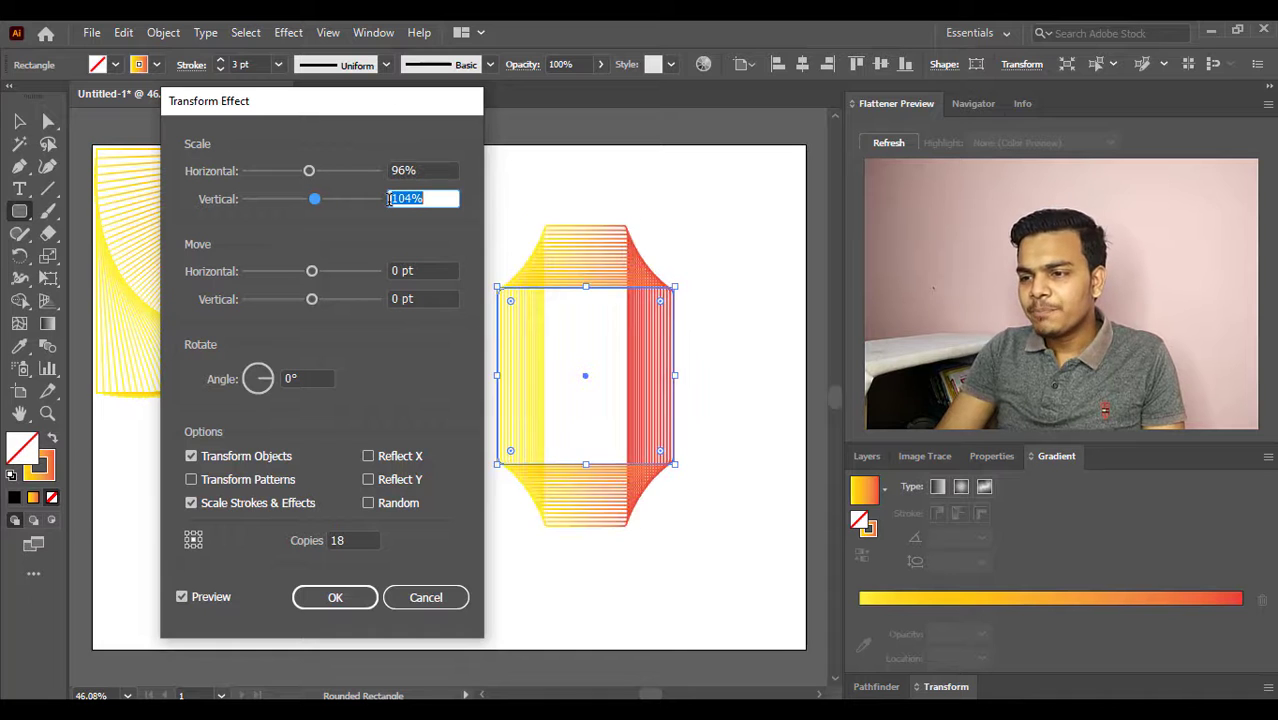
key("Down")
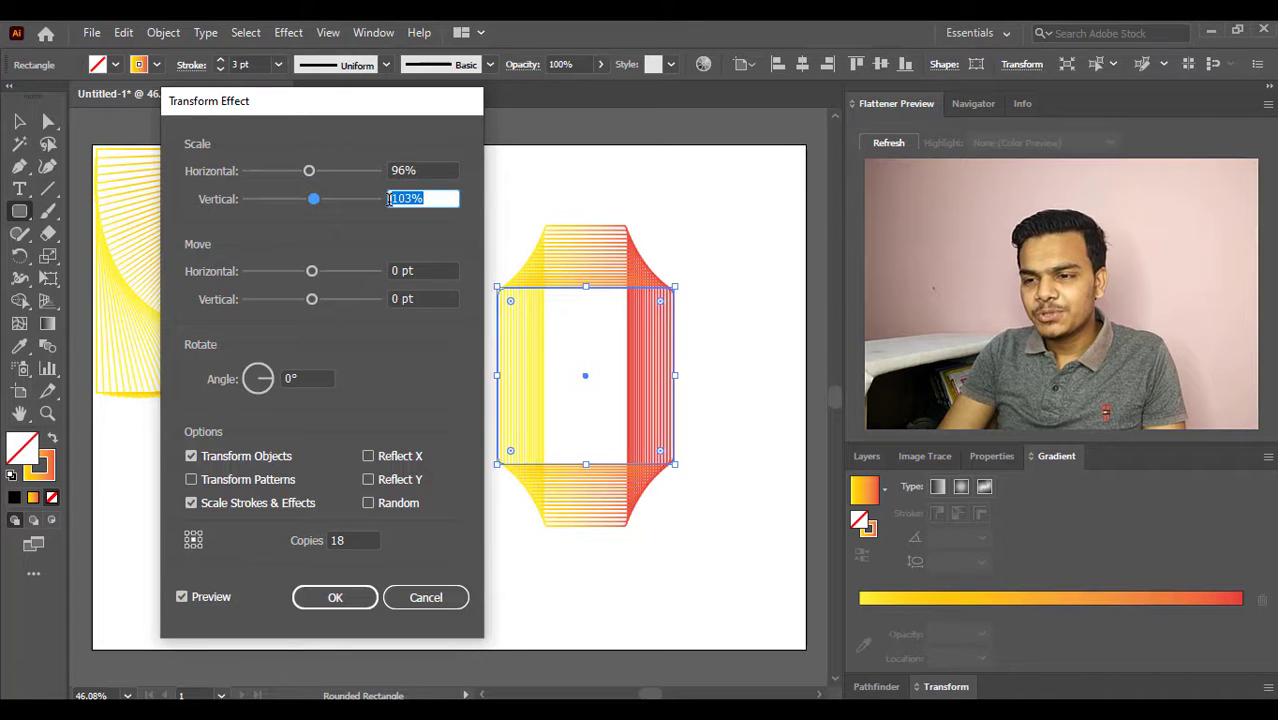
- Set the Transform effect's vertical scale to 95%
key("Down")
key("Down")
key("Down")
key("Down")
key("Down")
key("Down")
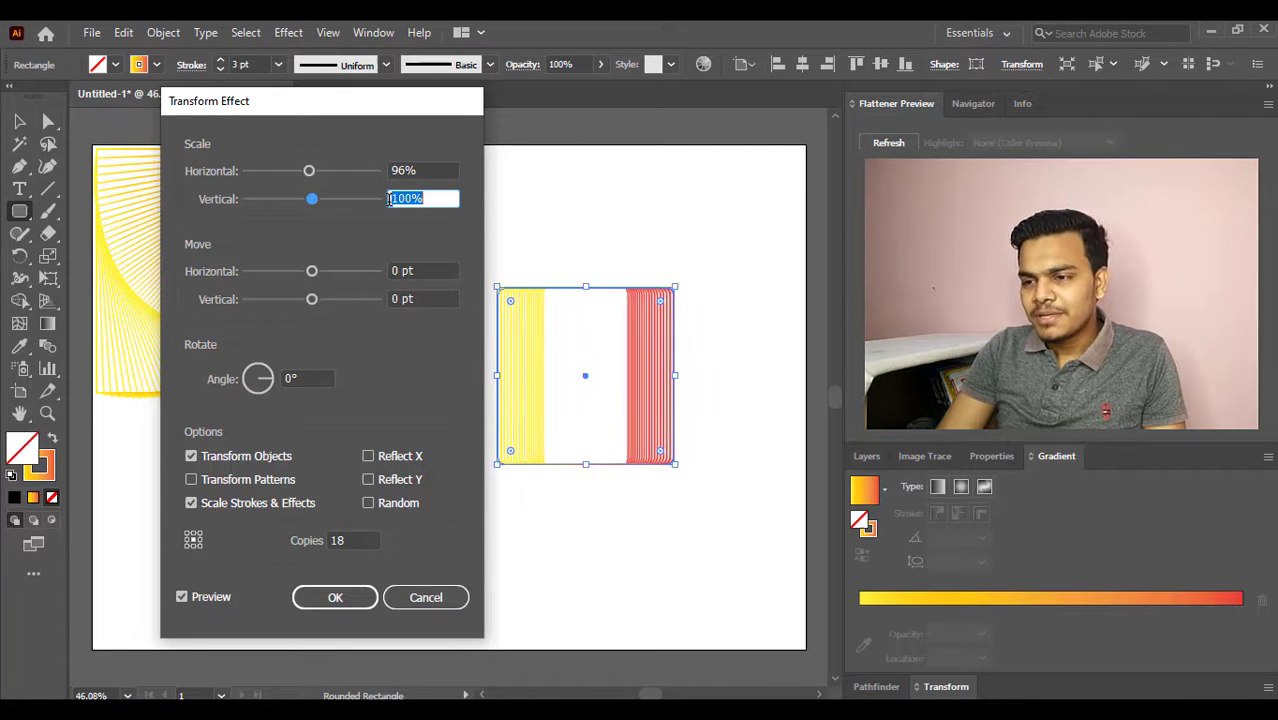
key("Down")
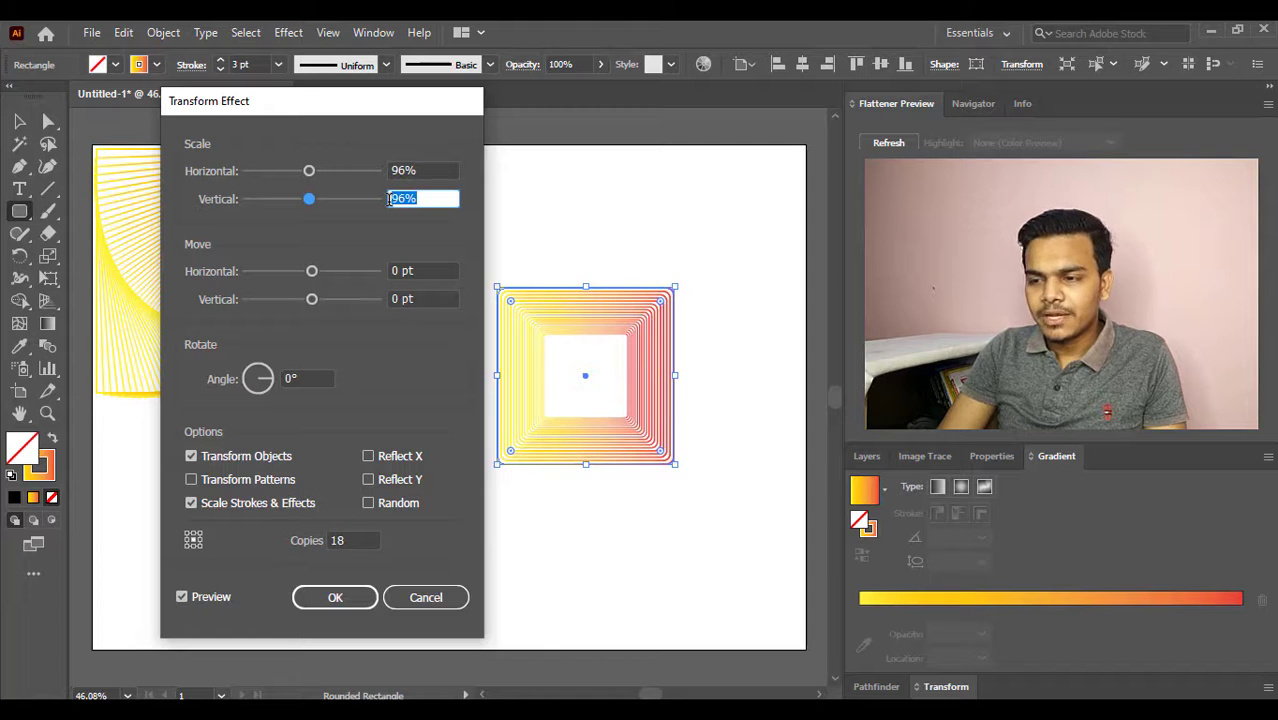
key("Down")
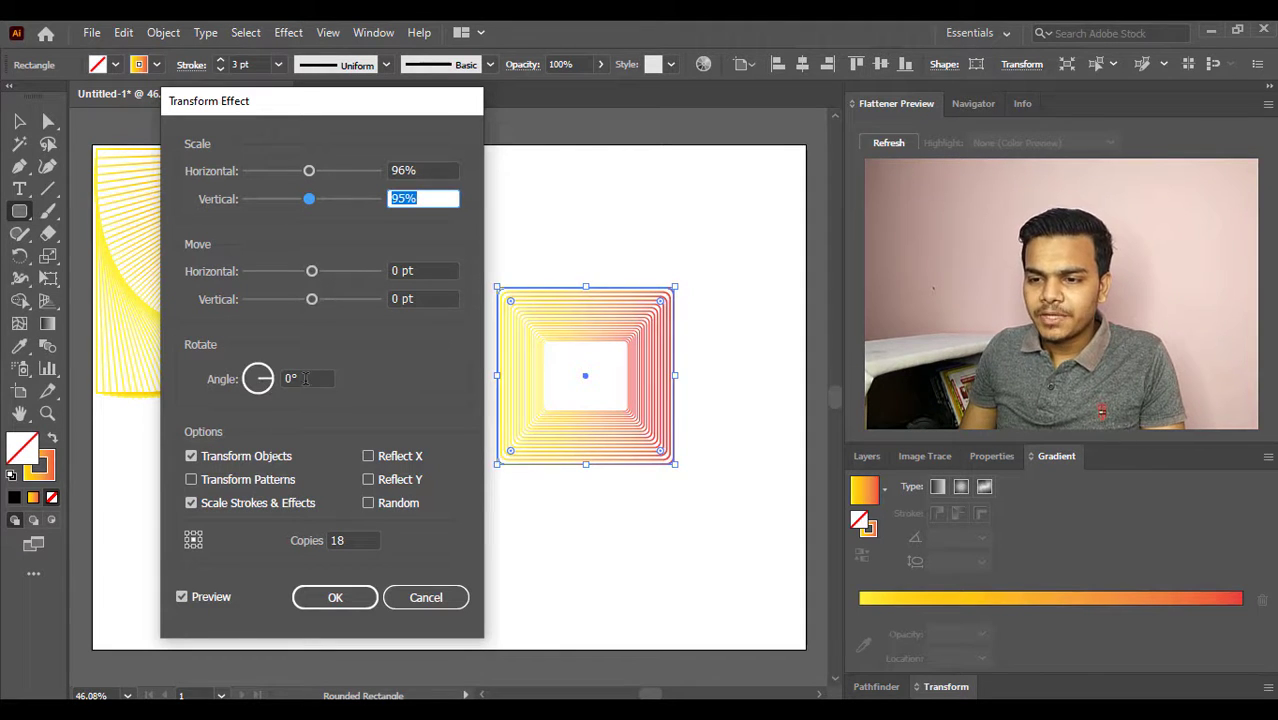
- Try rotation angles between 5° and -10° for the rounded square's copies
left_click(267, 379)
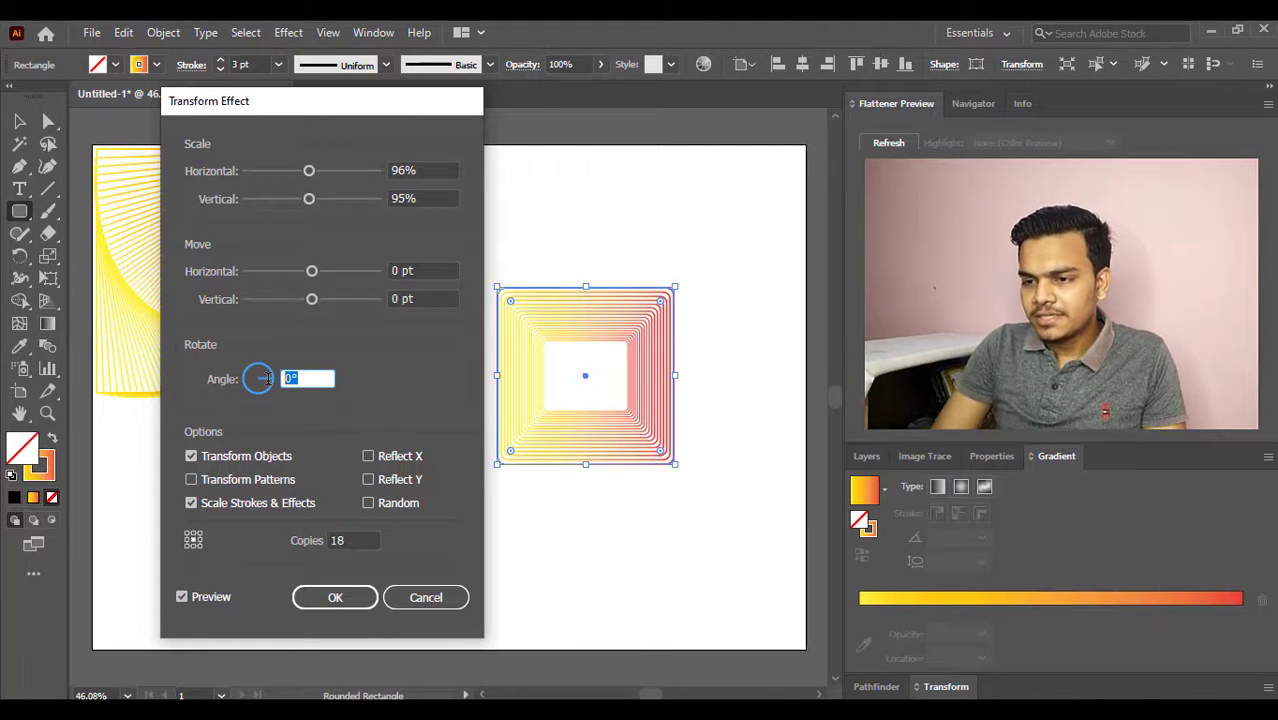
key("Down")
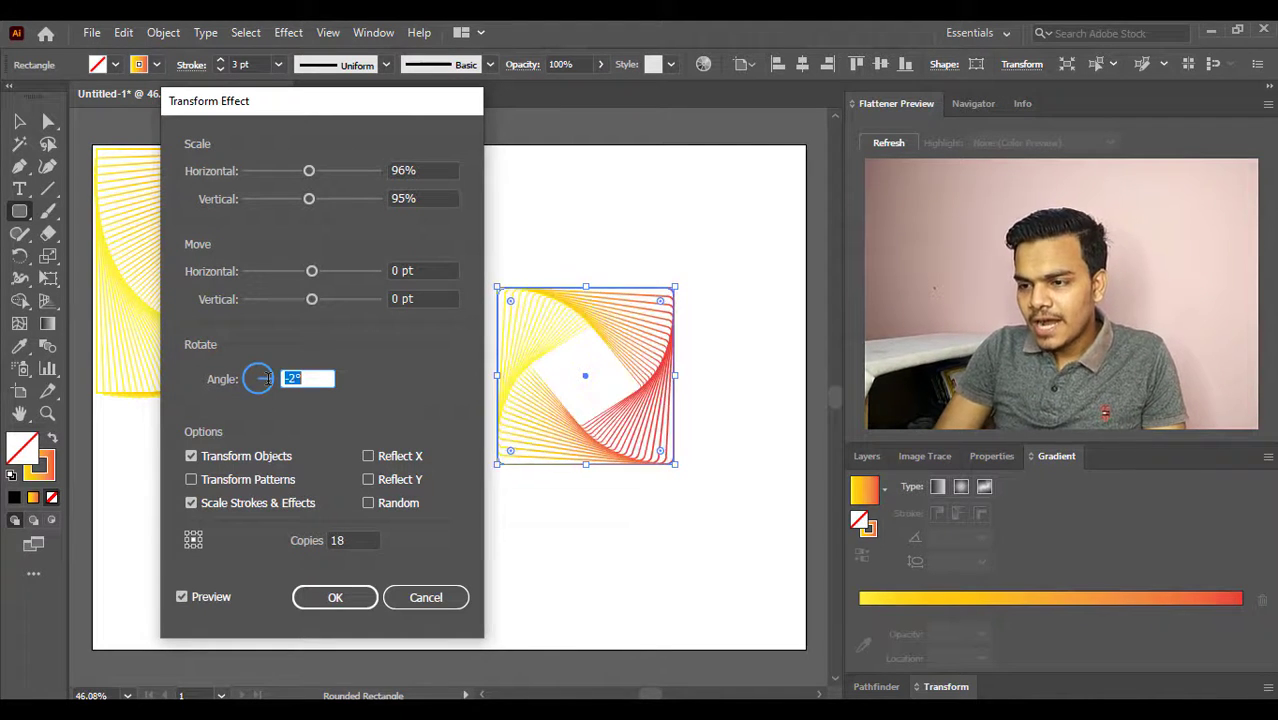
key("Up")
key("Up")
key("Up")
key("Up")
key("Up")
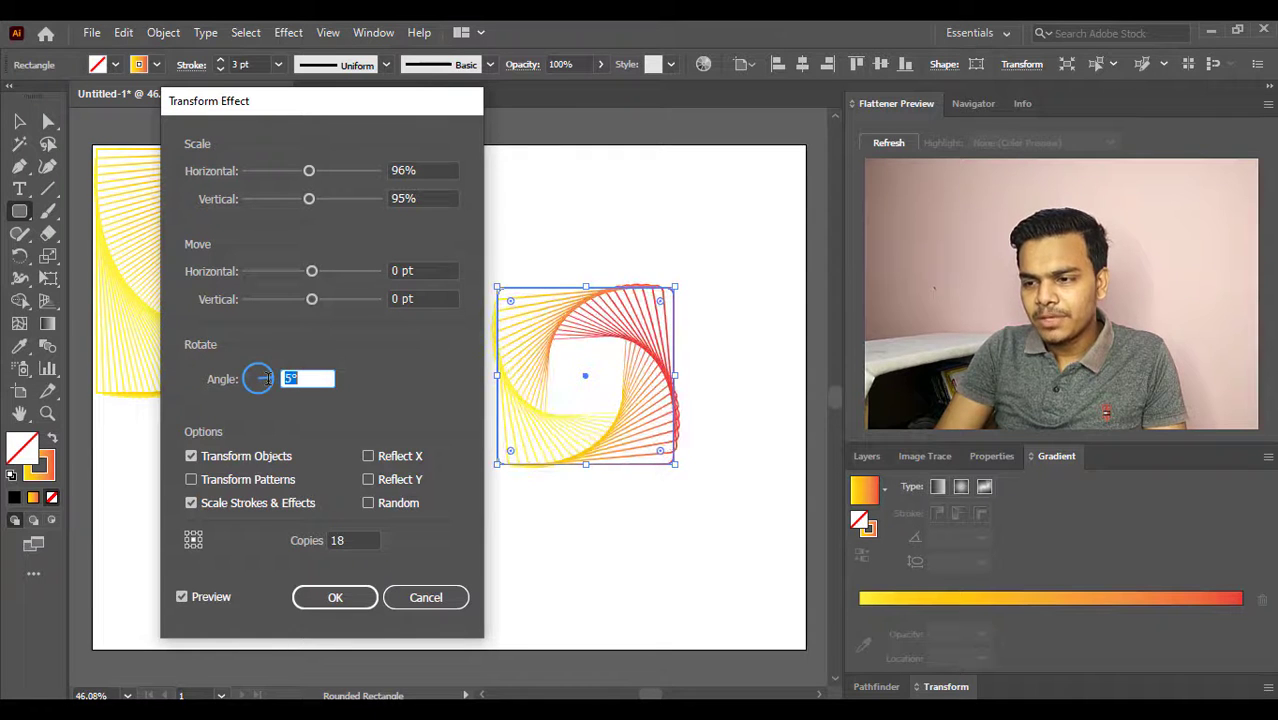
key("Down")
key("Down")
key("Down")
key("Down")
key("Down")
key("Down")
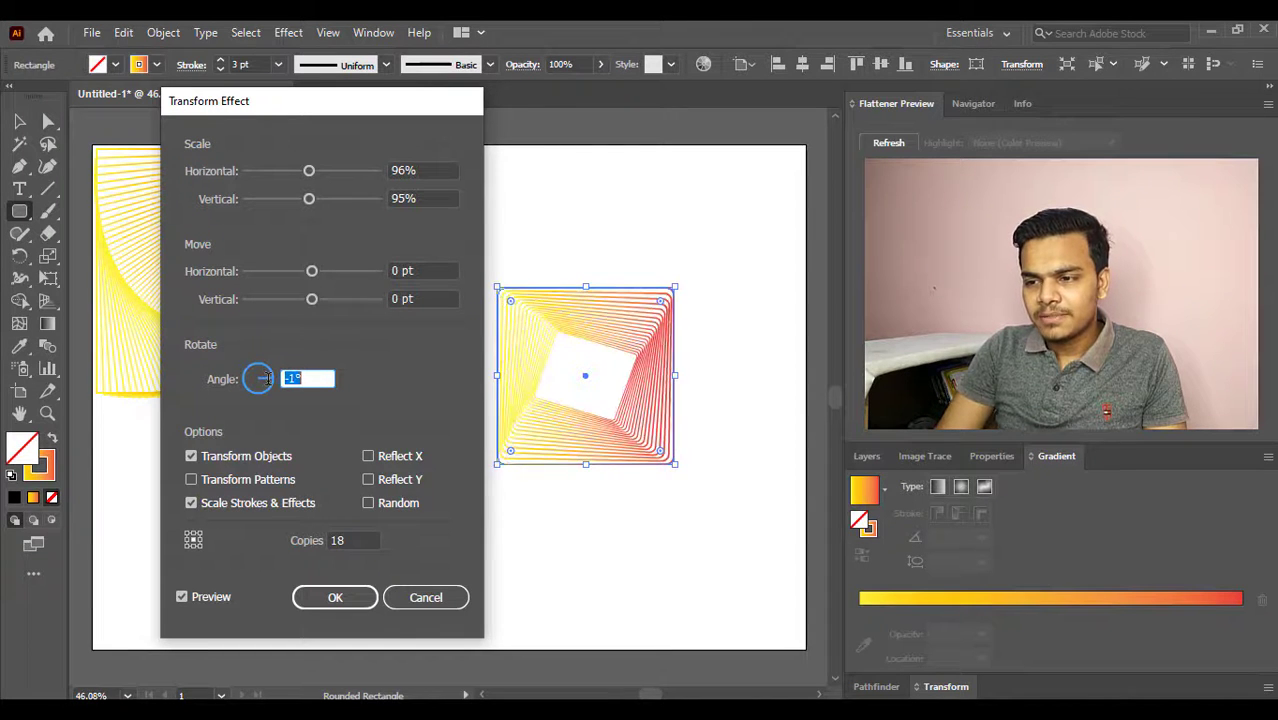
key("Down")
key("Down")
key("Down")
key("Down")
key("Down")
key("Down")
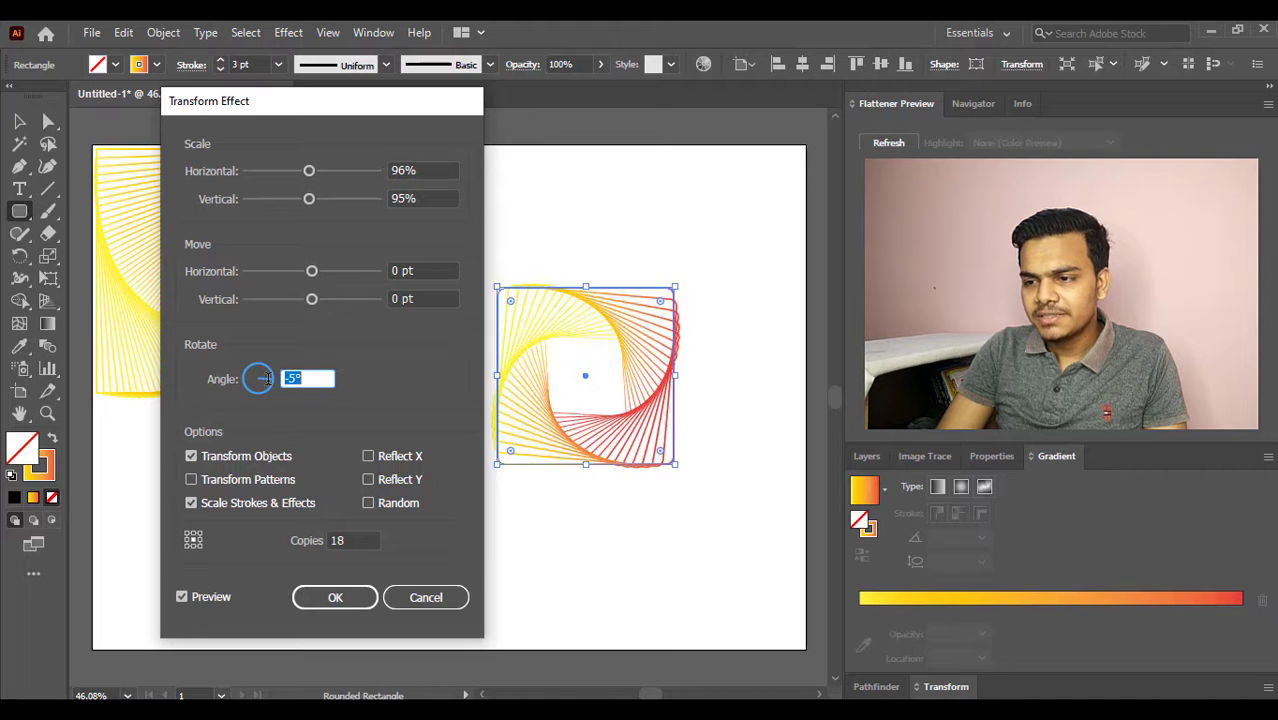
key("Down")
key("Down")
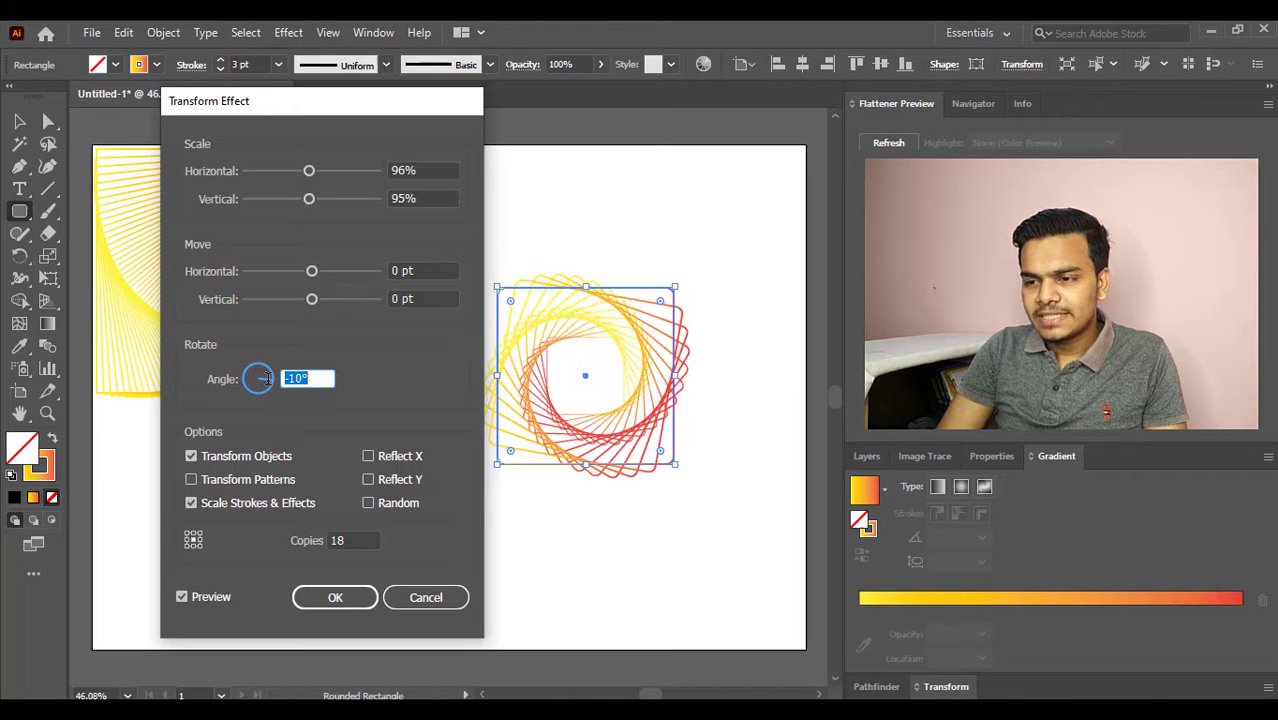
- Try raising the copies' rotation angle through 1° and 11° to 12°
key("Up")
key("Up")
key("Up")
key("Up")
key("Up")
key("Up")
key("Up")
key("Up")
key("Up")
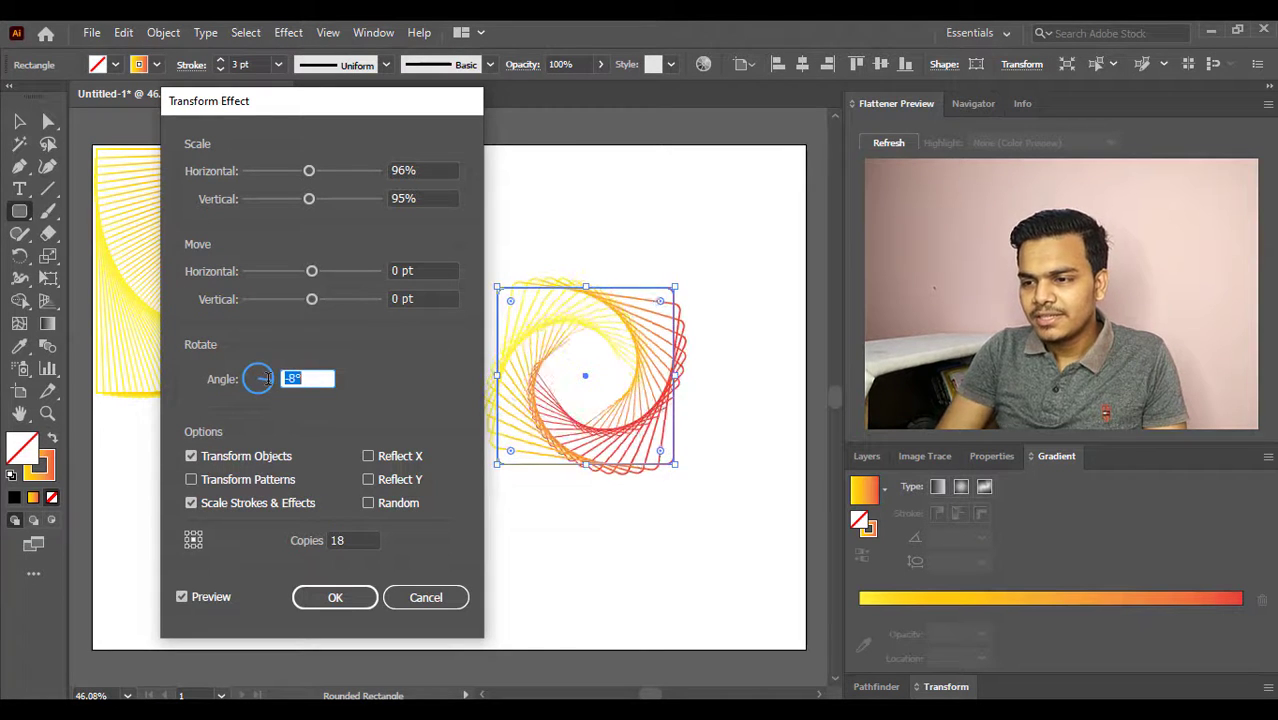
key("Up")
key("Up")
key("Up")
key("Up")
key("Up")
key("Up")
key("Up")
key("Up")
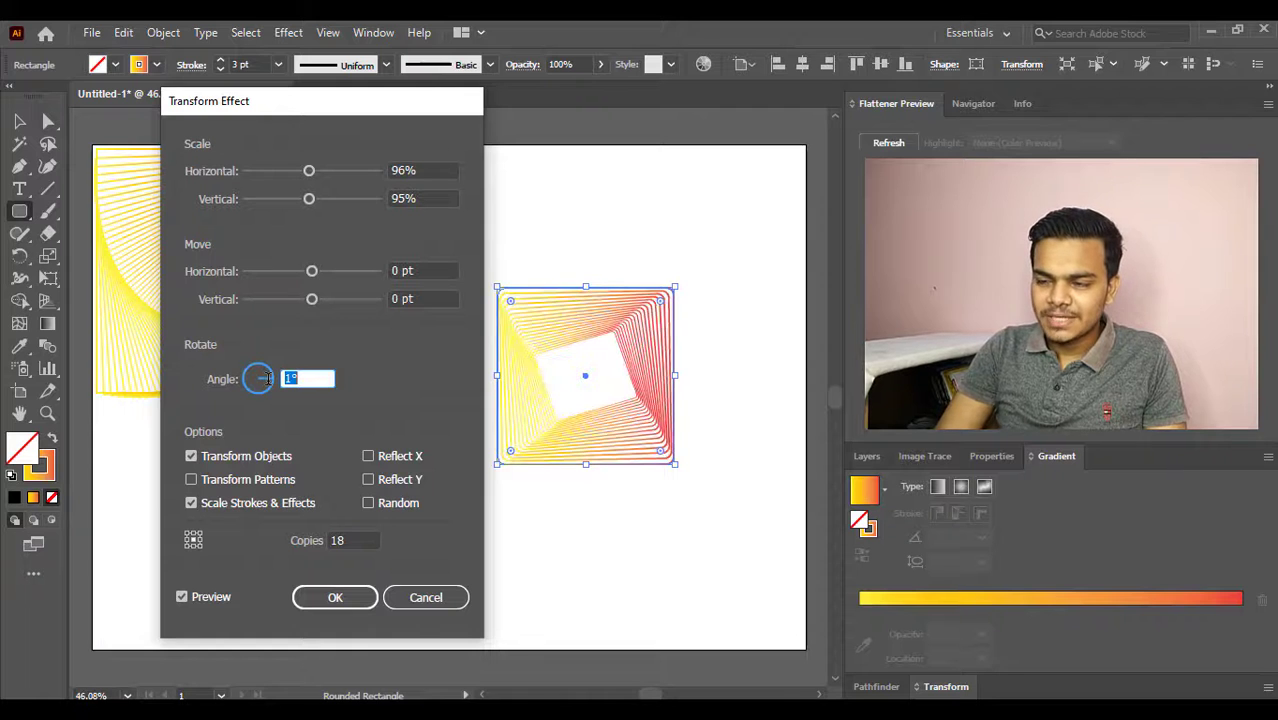
key("Up")
key("Up")
key("Up")
key("Up")
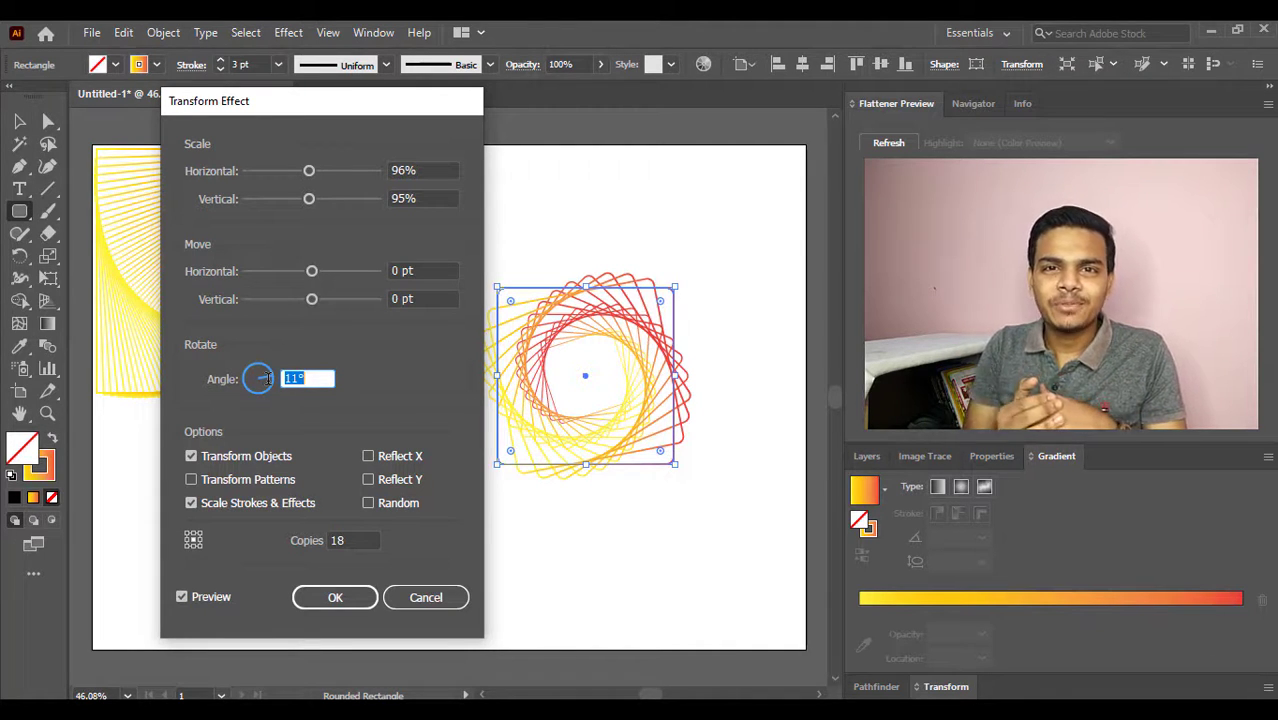
key("Up")
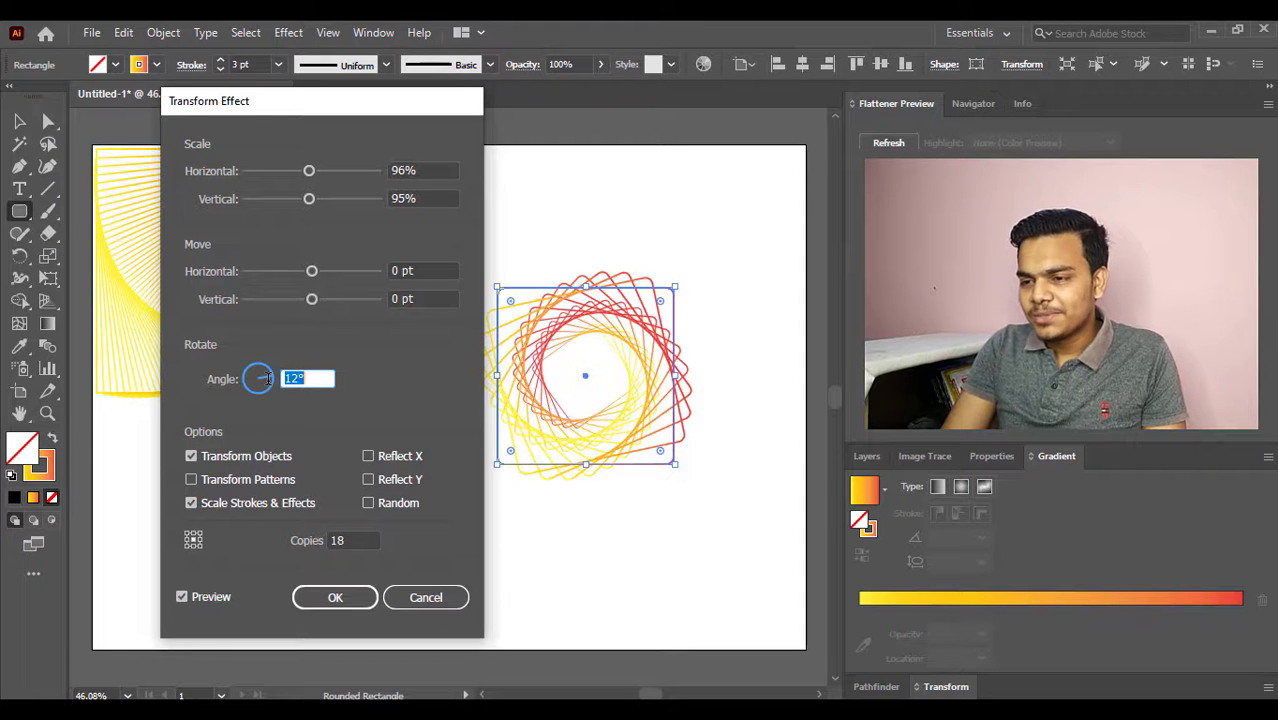
key("Up")
- Set the rotation angle to 2° and apply the Transform effect to the rounded square
key("Down")
key("Down")
key("Down")
key("Down")
key("Down")
key("Down")
key("Down")
key("Down")
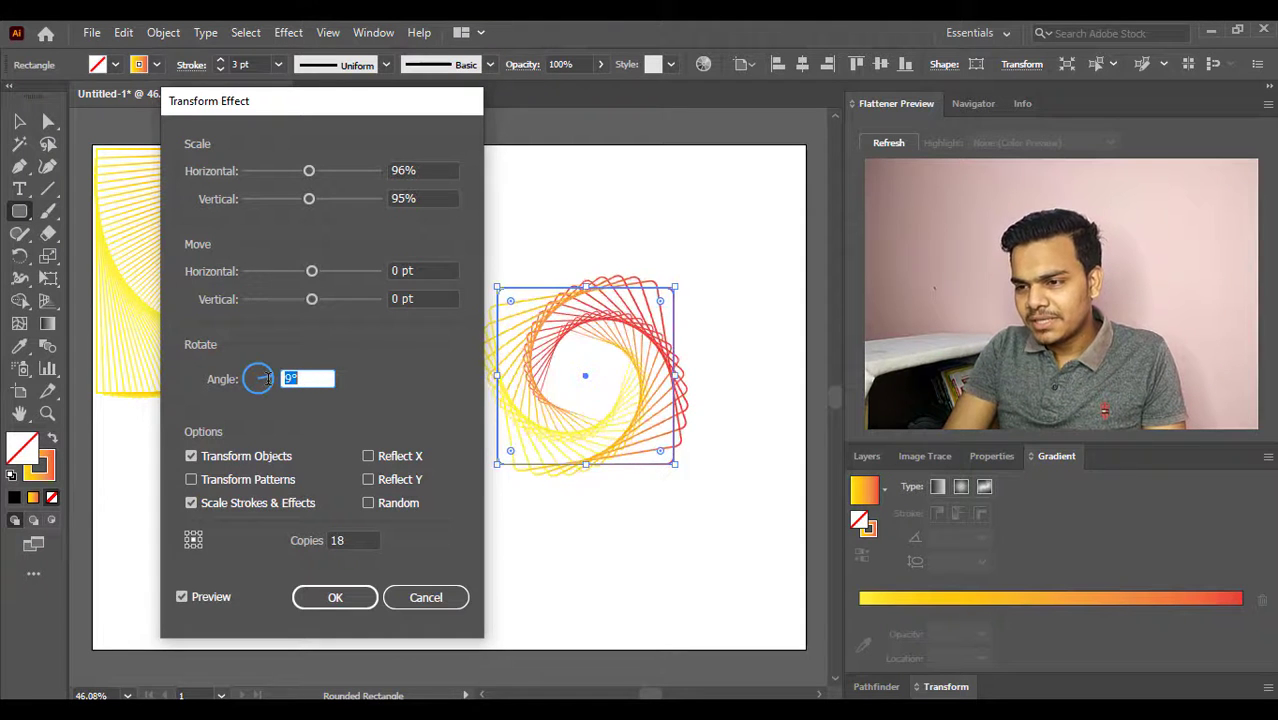
key("Down")
key("Down")
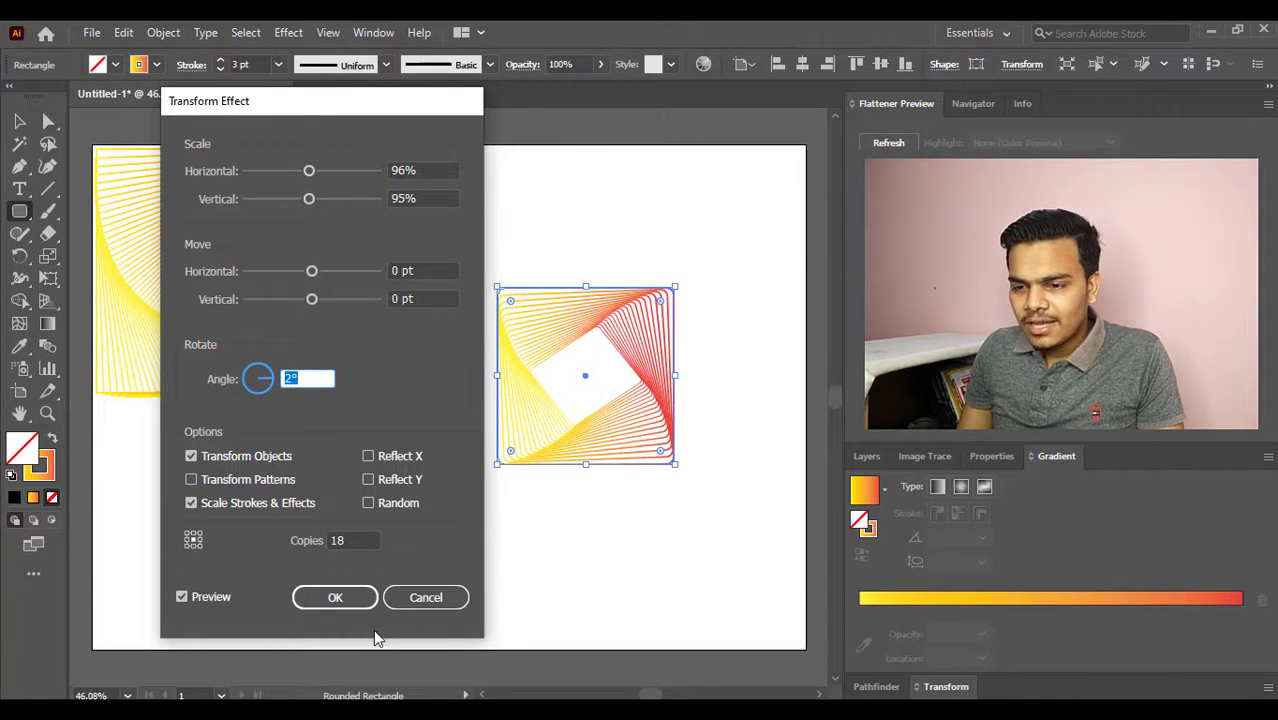
left_click(350, 604)
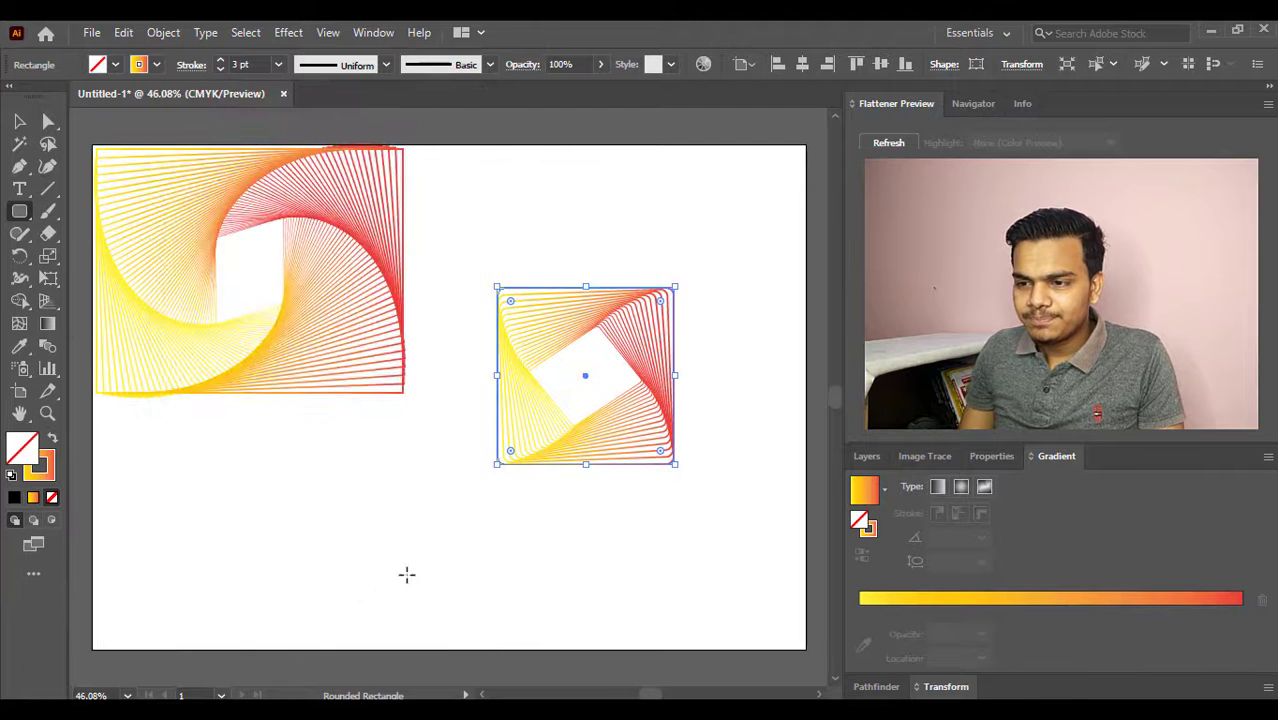
- Apply the yellow-to-red gradient to the rounded square's fill
left_click(884, 489)
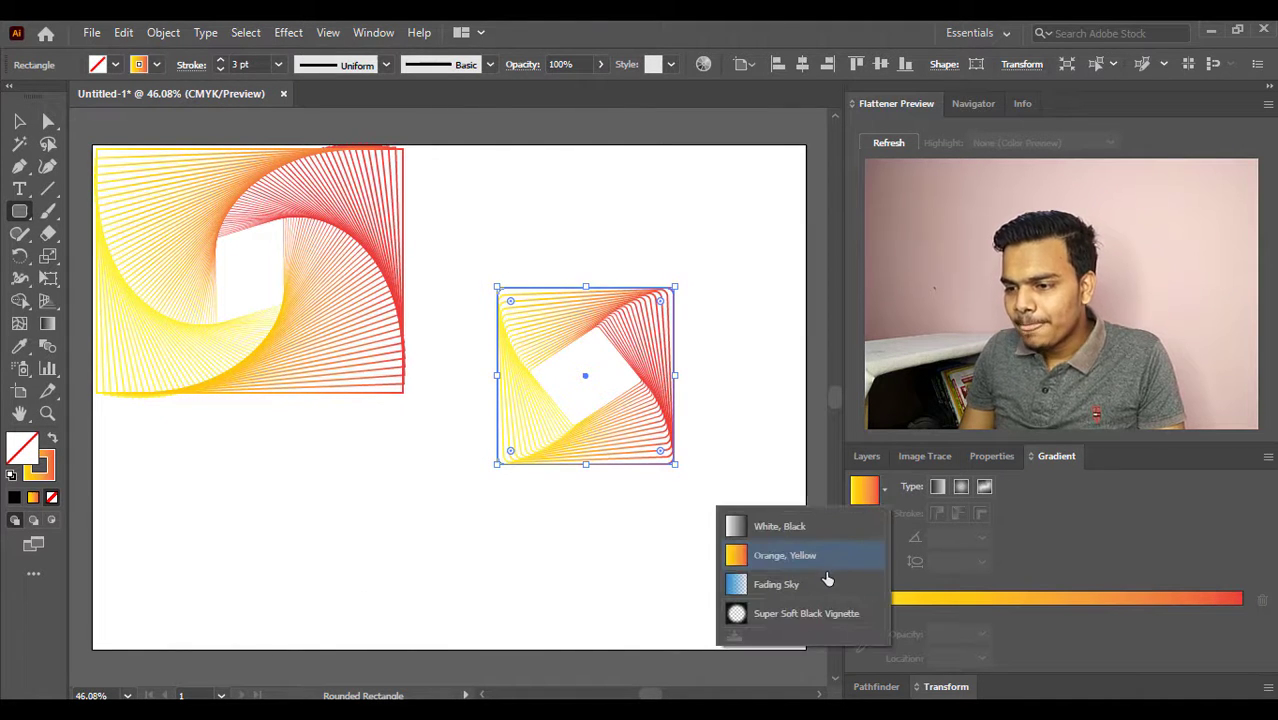
left_click(884, 489)
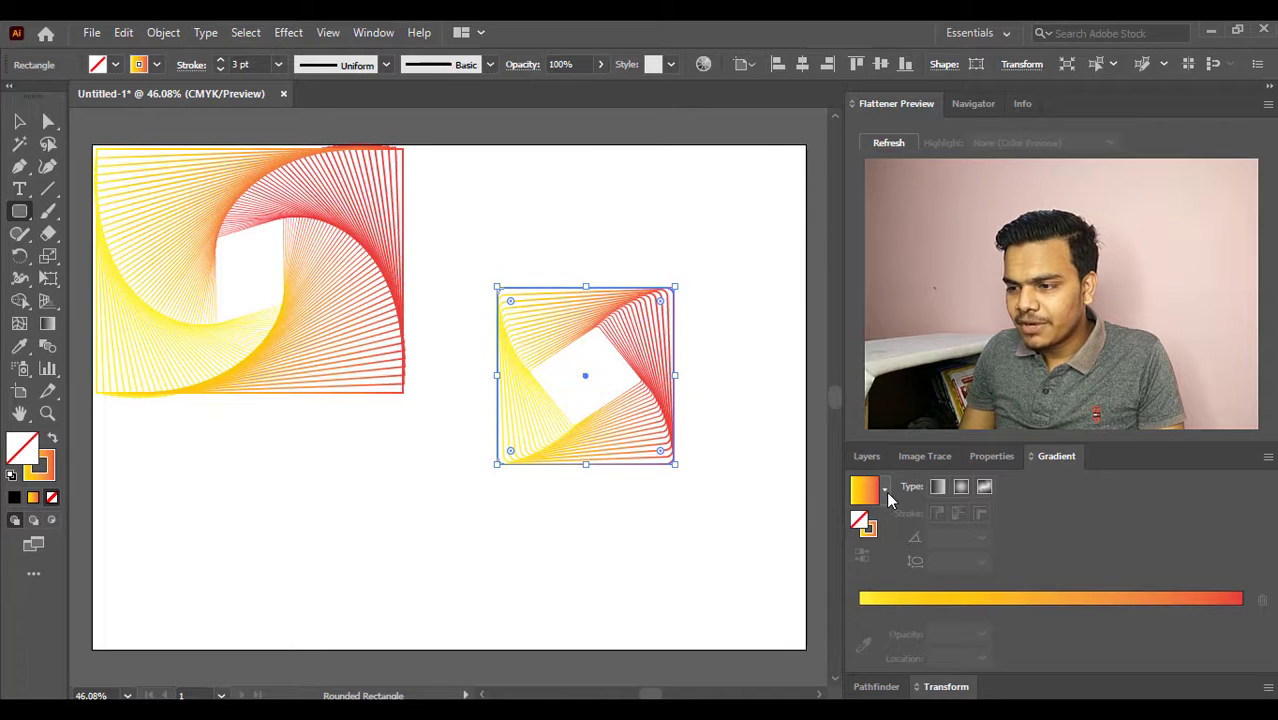
left_click(862, 611)
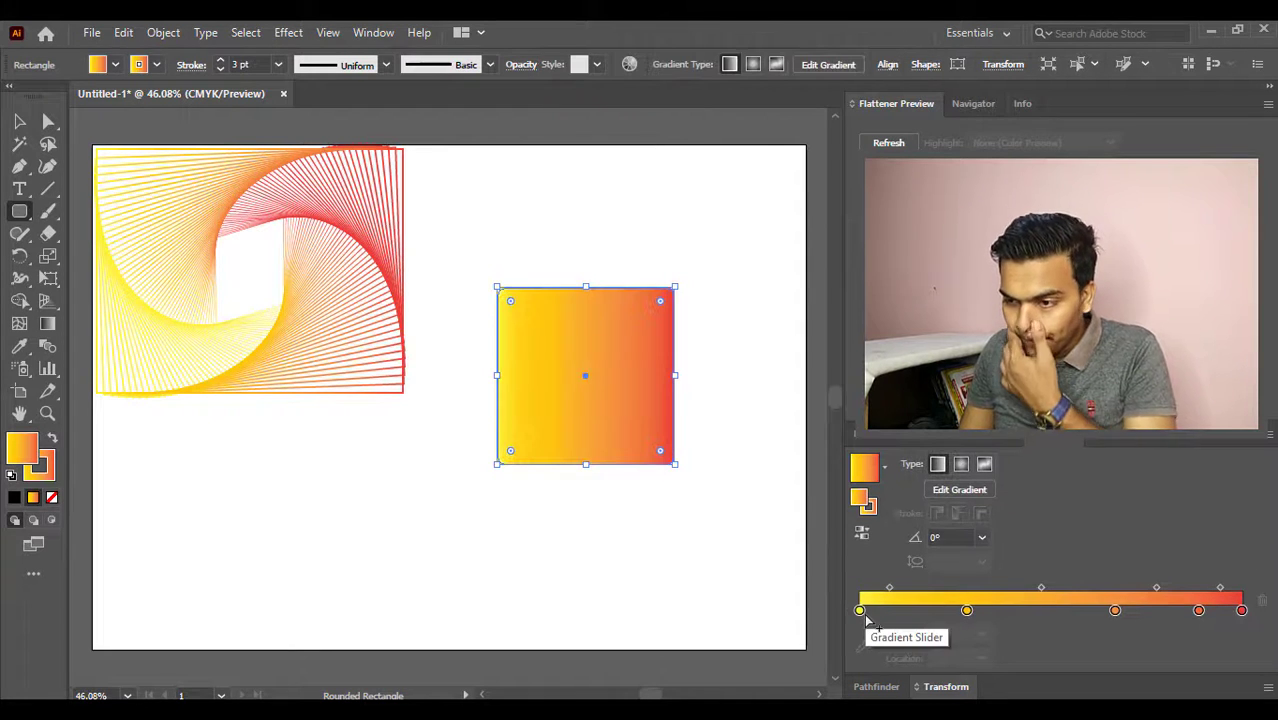
- Recolour the first three stops of the rounded square's fill gradient to dark green, red and blue
left_click(859, 611)
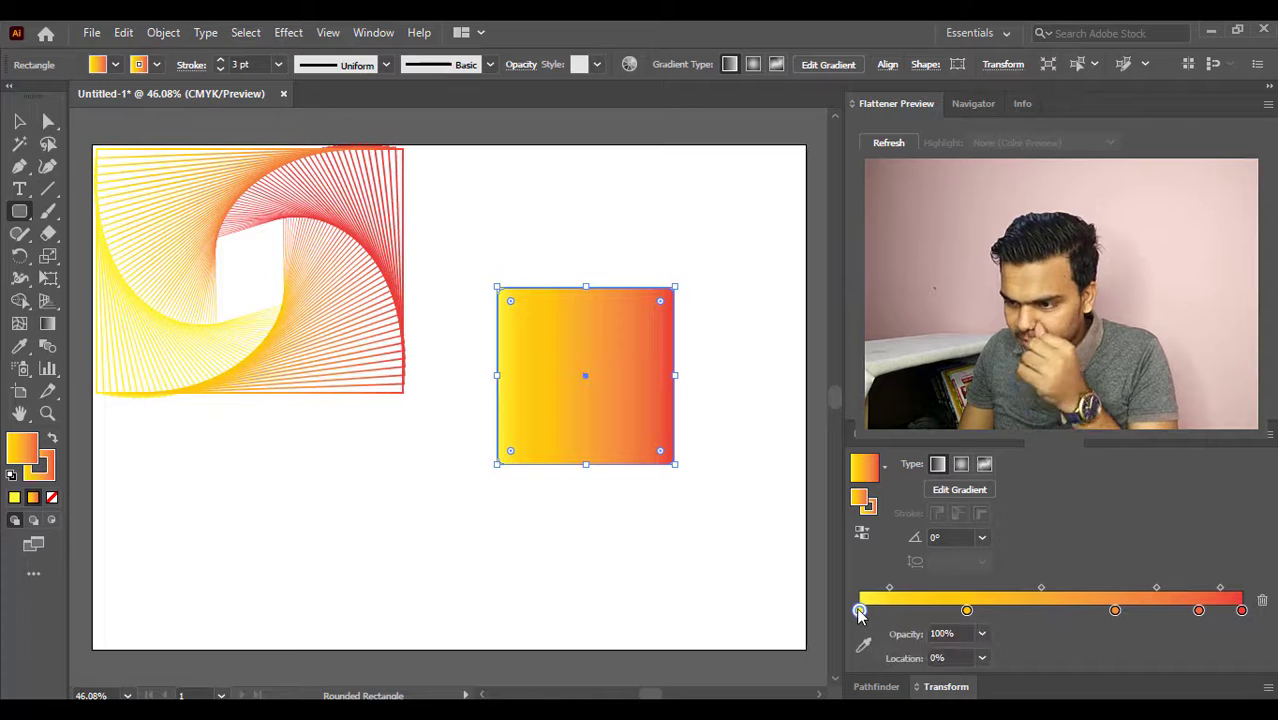
double_click(859, 611)
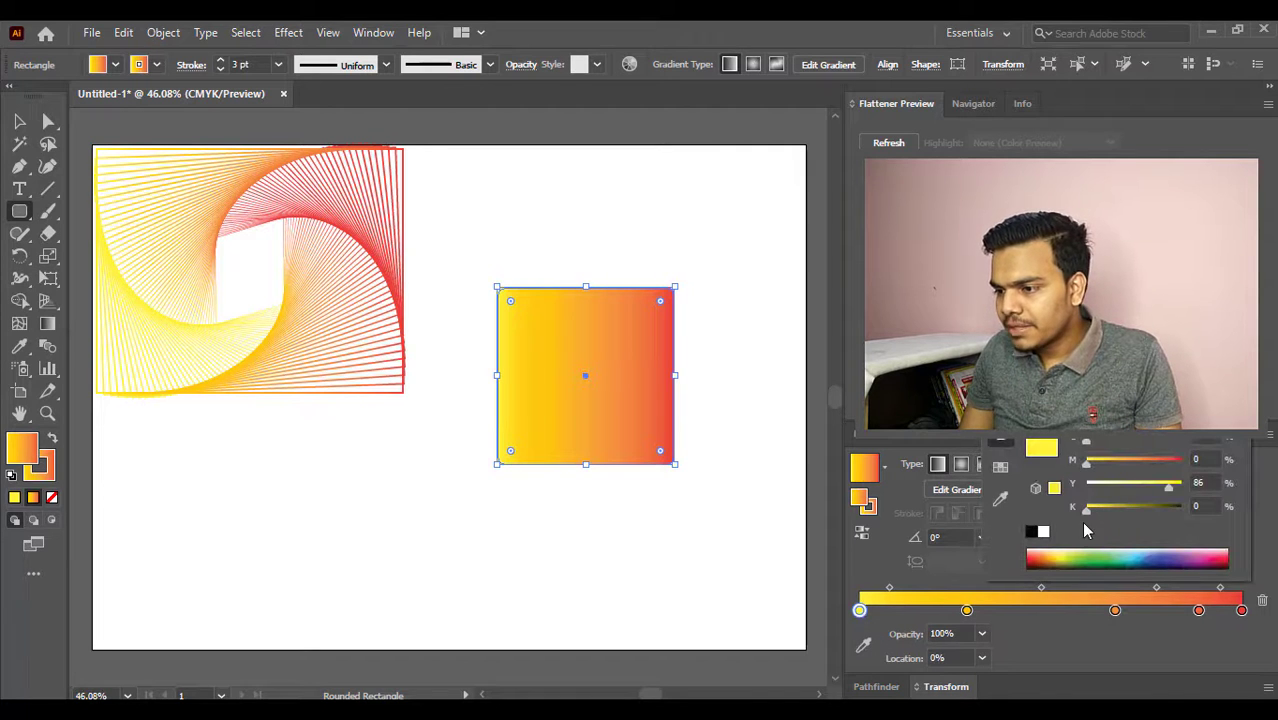
left_click_drag(1080, 563, 1102, 557)
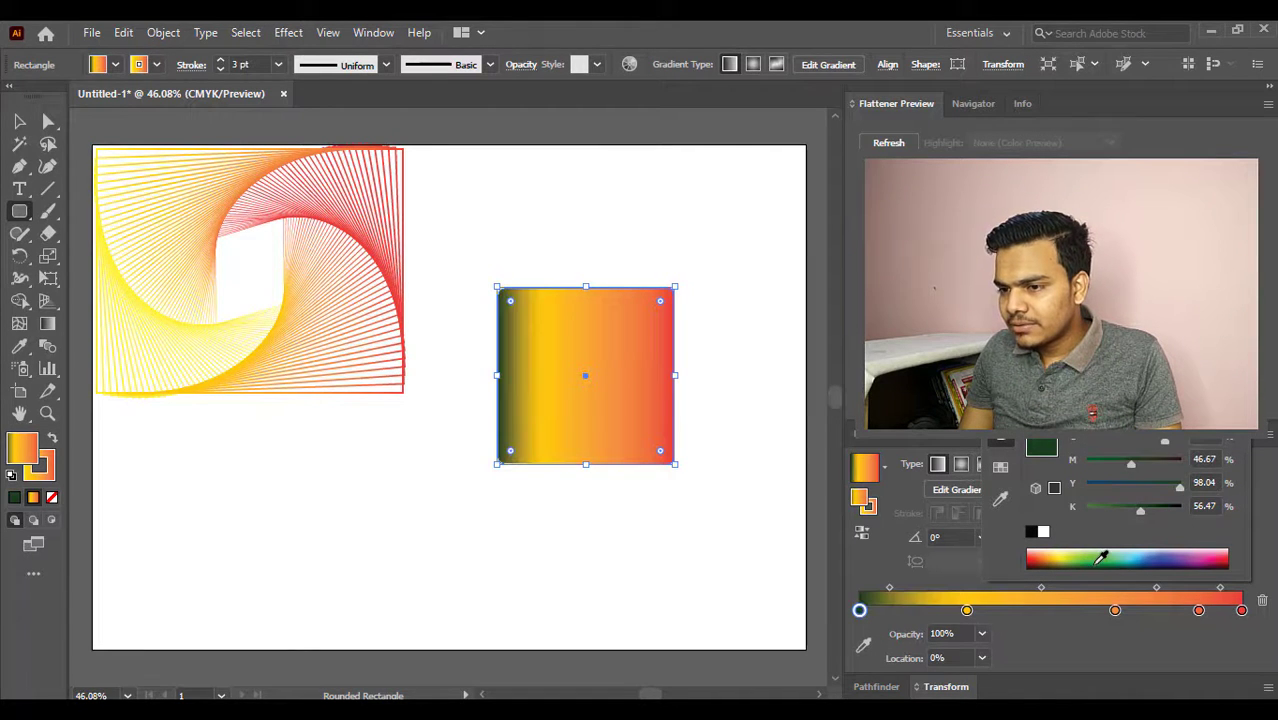
left_click(966, 611)
double_click(966, 611)
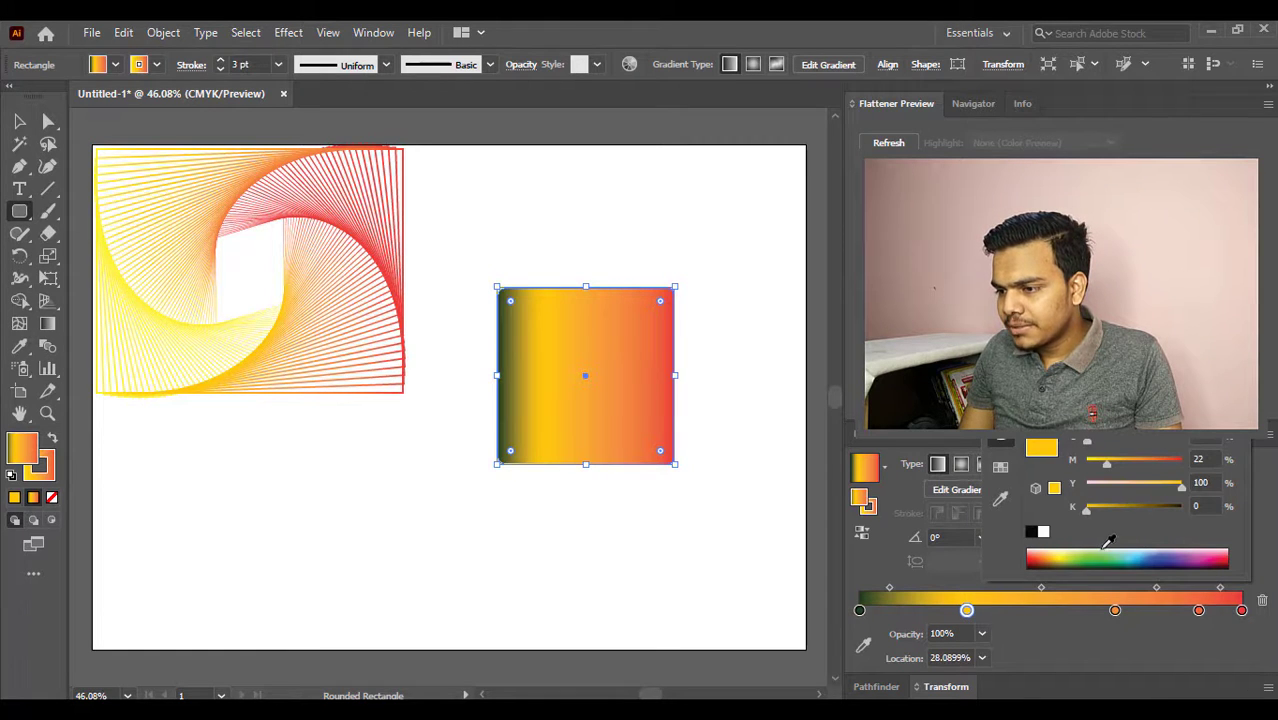
left_click_drag(1082, 555, 1030, 556)
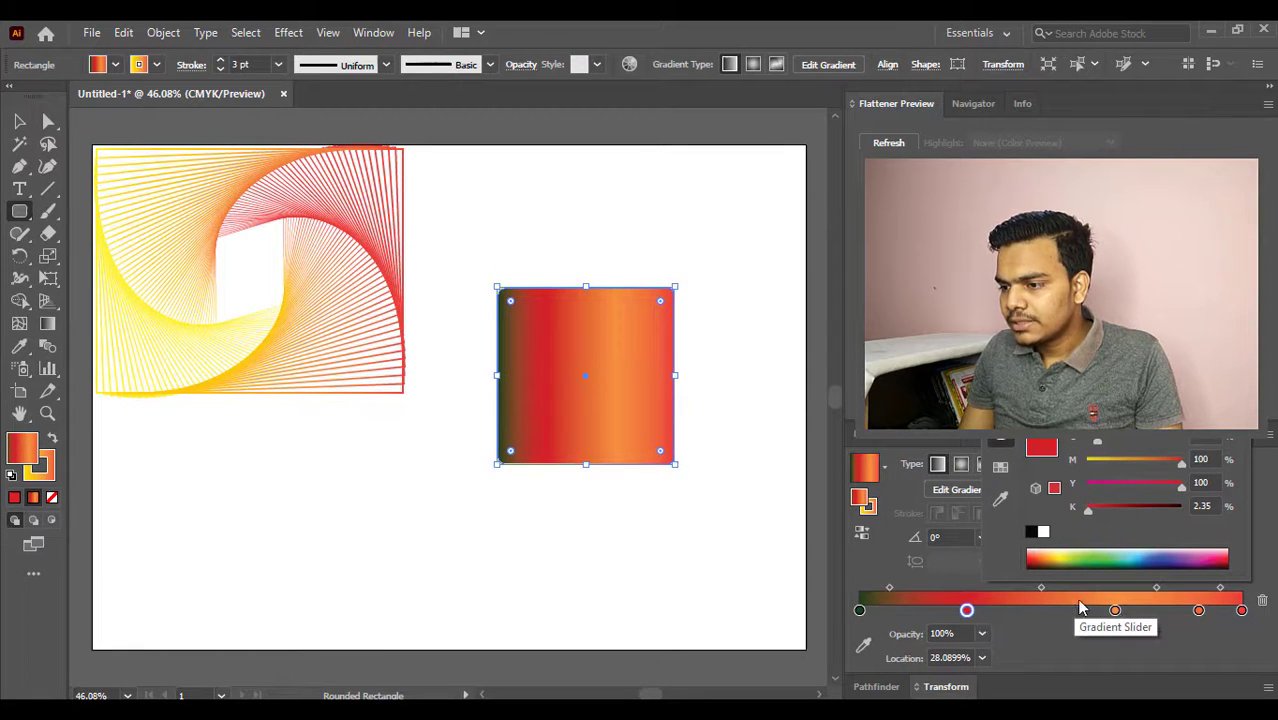
left_click(1114, 610)
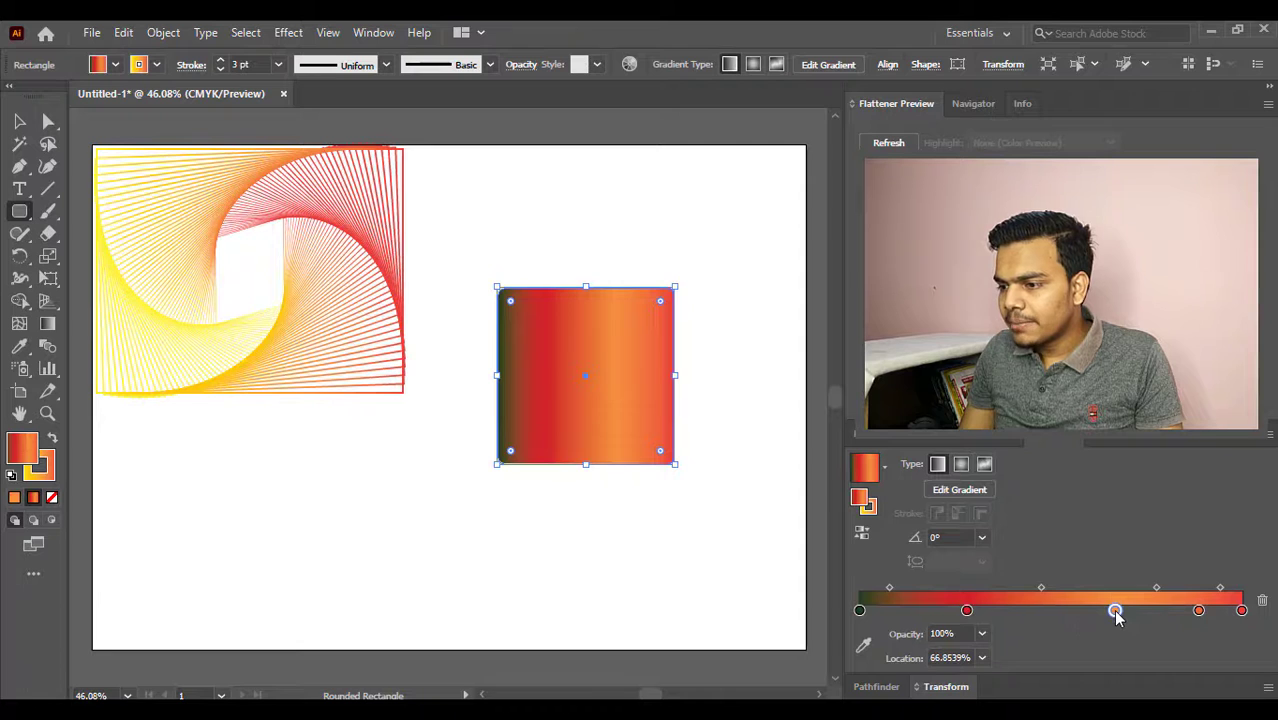
left_click_drag(1068, 545, 1160, 551)
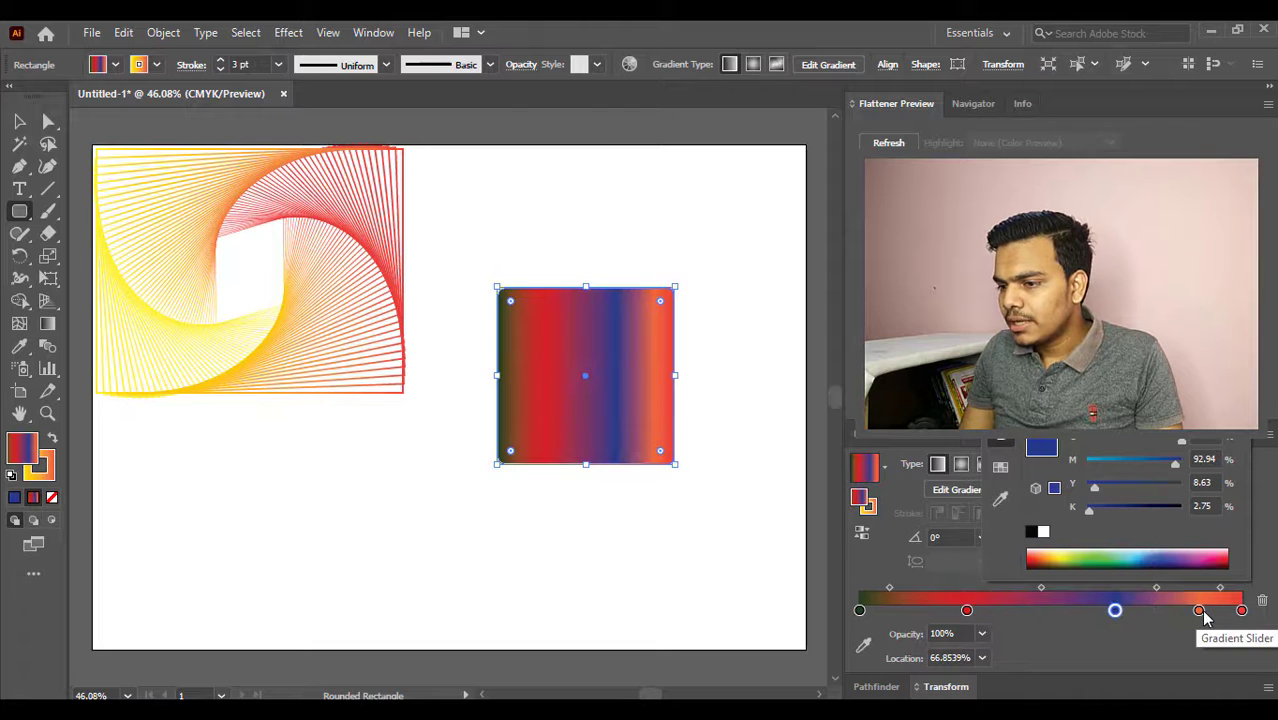
left_click(1012, 621)
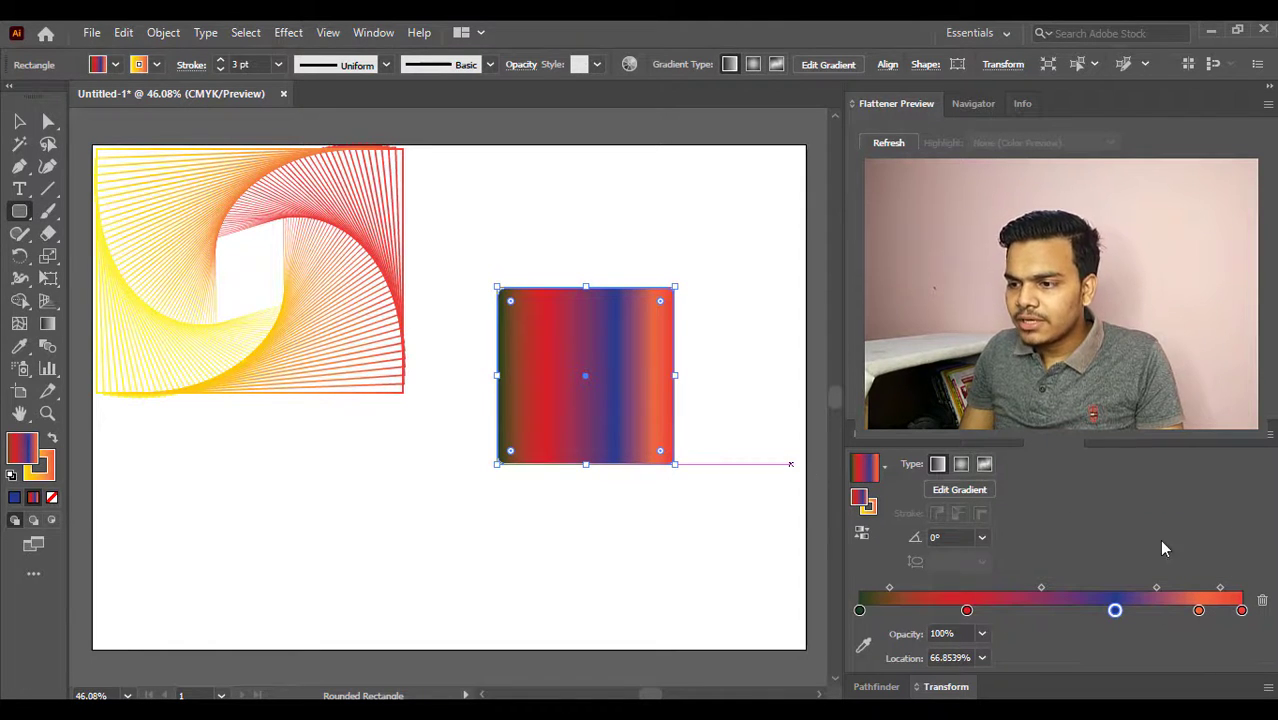
- Swap the rounded square's fill and stroke, remove its fill, and enlarge the pattern in the artboard's upper right area
left_click(54, 437)
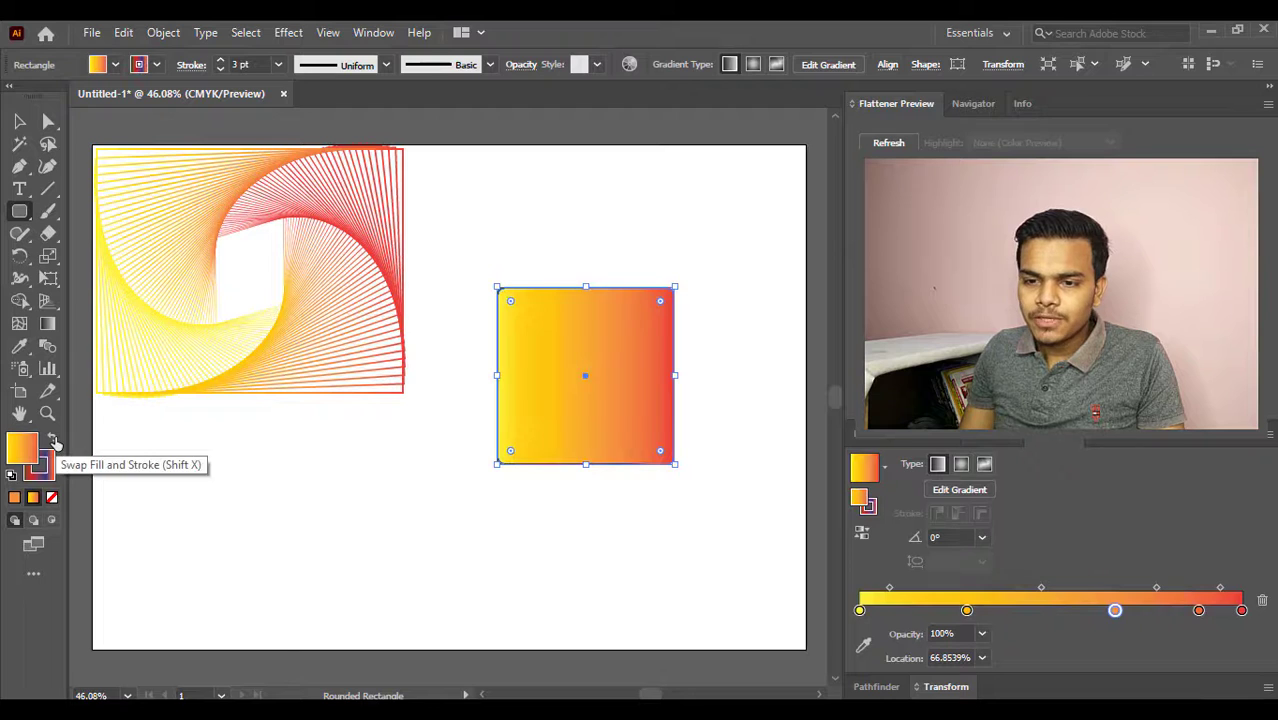
left_click(53, 499)
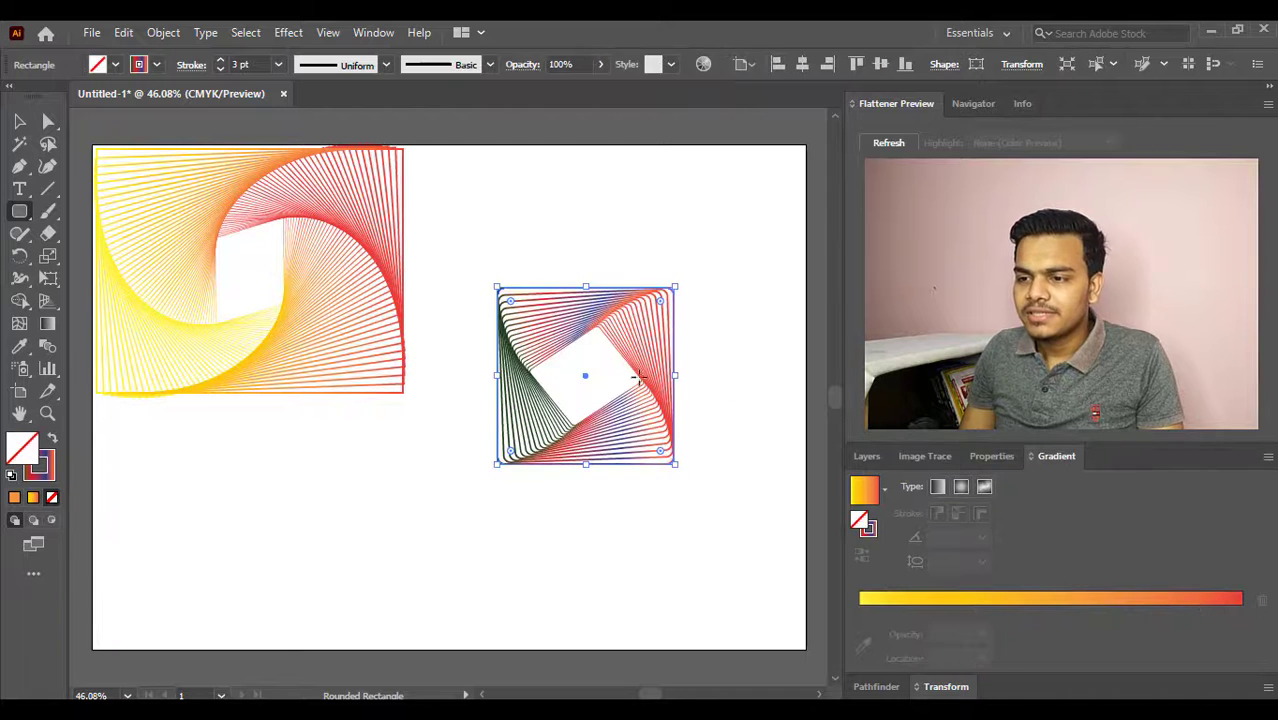
left_click(19, 122)
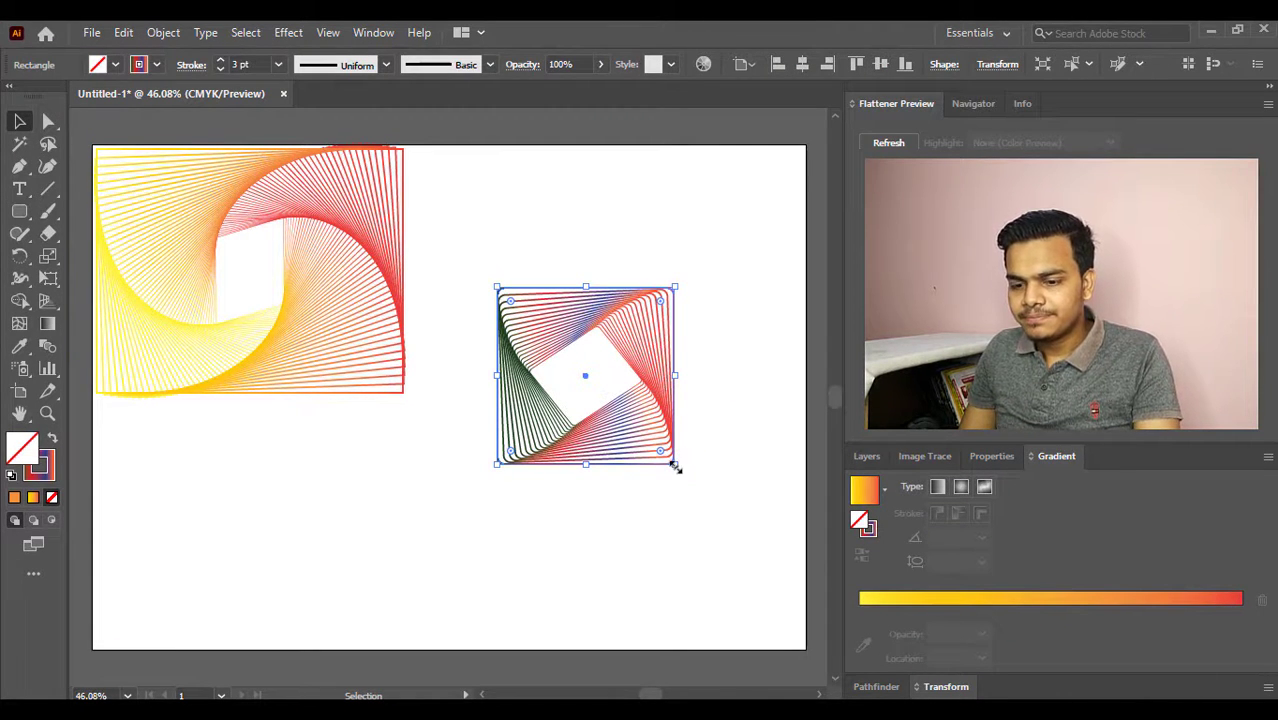
left_click_drag(675, 467, 702, 397)
left_click(653, 539)
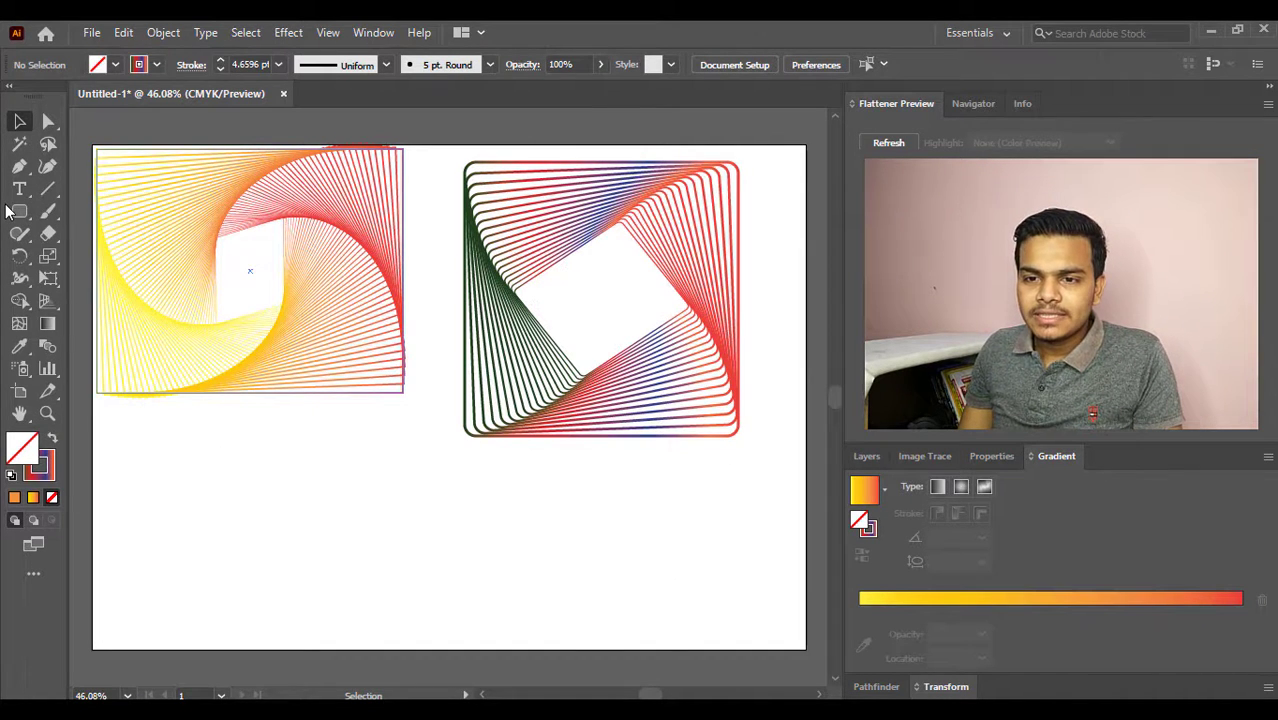
- Draw a circle with the Ellipse tool and place it below the yellow-to-red spiral pattern
left_click_drag(19, 211, 116, 222)
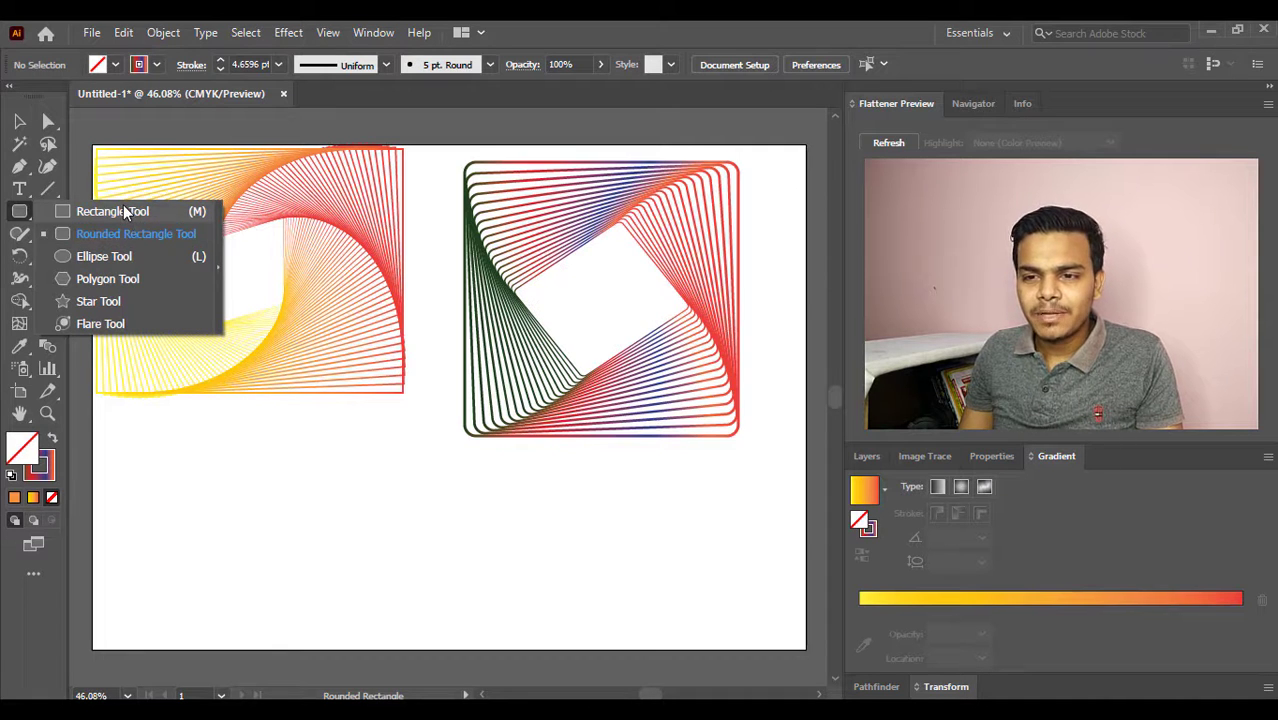
left_click(120, 257)
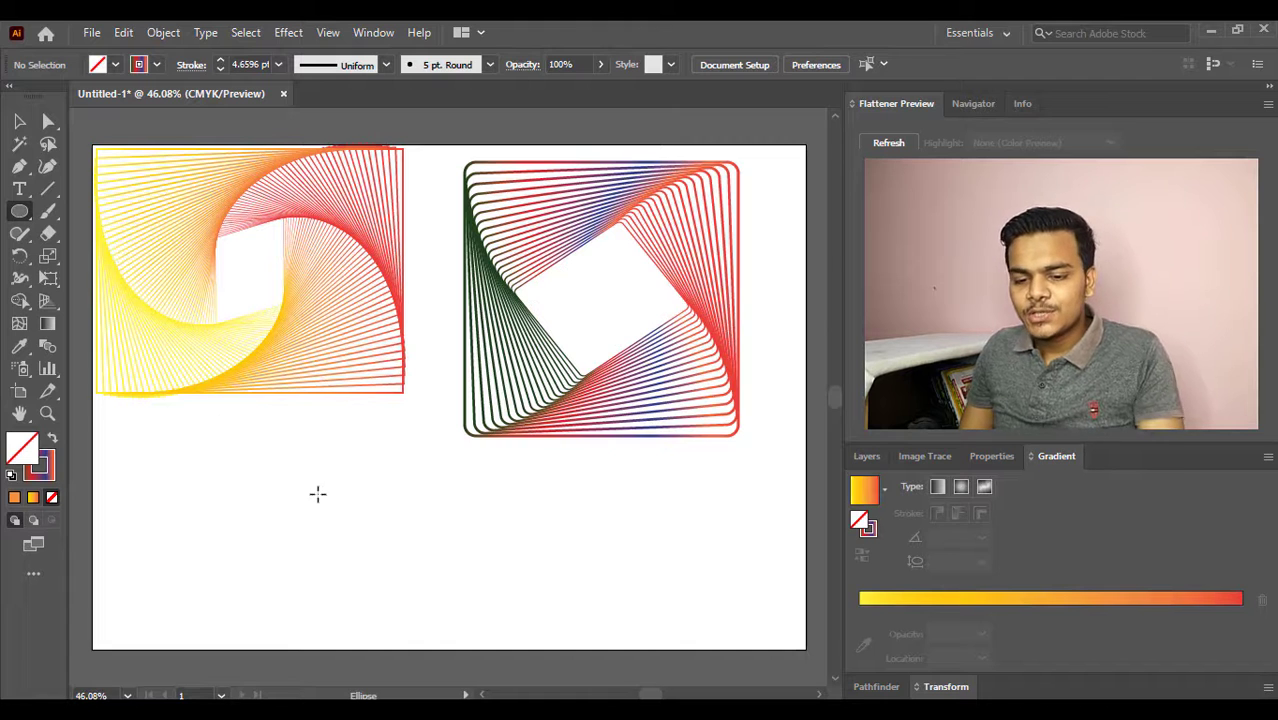
left_click_drag(310, 496, 459, 644)
left_click(21, 124)
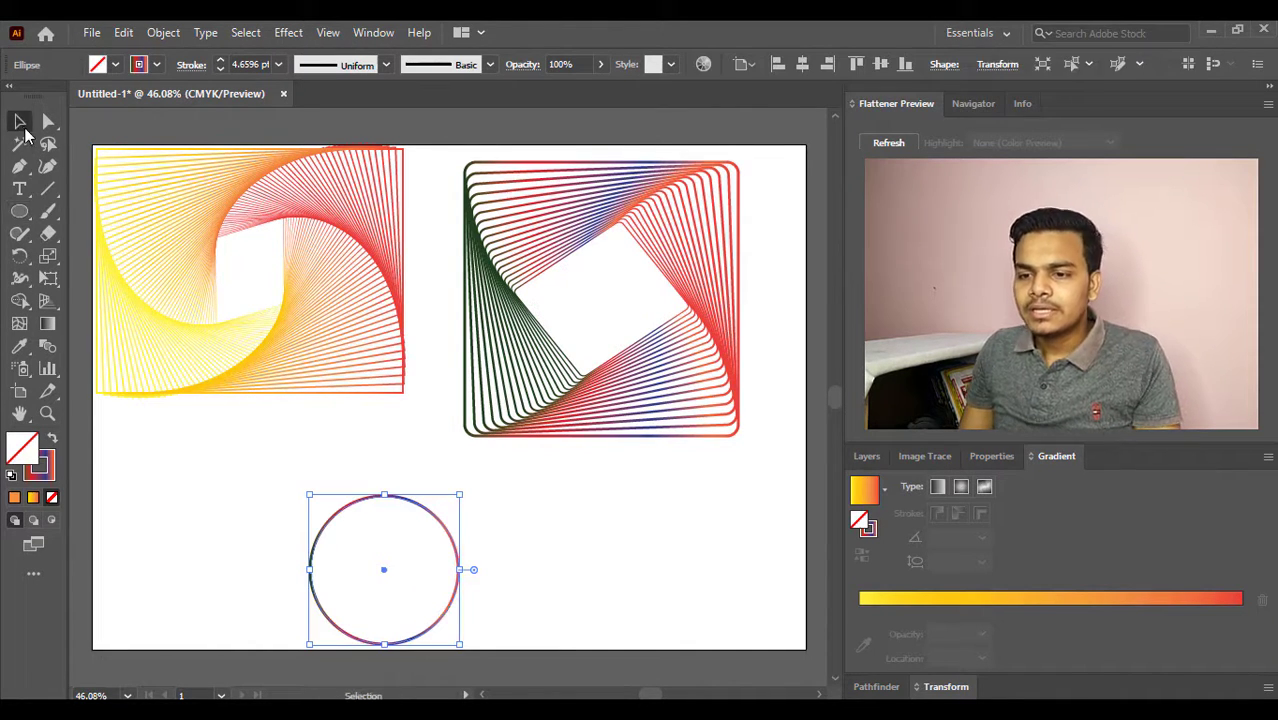
left_click_drag(396, 505, 350, 454)
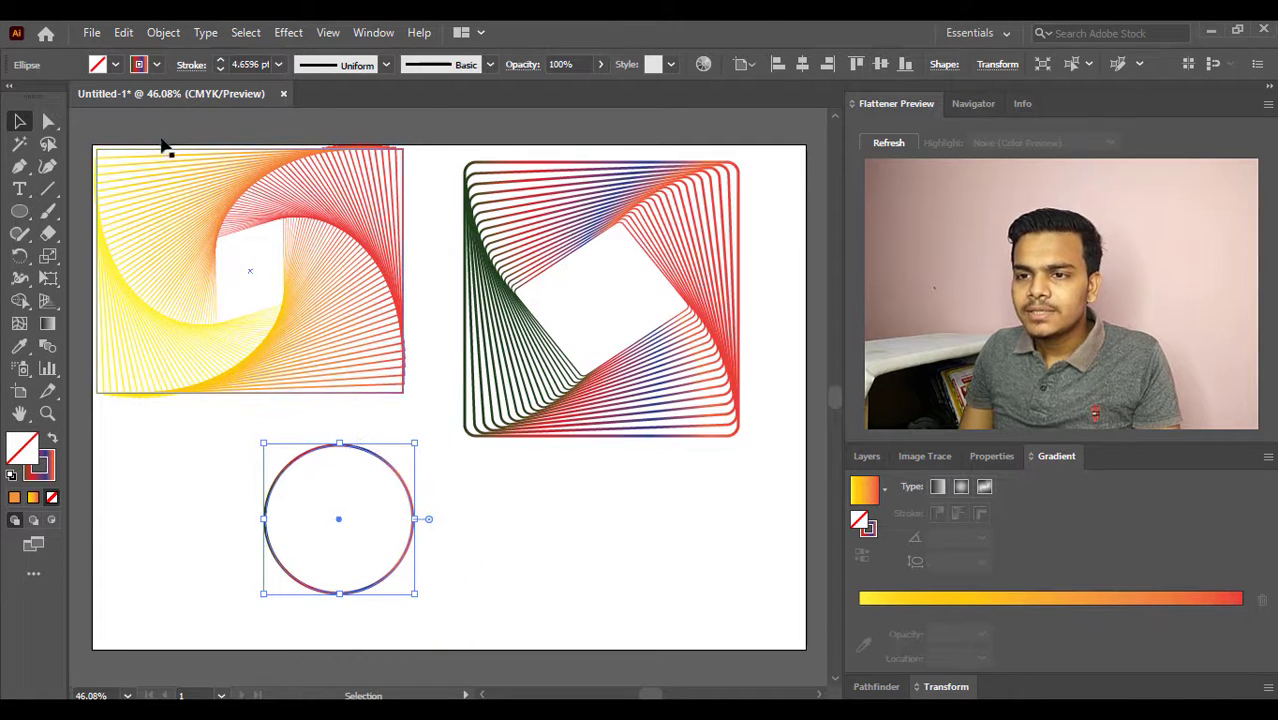
- Start a Distort & Transform Transform effect on the circle with 26 copies
left_click(289, 34)
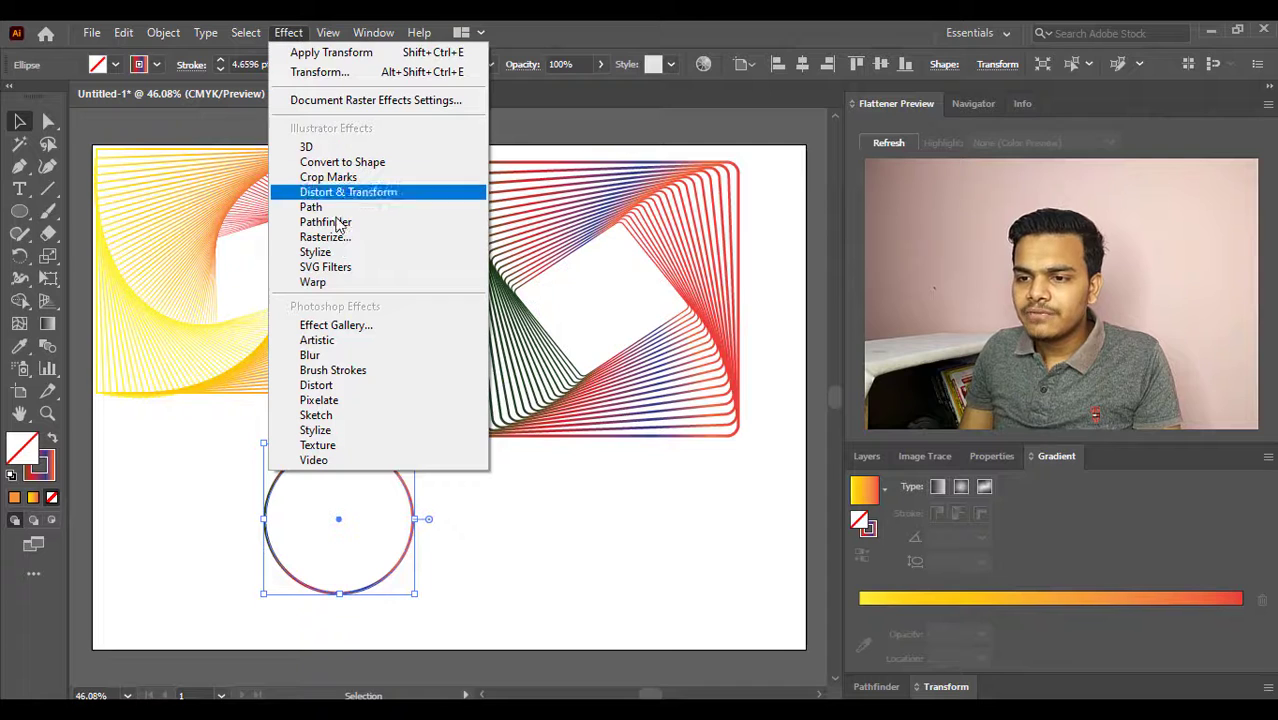
mouse_move(369, 200)
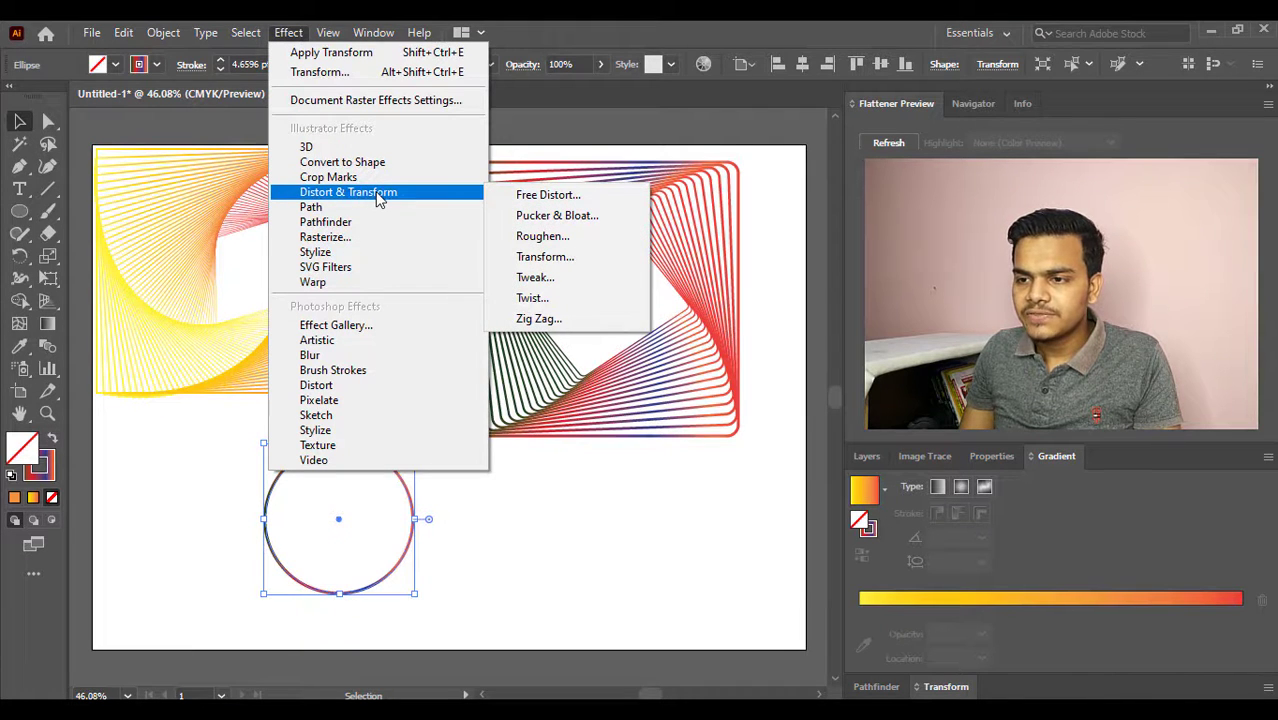
left_click(545, 257)
left_click_drag(364, 114, 646, 146)
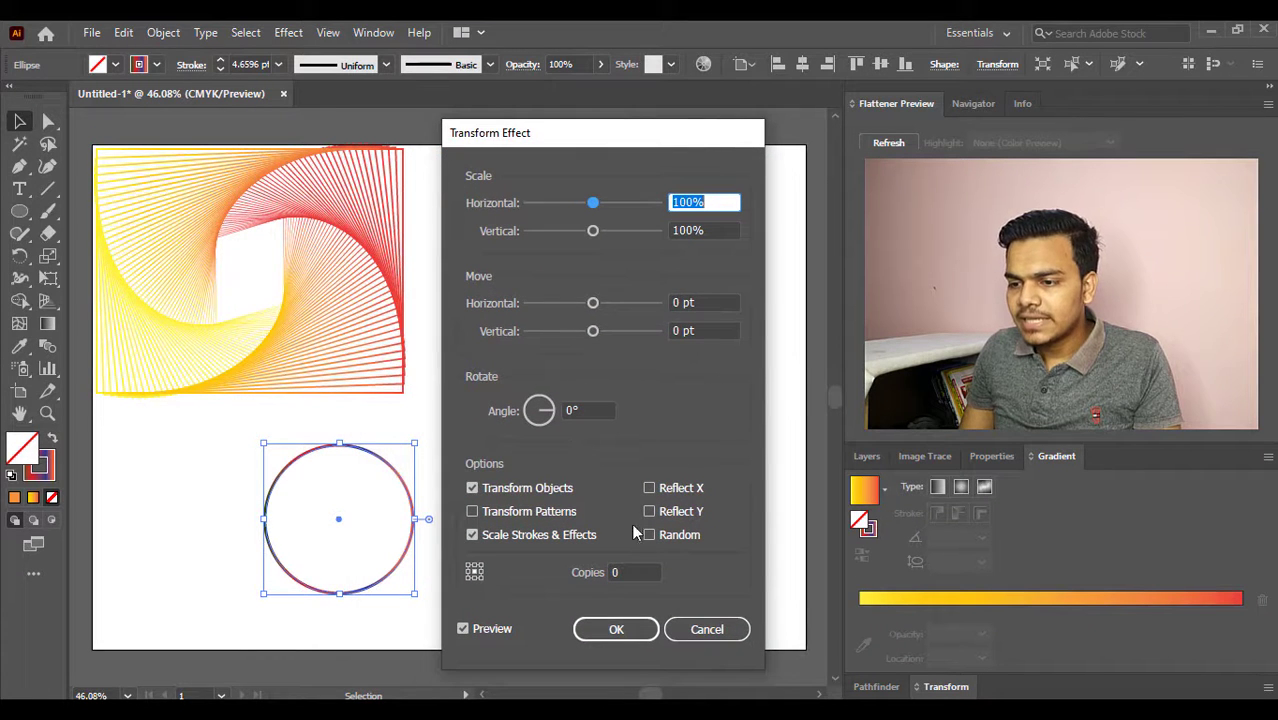
left_click(638, 570)
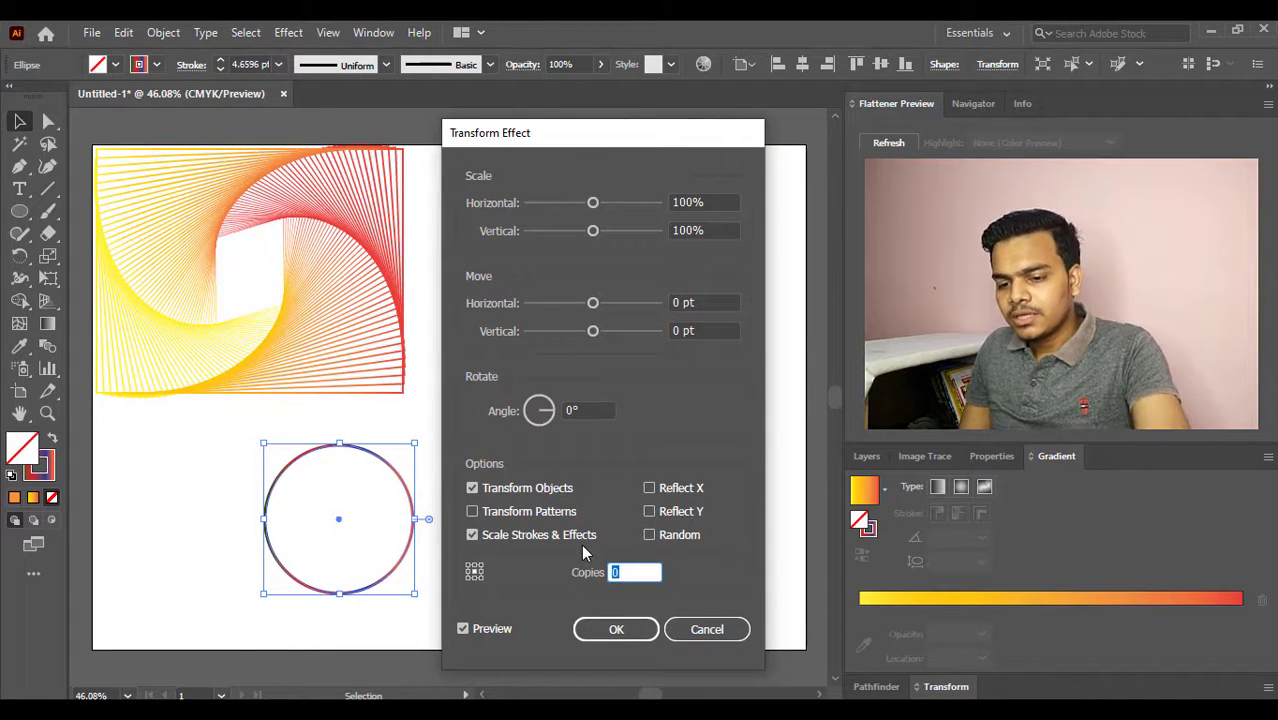
type("26")
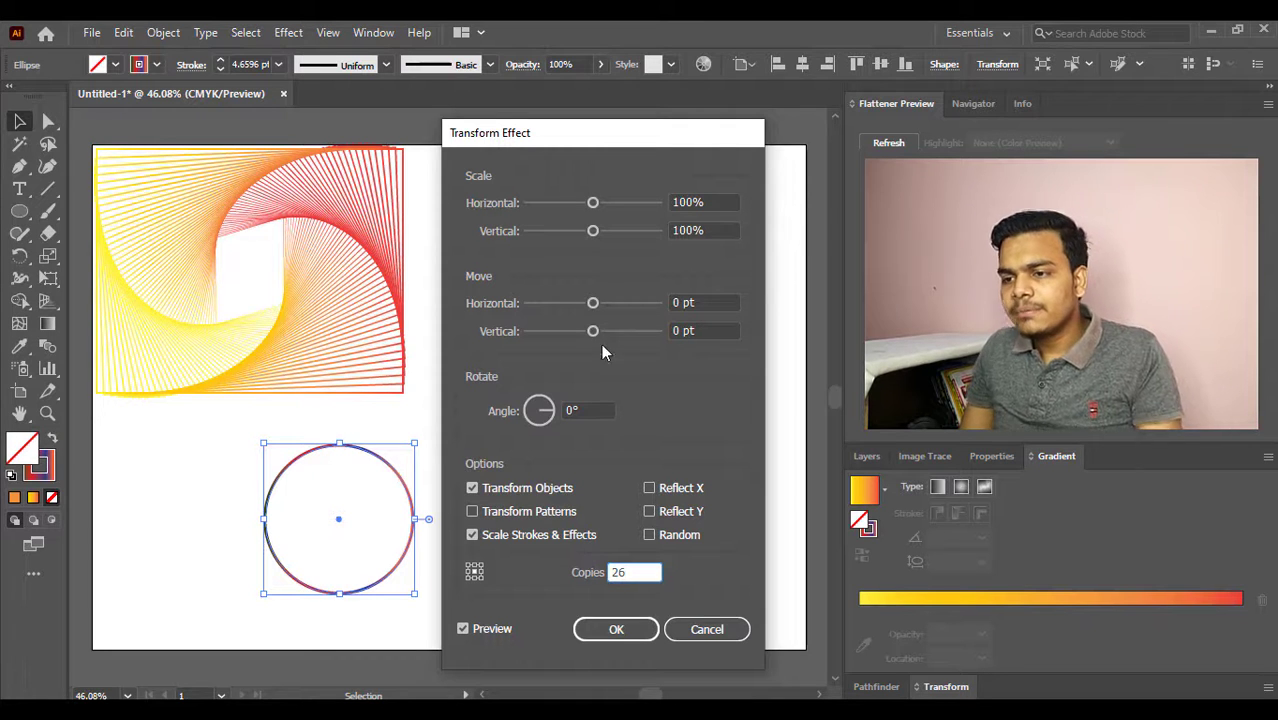
- Set the horizontal scale of the circle's copies to 98%
left_click(594, 202)
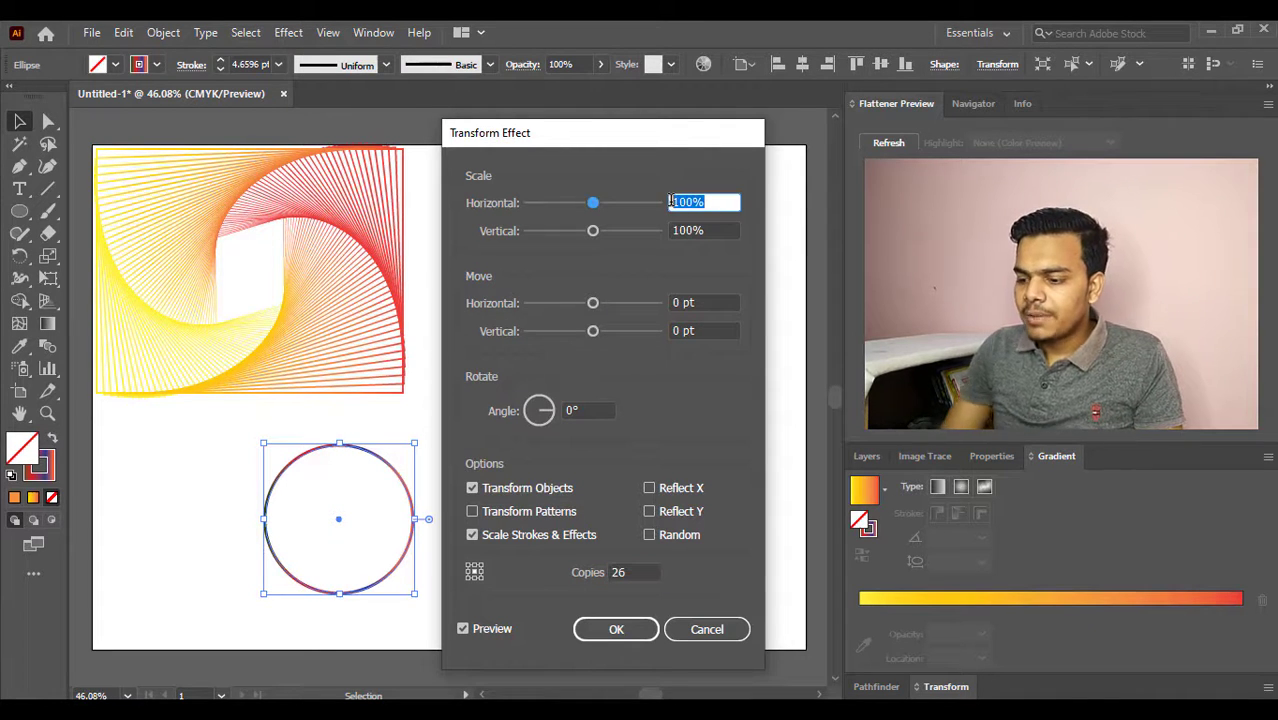
key("Down")
key("Down")
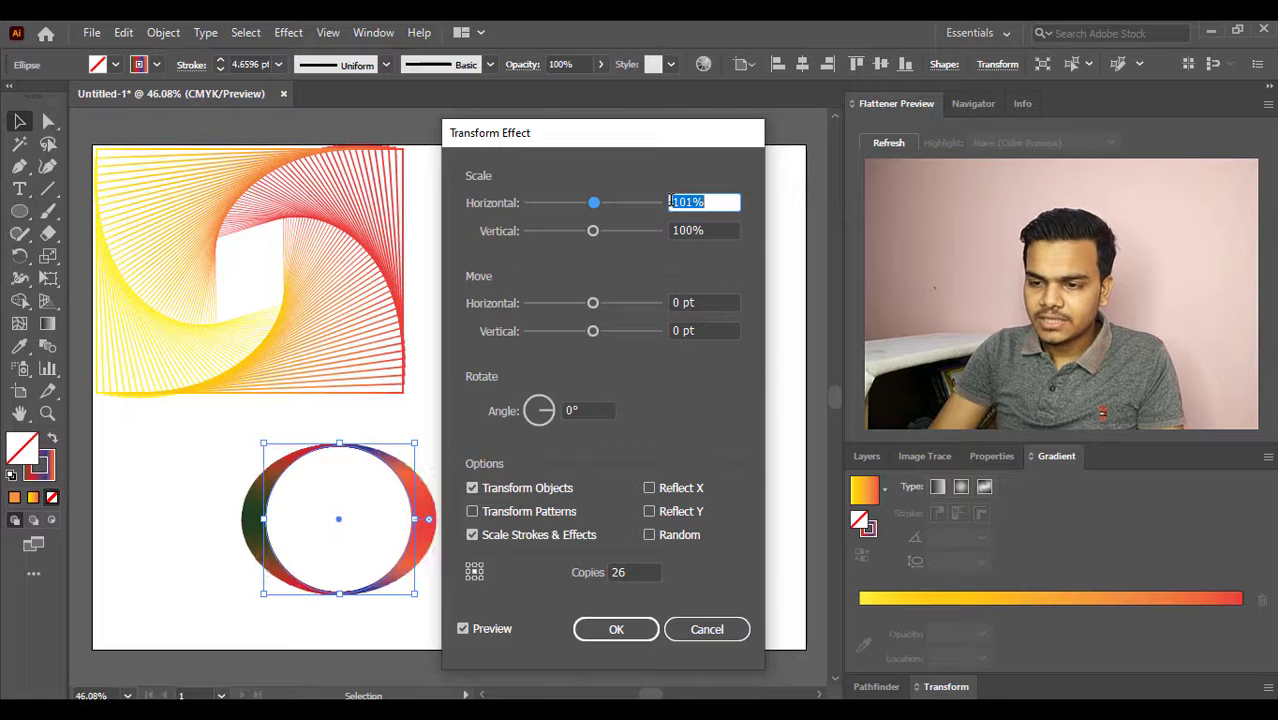
key("Down")
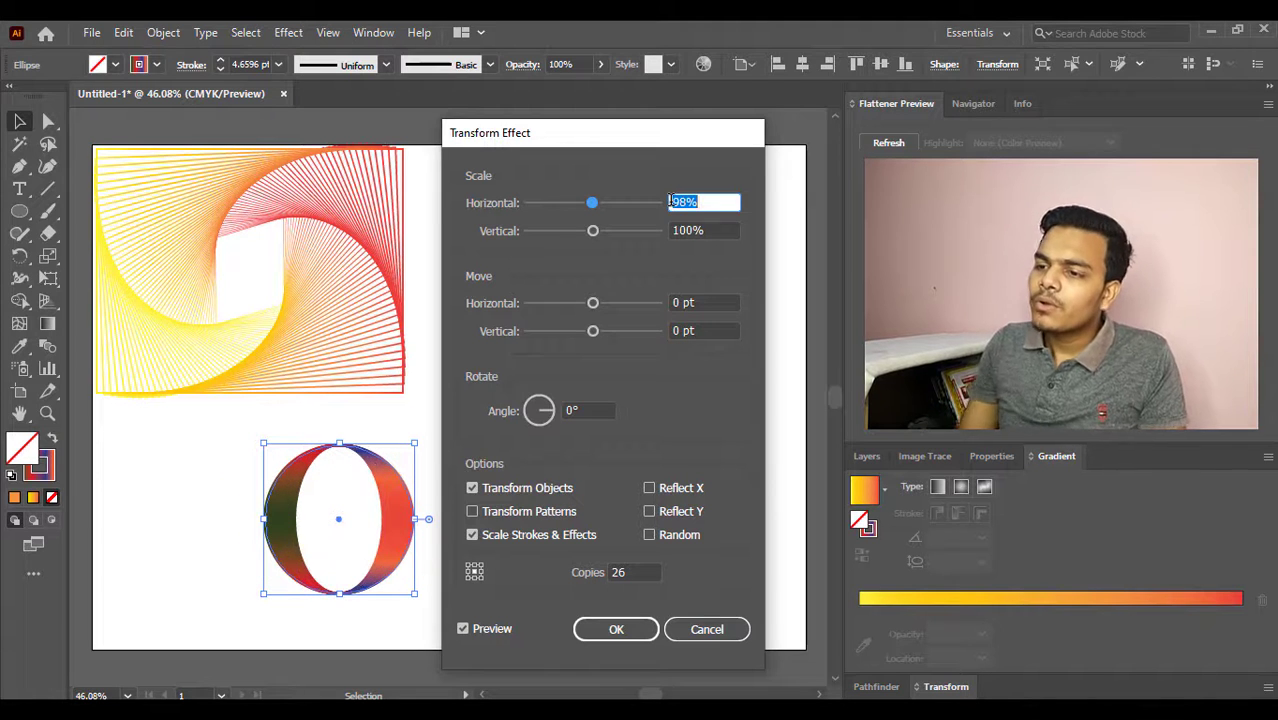
- Try reducing the vertical scale of the circle's copies to 96%
left_click(723, 229)
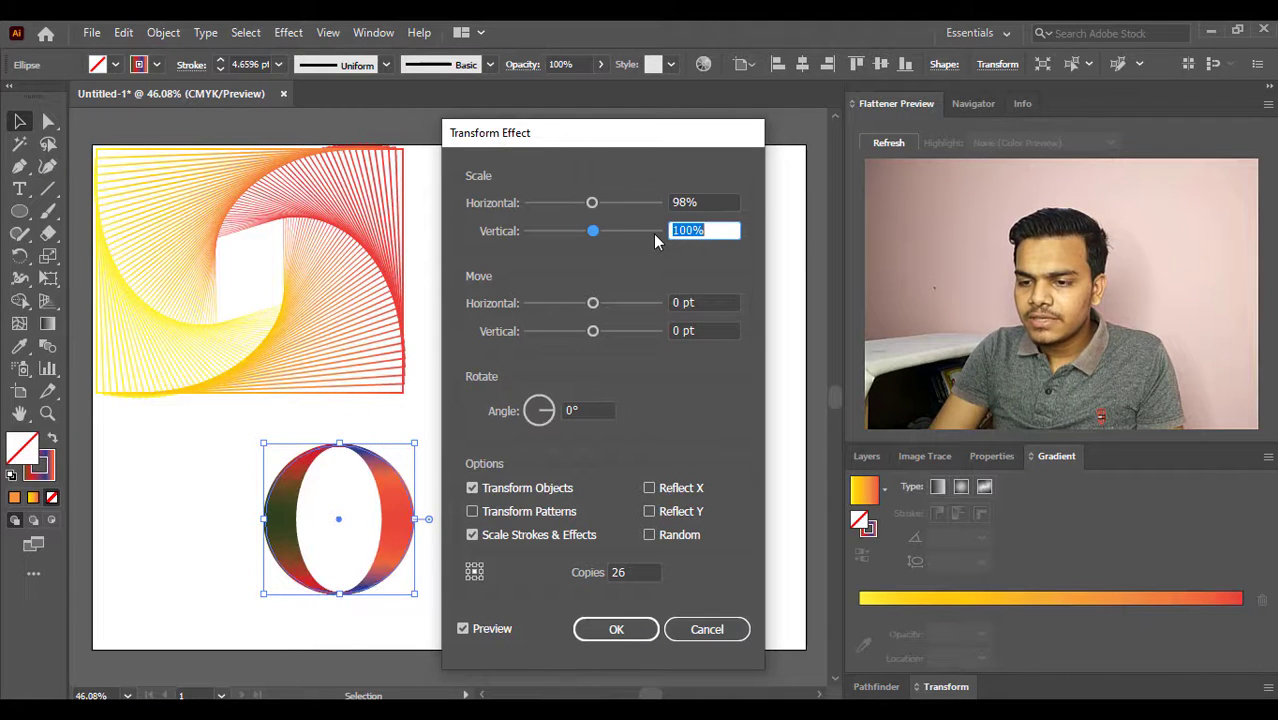
key("Down")
key("Down")
key("Down")
key("Down")
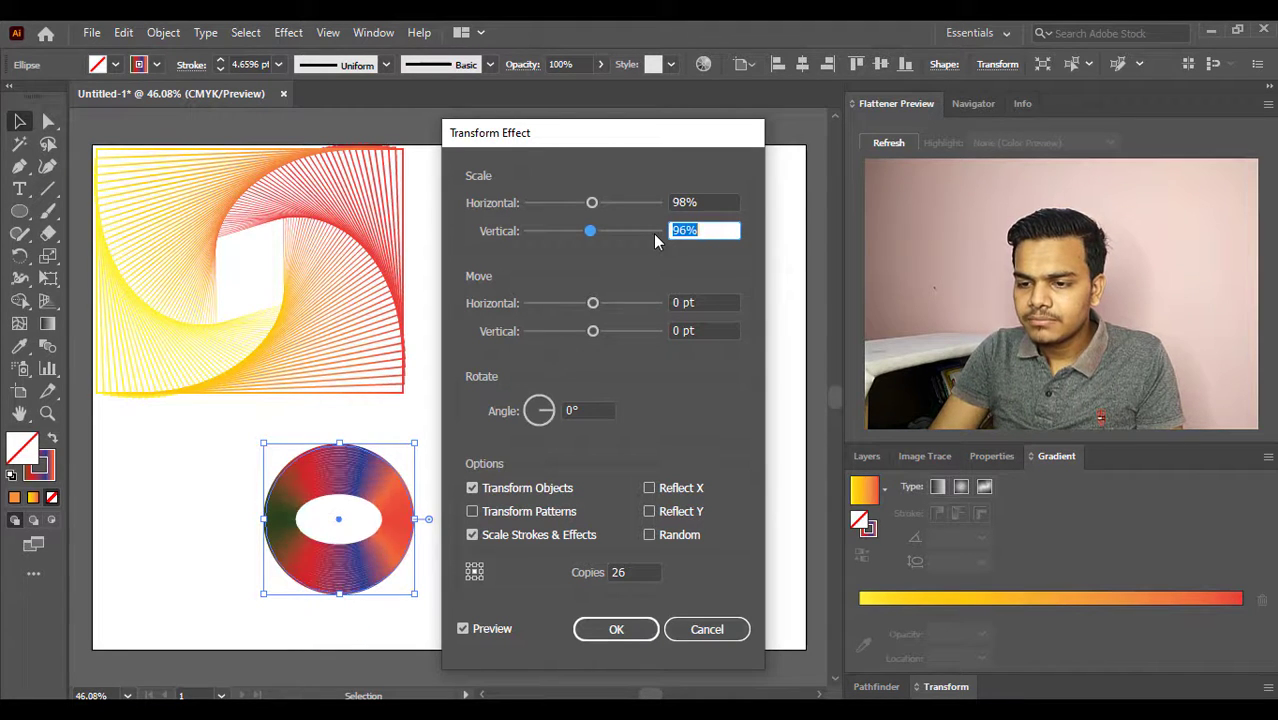
- Set the vertical scale of the circle's copies to 101% and apply the Transform effect
key("Up")
key("Up")
key("Up")
key("Up")
key("Up")
key("Up")
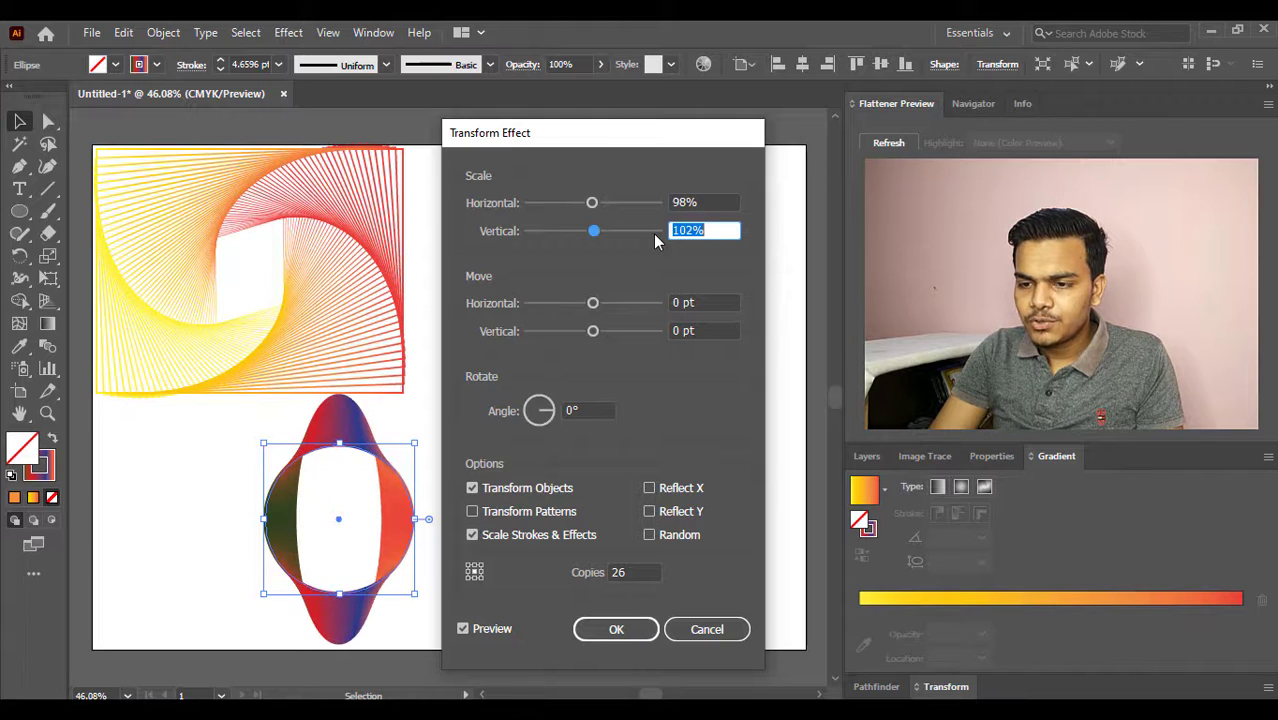
key("Down")
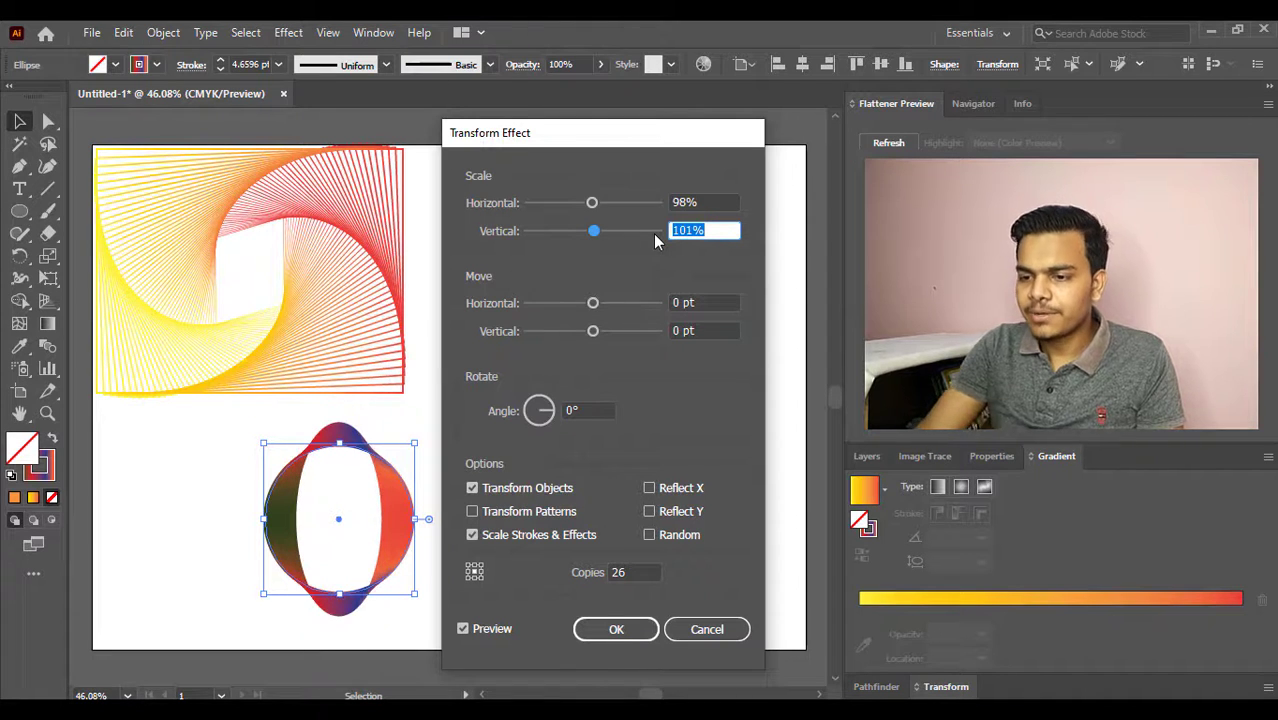
left_click(616, 629)
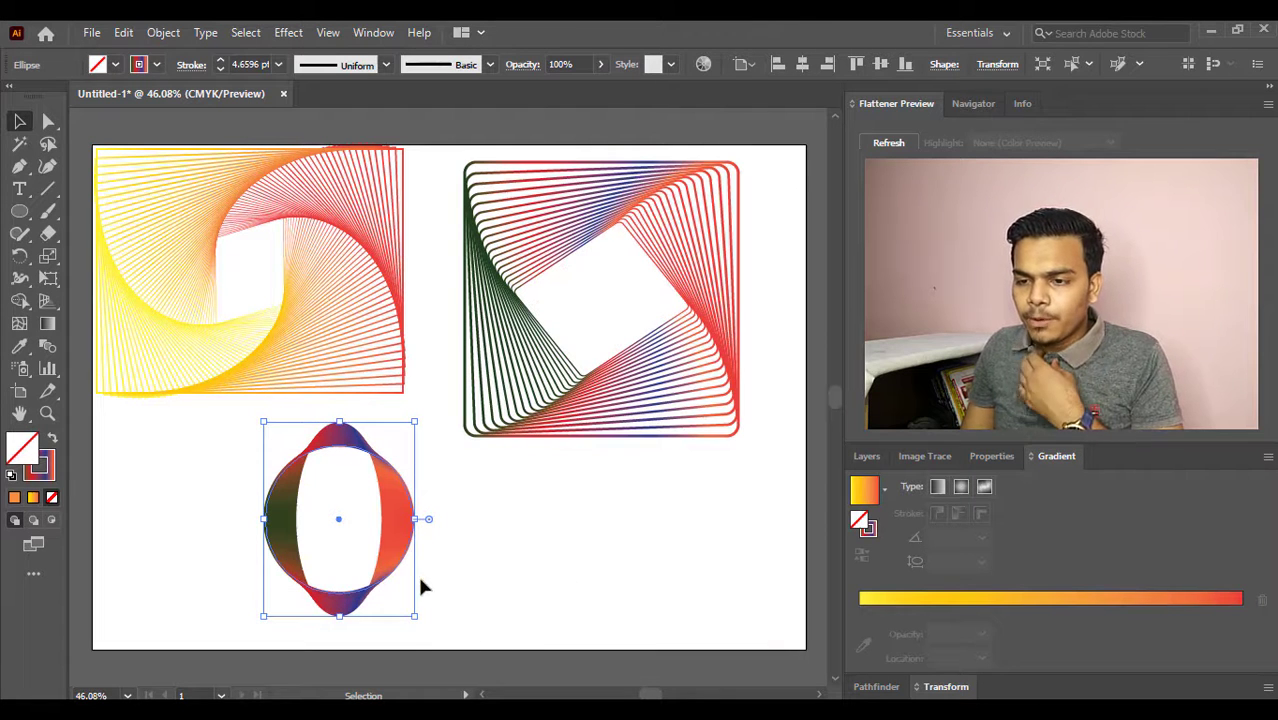
- Add another instance of the Distort & Transform Transform effect to the circle pattern
left_click(288, 32)
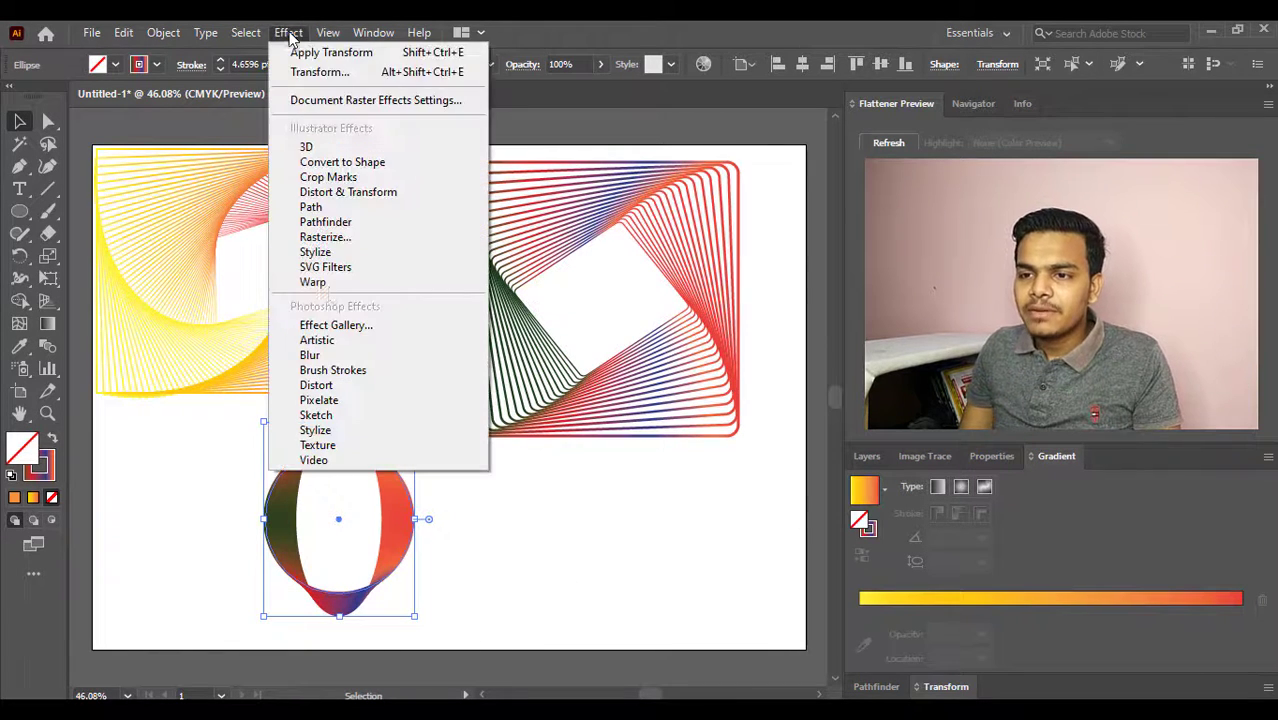
mouse_move(372, 196)
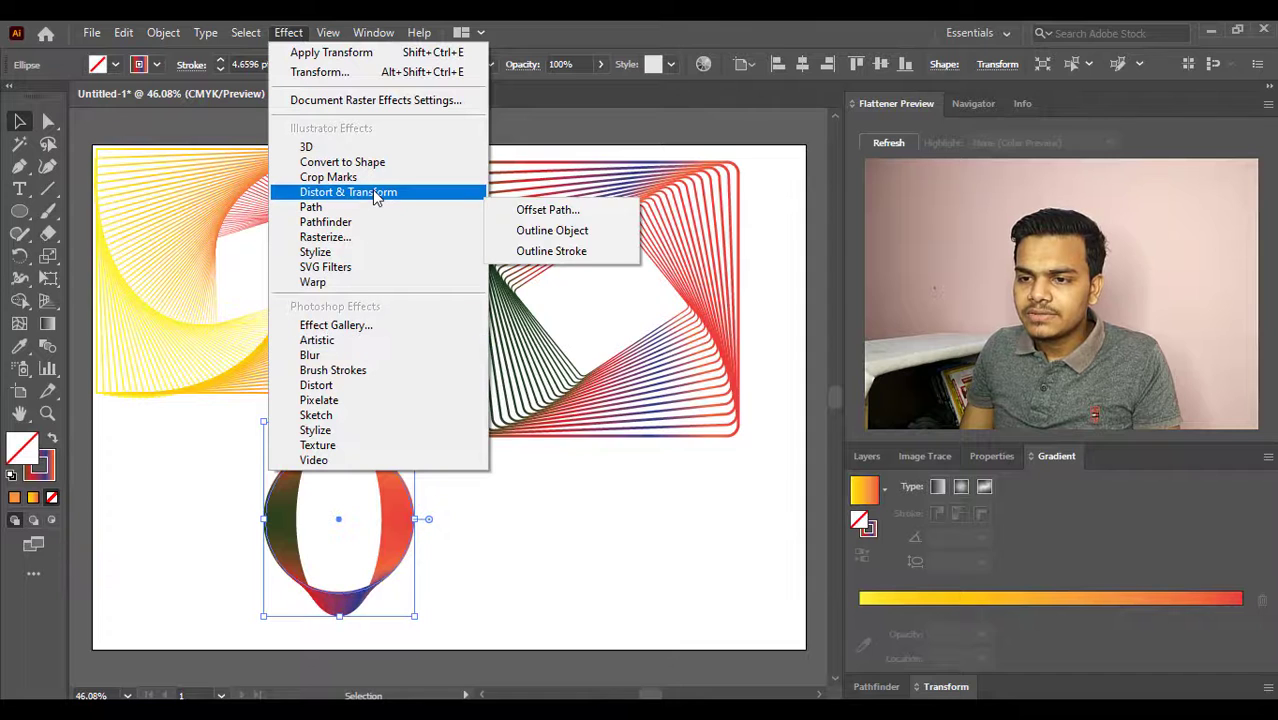
left_click(587, 257)
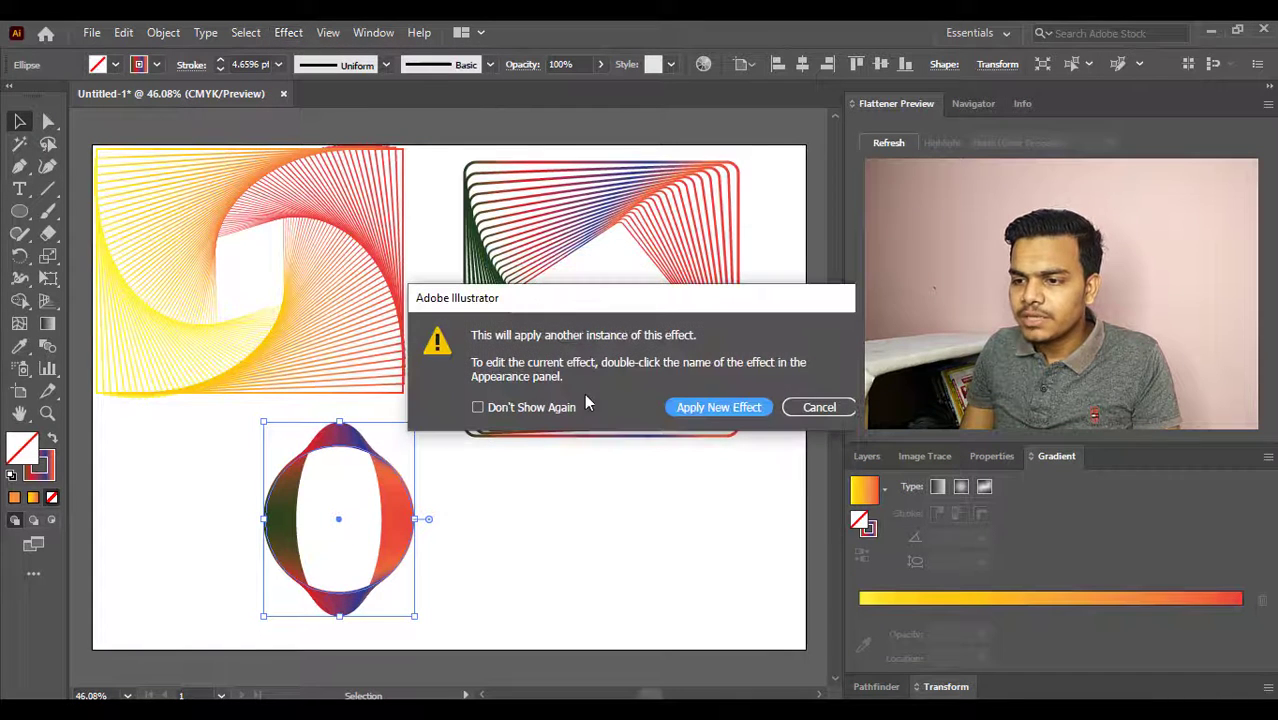
left_click(716, 408)
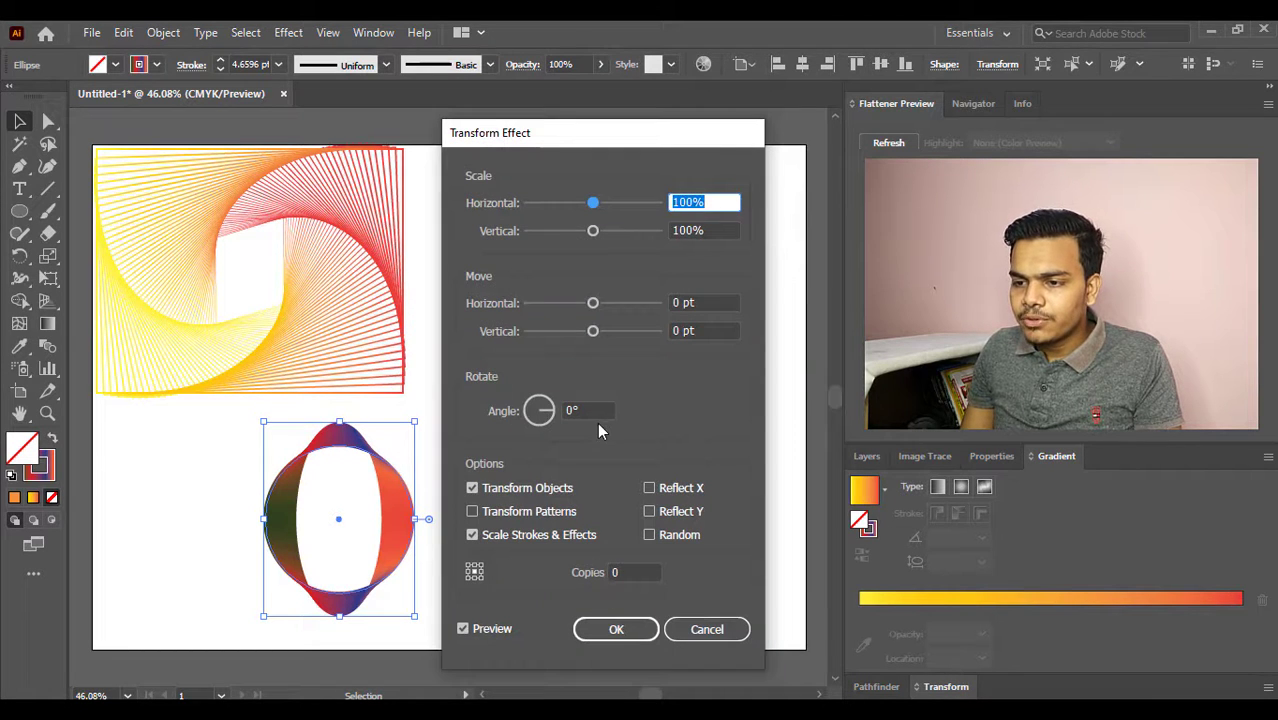
- Try rotating the circle pattern through increasing angles up to 148° in the Transform effect
left_click(556, 410)
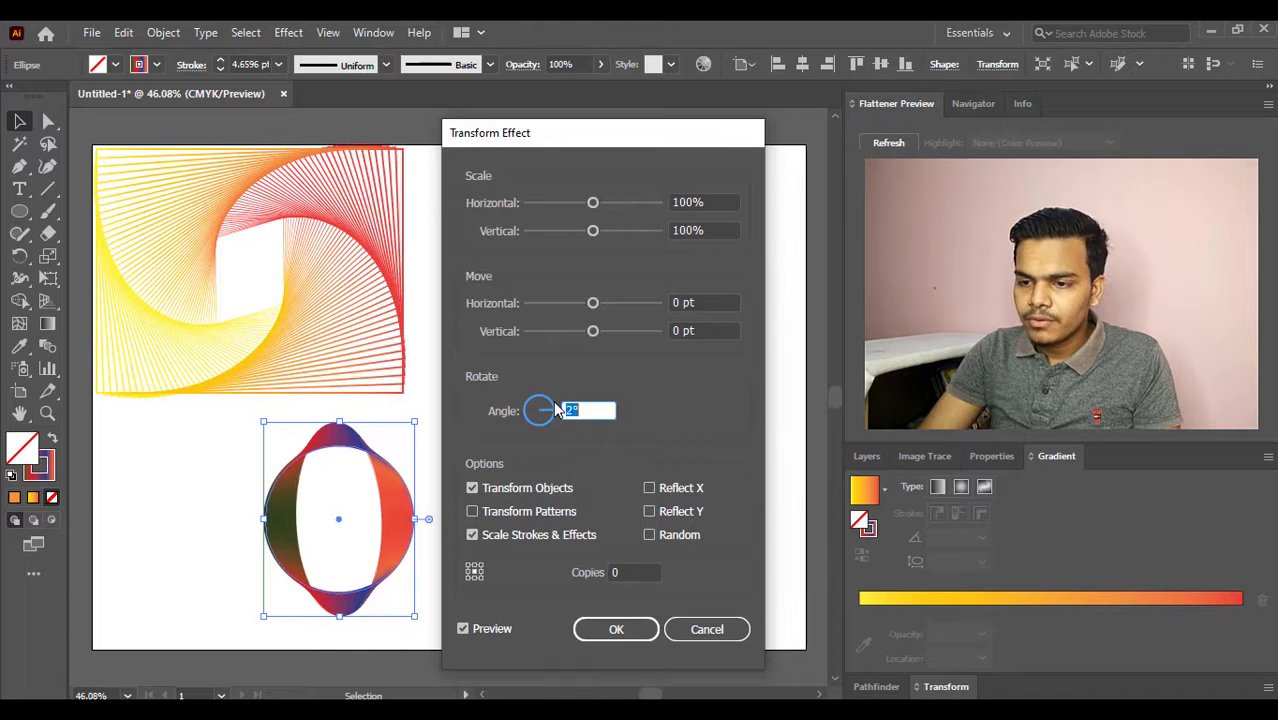
key("Up")
key("Up")
key("Up")
key("Up")
key("Up")
key("Up")
key("Up")
key("Up")
key("Up")
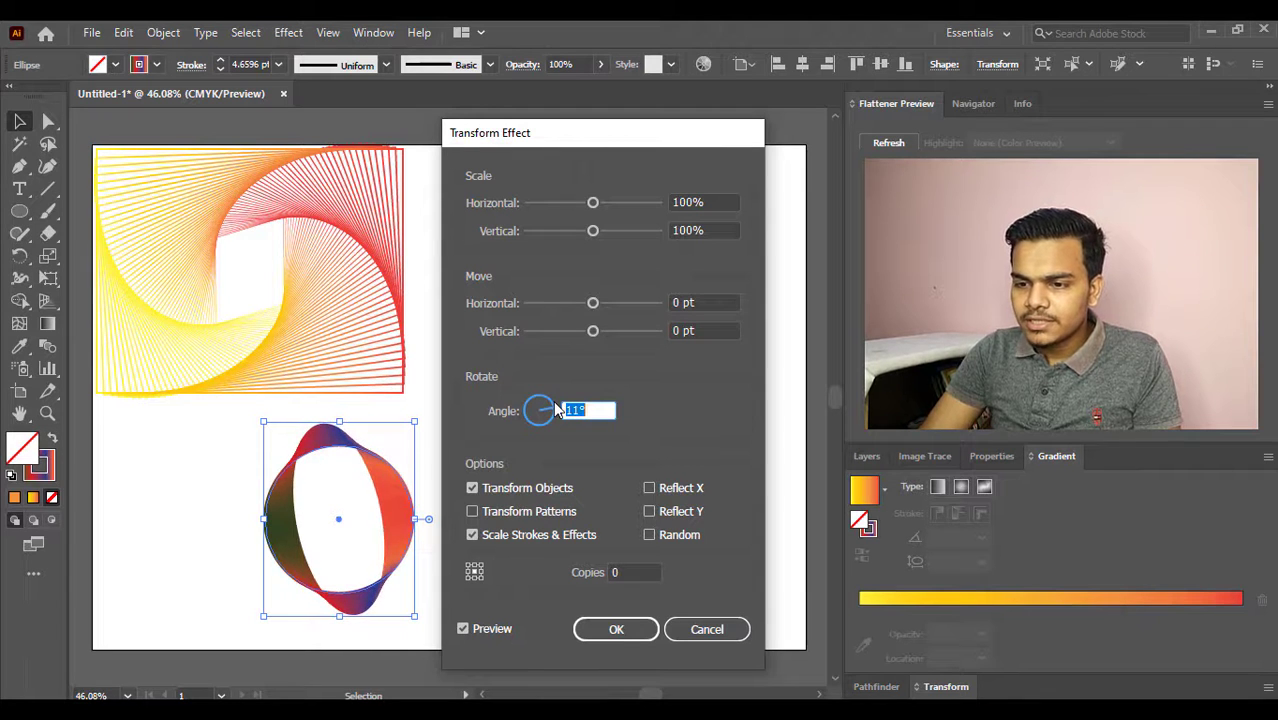
key("Up")
key("Up")
key("Up")
key("Up")
key("Up")
key("Up")
key("Up")
key("Up")
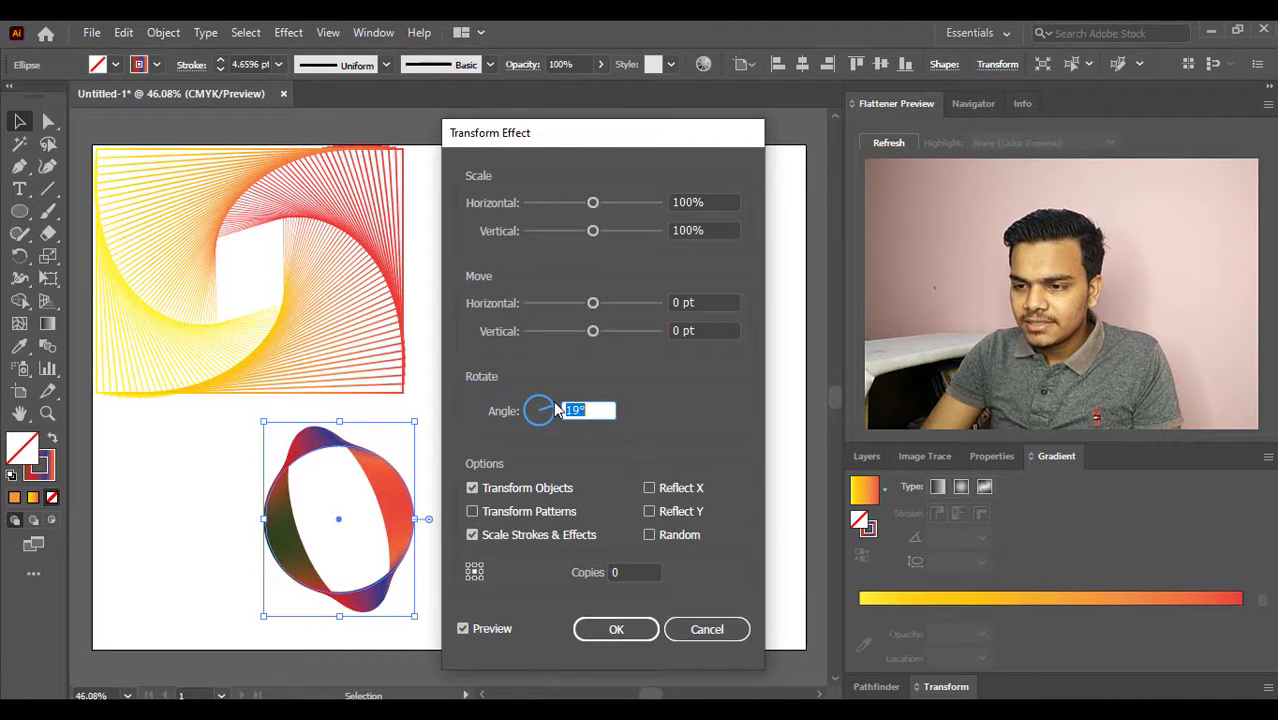
key("Up")
key("Up")
key("Up")
key("Up")
key("Up")
key("Up")
key("Up")
key("Up")
key("Up")
key("Up")
key("Up")
key("Up")
key("Up")
key("Up")
key("Up")
key("Up")
key("Up")
key("Up")
key("Up")
key("Up")
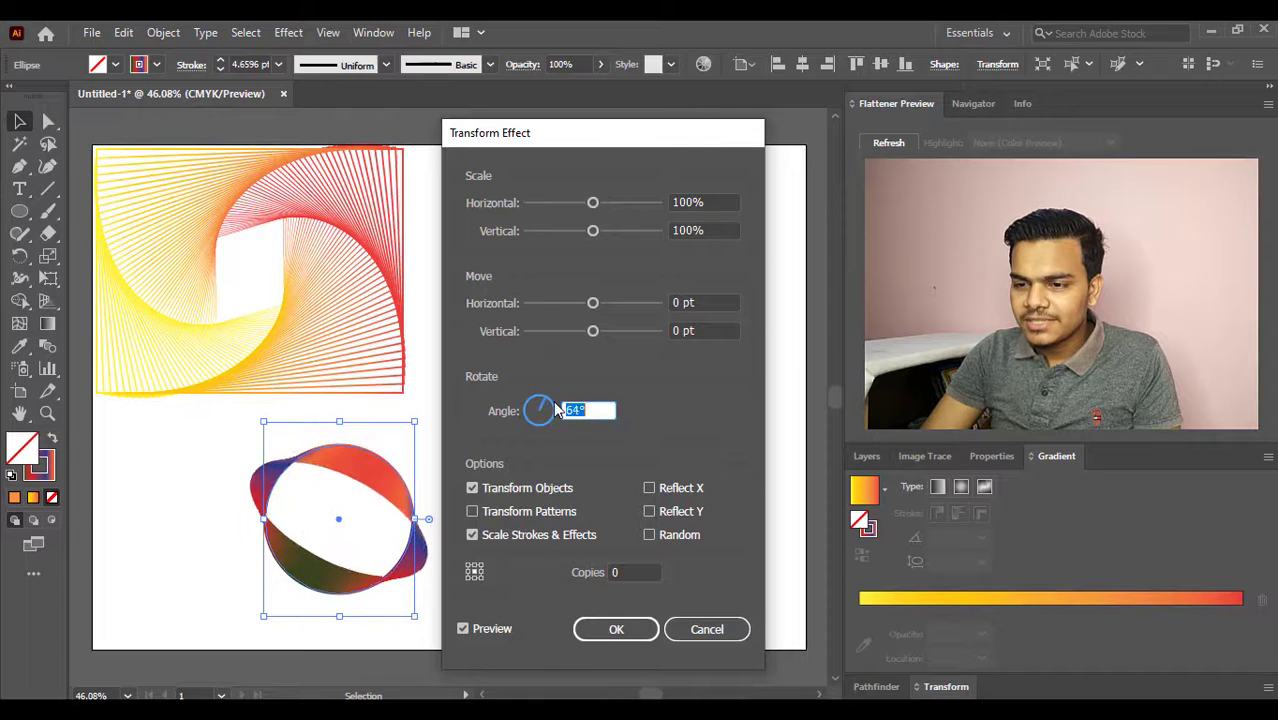
key("Up")
key("Up")
key("Up")
key("Up")
key("Up")
key("Up")
key("Up")
key("Up")
key("Up")
key("Up")
key("Up")
key("Up")
key("Up")
key("Up")
key("Up")
key("Up")
key("Up")
key("Up")
key("Up")
key("Up")
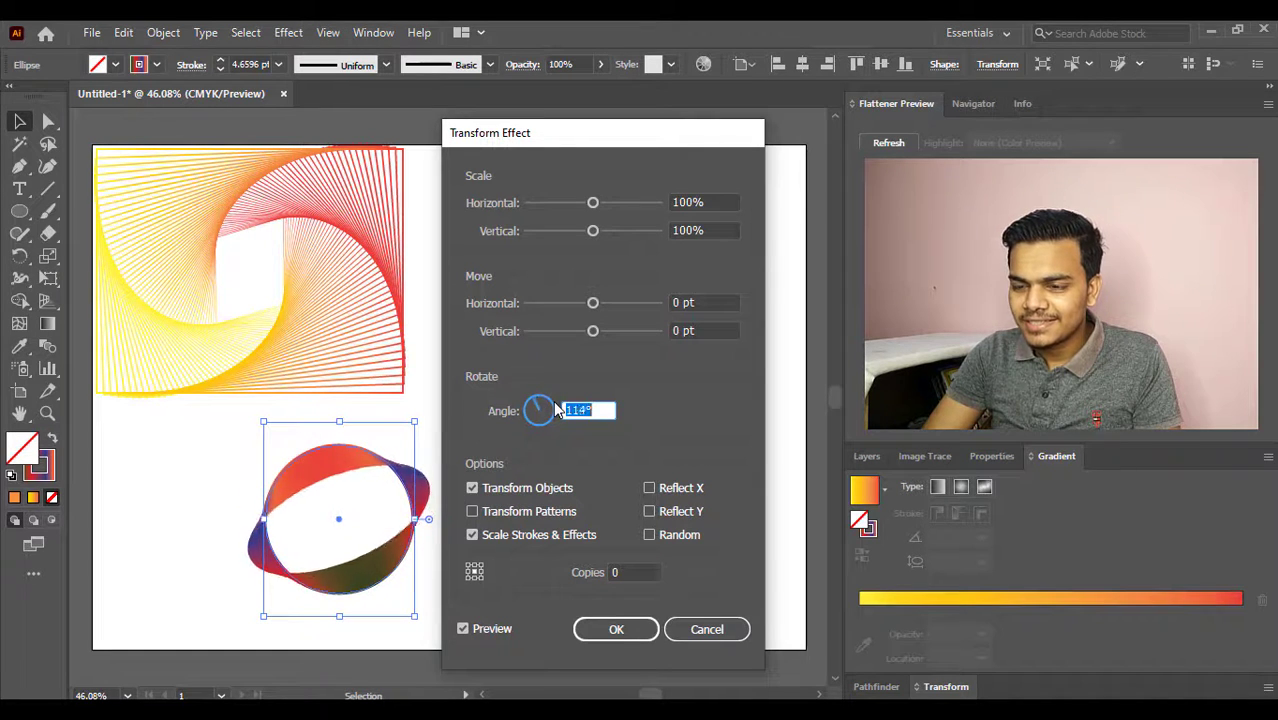
key("Up")
key("Up")
key("Up")
key("Up")
key("Up")
key("Up")
key("Up")
key("Up")
key("Up")
key("Up")
key("Up")
key("Up")
key("Up")
key("Up")
key("Up")
key("Up")
key("Up")
key("Up")
key("Up")
key("Up")
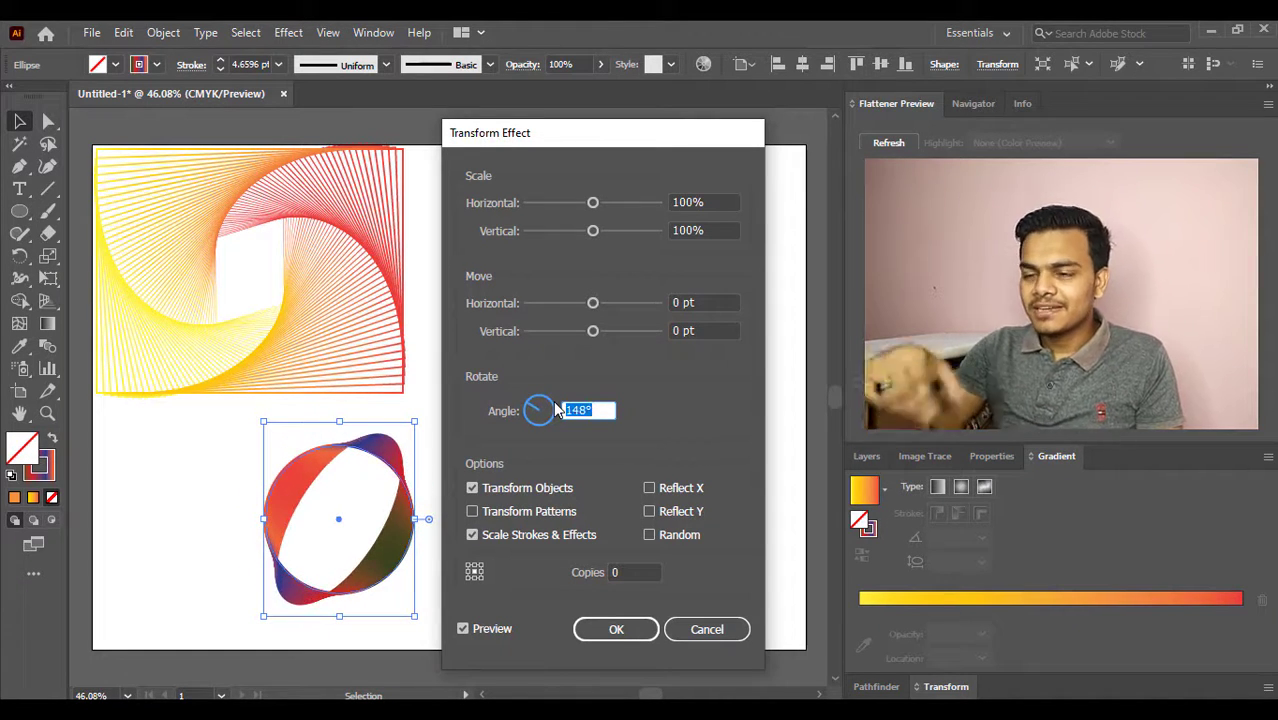
- Reduce the Transform effect's rotation angle for the circle pattern to 17°
key("Down")
key("Down")
key("Down")
key("Down")
key("Down")
key("Down")
key("Down")
key("Down")
key("Down")
key("Down")
key("Down")
key("Down")
key("Down")
key("Down")
key("Down")
key("Down")
key("Down")
key("Down")
key("Down")
key("Down")
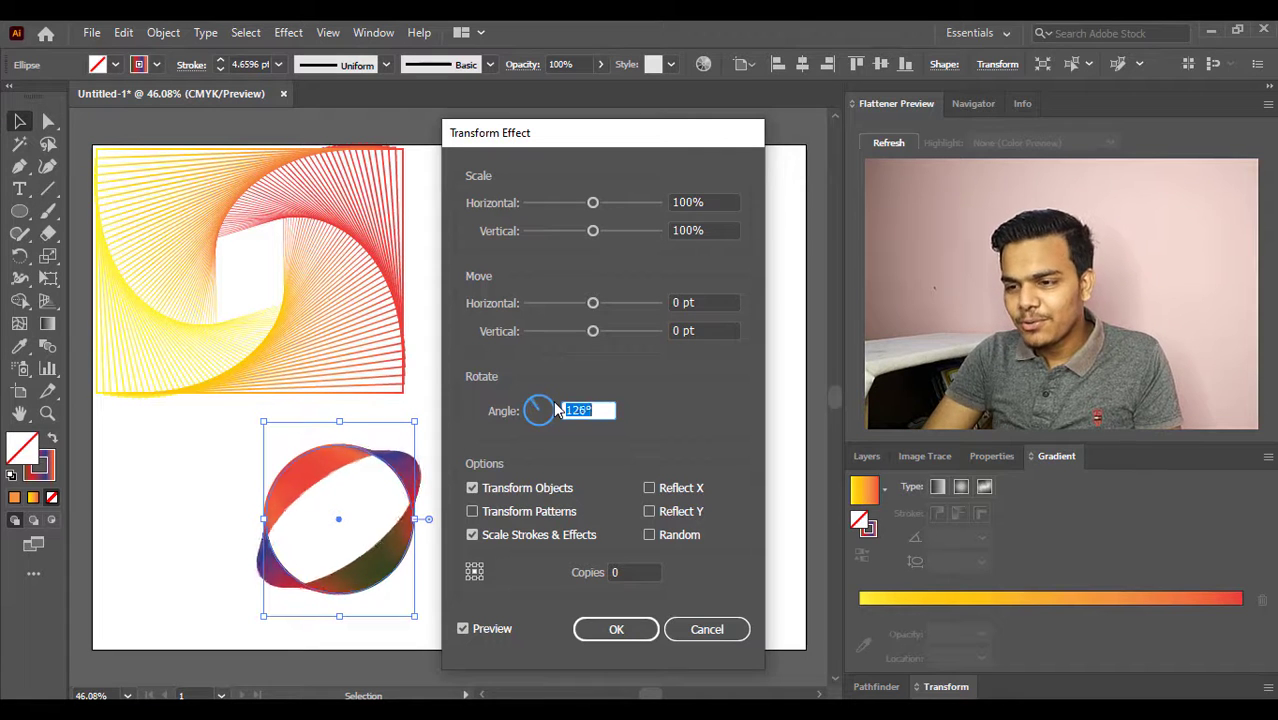
key("Down")
key("Down")
key("Down")
key("Down")
key("Down")
key("Down")
key("Down")
key("Down")
key("Down")
key("Down")
key("Down")
key("Down")
key("Down")
key("Down")
key("Down")
key("Down")
key("Down")
key("Down")
key("Down")
key("Down")
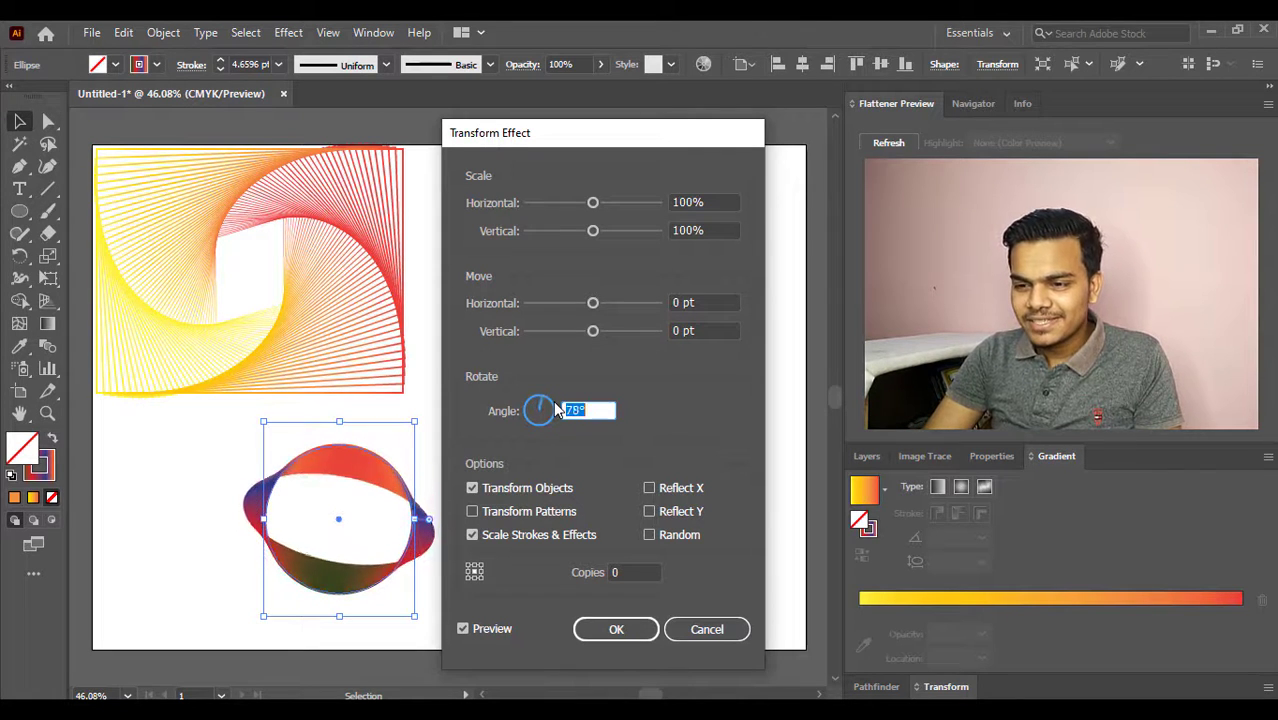
key("Down")
key("Down")
key("Down")
key("Down")
key("Down")
key("Down")
key("Down")
key("Down")
key("Down")
key("Down")
key("Down")
key("Down")
key("Down")
key("Down")
key("Down")
key("Down")
key("Down")
key("Down")
key("Down")
key("Down")
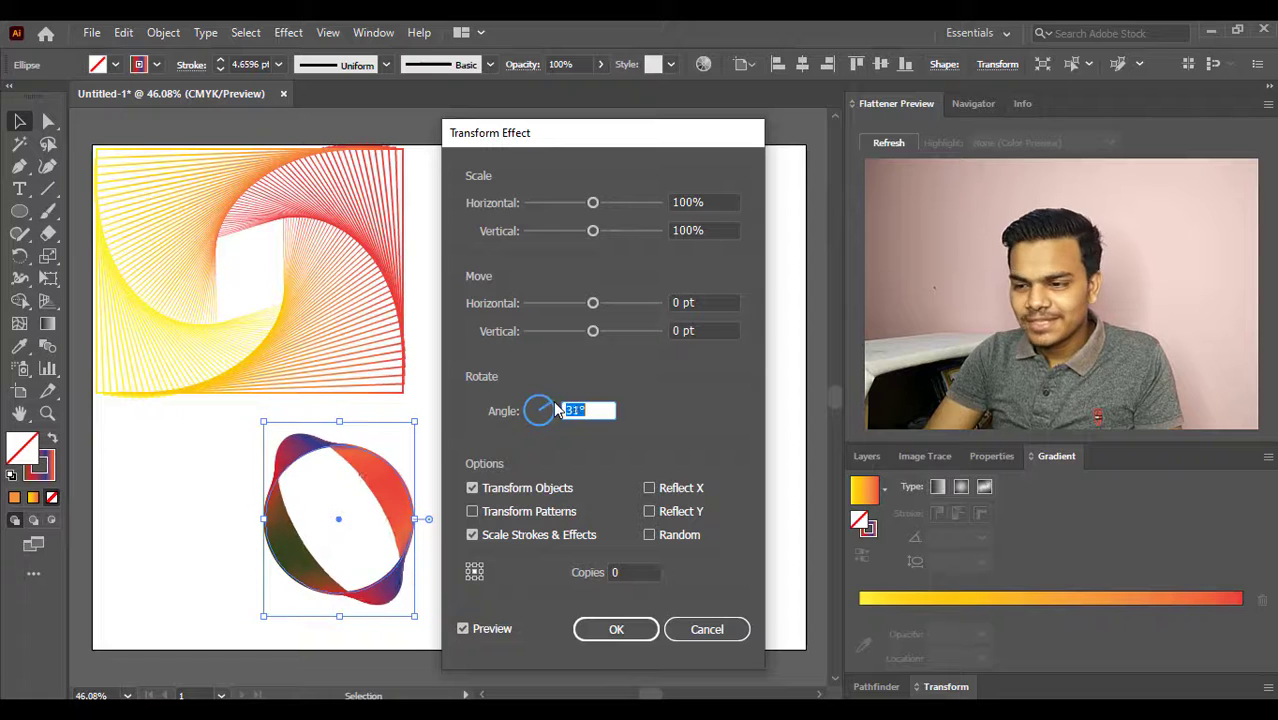
key("Down")
key("Down")
key("Down")
key("Down")
key("Down")
key("Down")
key("Down")
key("Down")
key("Down")
key("Down")
key("Down")
key("Down")
key("Down")
key("Down")
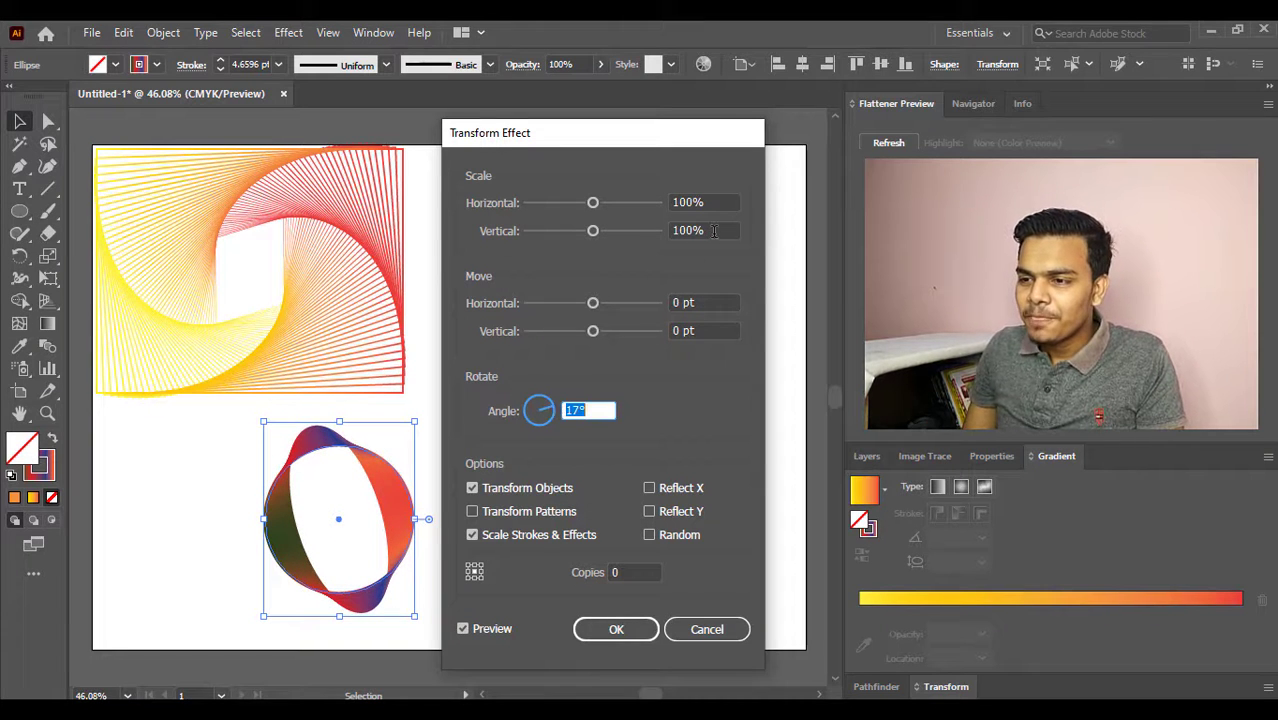
- Try changing the vertical scale of the circle pattern, going down to 26%
left_click(713, 231)
key("Up")
key("Up")
key("Up")
key("Up")
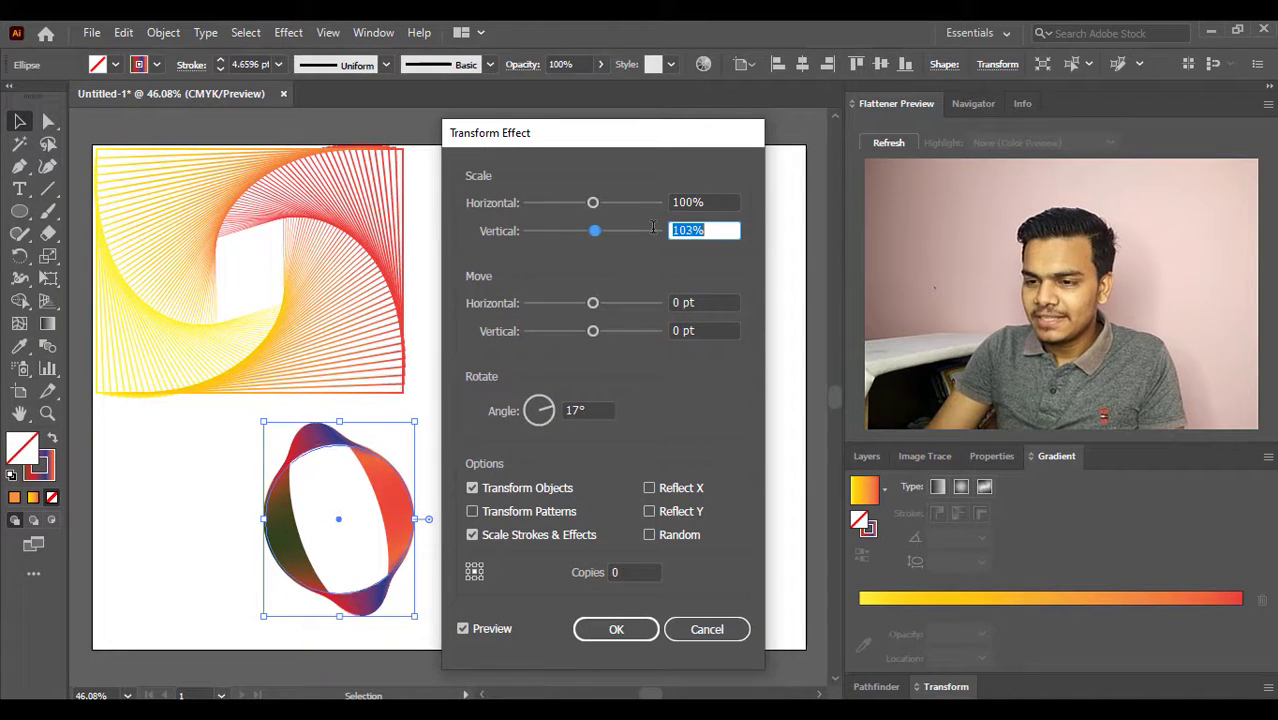
key("Down")
key("Down")
key("Down")
key("Down")
key("Down")
key("Down")
key("Down")
key("Down")
key("Down")
key("Down")
key("Down")
key("Down")
key("Down")
key("Down")
key("Down")
key("Down")
key("Down")
key("Down")
key("Down")
key("Down")
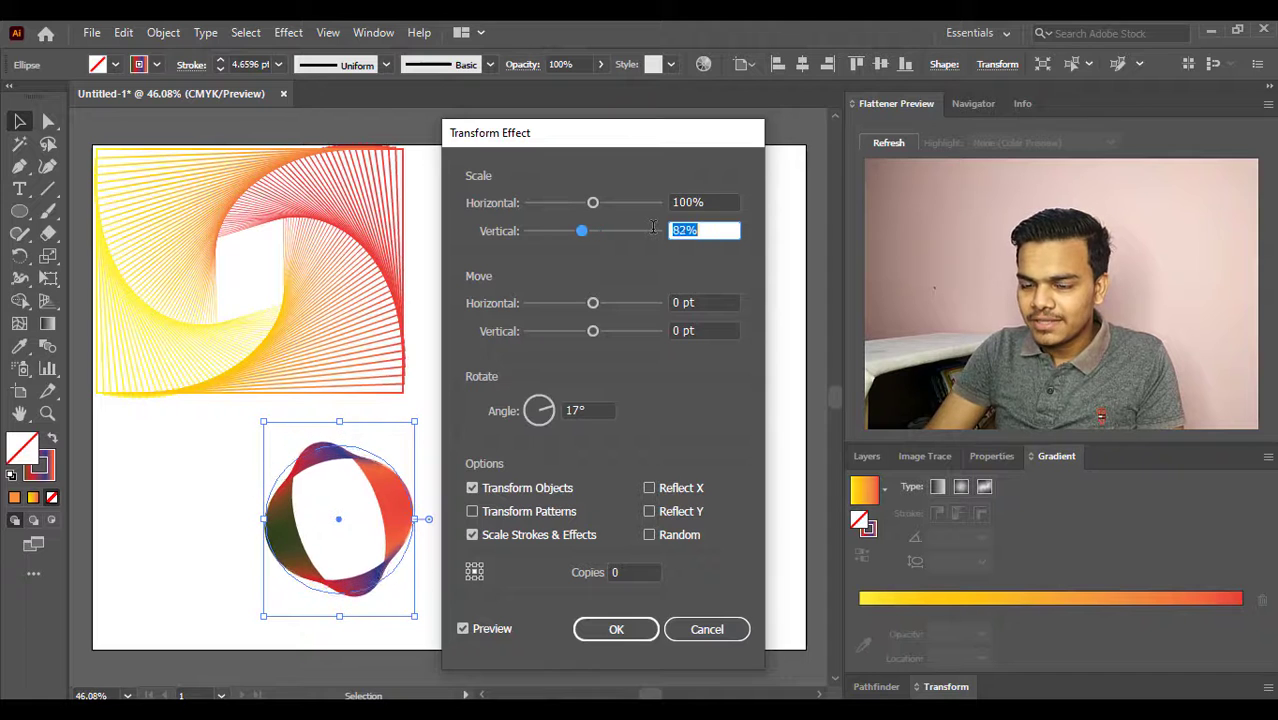
key("Down")
key("Down")
key("Down")
key("Down")
key("Down")
key("Down")
key("Down")
key("Down")
key("Down")
key("Down")
key("Down")
key("Down")
key("Down")
key("Down")
key("Down")
key("Down")
key("Down")
key("Down")
key("Down")
key("Down")
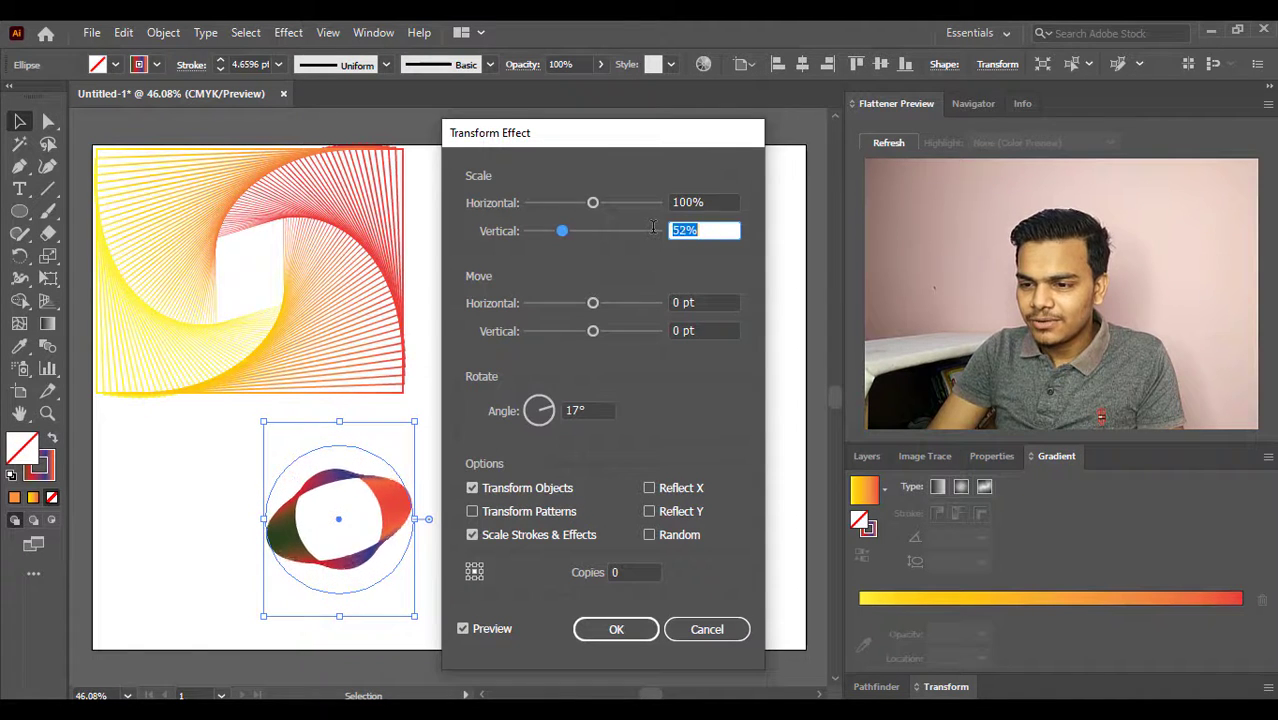
key("Down")
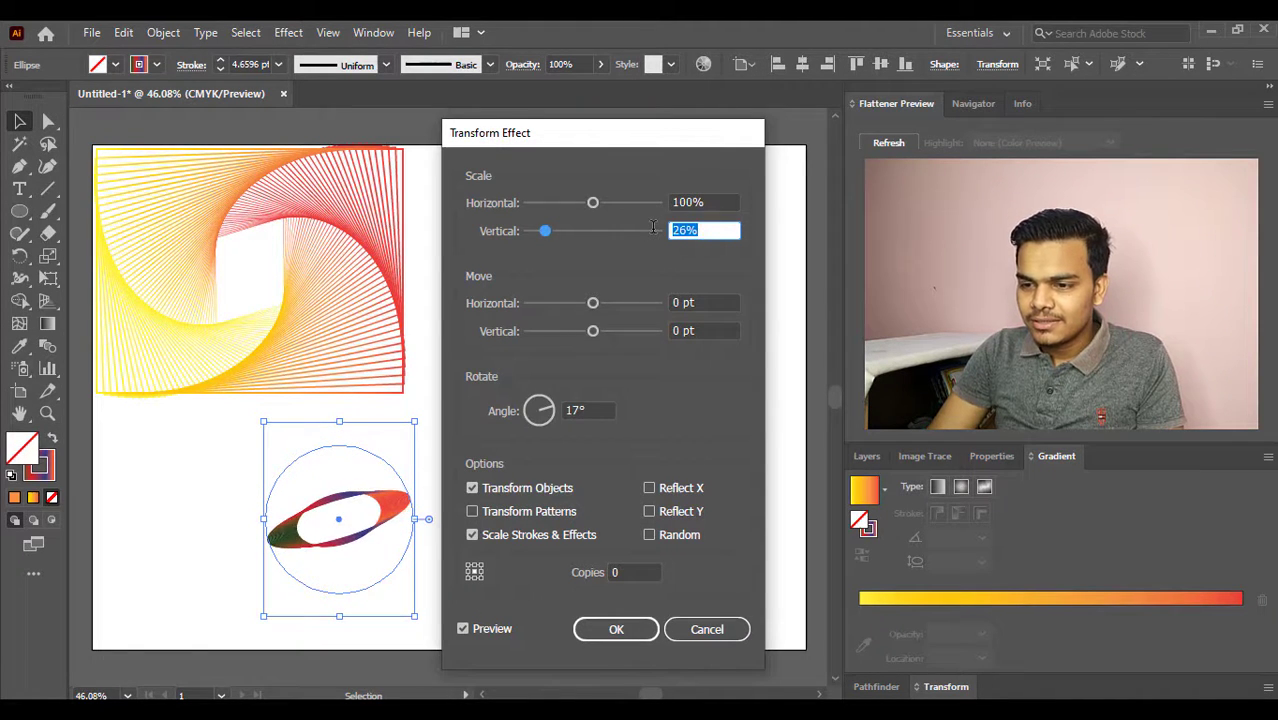
- Set the vertical scale of the circle pattern to 59% in the Transform effect
key("Up")
key("Up")
key("Up")
key("Up")
key("Up")
key("Up")
key("Up")
key("Up")
key("Up")
key("Up")
key("Up")
key("Up")
key("Up")
key("Up")
key("Up")
key("Up")
key("Up")
key("Up")
key("Up")
key("Up")
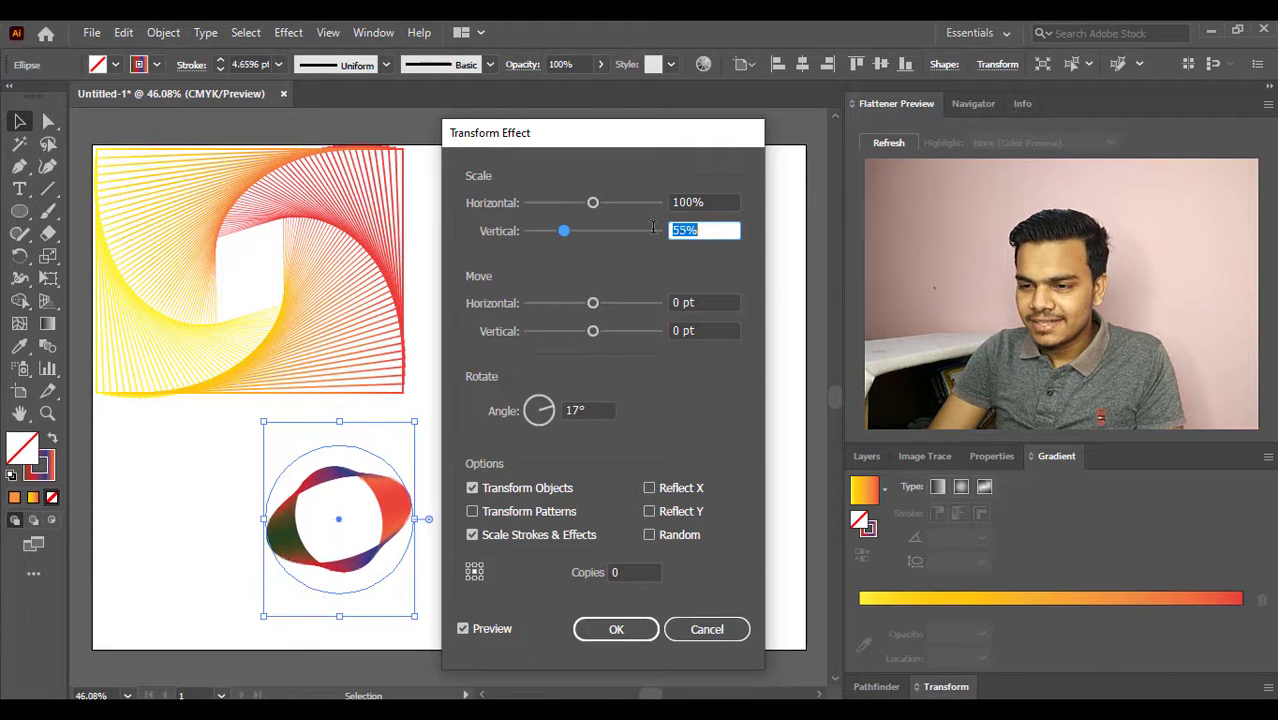
key("Up")
key("Up")
key("Up")
key("Up")
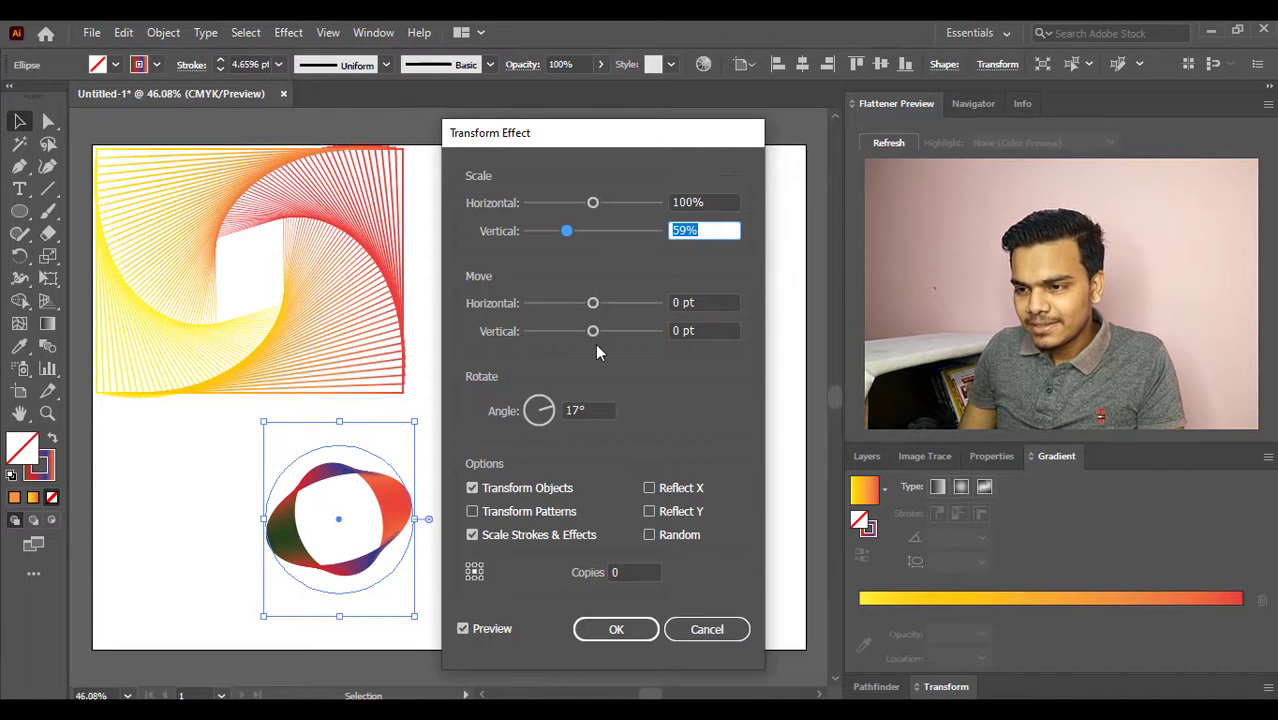
- Set the rotation angle of the circle pattern to 31° and apply the Transform effect
left_click(535, 408)
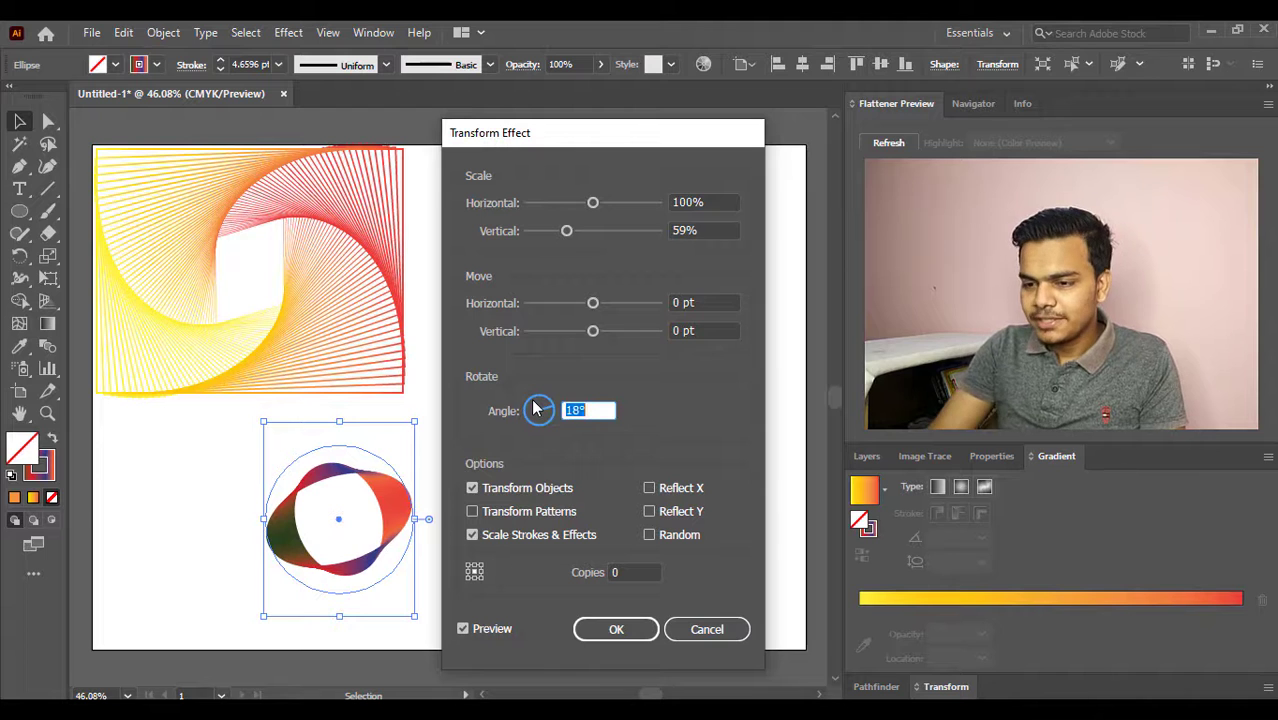
key("Up")
key("Up")
key("Up")
key("Up")
key("Up")
key("Up")
key("Up")
key("Up")
key("Up")
key("Up")
key("Up")
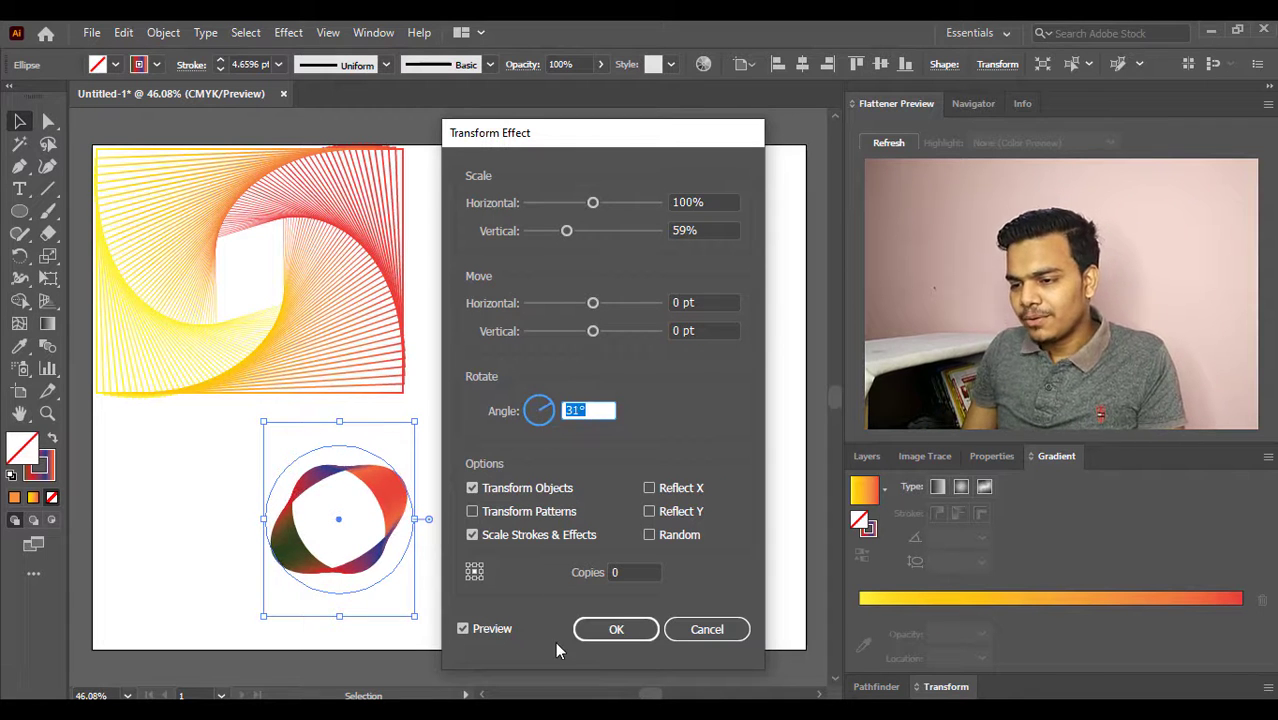
left_click(596, 630)
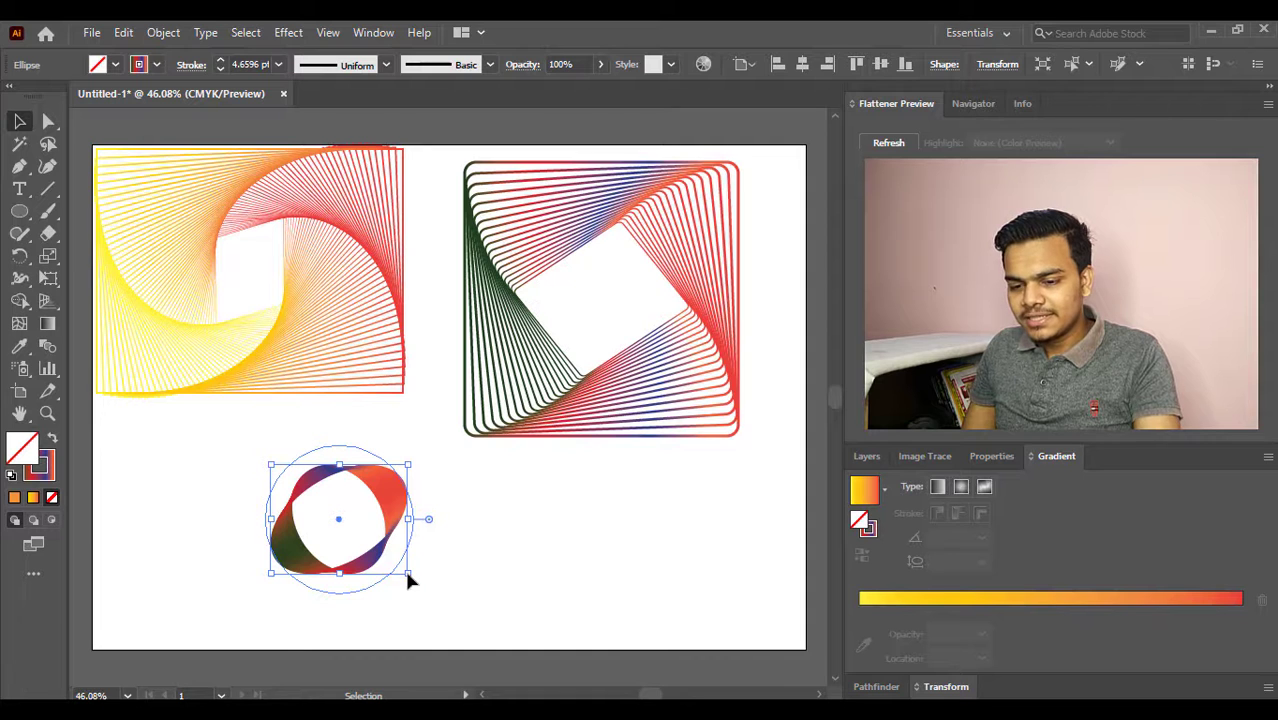
- Enlarge the circle pattern and move it directly below the yellow-red rectangle pattern
mouse_move(407, 578)
left_mouse_down()
mouse_move(485, 622)
mouse_move(468, 602)
left_mouse_up()
left_click_drag(408, 508, 342, 522)
left_click(427, 519)
left_click(337, 508)
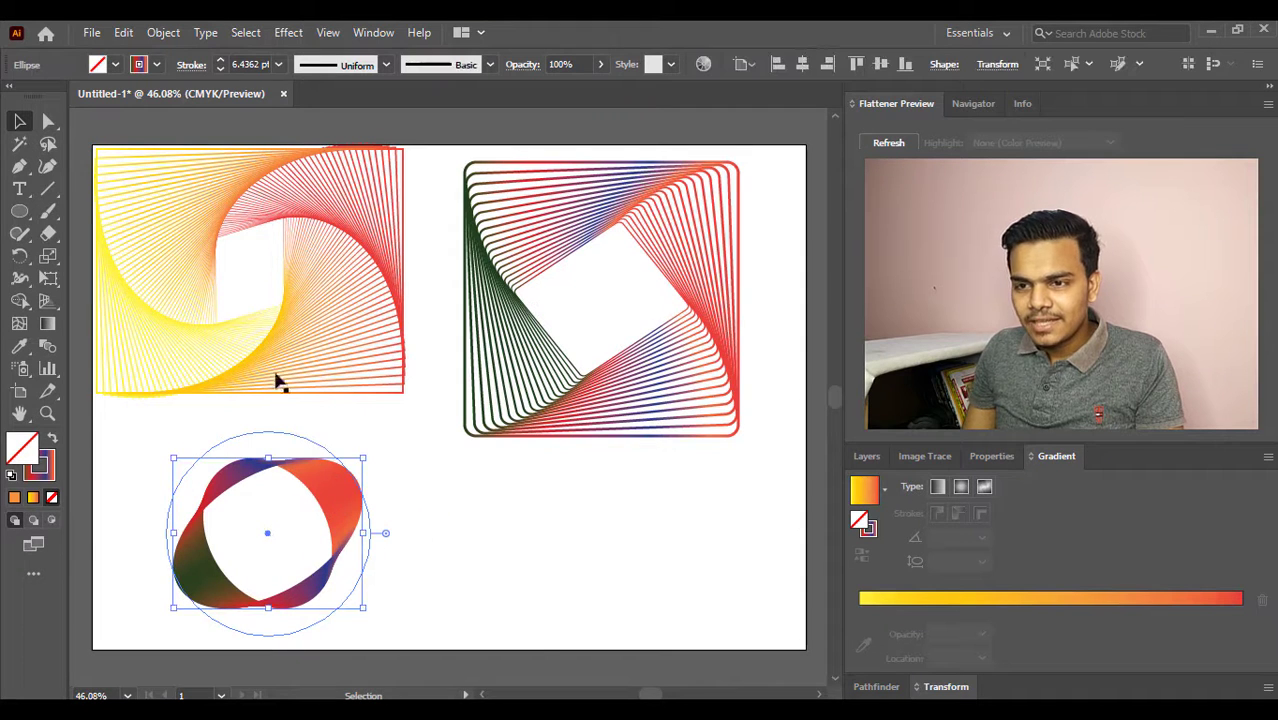
- Set the circle pattern's stroke weight to 3 pt and deselect the pattern
left_click(218, 72)
left_click(218, 72)
left_click(218, 72)
left_click(218, 72)
left_click(218, 72)
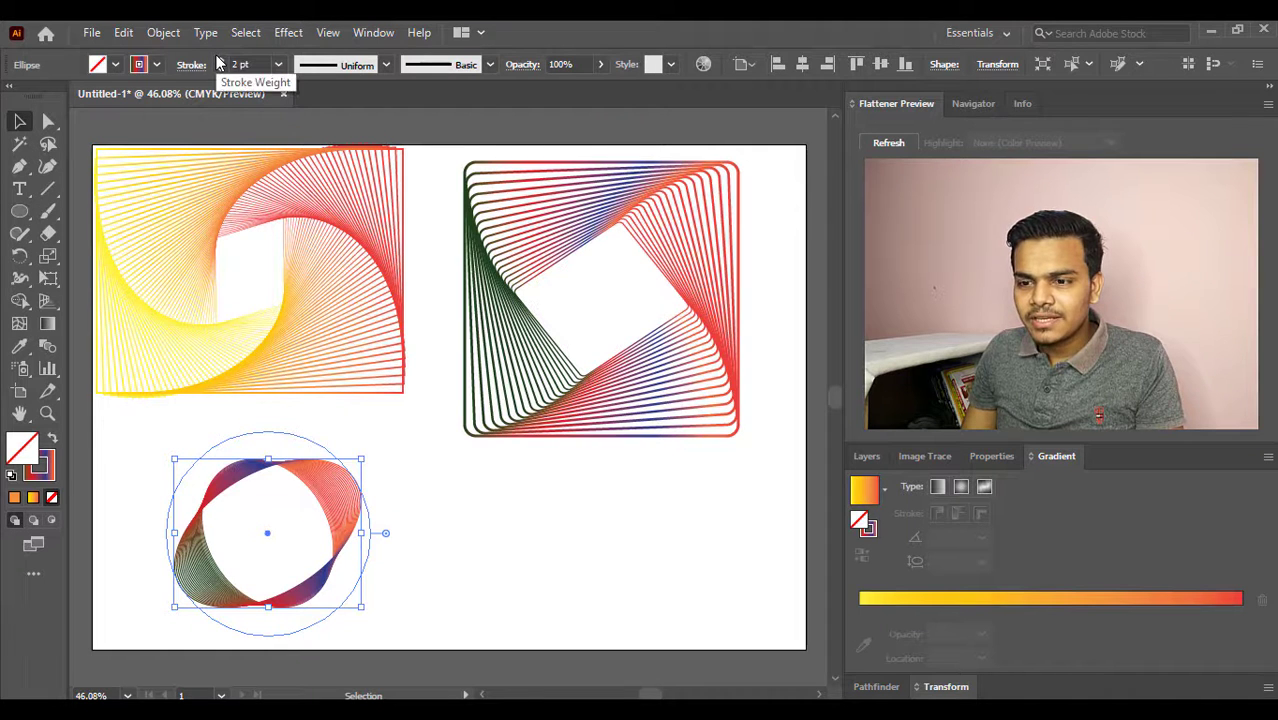
left_click(218, 60)
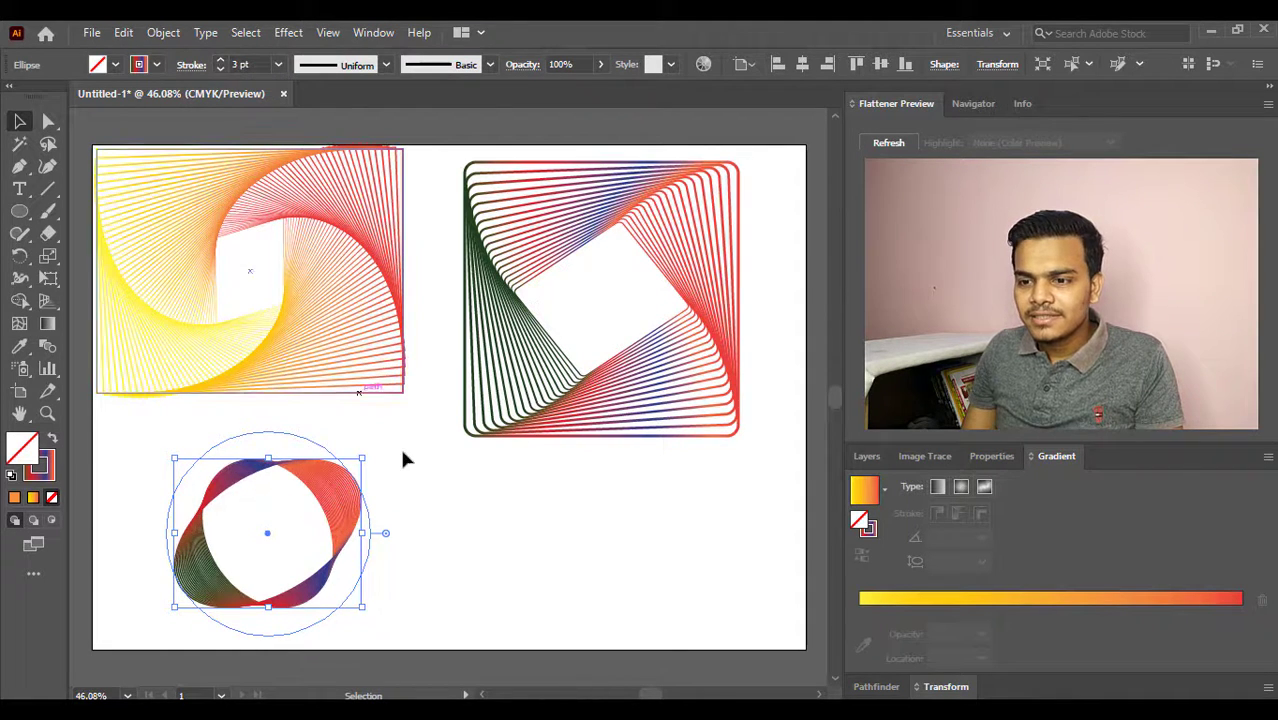
left_click(410, 473)
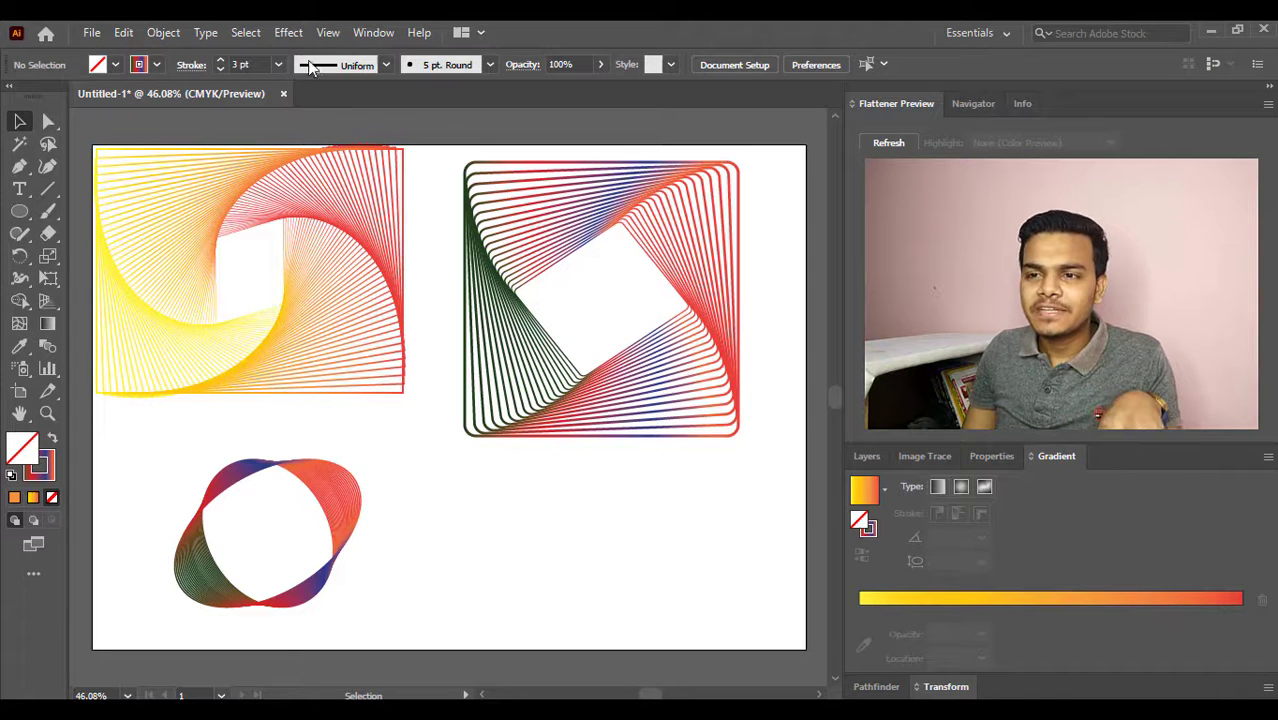
- Review the scale, move, rotate and copies options of the Transform effect and close it without applying anything
left_click(288, 35)
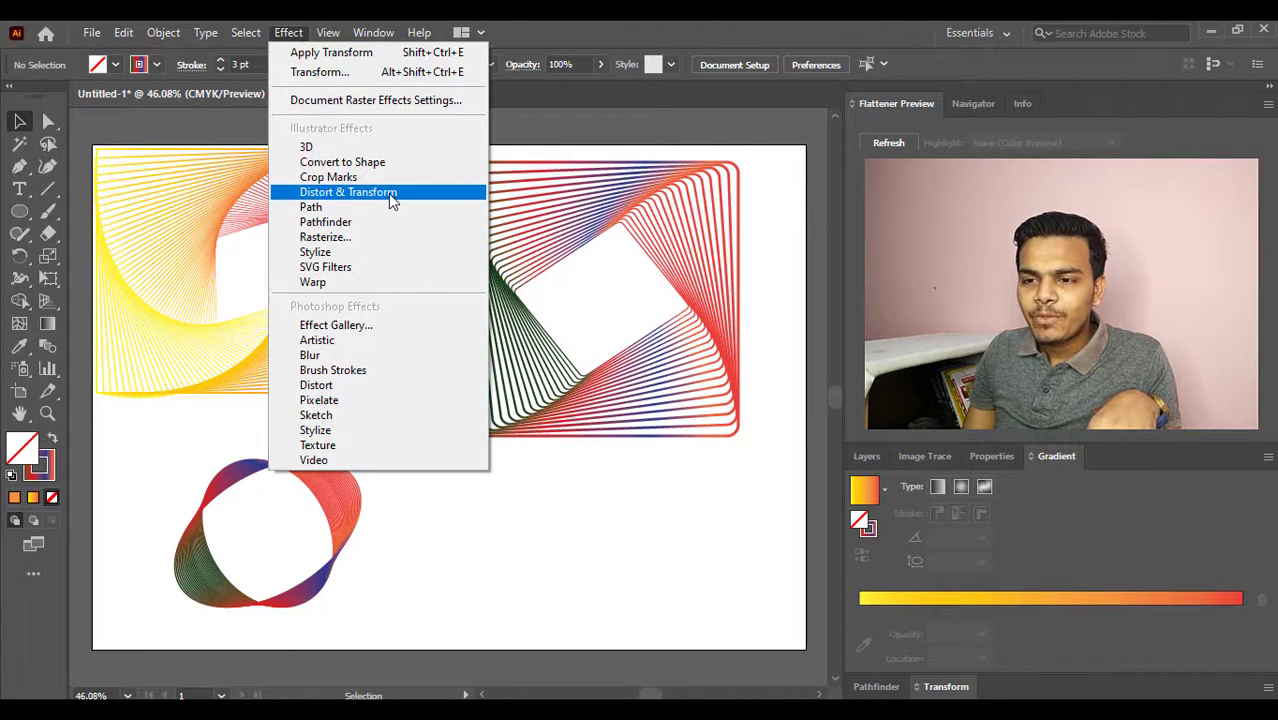
mouse_move(388, 193)
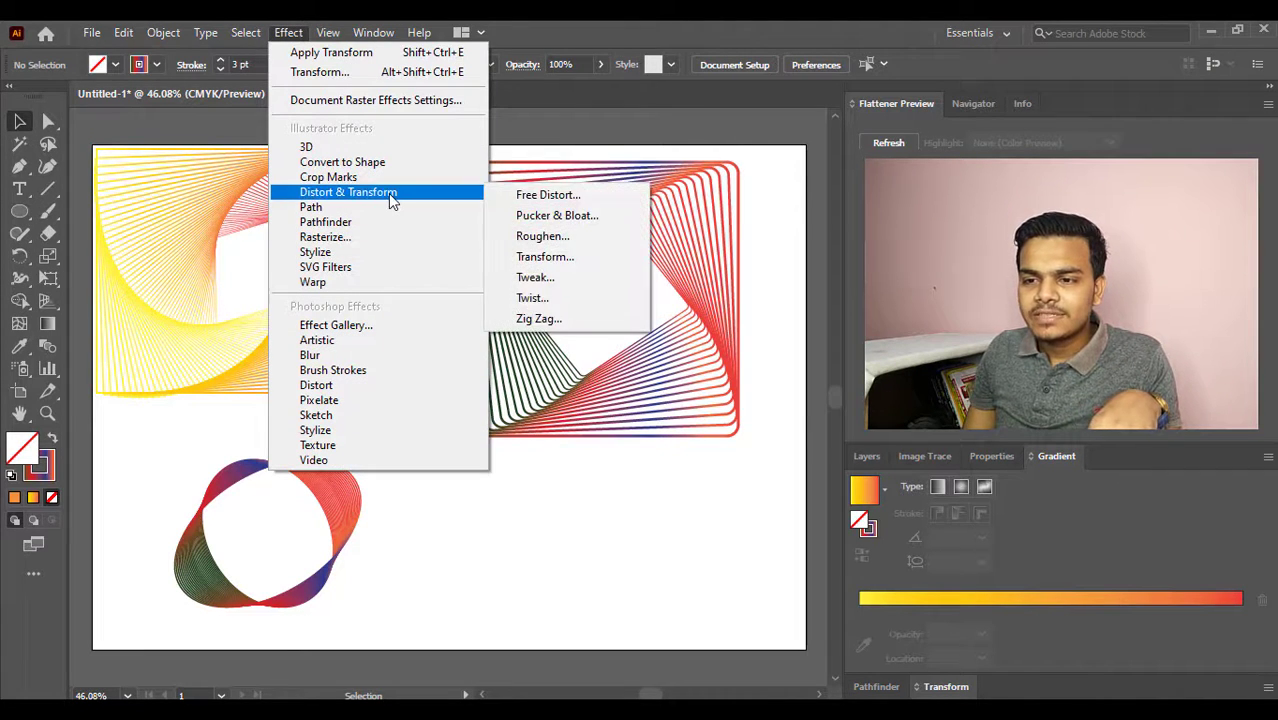
left_click(549, 259)
left_click(742, 405)
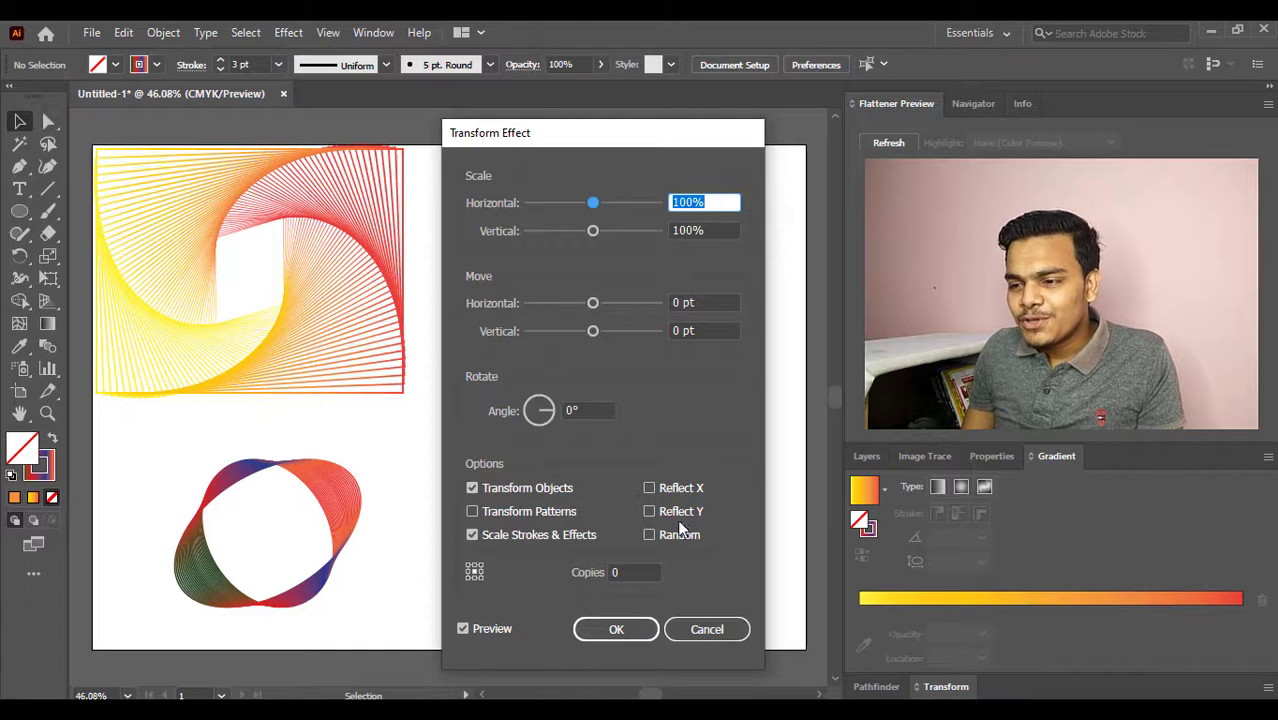
left_click(717, 629)
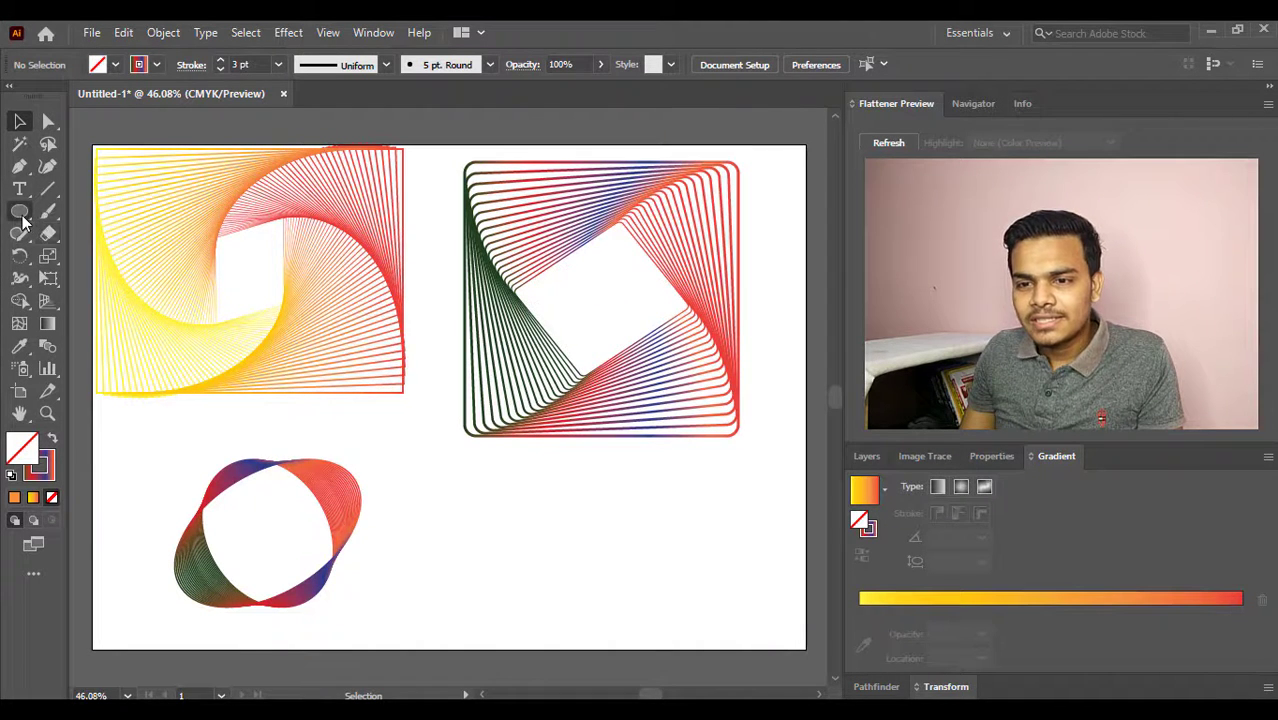
- Switch from the Ellipse tool to the Rectangle tool
left_click_drag(23, 220, 120, 209)
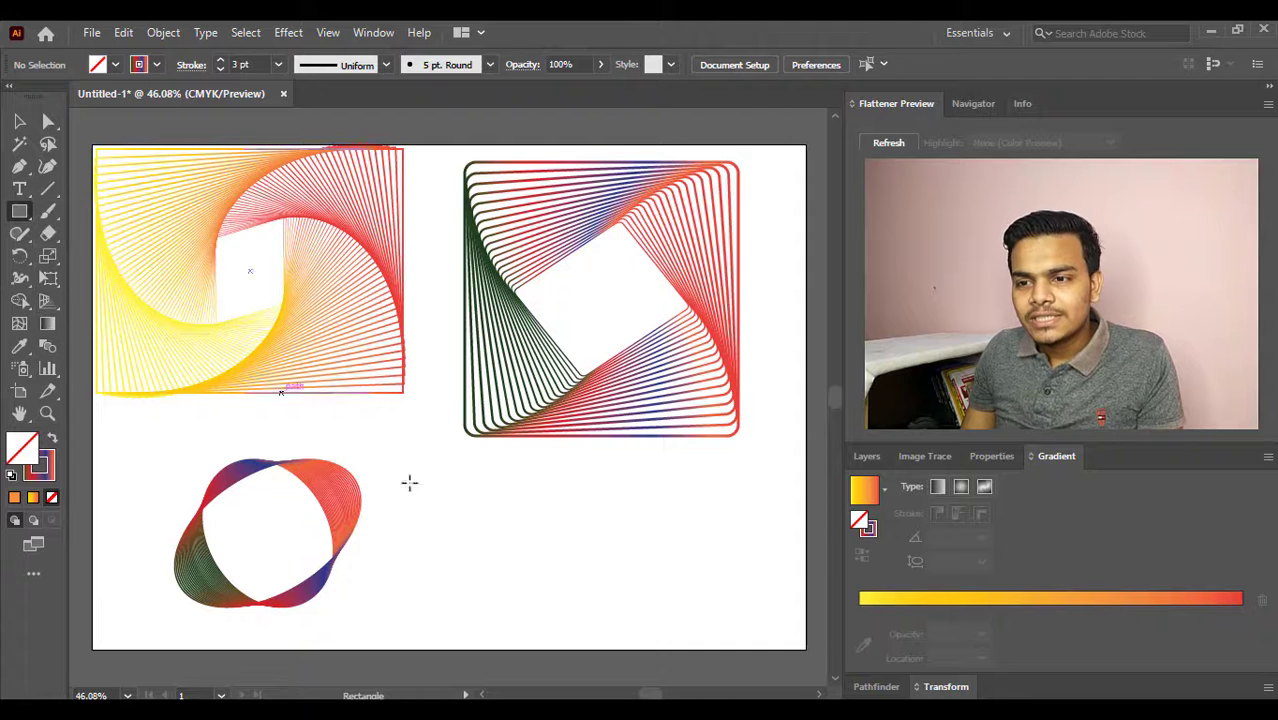